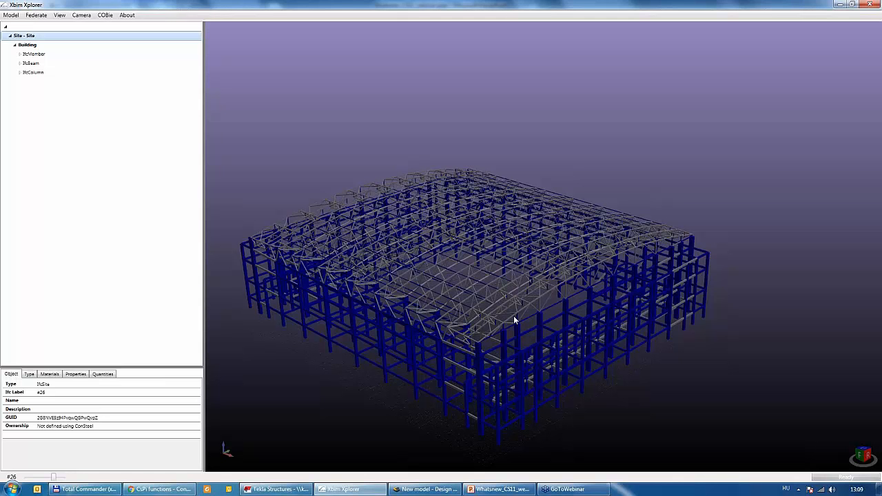
Examine the stadium's structural frame and display the material of a lower chord member in a roof truss.
right_drag(540, 309, 577, 287)
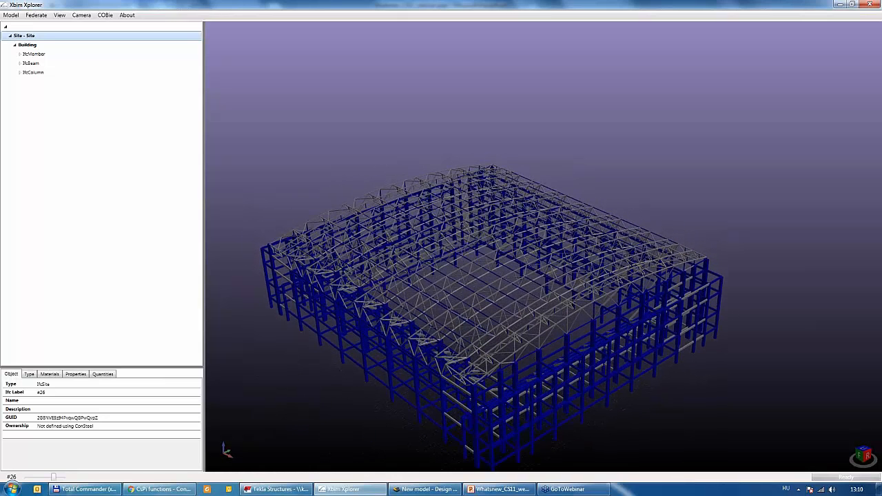
scroll(588, 266, down, 2)
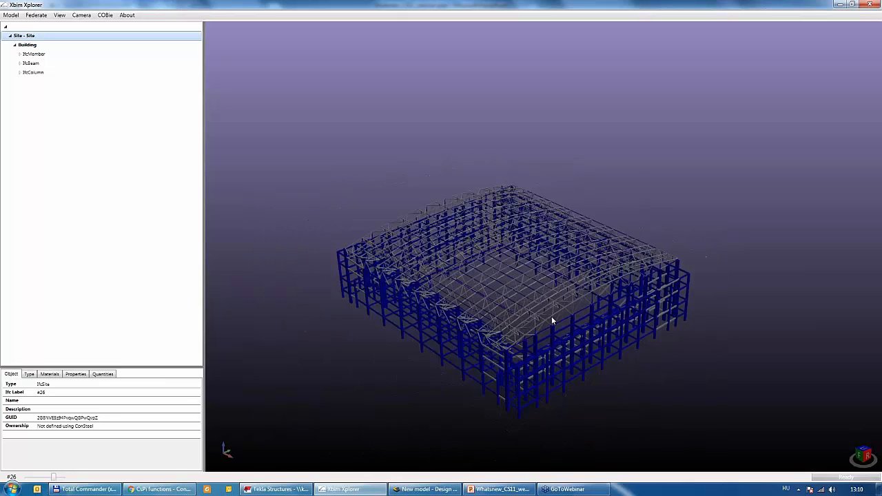
scroll(547, 332, up, 3)
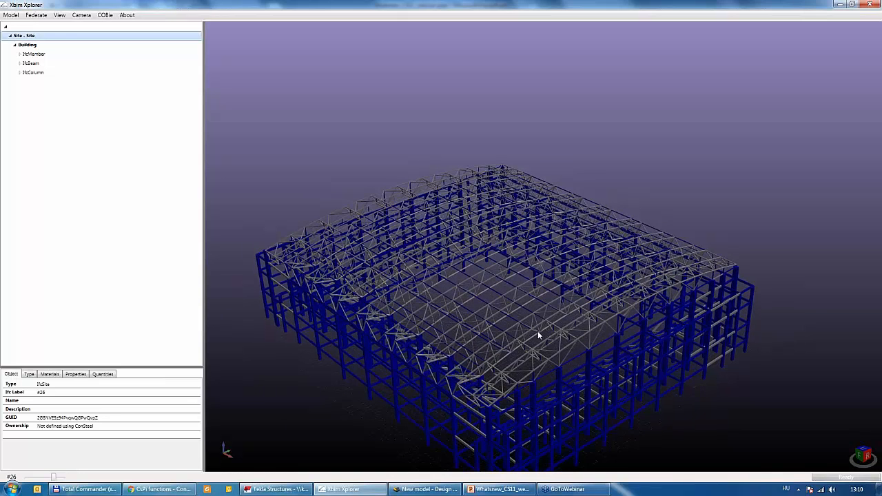
scroll(531, 276, down, 2)
scroll(507, 390, up, 2)
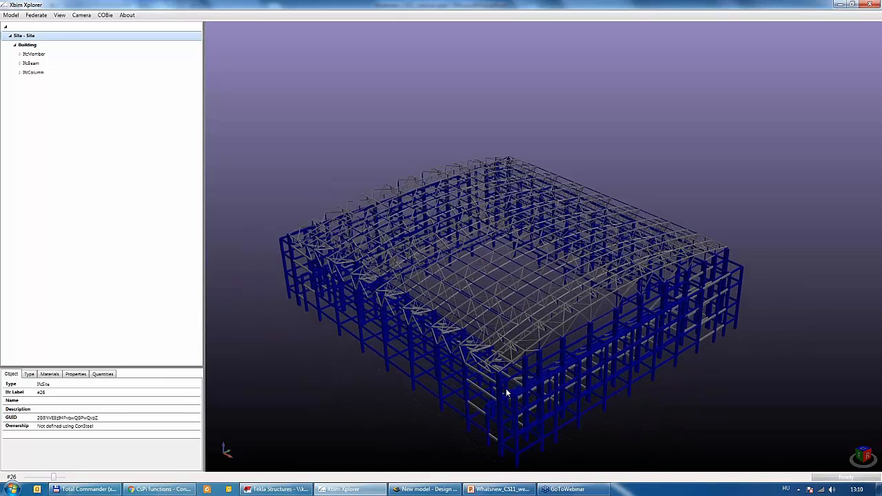
scroll(507, 394, up, 3)
scroll(534, 313, up, 4)
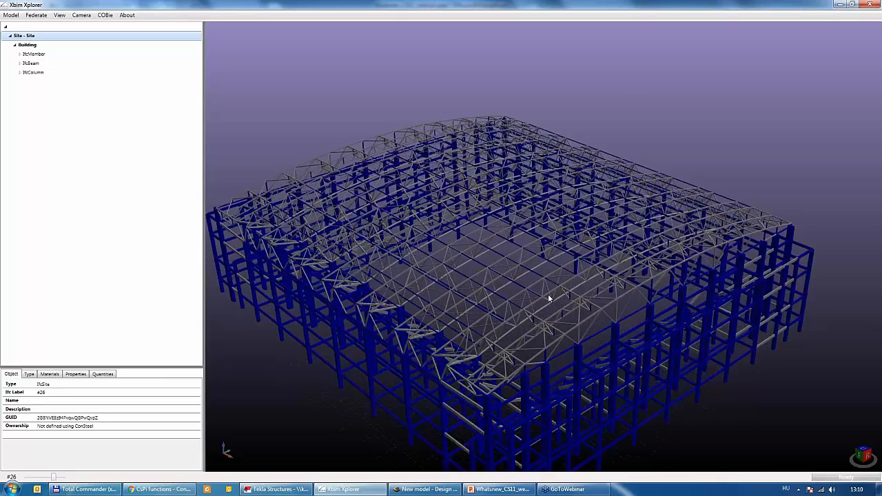
scroll(562, 355, up, 1)
click(545, 365)
scroll(546, 367, up, 4)
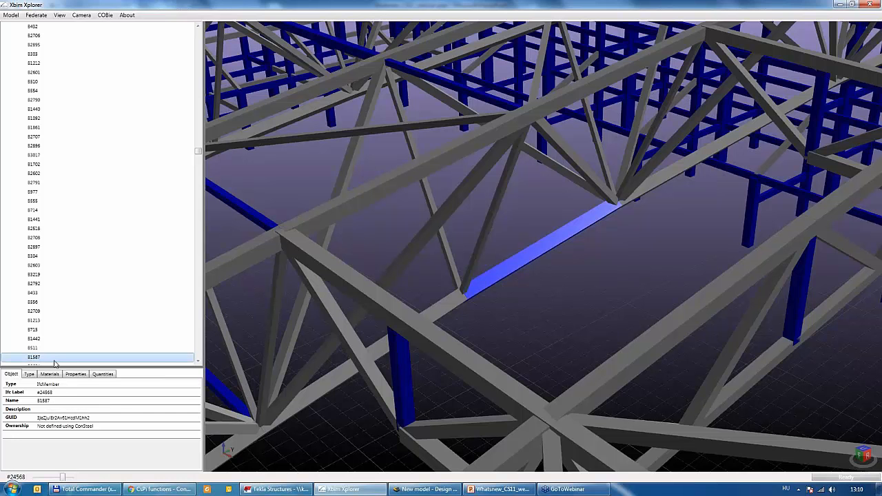
click(52, 374)
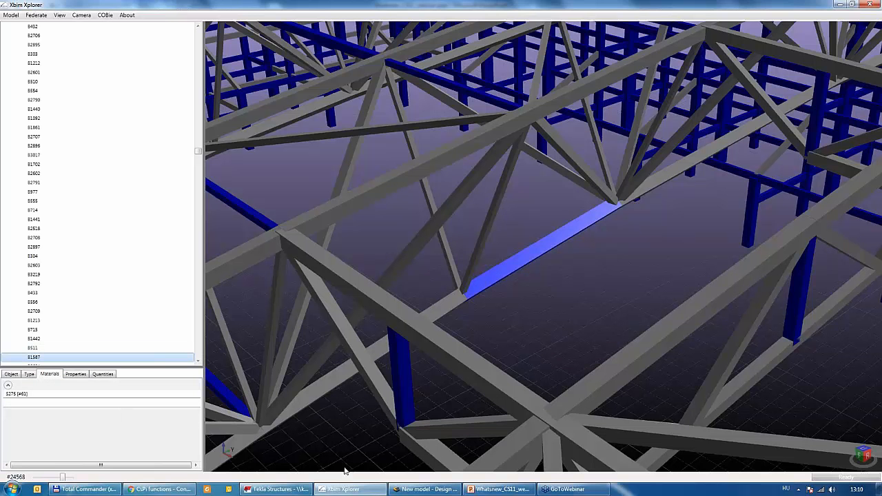
Switch to ConSteel, start an IFC import into the new model and move its dialog away from the corner.
click(437, 491)
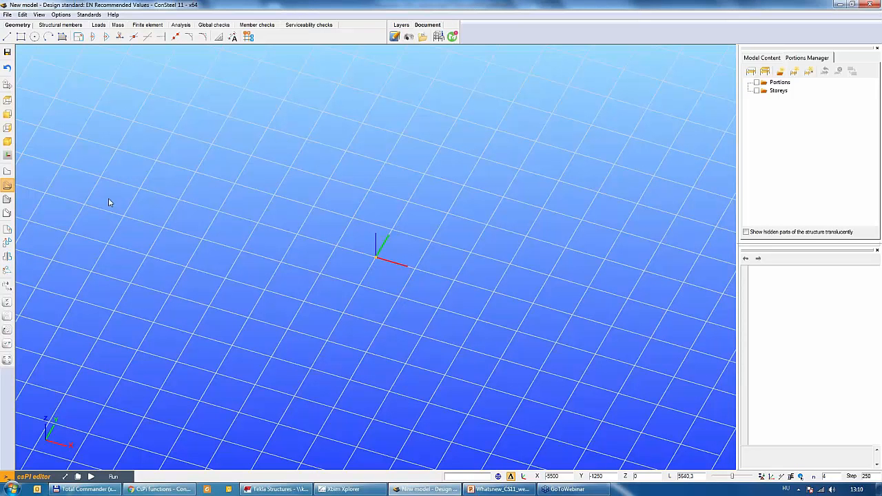
click(8, 15)
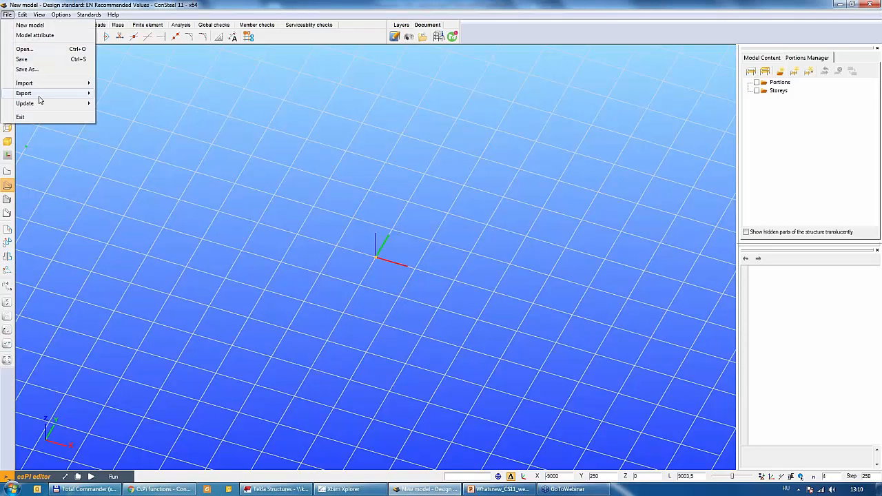
mouse_move(43, 82)
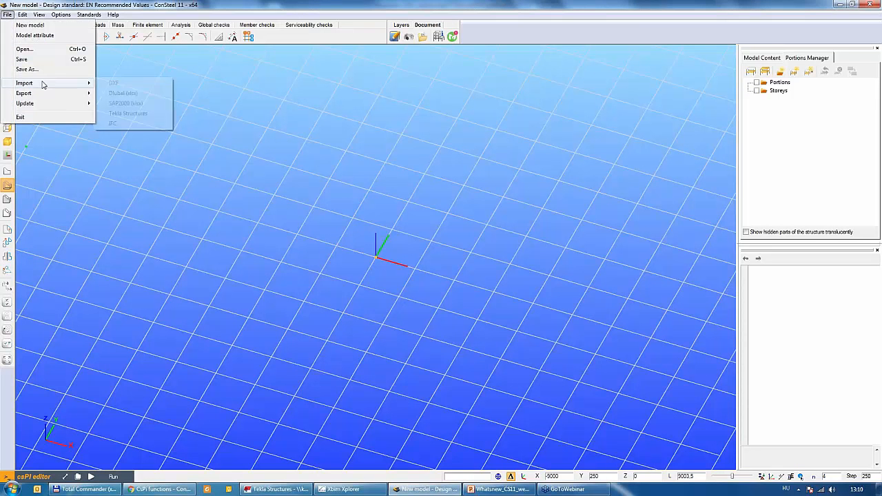
click(115, 124)
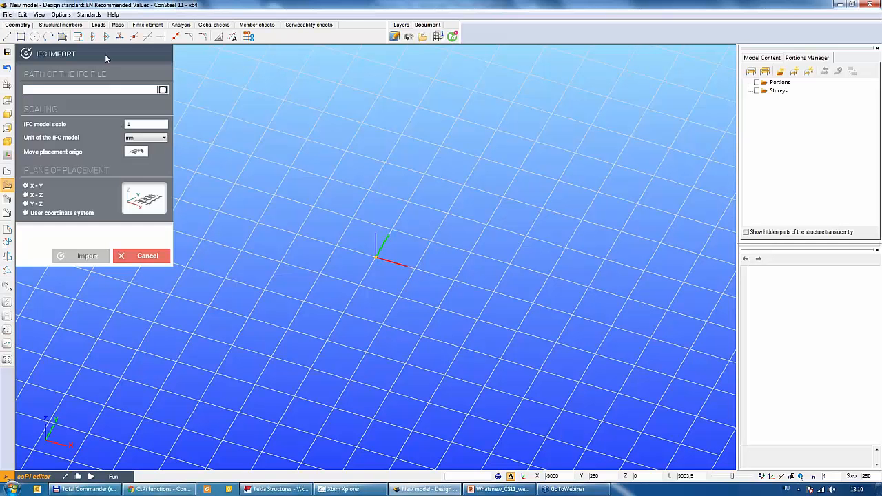
drag(106, 52, 193, 134)
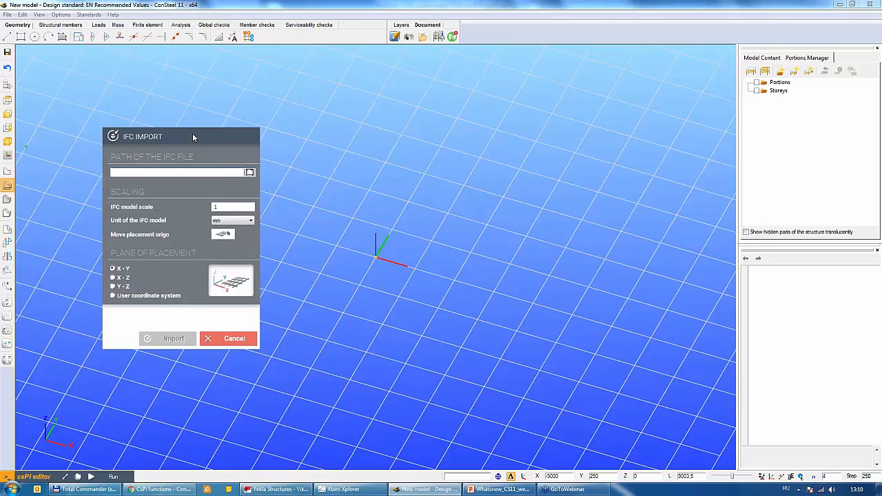
Choose Stadium.ifc from the webinar's BIM\IFC folder as the file for the import.
click(250, 172)
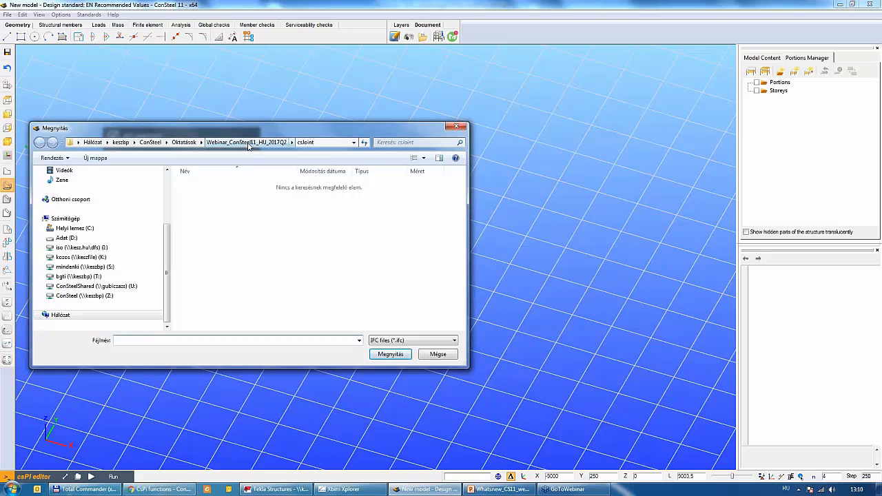
click(249, 143)
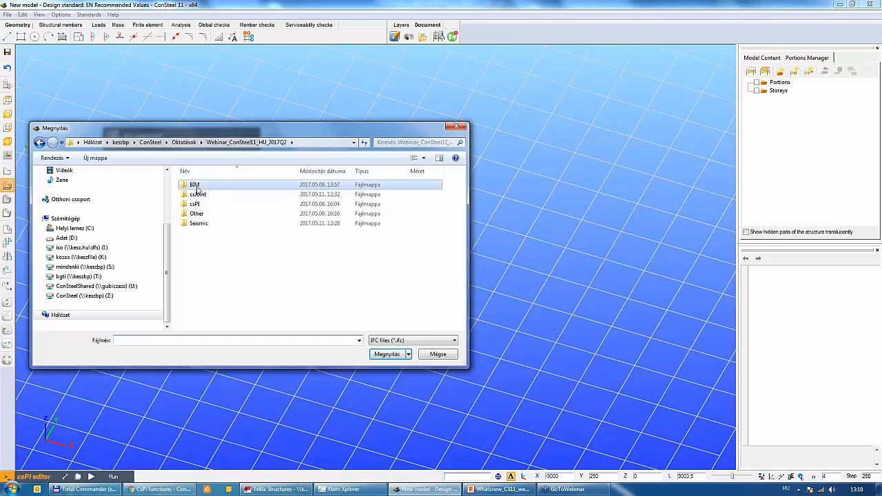
double_click(196, 186)
double_click(197, 186)
click(198, 186)
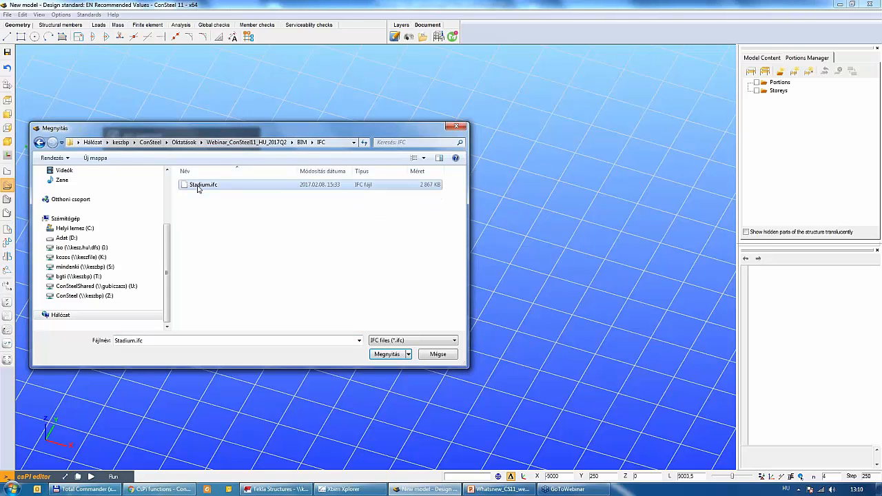
double_click(198, 186)
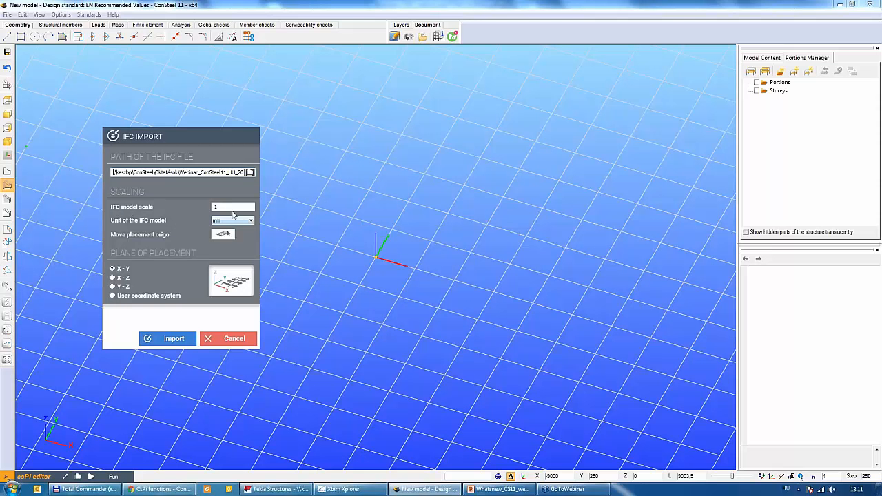
Import the IFC model at scale 1 with mm units, placed on the X-Y plane.
drag(223, 206, 207, 217)
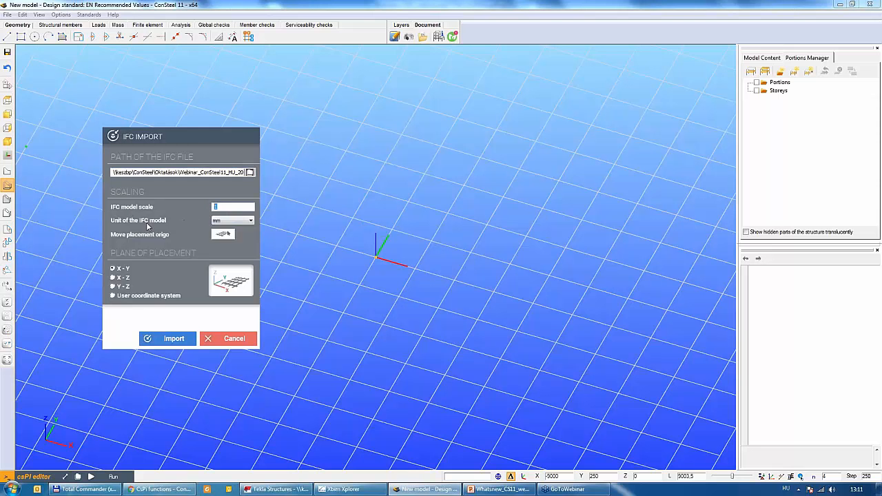
click(233, 220)
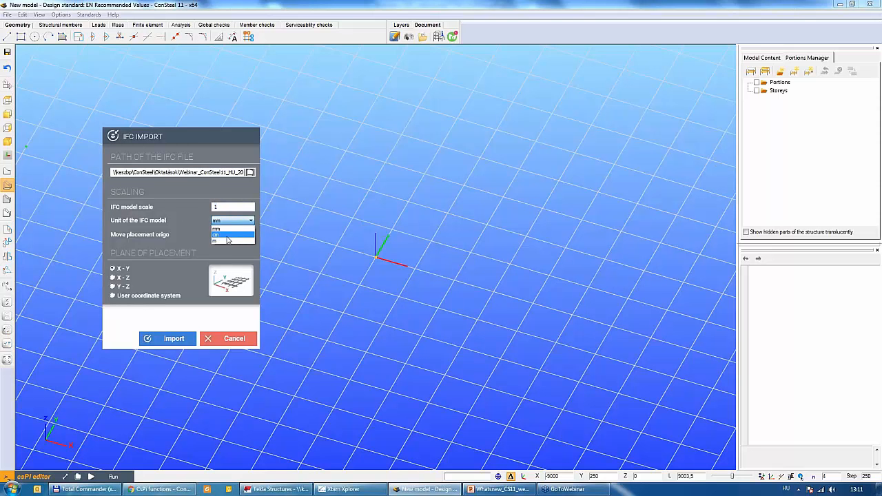
click(188, 220)
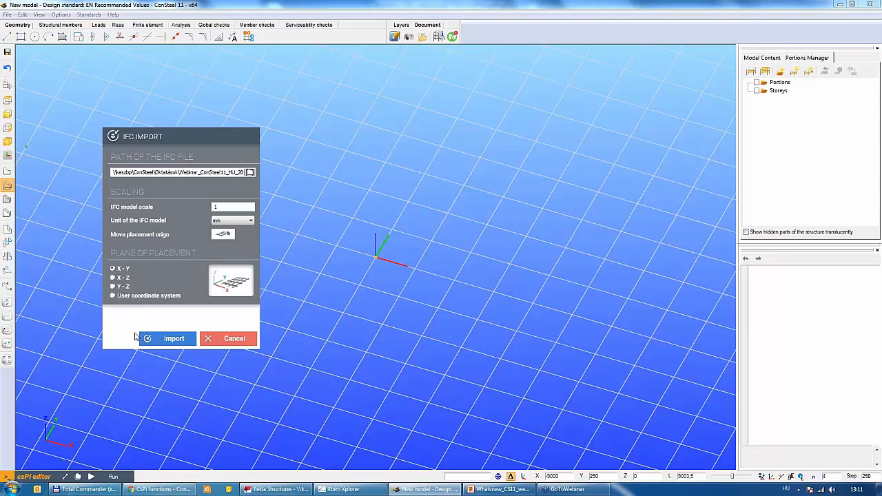
click(174, 338)
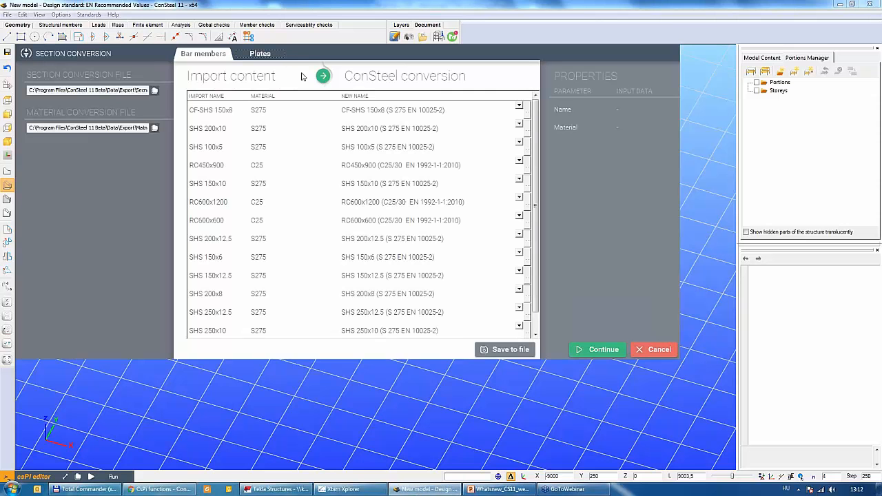
Review the section conversions for bar members and plates, including SHS 200x12.5, and continue with the proposed assignments.
drag(308, 53, 325, 94)
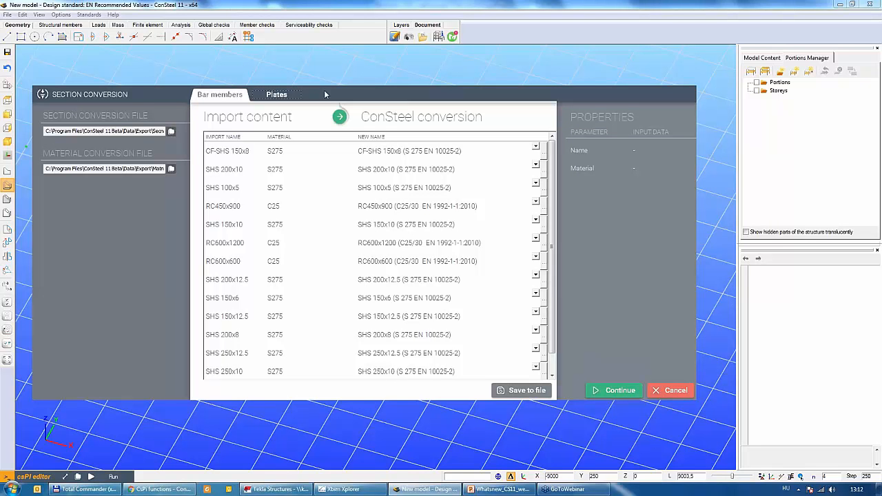
click(277, 95)
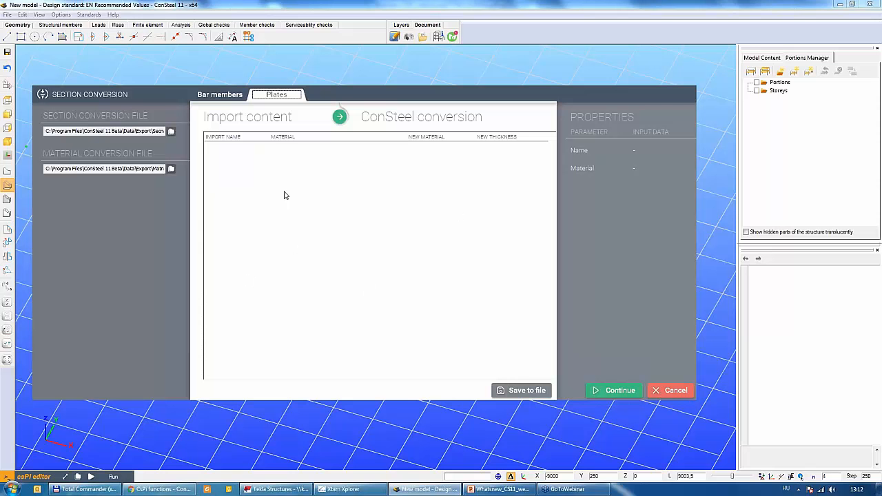
click(229, 98)
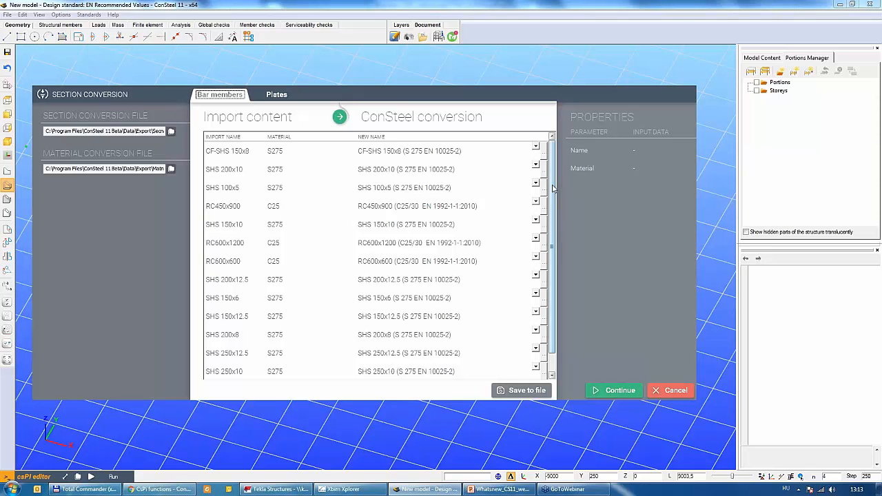
drag(554, 188, 552, 211)
scroll(549, 231, up, 2)
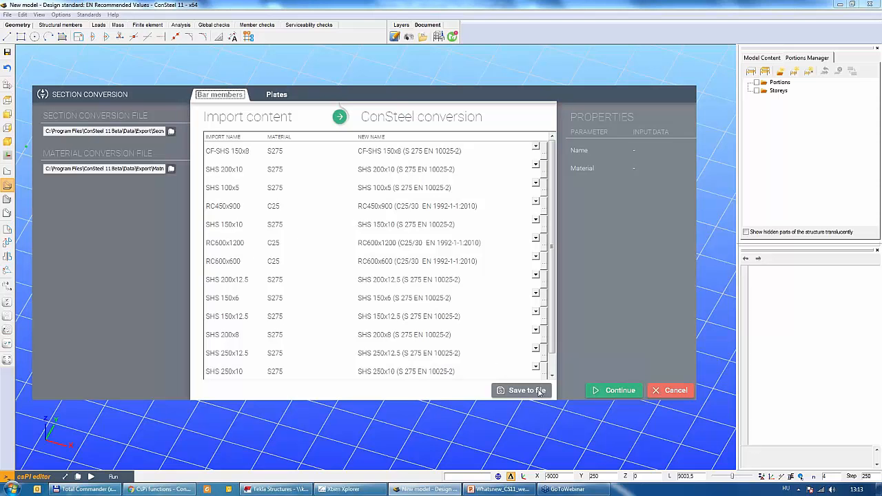
click(290, 278)
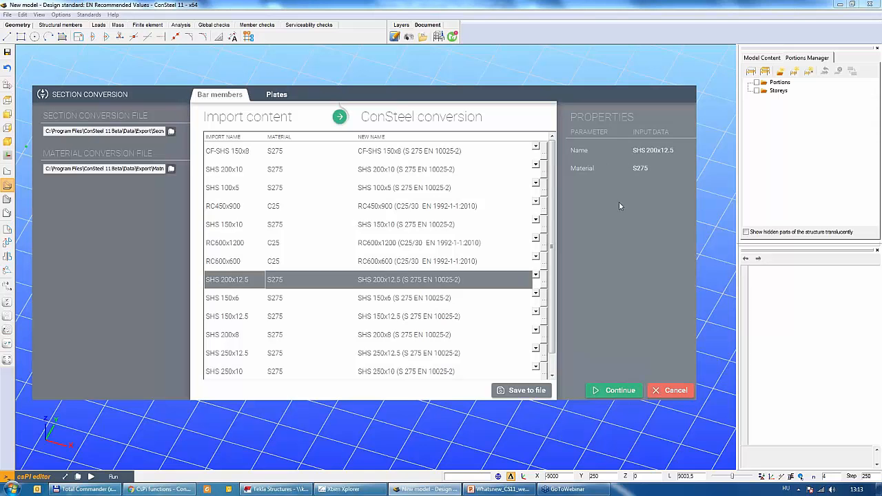
click(618, 391)
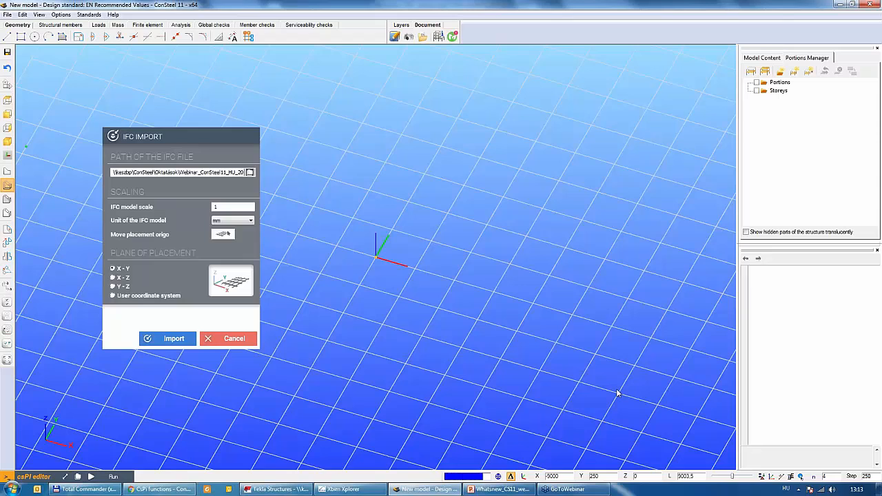
Inspect the properties of a concrete column supporting the roof truss along the imported stadium's edge, and deselect it.
scroll(386, 276, down, 6)
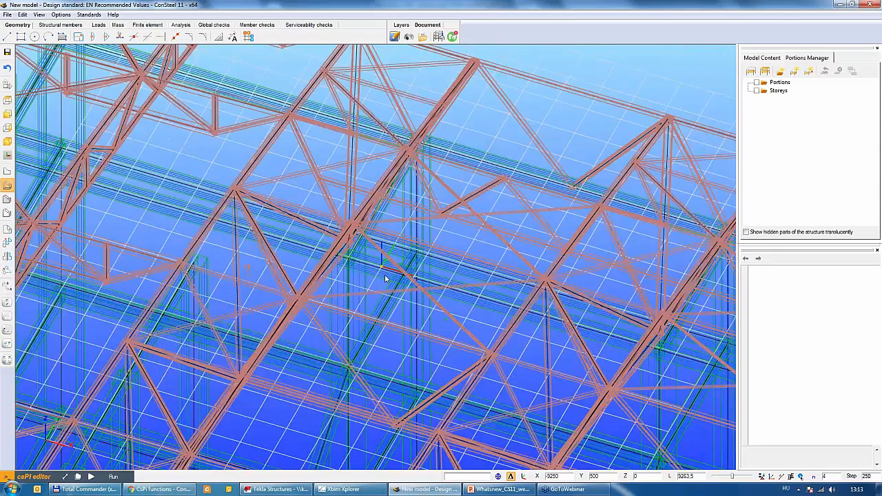
scroll(484, 332, down, 6)
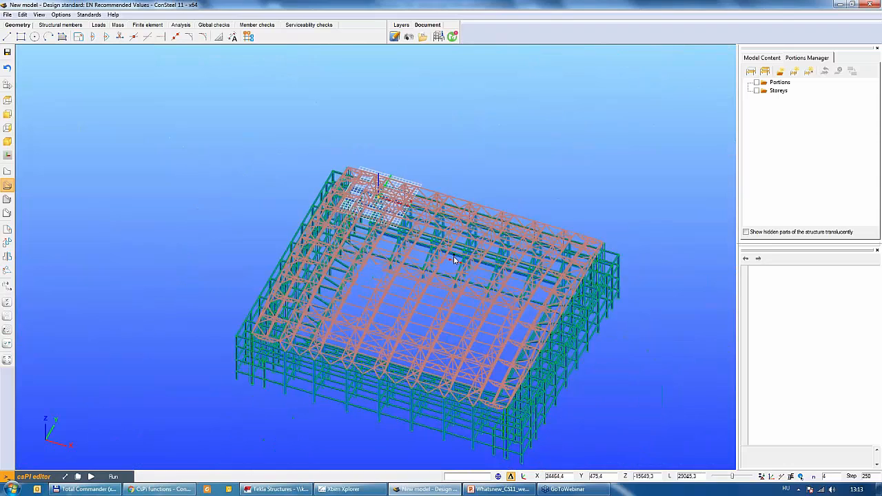
middle_drag(482, 343, 488, 362)
scroll(489, 367, up, 6)
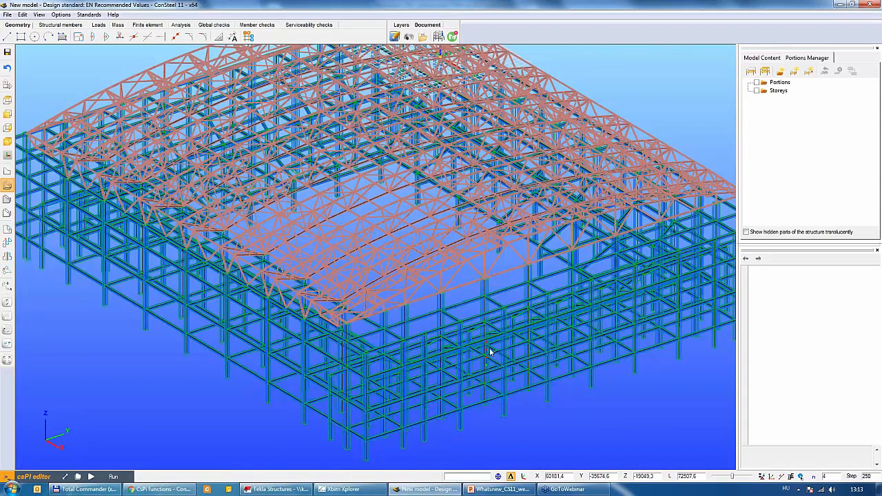
scroll(489, 352, up, 8)
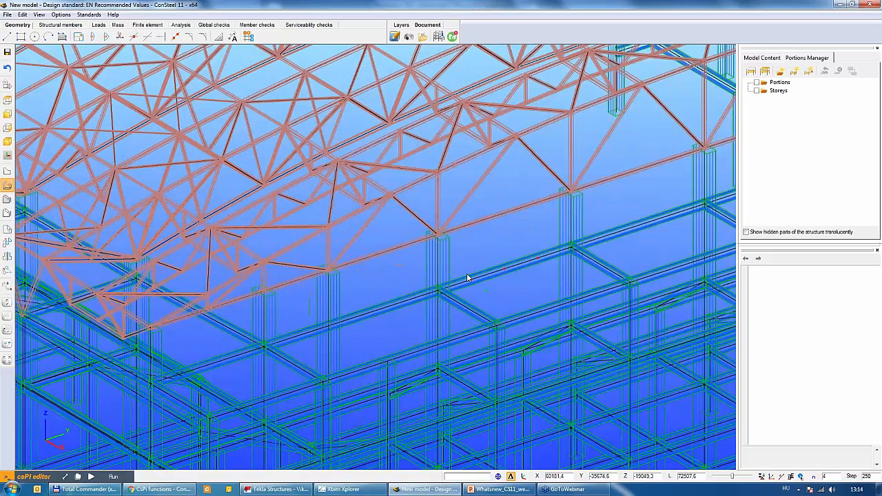
click(433, 265)
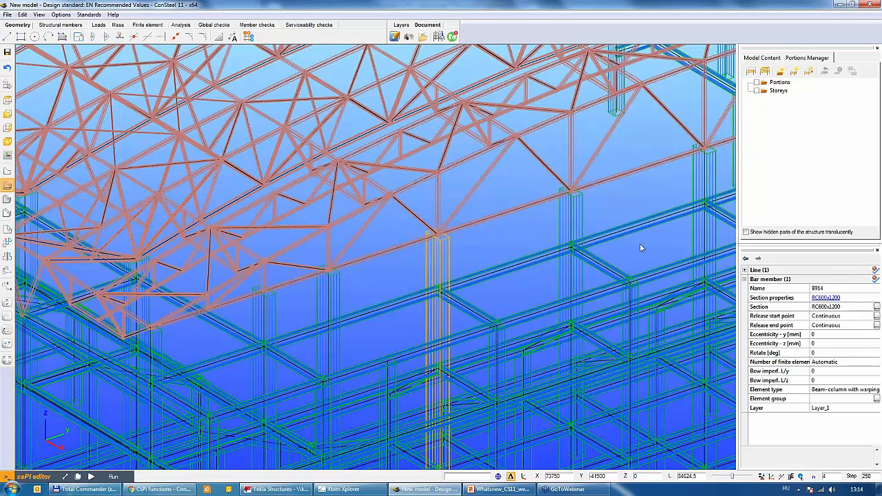
key(Escape)
Inspect the properties of a chord member in the roof truss, deselect it and view the whole stadium.
middle_drag(550, 243, 477, 278)
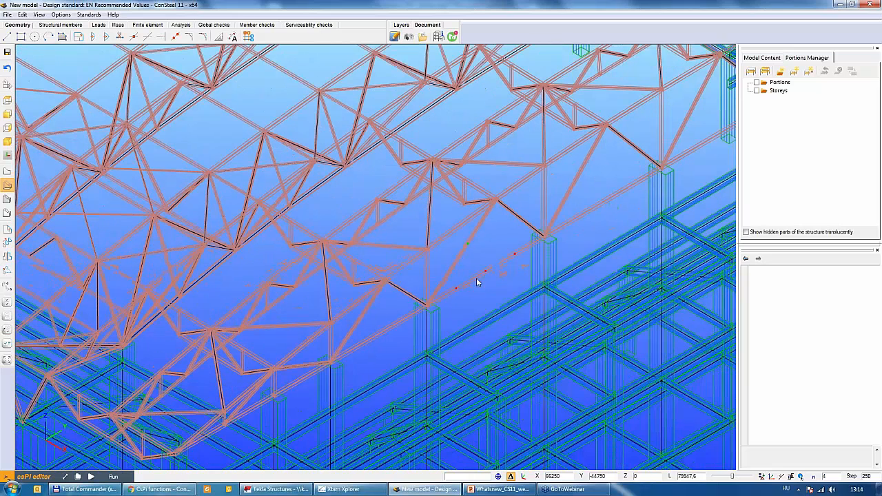
click(394, 187)
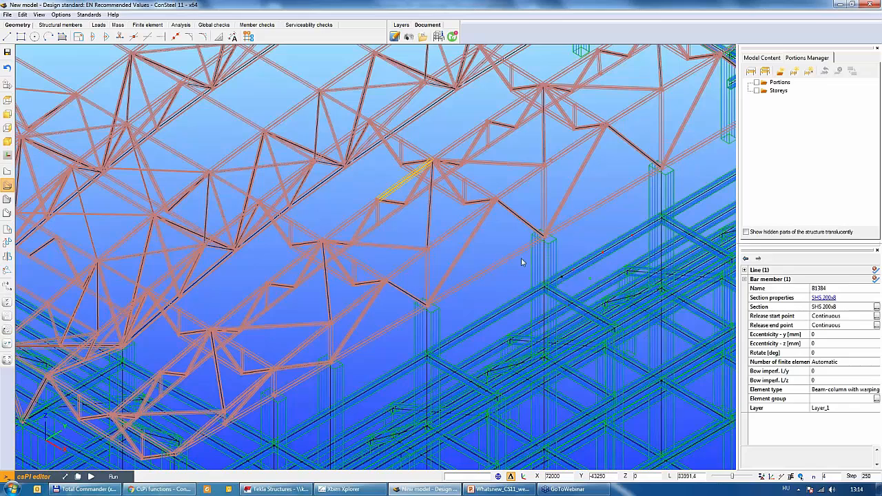
click(479, 250)
scroll(478, 252, down, 6)
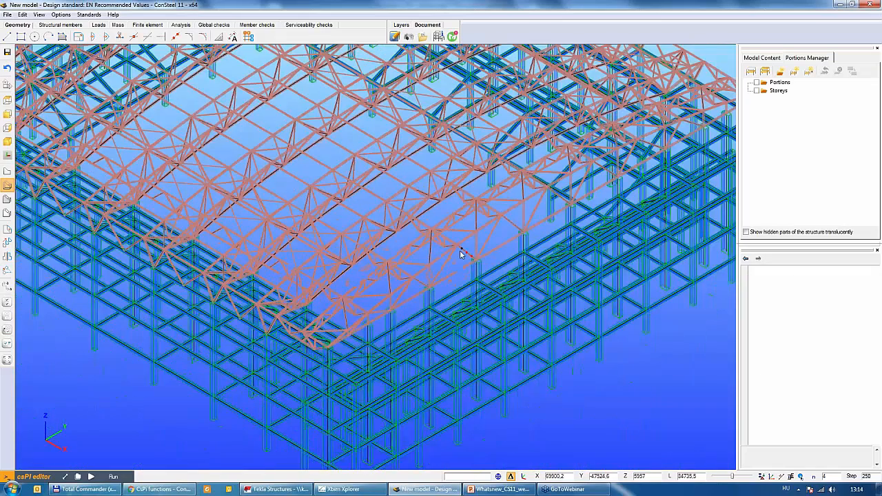
scroll(460, 254, down, 3)
mouse_move(478, 266)
alt+middle_down()
mouse_move(488, 253)
mouse_move(477, 261)
alt+middle_up()
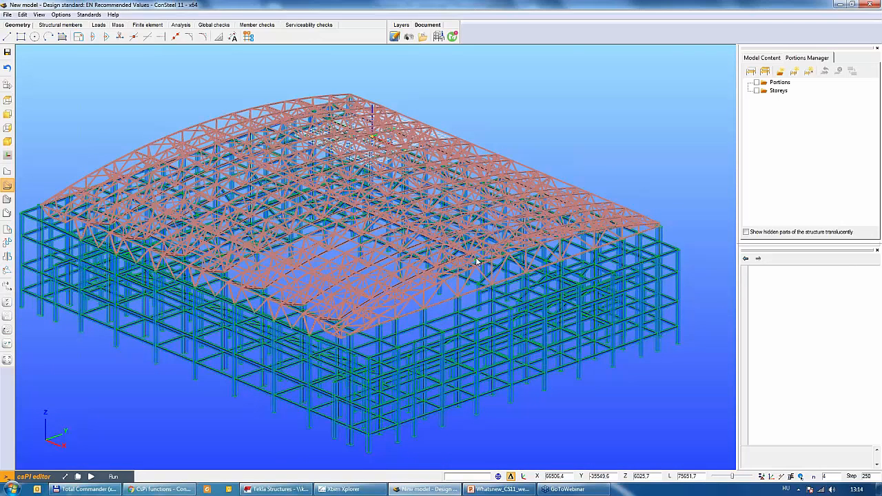
Open the Hall with podium_ifc.csm model and examine the hall's frames and mezzanine slab from an angled view.
click(8, 15)
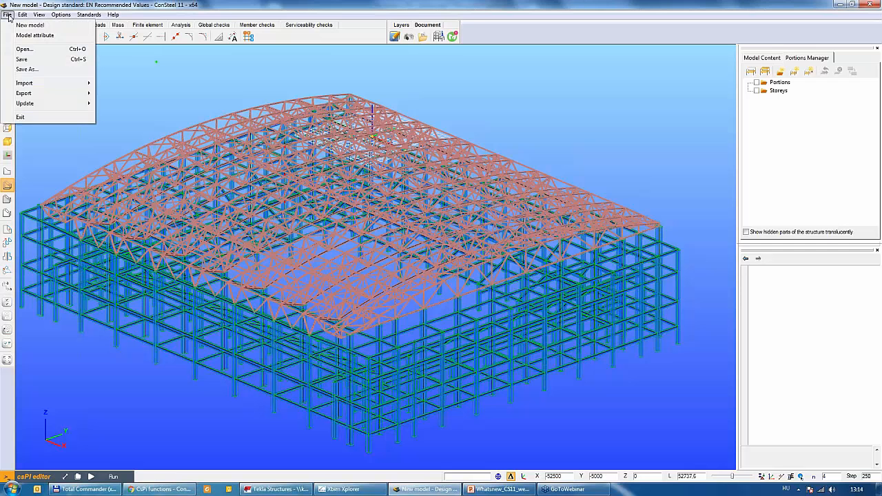
click(25, 49)
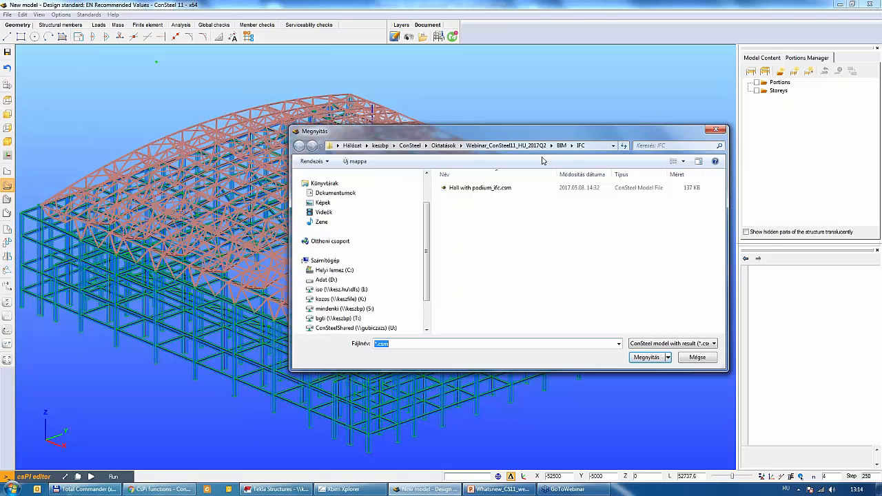
double_click(480, 187)
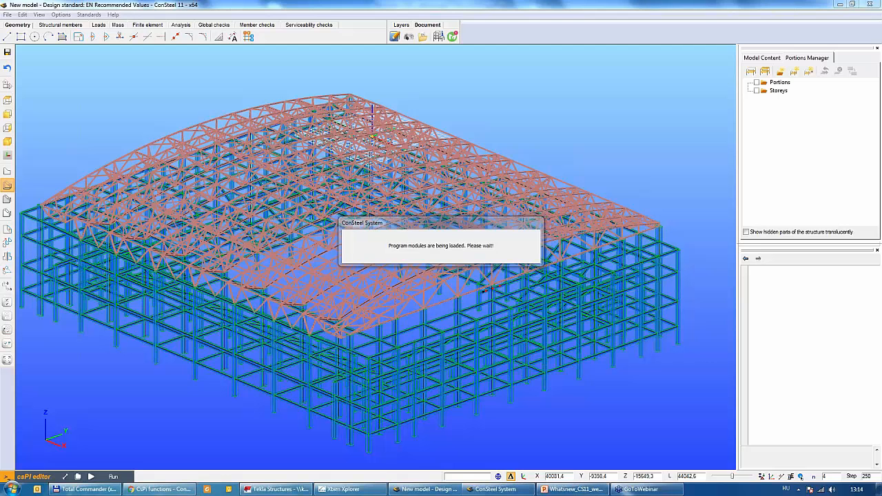
click(525, 276)
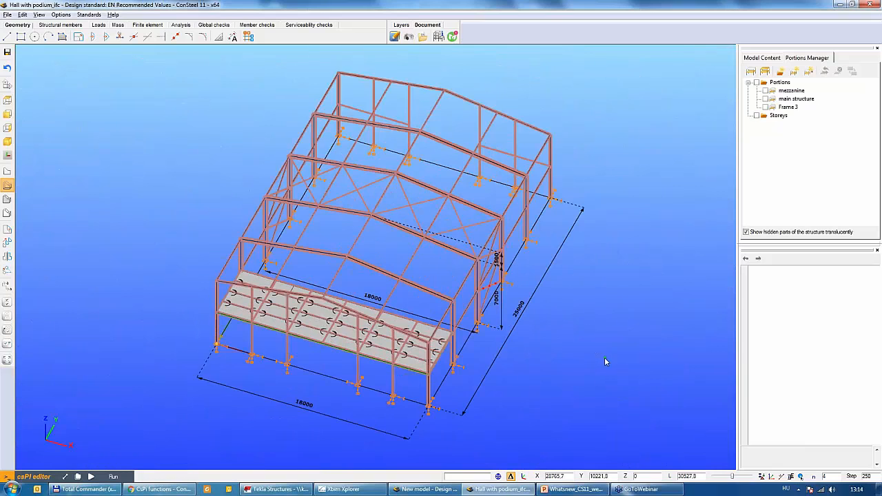
middle_drag(604, 358, 592, 338)
scroll(435, 346, up, 4)
scroll(482, 320, down, 5)
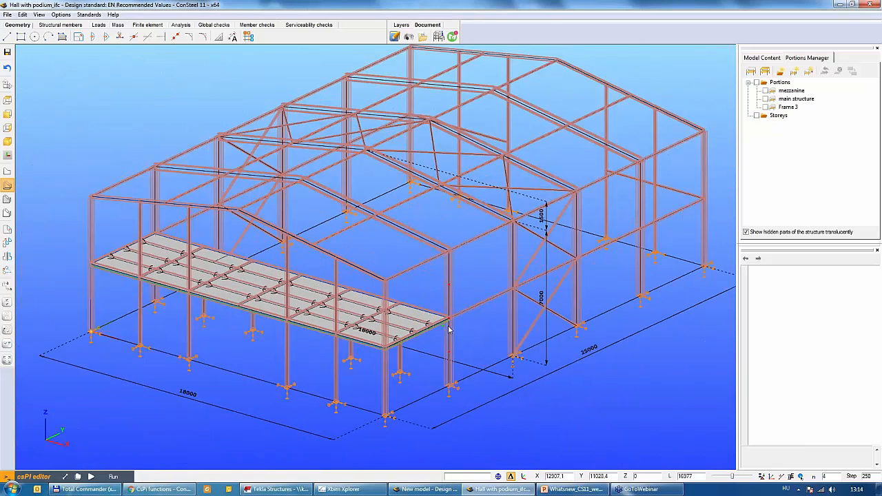
scroll(431, 368, up, 6)
scroll(426, 375, up, 2)
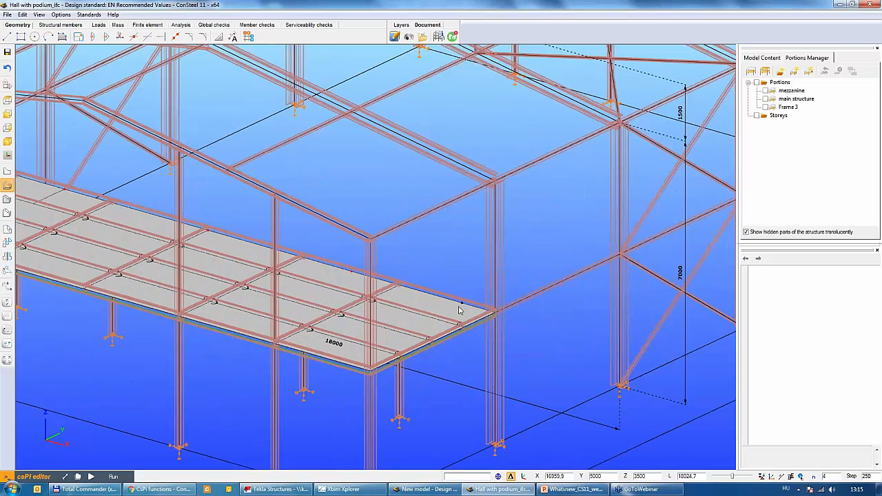
scroll(455, 307, down, 5)
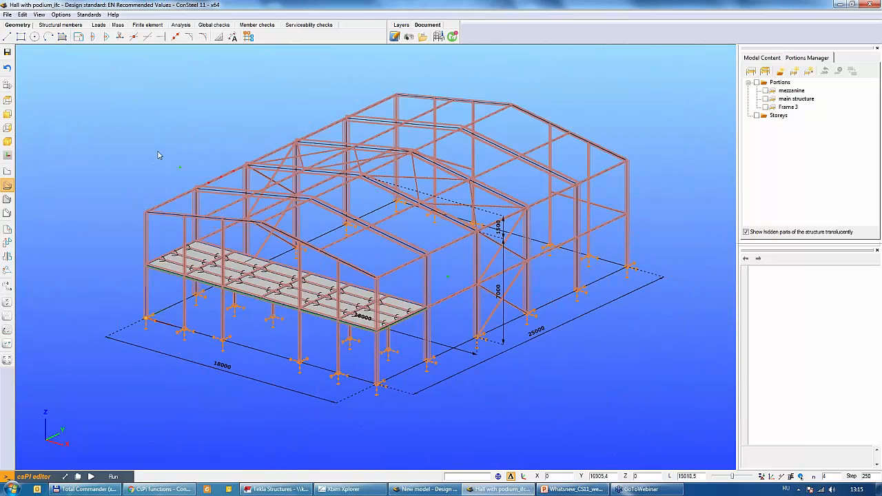
Export the hall model to the IFC file Hall with podium_ifc.ifc at scale 1 in mm, placed on the X-Y plane.
click(7, 14)
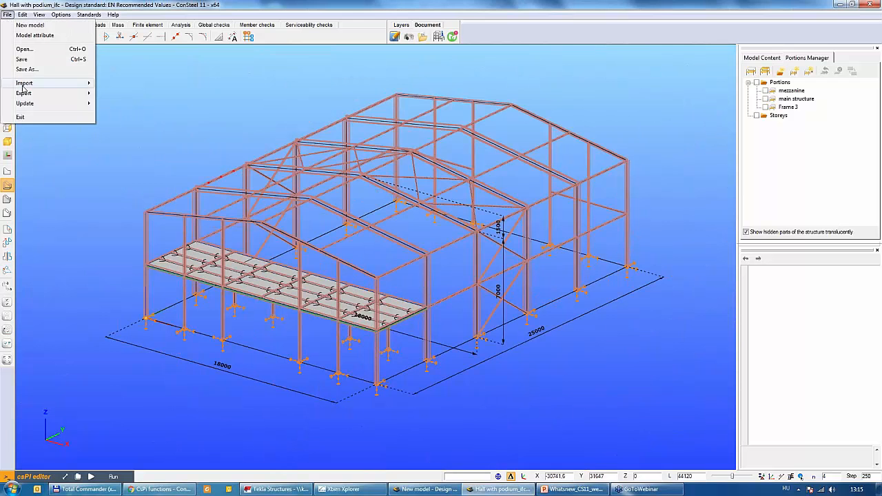
mouse_move(25, 96)
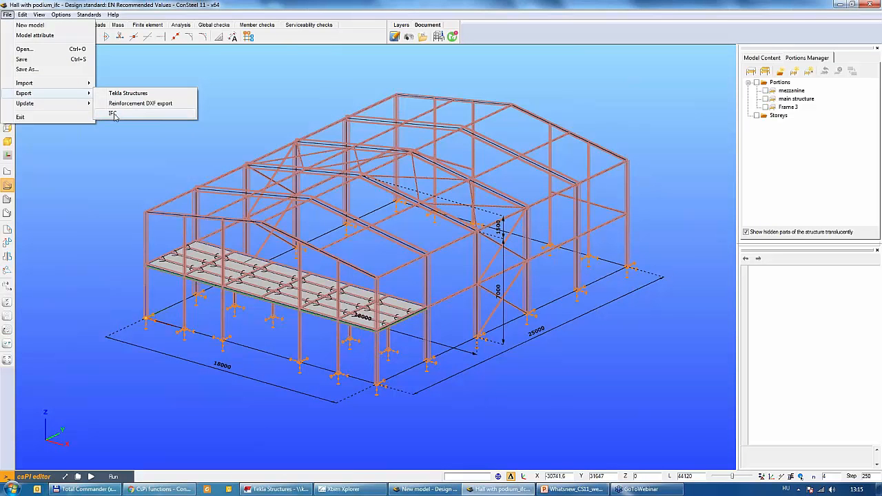
click(114, 115)
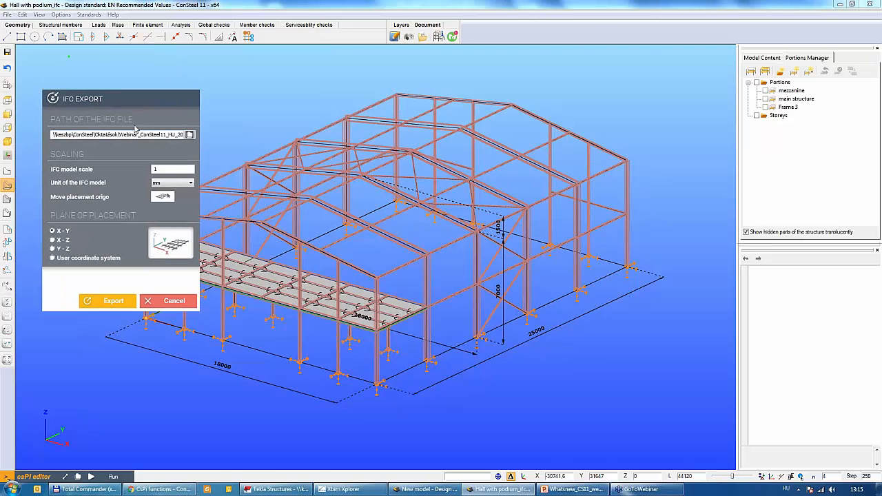
click(190, 135)
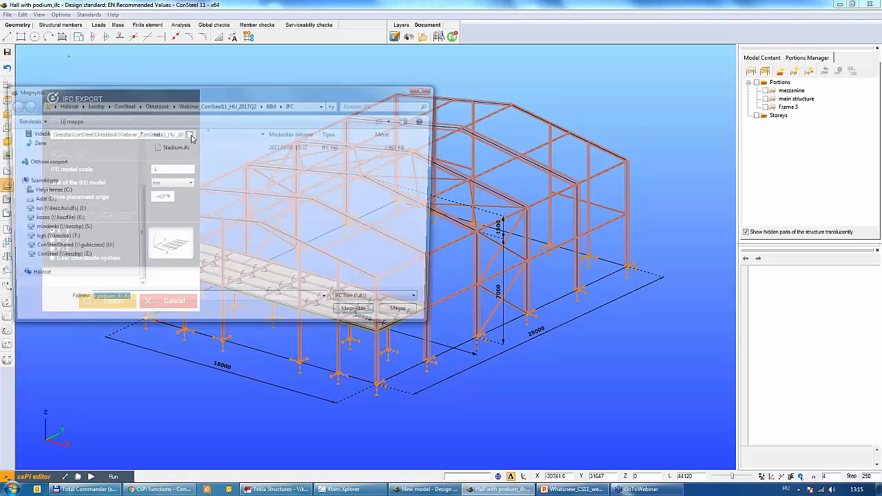
click(408, 321)
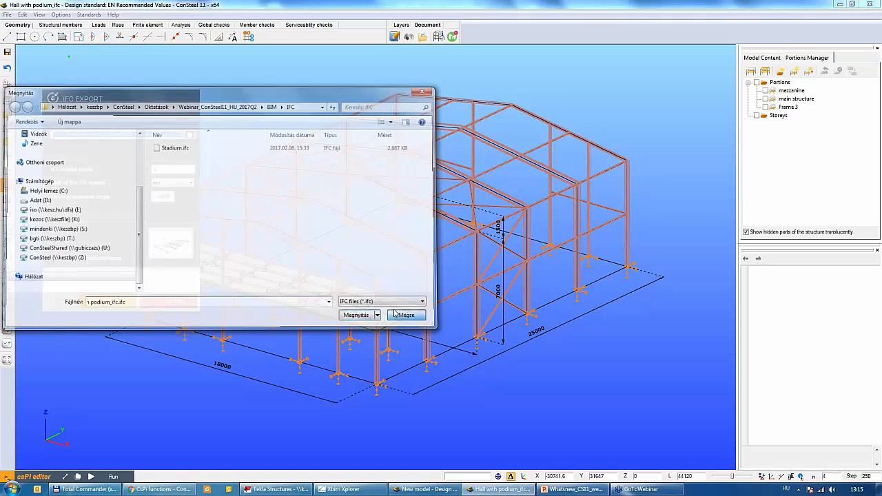
click(183, 170)
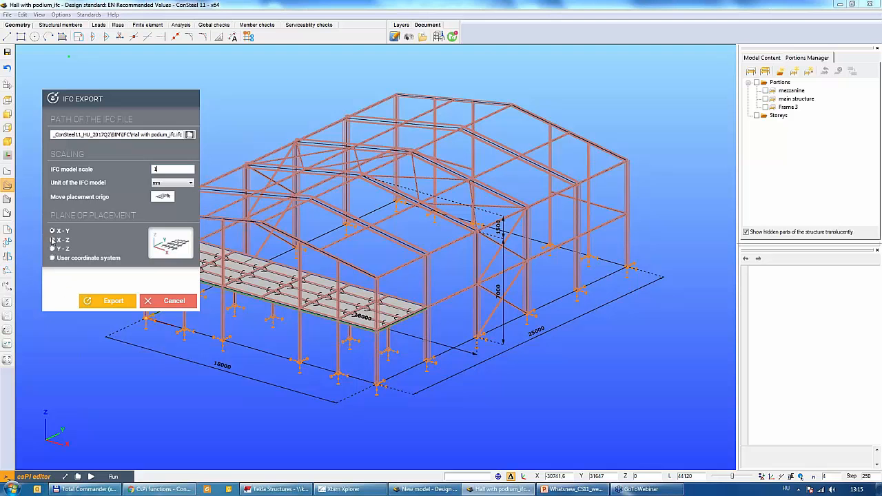
click(114, 301)
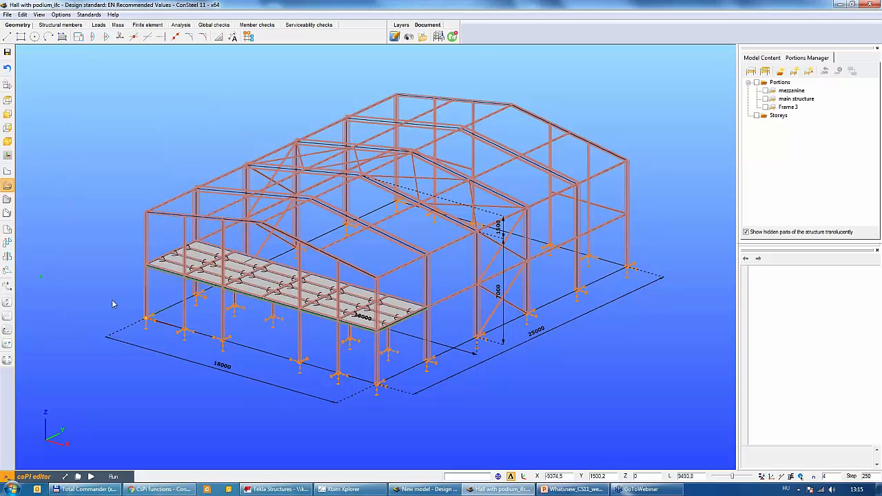
scroll(461, 248, down, 3)
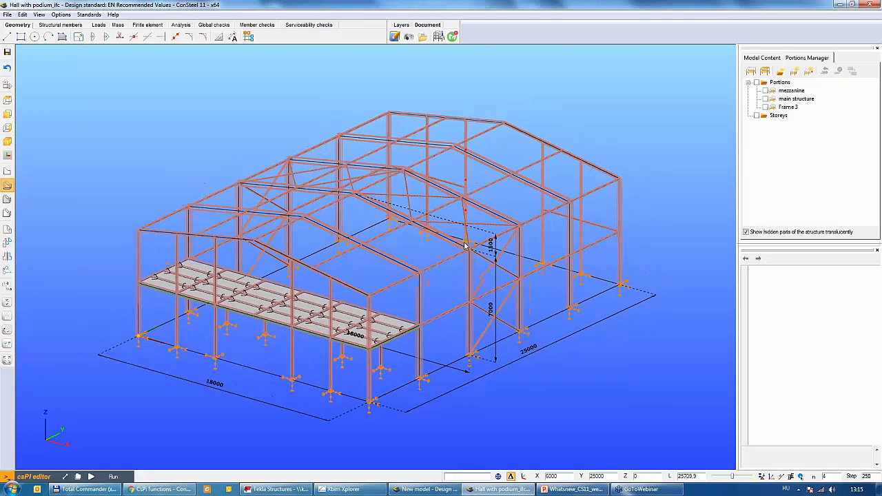
scroll(480, 254, up, 1)
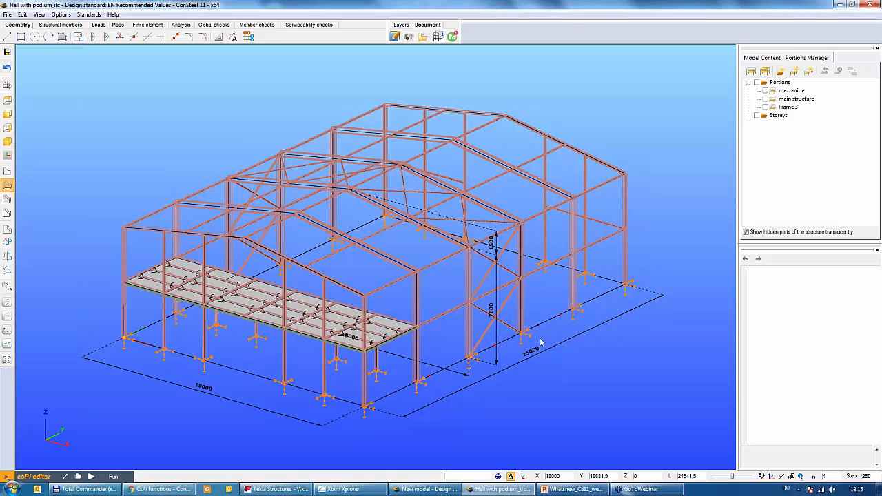
Switch to Xbim Xplorer and open the exported Hall with podium_ifc.ifc file.
click(364, 490)
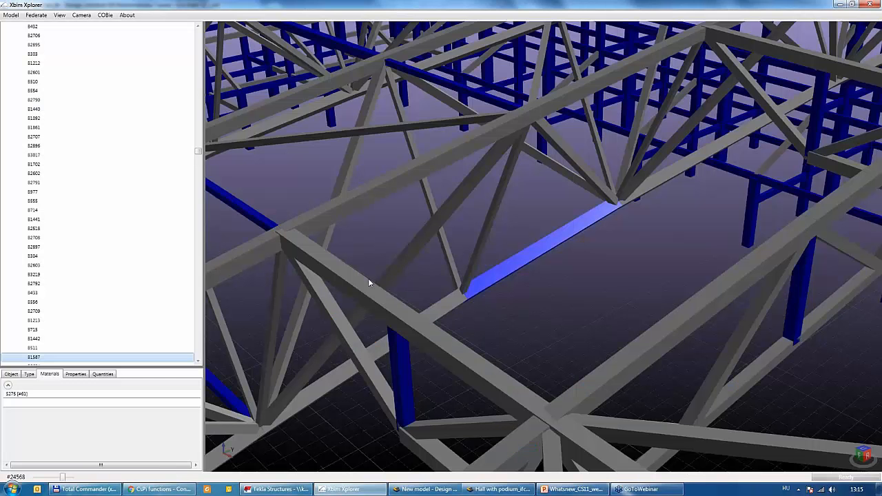
scroll(388, 273, down, 3)
scroll(461, 281, down, 5)
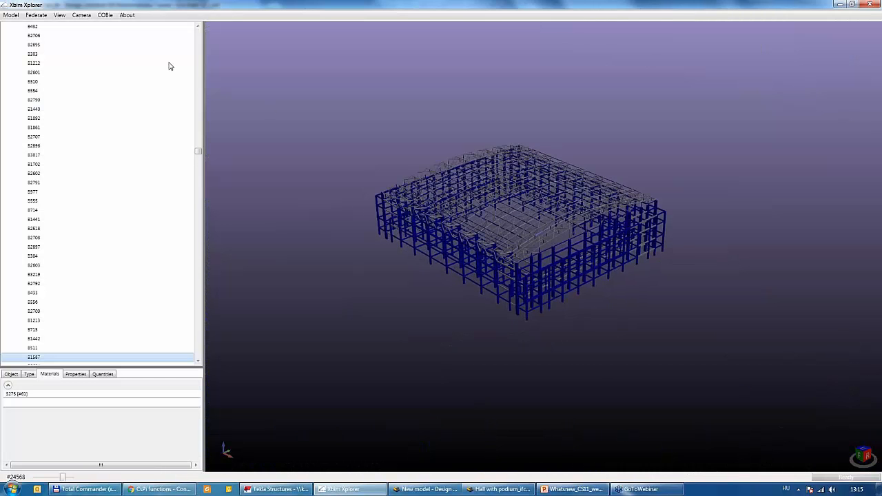
click(11, 15)
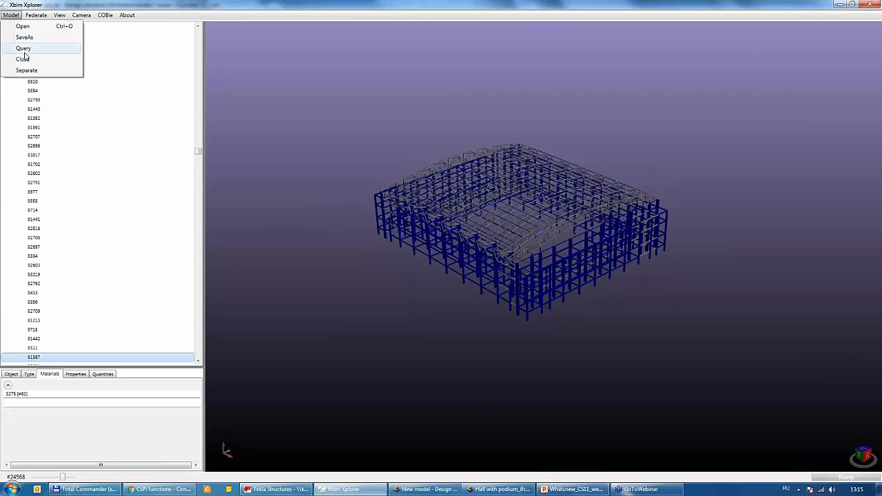
click(25, 26)
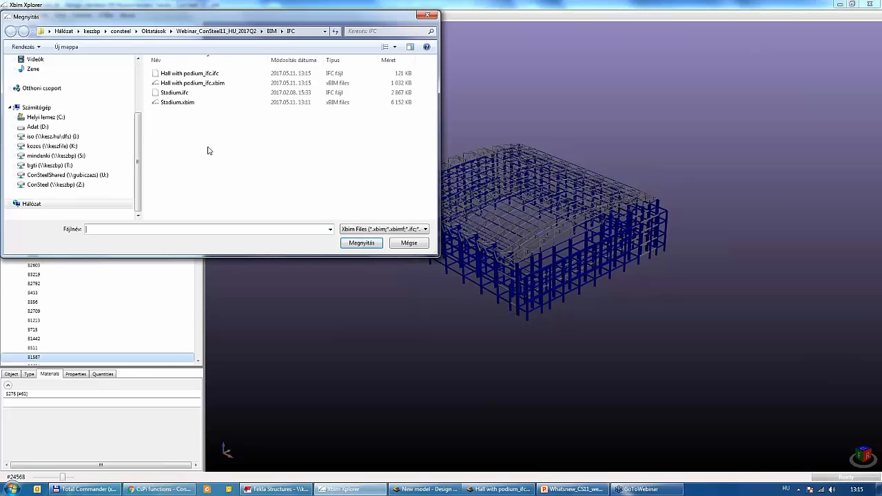
click(179, 75)
click(358, 243)
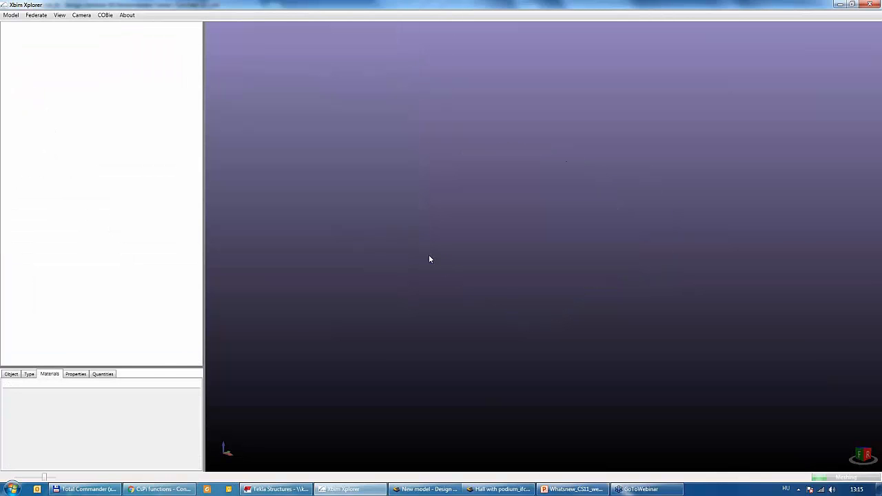
Examine the exported hall structure, and inspect the object data and material of the mezzanine slab.
scroll(557, 343, up, 1)
scroll(556, 340, up, 2)
mouse_move(534, 248)
right_down()
mouse_move(536, 295)
mouse_move(540, 259)
right_up()
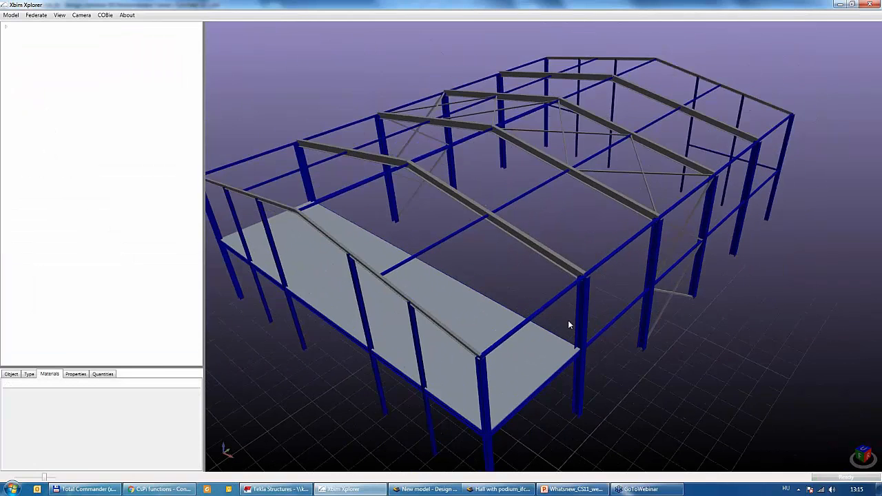
scroll(568, 320, down, 3)
scroll(604, 340, up, 1)
scroll(603, 342, up, 2)
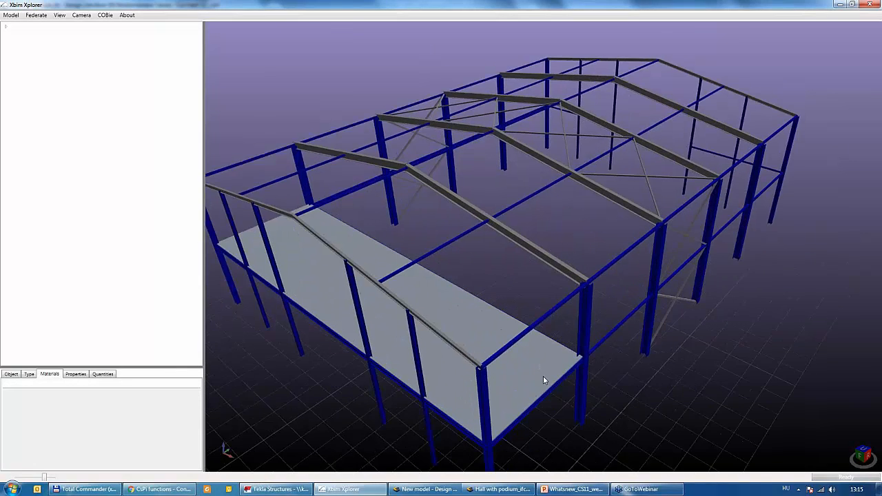
scroll(543, 380, up, 3)
click(522, 353)
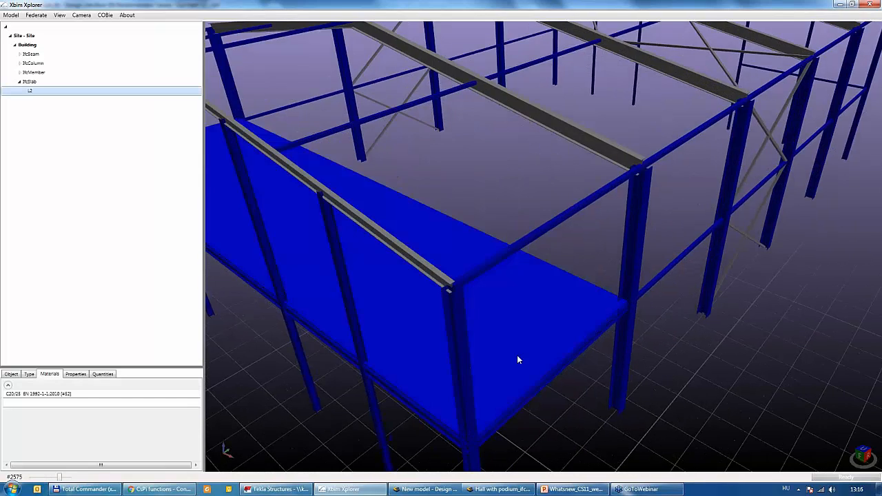
scroll(333, 381, down, 5)
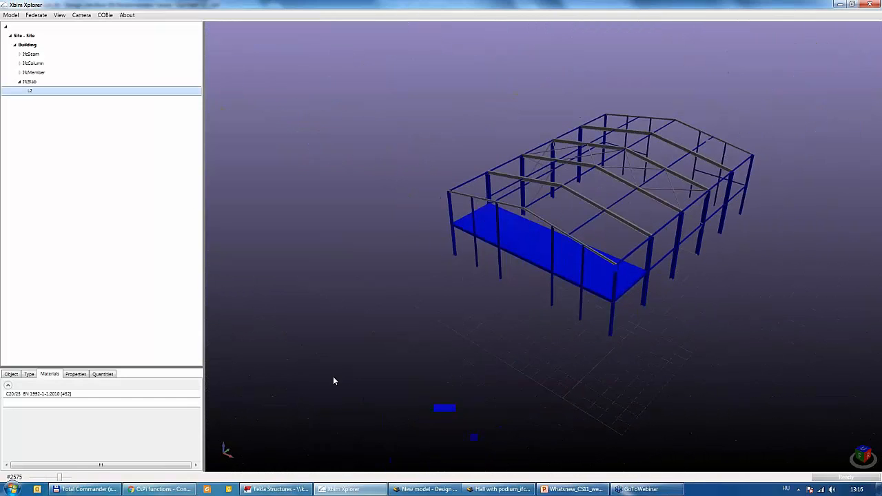
click(12, 374)
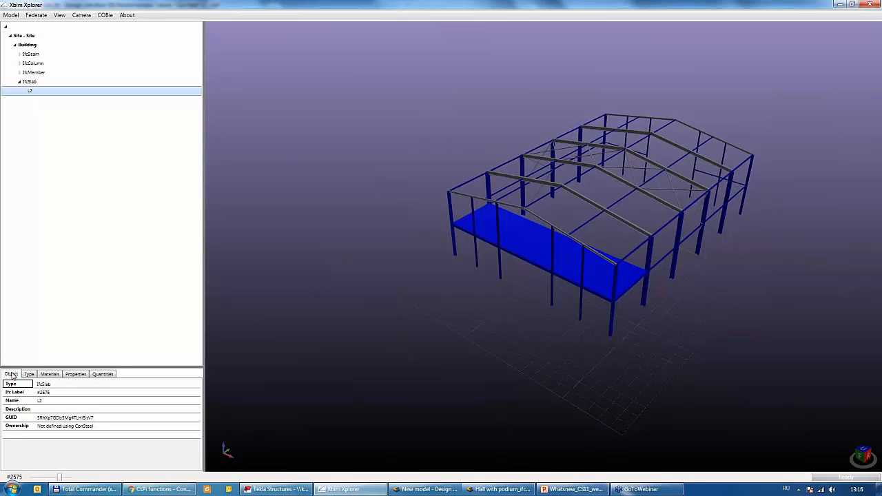
click(50, 374)
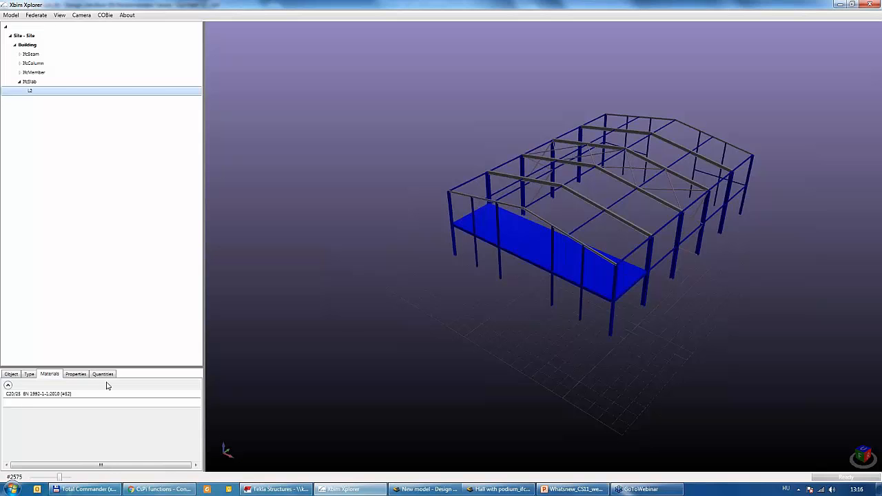
middle_drag(640, 311, 598, 343)
scroll(626, 344, up, 1)
scroll(648, 343, up, 1)
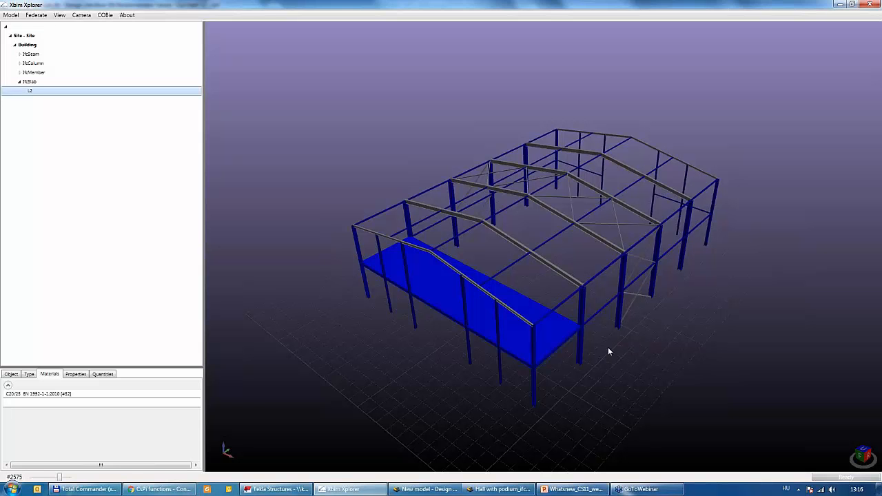
Close Xbim Xplorer and the Hall with podium_ifc model.
click(870, 4)
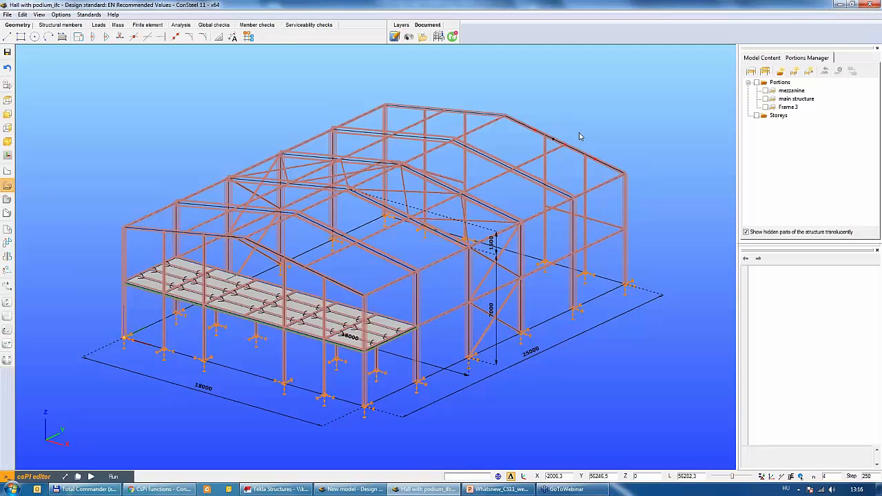
click(870, 4)
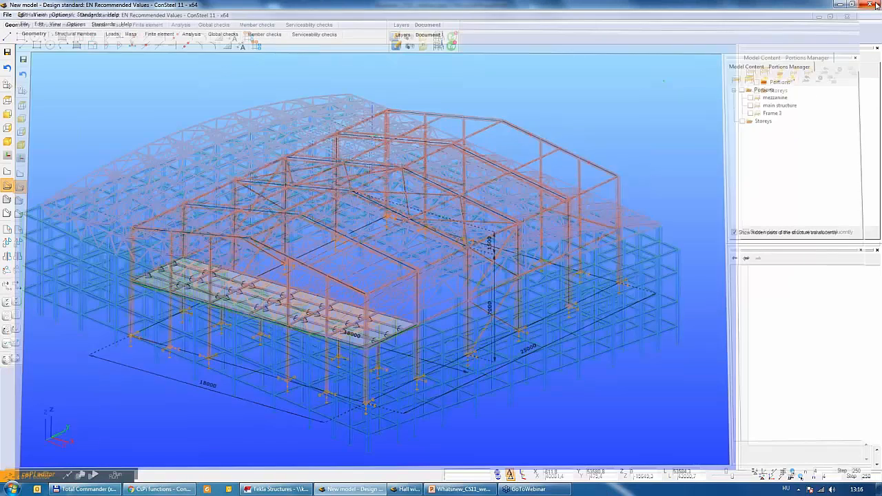
Create a new model with the EN Recommended Values design standard and English default scripts, without restoring the automatic save.
click(7, 15)
click(14, 27)
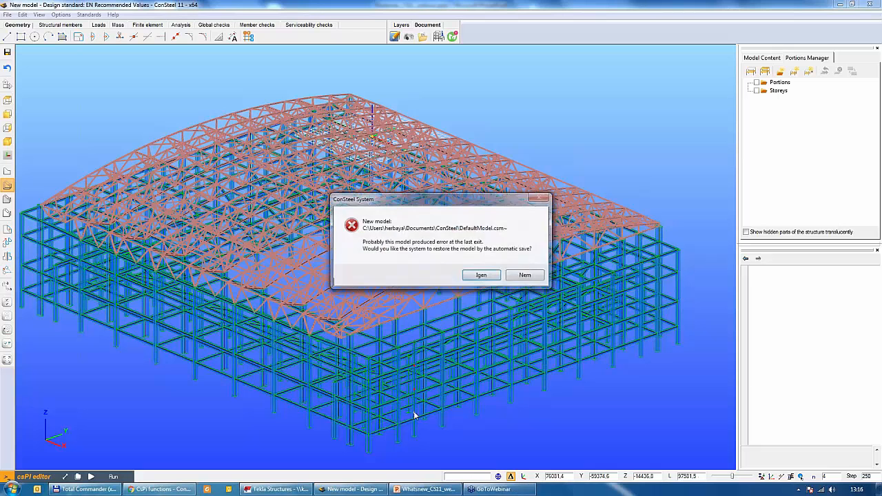
click(525, 276)
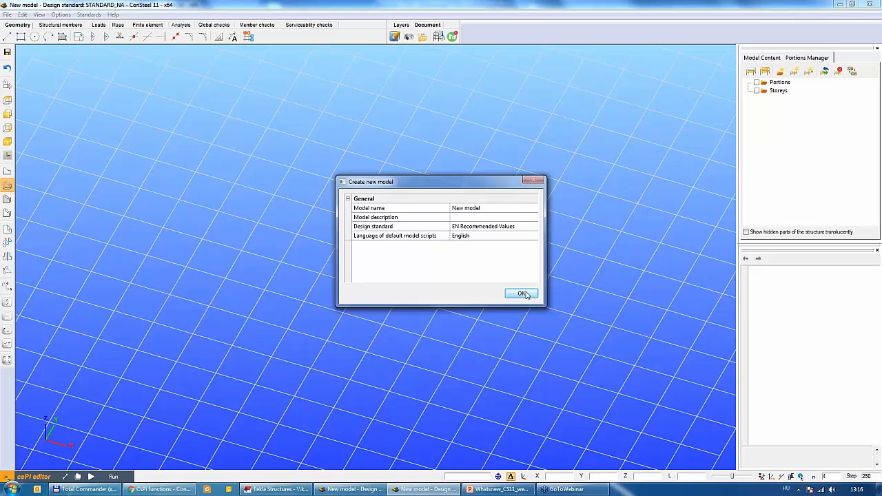
click(523, 294)
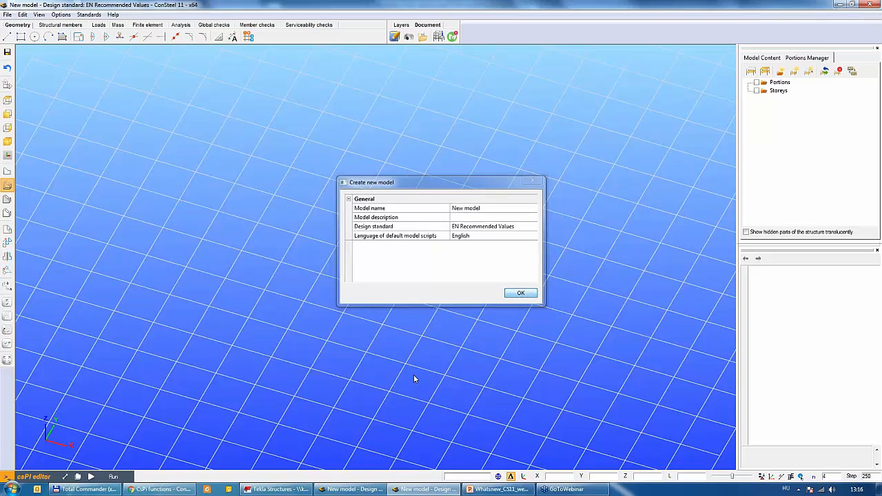
Close the other model window containing the imported stadium without saving its changes.
click(350, 488)
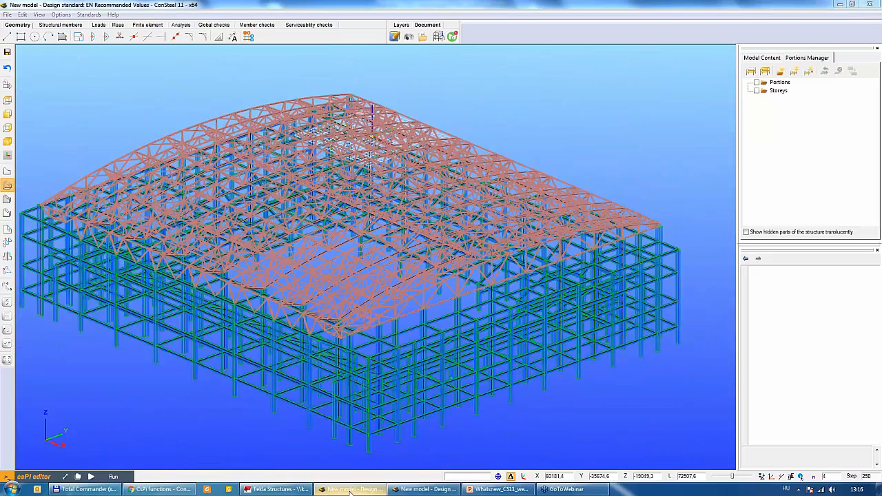
right_click(350, 487)
click(310, 467)
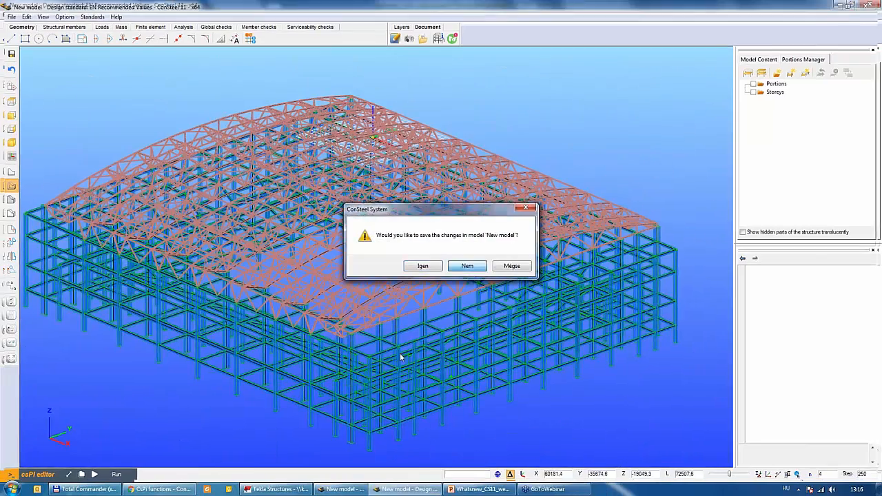
click(468, 266)
Switch to ConSteel and start a Tekla Structures import of all members, including the grid and using the Tekla Structures layers.
scroll(394, 334, down, 5)
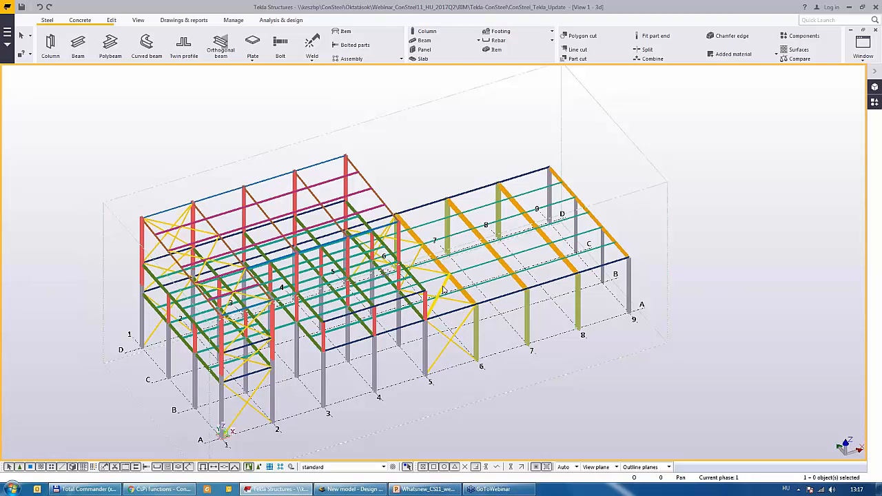
scroll(444, 290, up, 1)
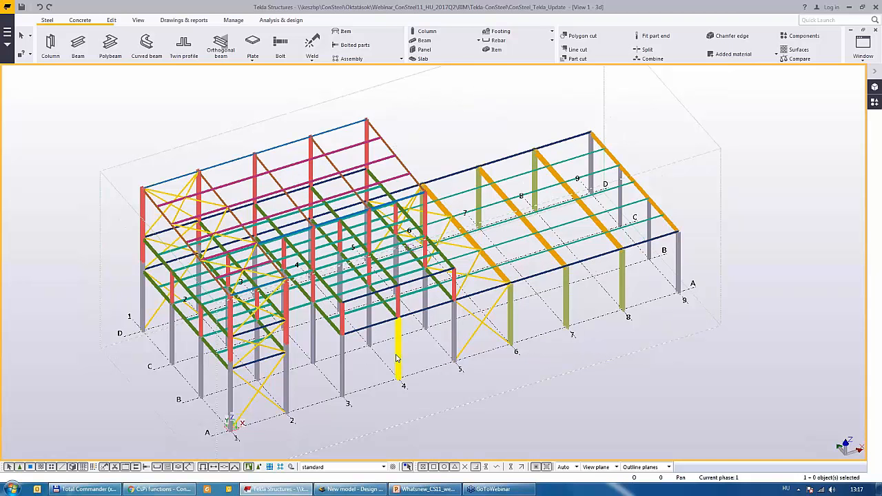
middle_drag(455, 356, 468, 350)
click(352, 489)
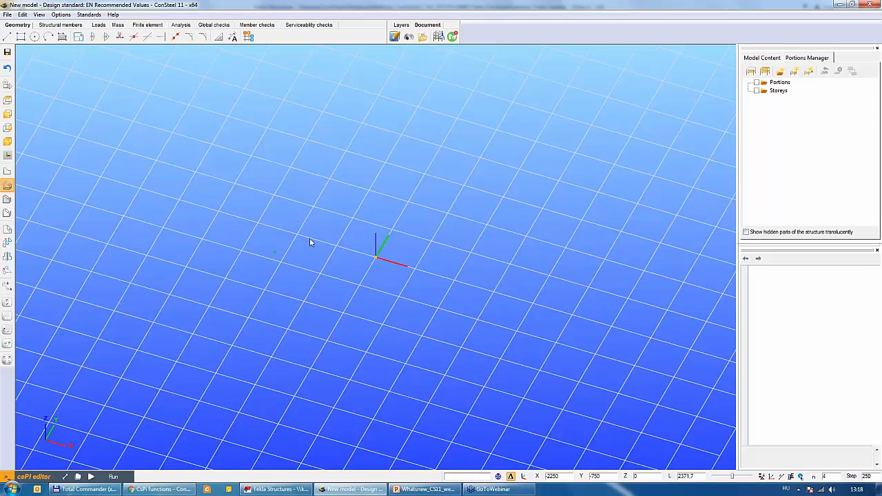
click(7, 15)
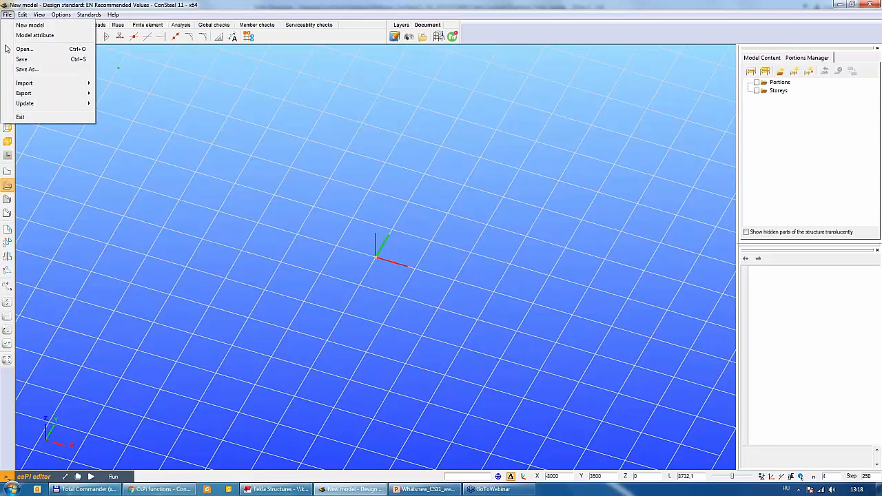
mouse_move(25, 84)
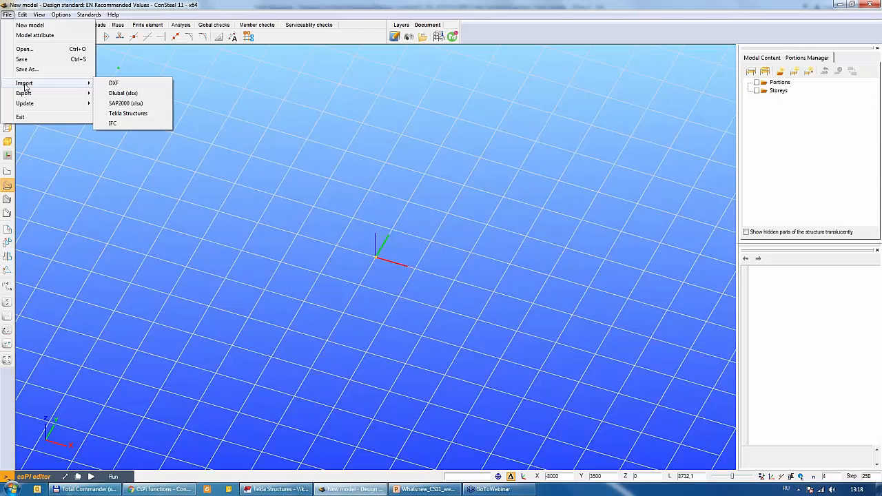
click(142, 114)
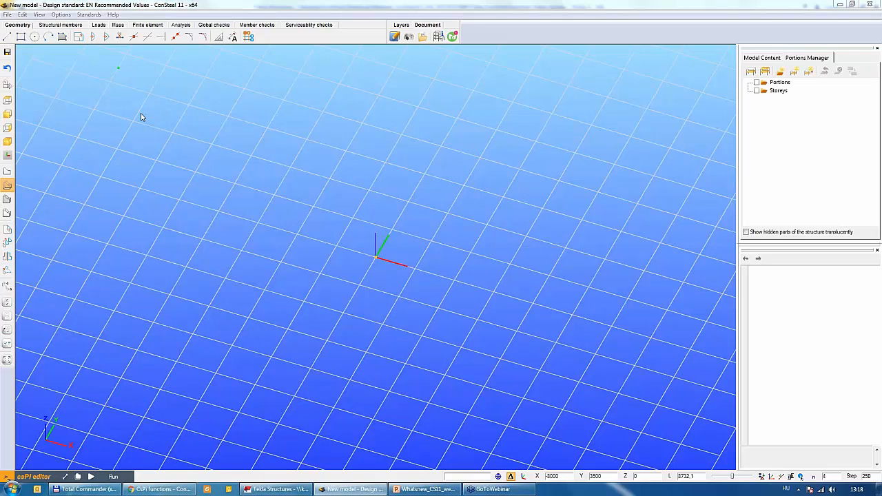
drag(93, 59, 174, 146)
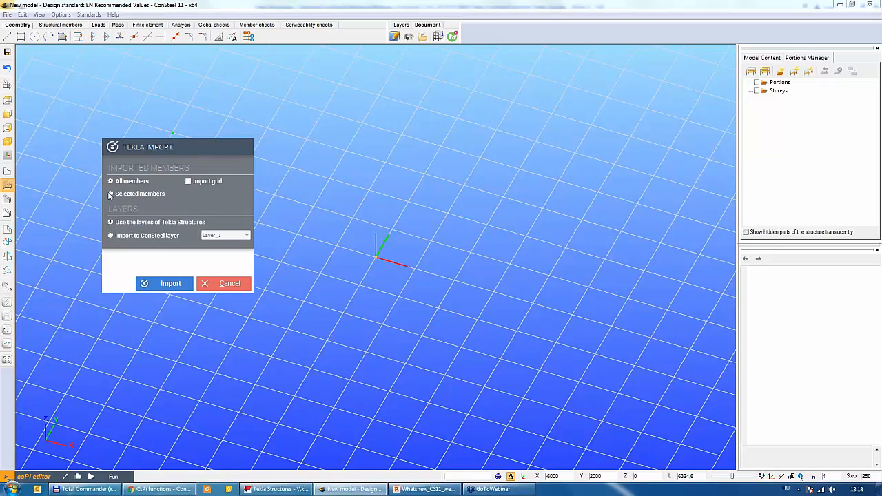
click(188, 182)
click(177, 285)
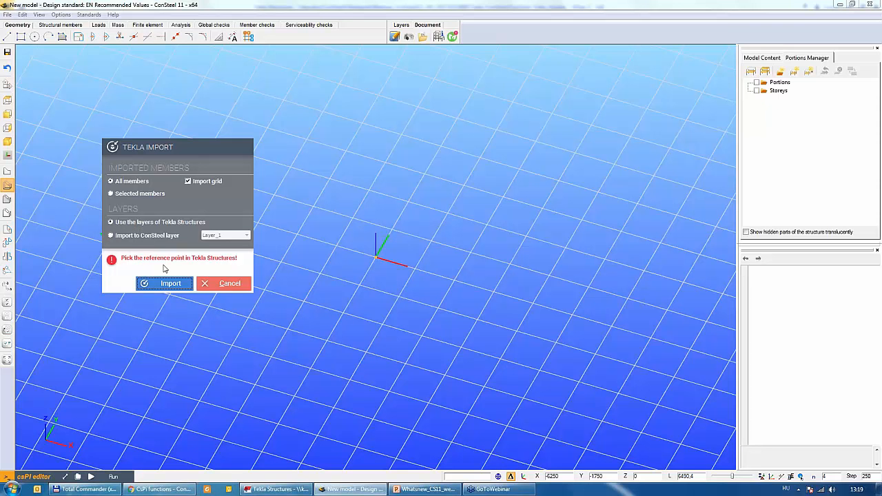
Switch to Tekla Structures and pick the base of the corner column at grids A and 1 as the reference point.
click(277, 489)
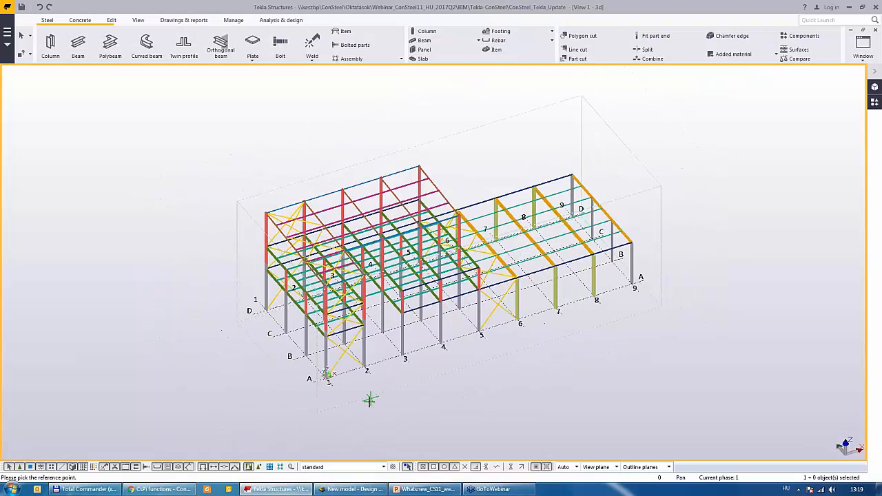
scroll(323, 400, up, 10)
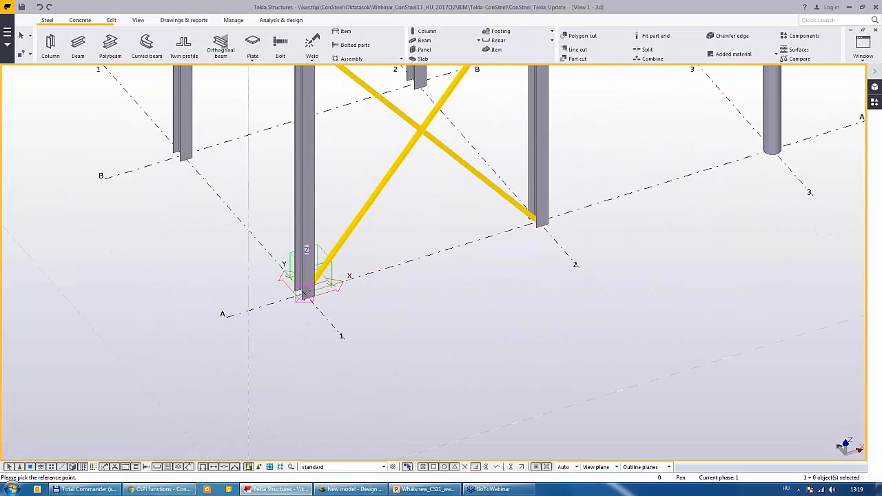
scroll(305, 292, up, 2)
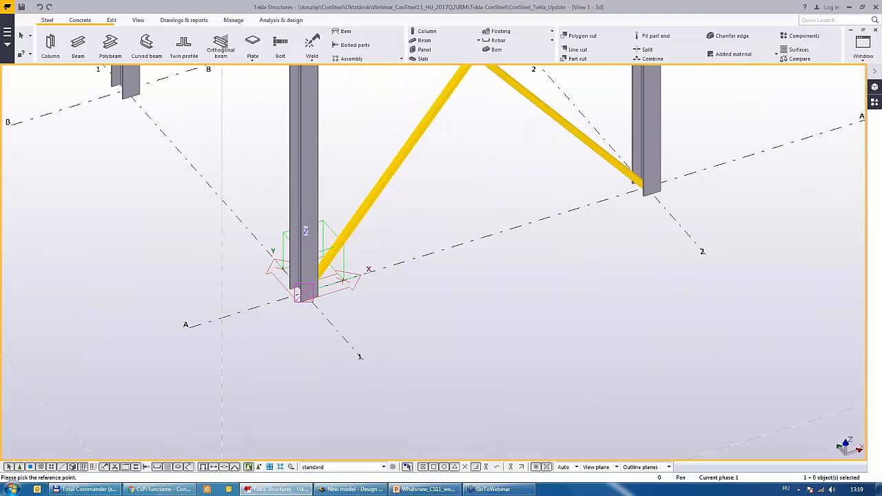
scroll(303, 329, down, 4)
scroll(303, 330, down, 5)
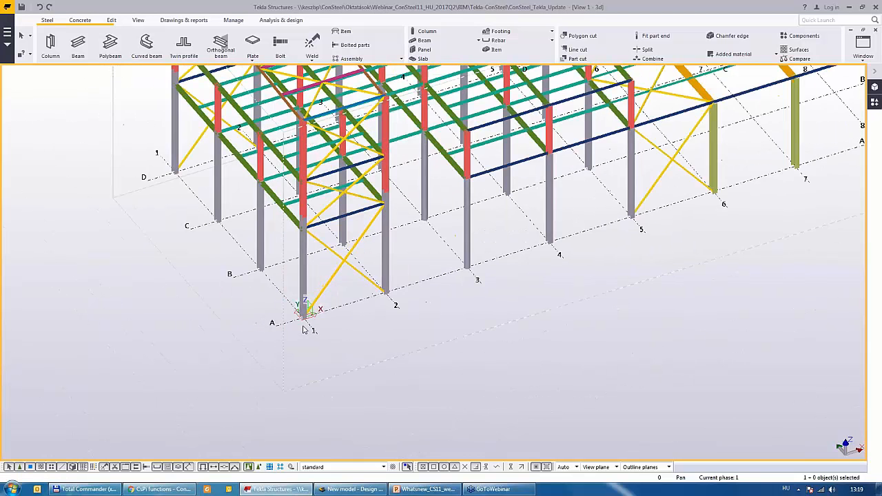
Return to ConSteel and accept the section conversion for the imported bar members.
click(348, 490)
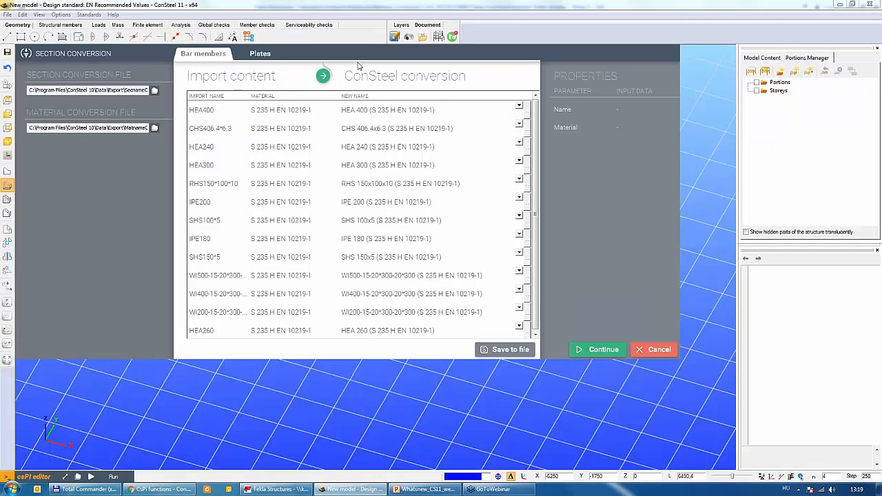
drag(353, 58, 400, 123)
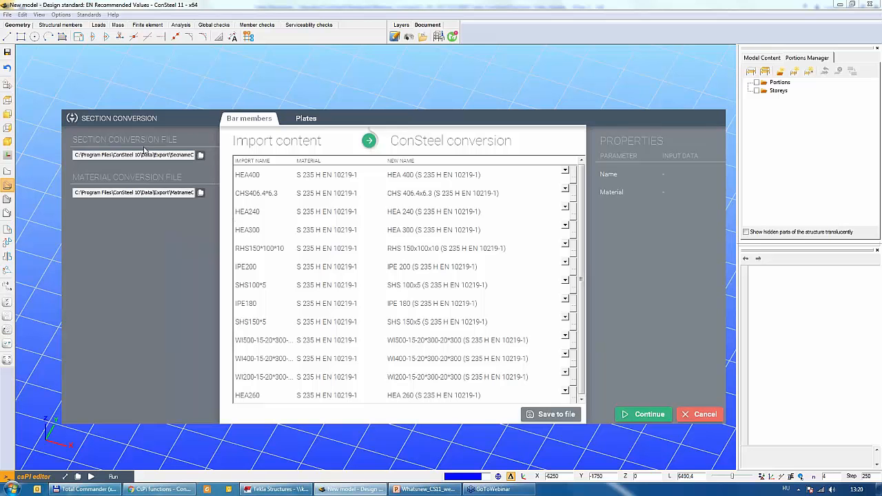
click(262, 179)
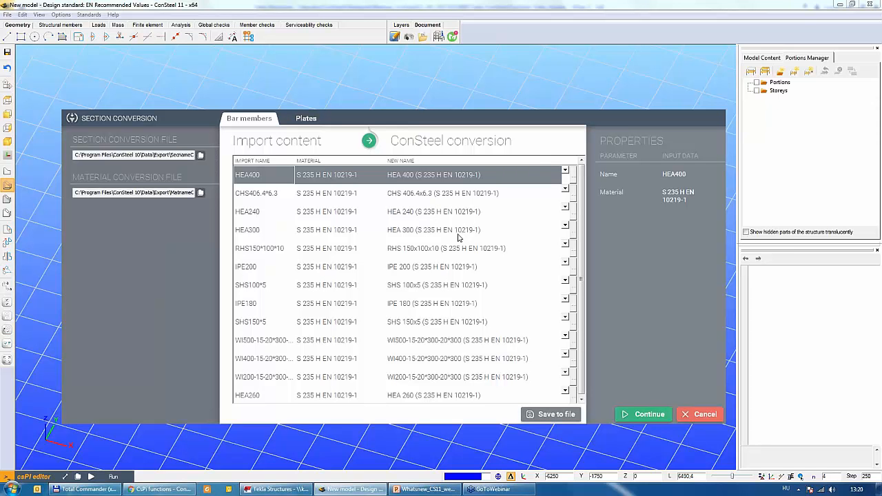
click(650, 415)
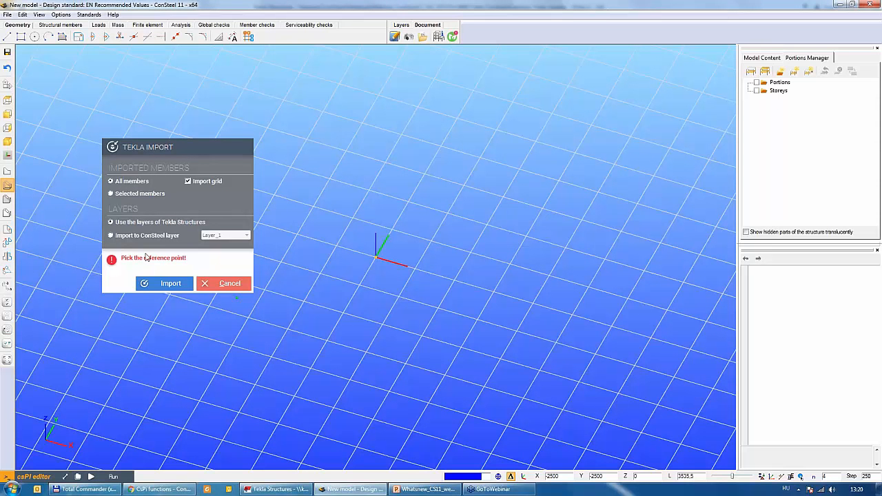
Place the imported hall with its reference point at the origin and close the Tekla import dialog.
click(376, 260)
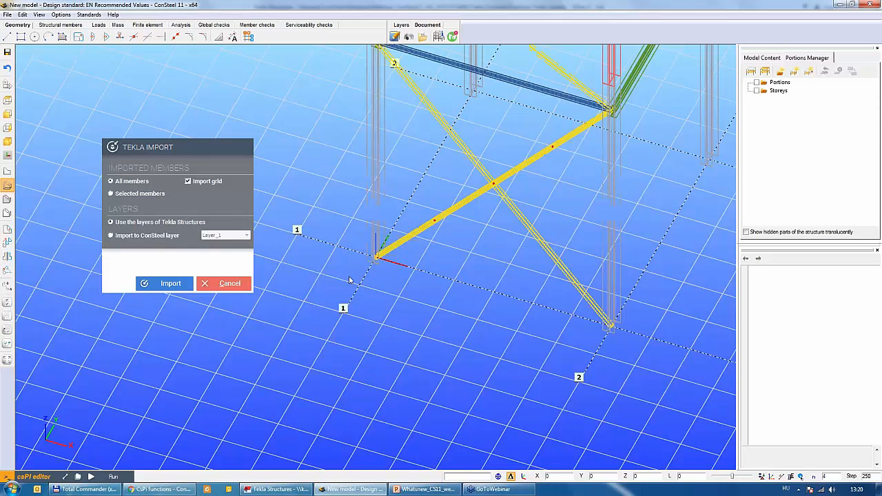
click(207, 283)
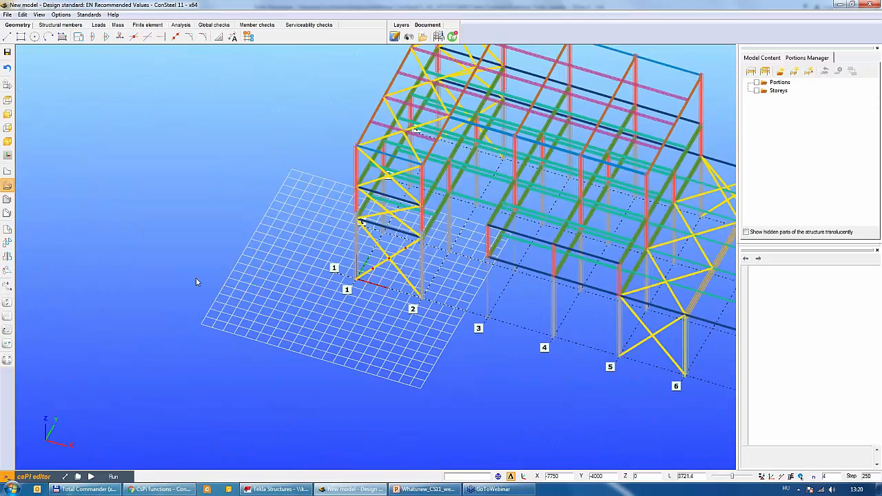
scroll(455, 303, up, 3)
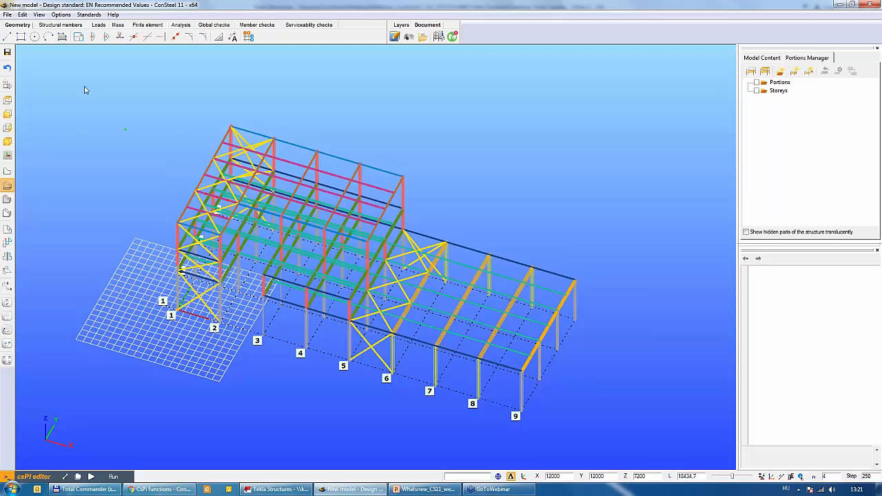
Review the Tekla Structures export options for members, grid and overwriting, and leave without exporting.
click(7, 15)
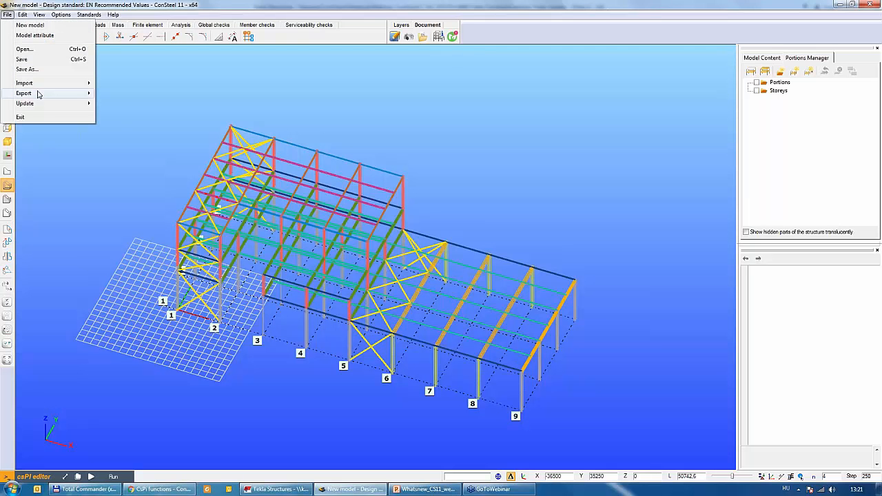
mouse_move(38, 93)
click(138, 93)
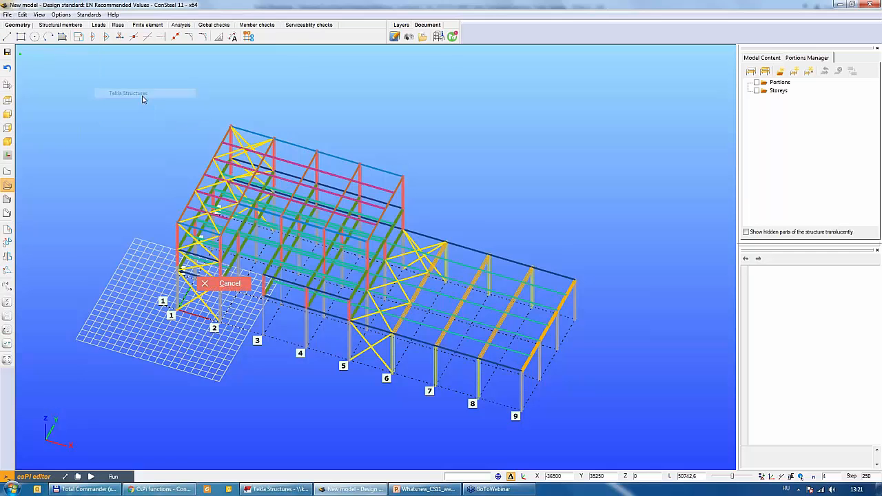
drag(116, 54, 316, 175)
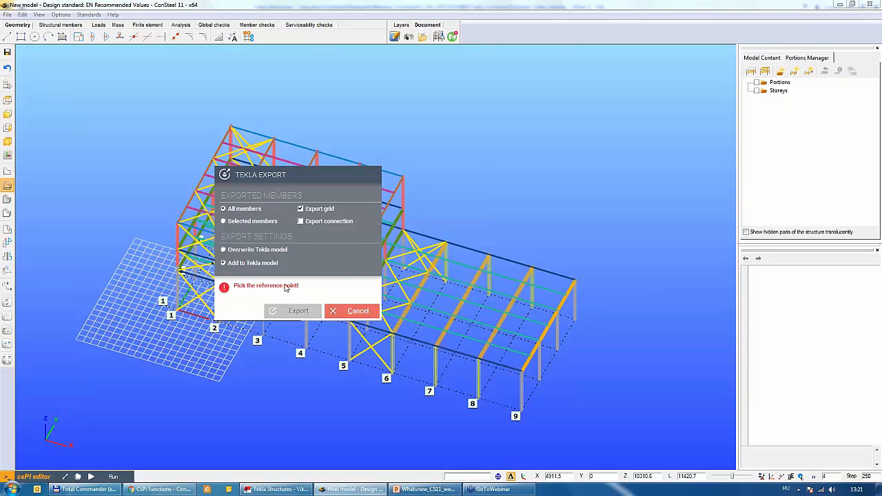
click(350, 317)
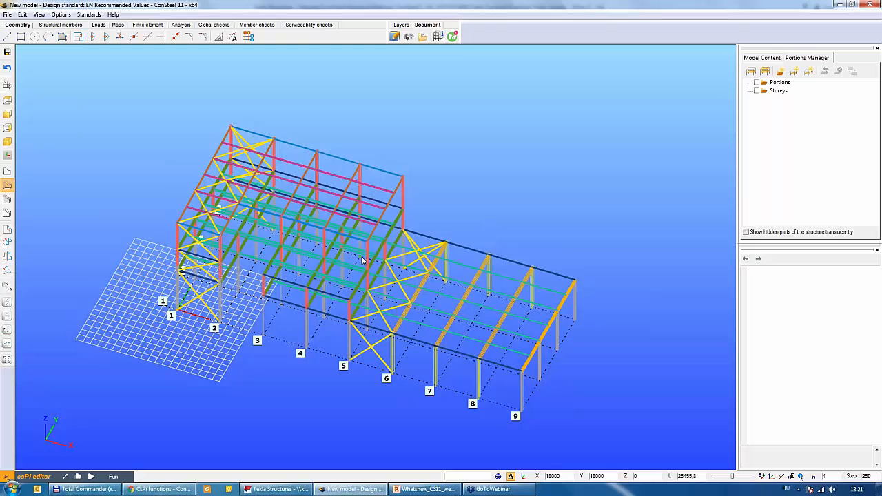
Set the section of both rafter halves on grid line 7 of the lower hall to HEA 400.
middle_drag(349, 326, 387, 367)
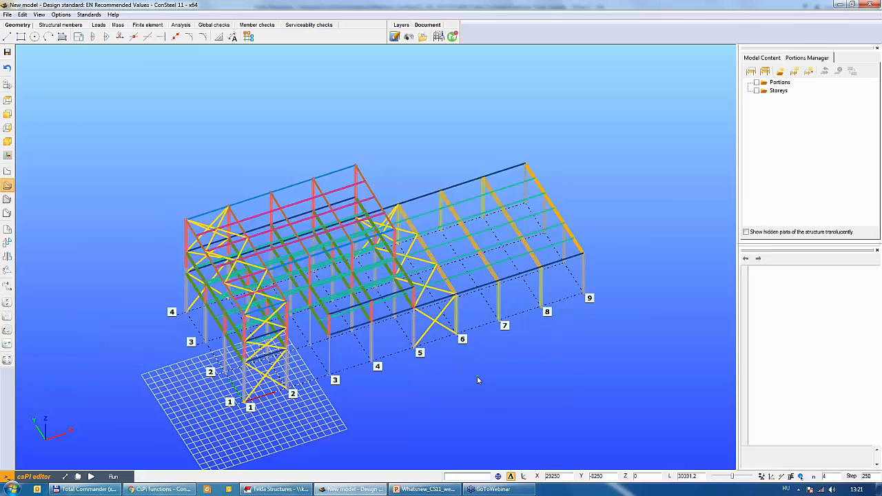
scroll(483, 358, up, 5)
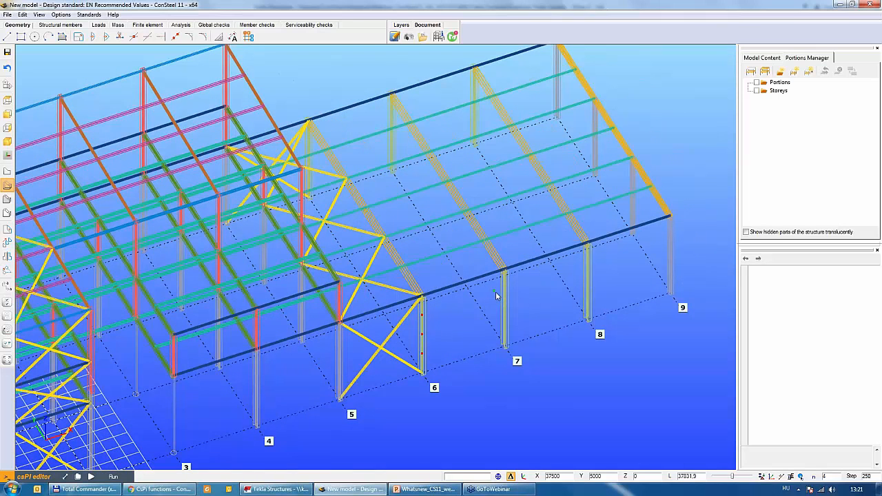
scroll(516, 280, up, 4)
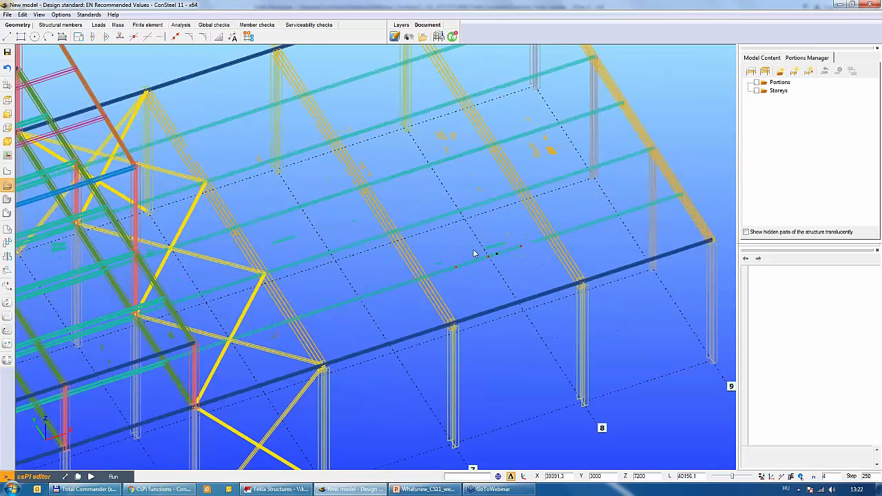
alt+middle_drag(477, 301, 482, 294)
click(436, 288)
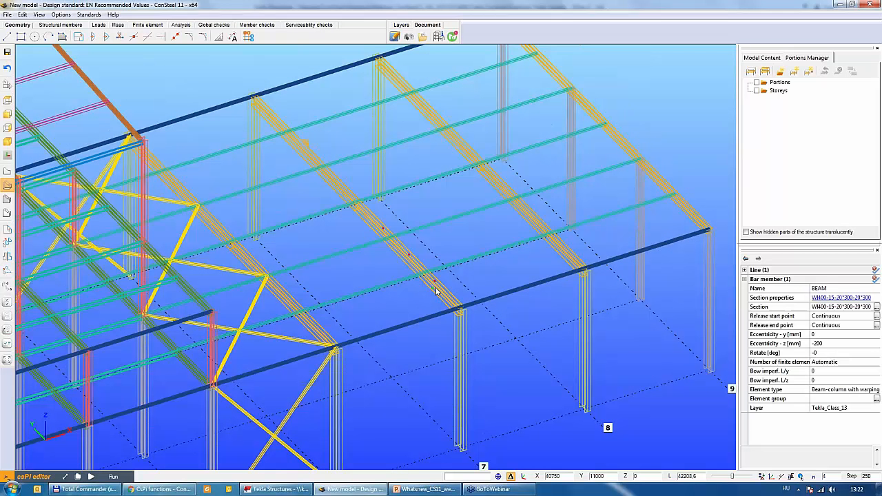
click(311, 156)
click(838, 309)
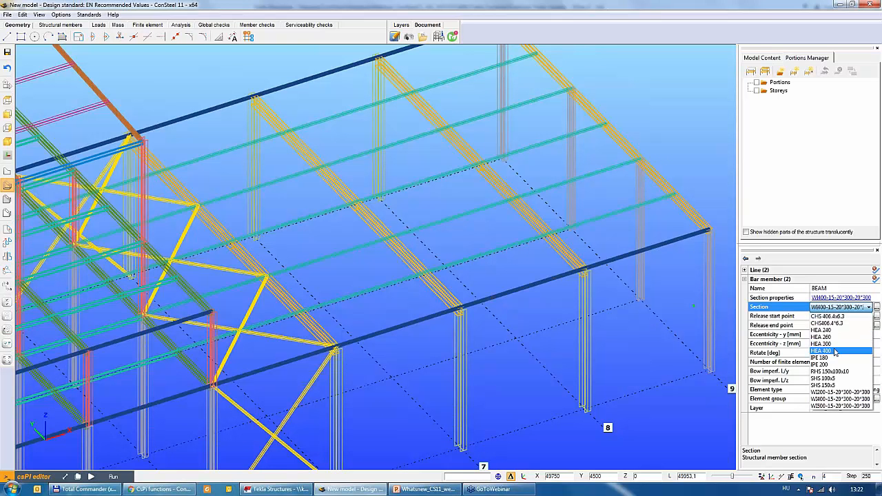
click(835, 352)
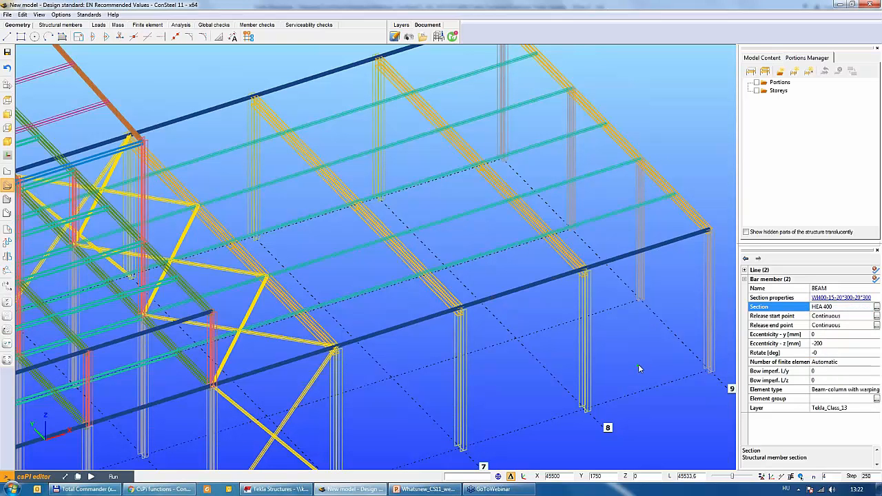
key(Escape)
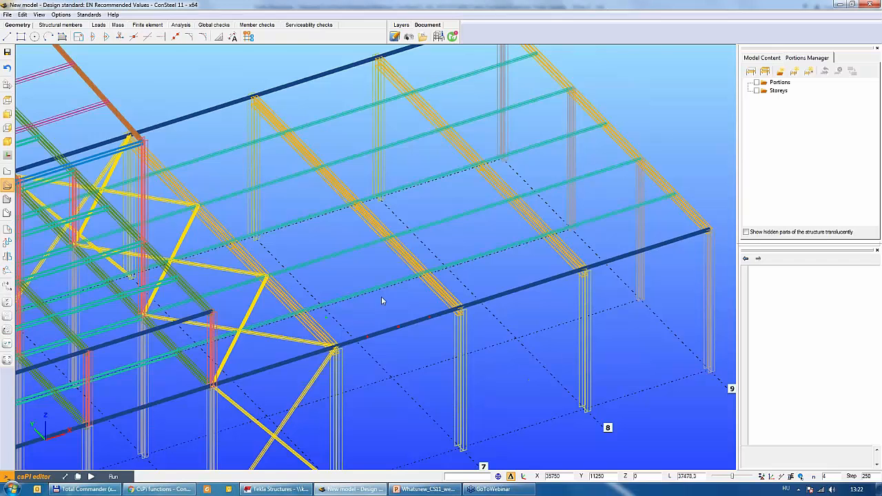
Set the section of the two purlins nearest the front eave between grid lines 6 and 7 to IPE 180.
mouse_move(381, 297)
alt+middle_down()
mouse_move(362, 326)
mouse_move(369, 305)
alt+middle_up()
drag(368, 305, 331, 223)
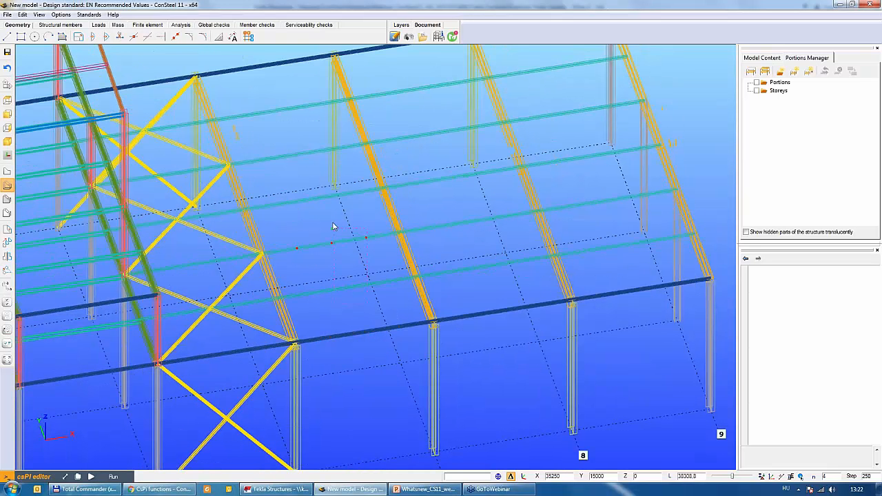
click(832, 307)
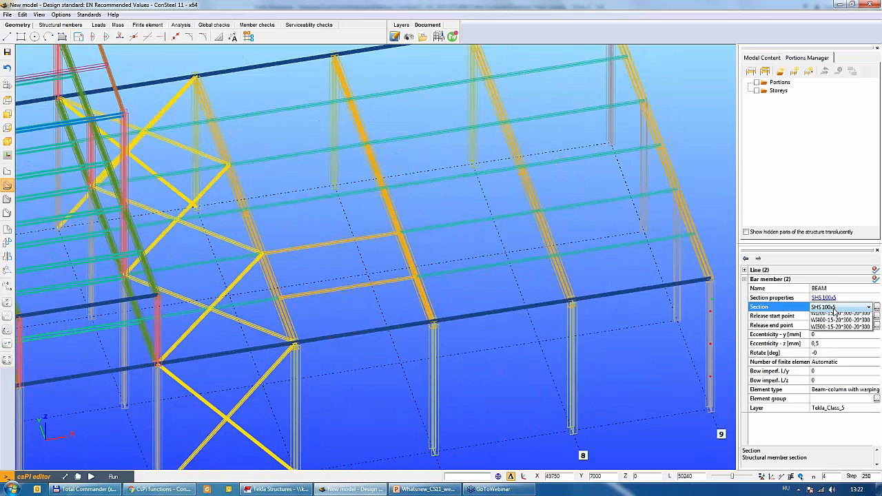
click(834, 307)
click(833, 359)
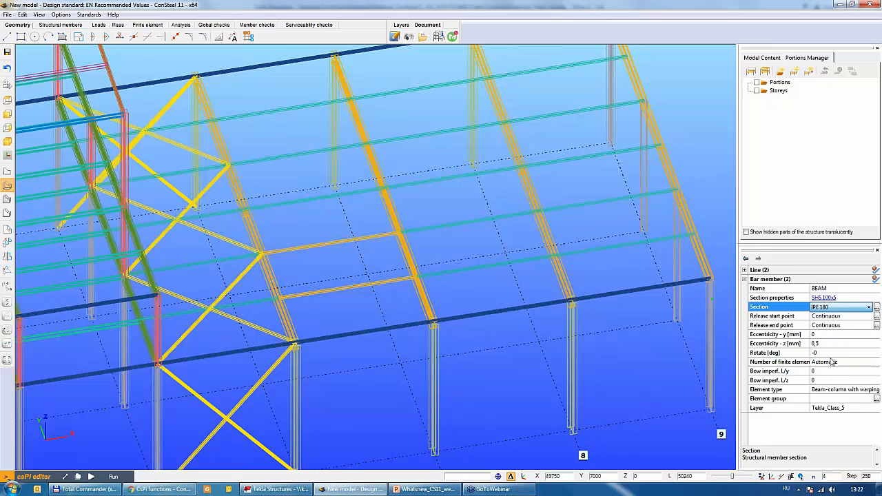
Update the Tekla Structures model from the modified hall for all members and close the completed update.
click(659, 374)
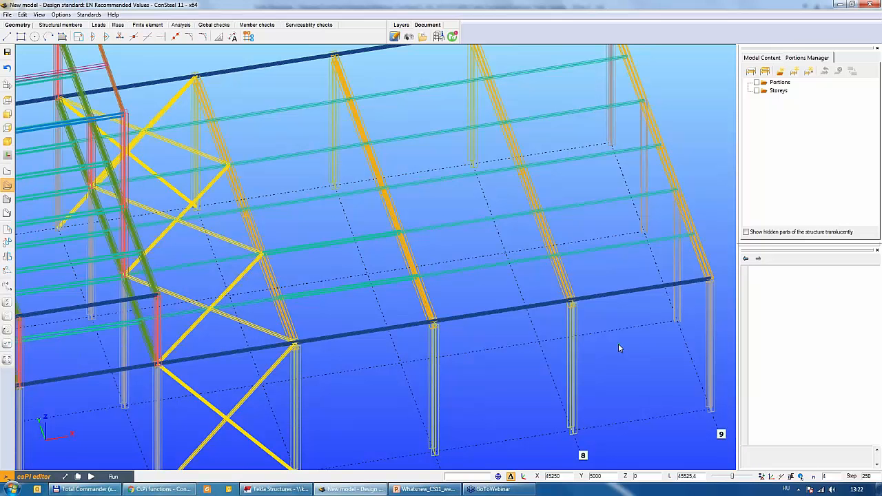
scroll(620, 339, down, 2)
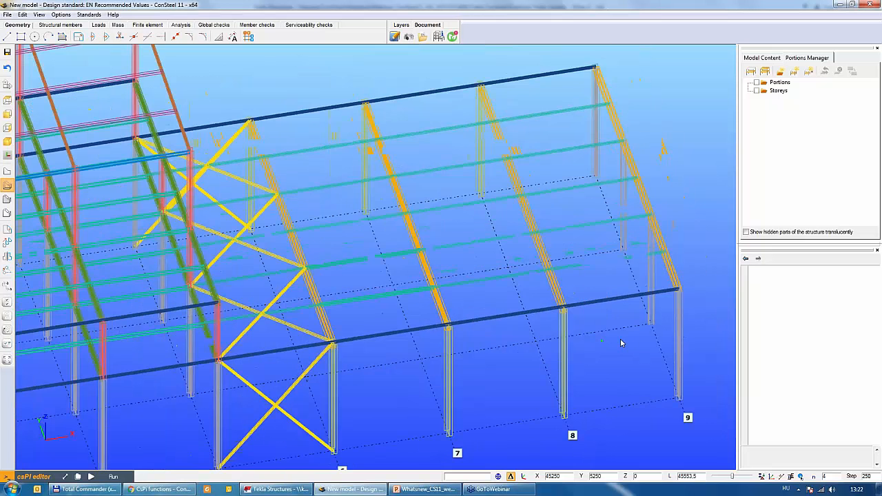
middle_drag(554, 371, 563, 366)
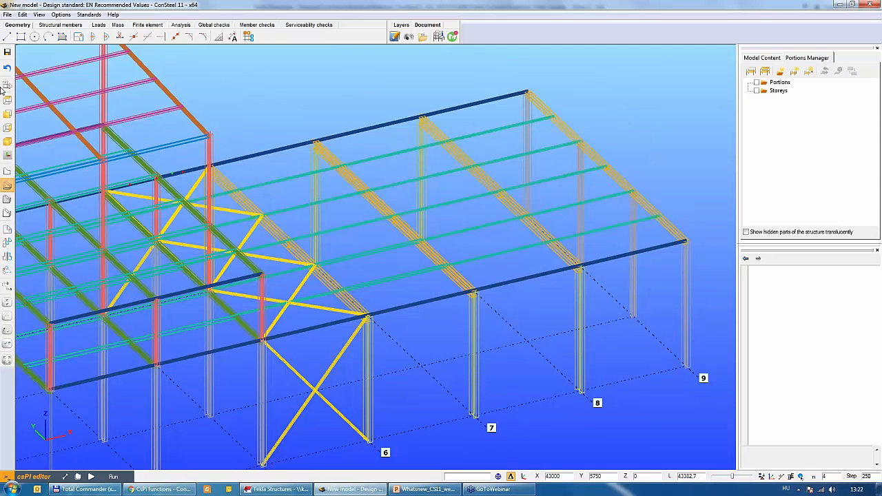
click(7, 15)
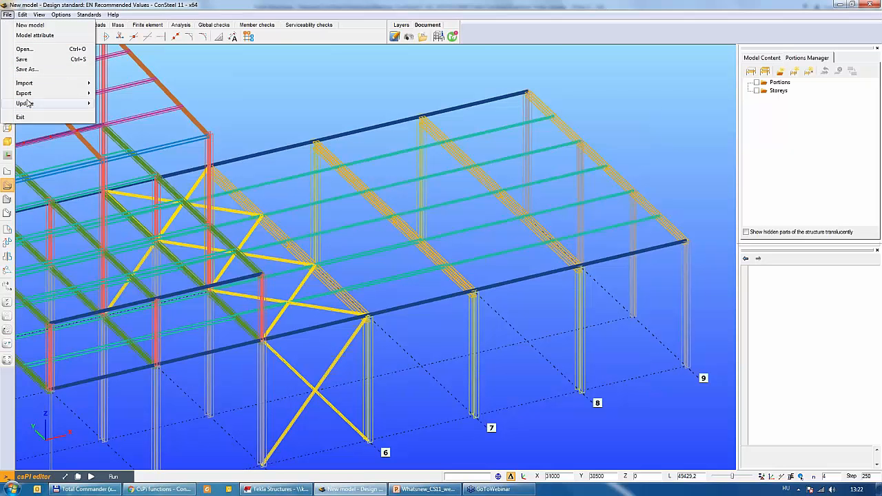
mouse_move(55, 103)
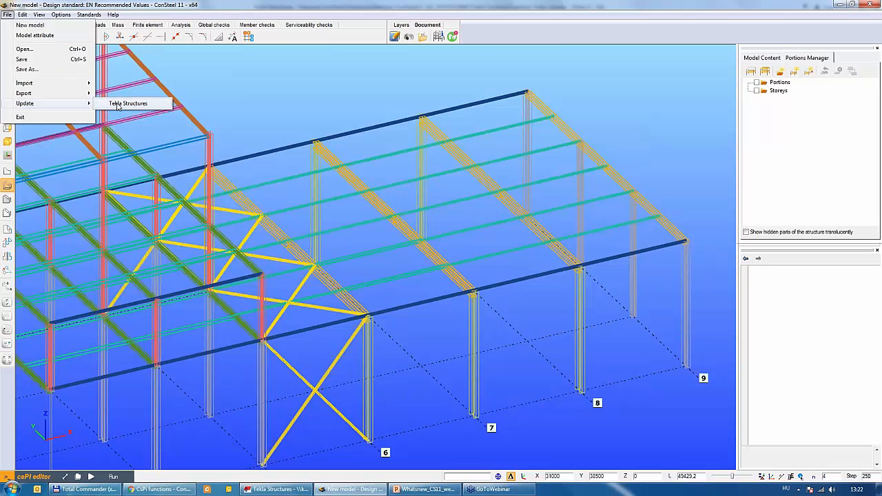
click(118, 104)
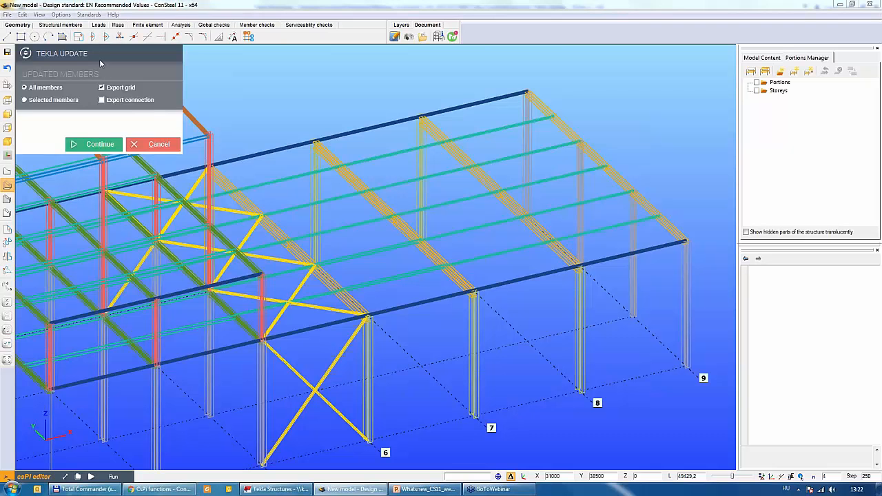
drag(100, 62, 295, 207)
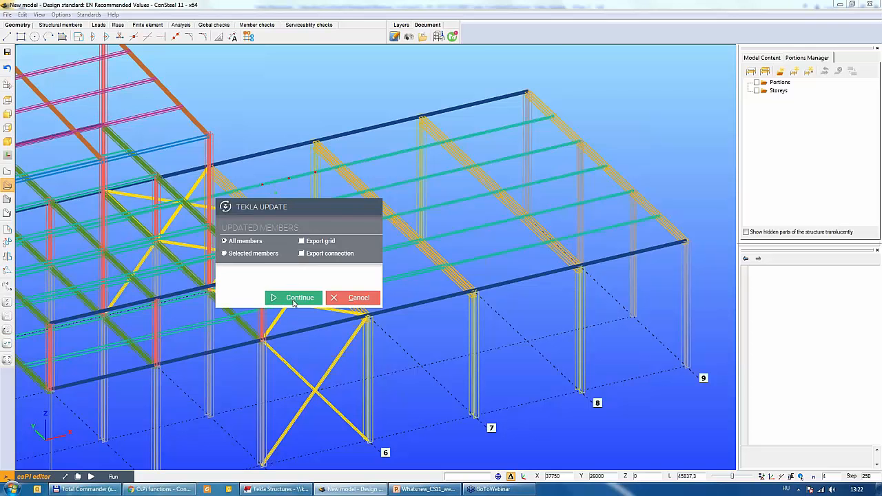
click(296, 298)
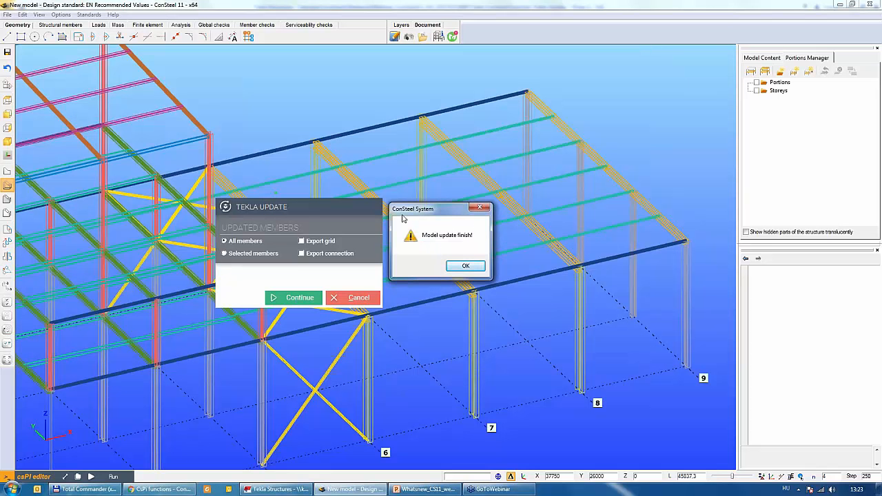
click(465, 266)
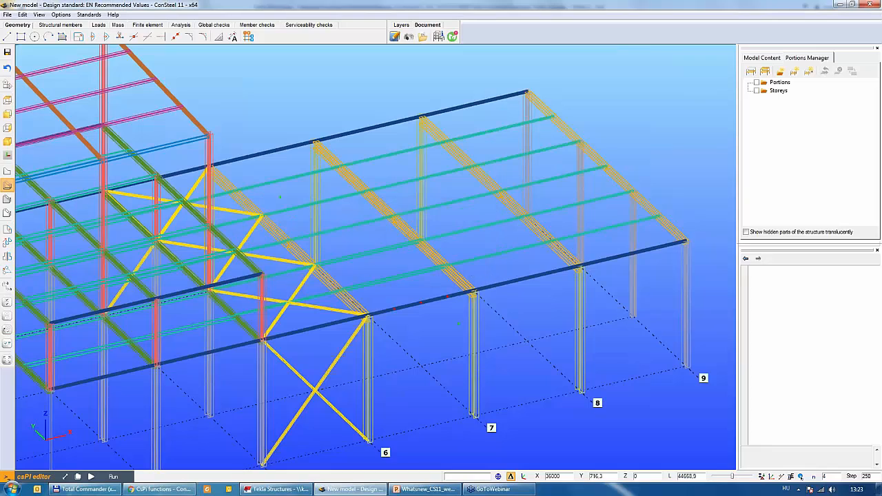
Switch to Tekla Structures and check the profiles of both rafter halves on grid line 7 of the lower hall.
click(276, 489)
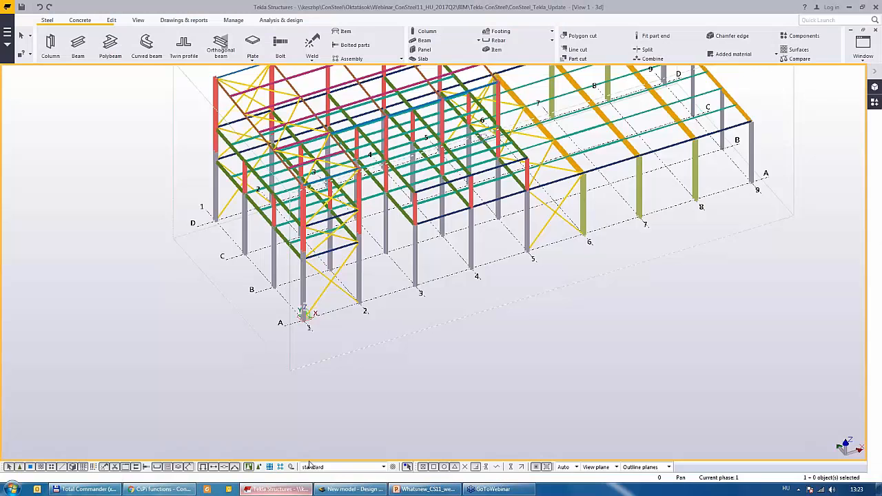
scroll(819, 291, up, 6)
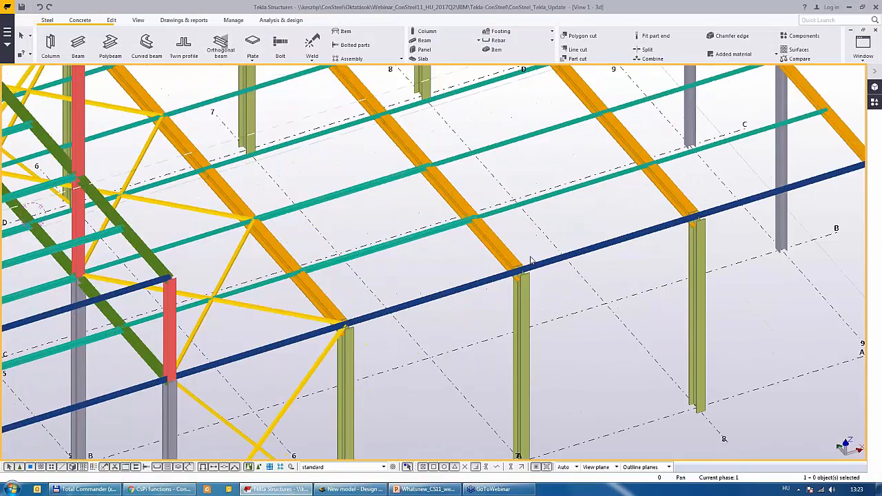
double_click(513, 304)
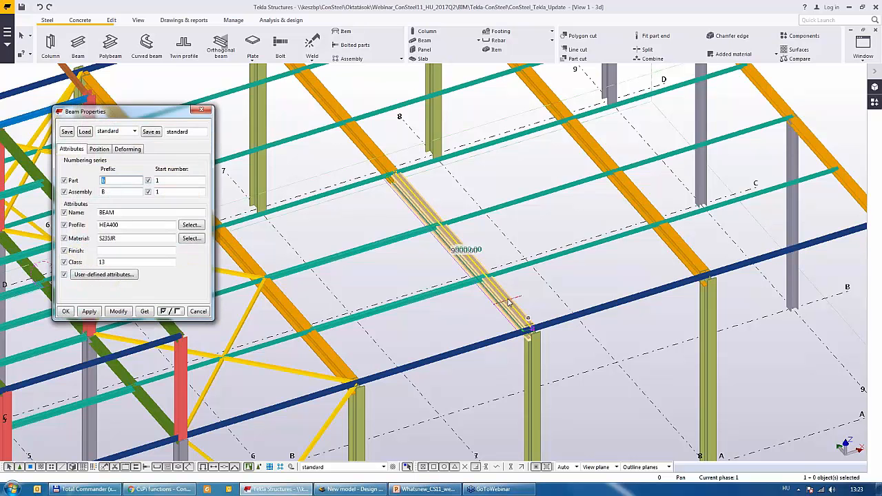
click(201, 110)
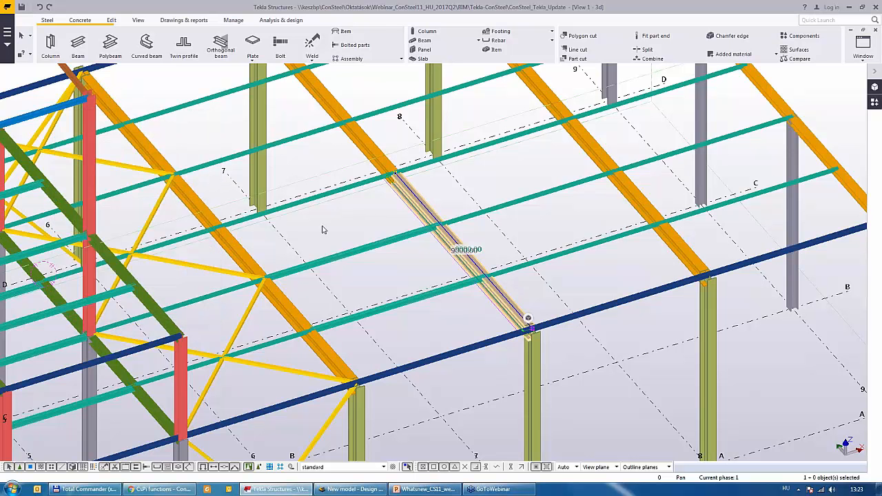
double_click(365, 145)
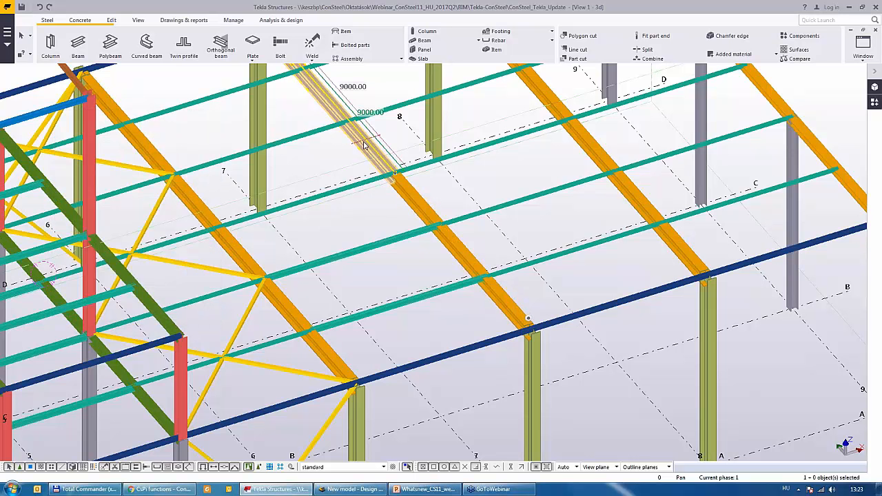
click(200, 110)
Check the profiles of the two purlins nearest the front eave between grid lines 6 and 7.
double_click(381, 312)
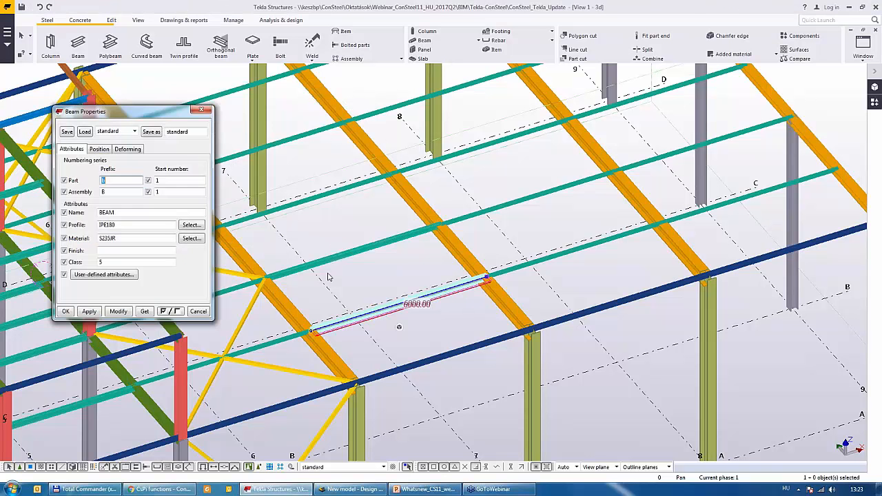
click(201, 110)
double_click(356, 254)
click(201, 111)
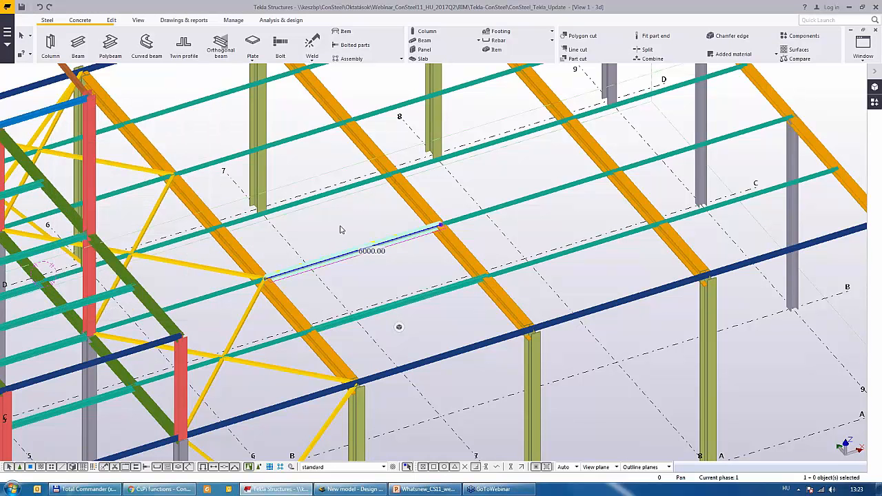
click(340, 227)
scroll(339, 233, down, 2)
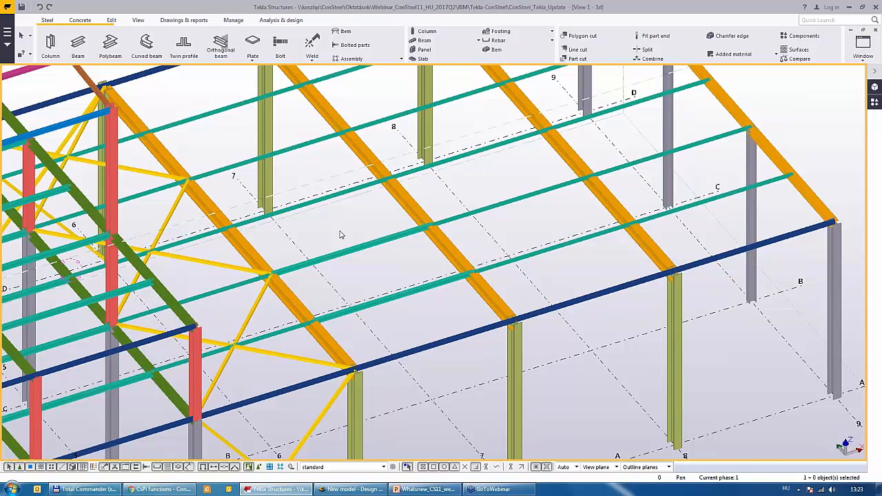
Set the profile of the front rafter half on grid line 8, on the grid line A side, to HEA200.
middle_drag(339, 235, 607, 279)
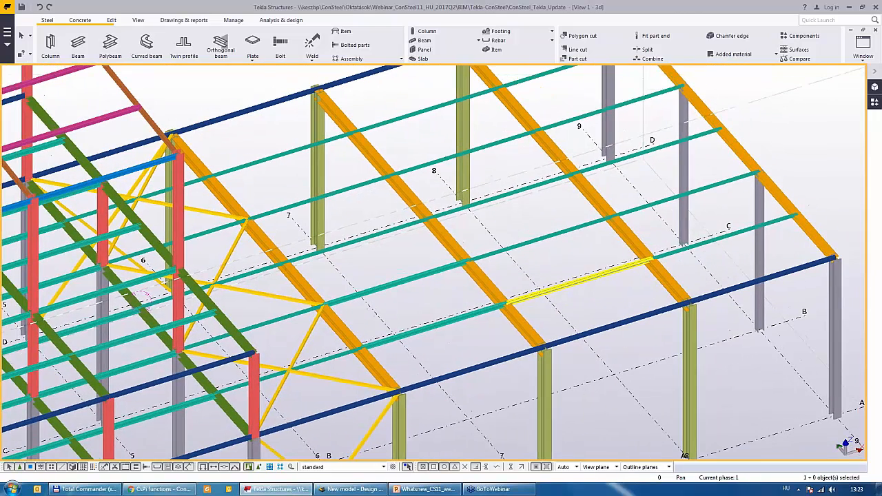
double_click(669, 287)
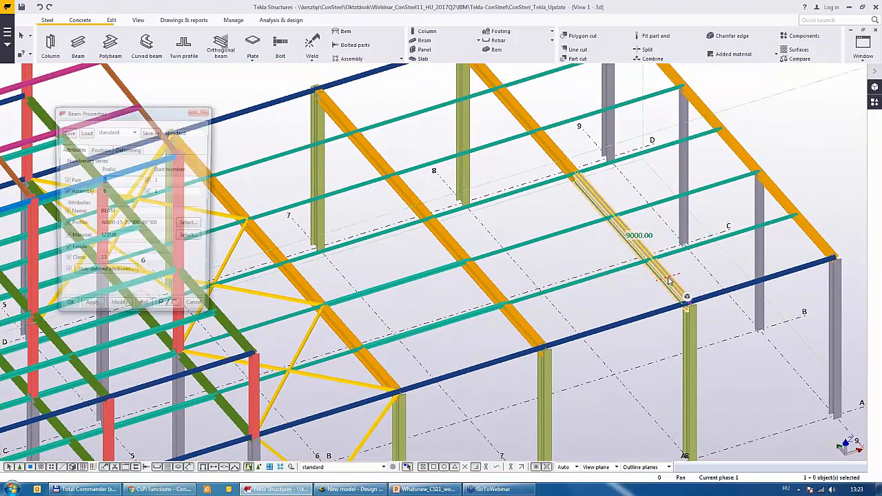
double_click(131, 225)
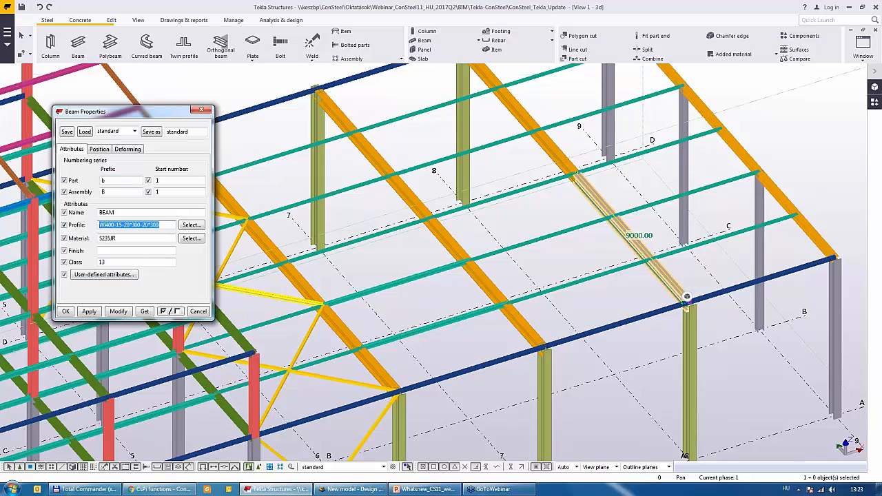
text(HEA200)
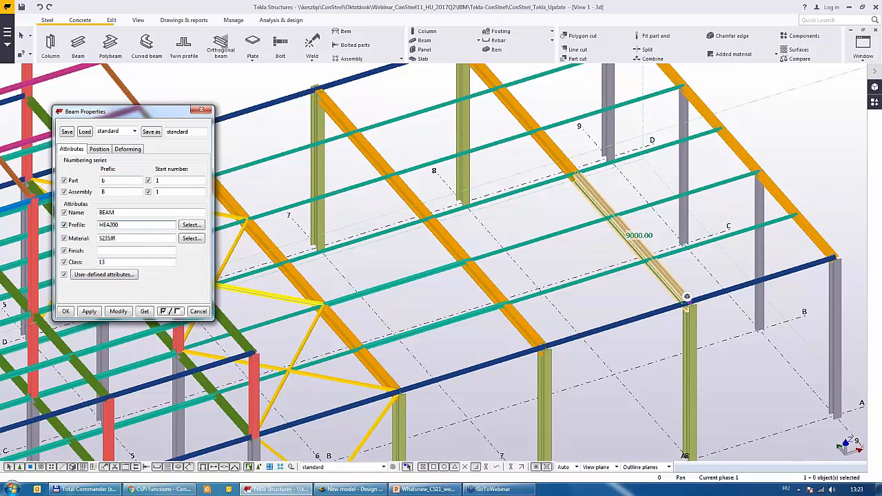
click(119, 311)
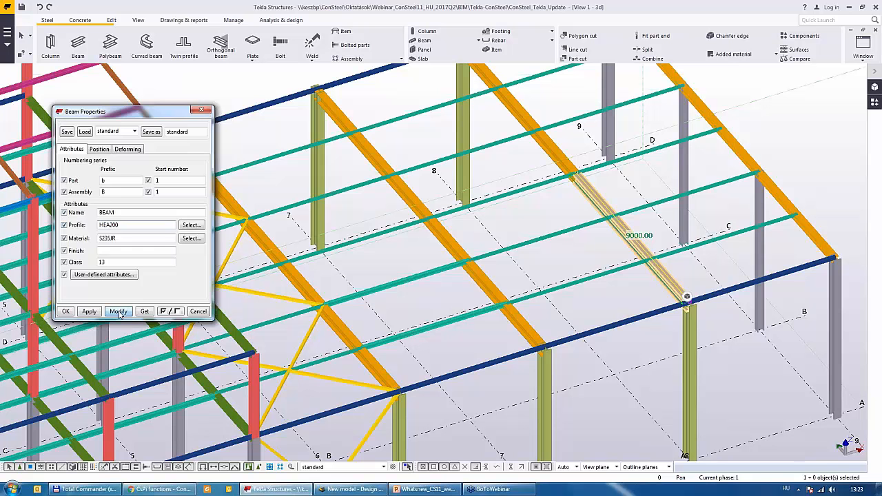
click(66, 311)
Set the profile of the rear rafter half on grid line 8, on the grid line D side, to HEA200.
double_click(541, 150)
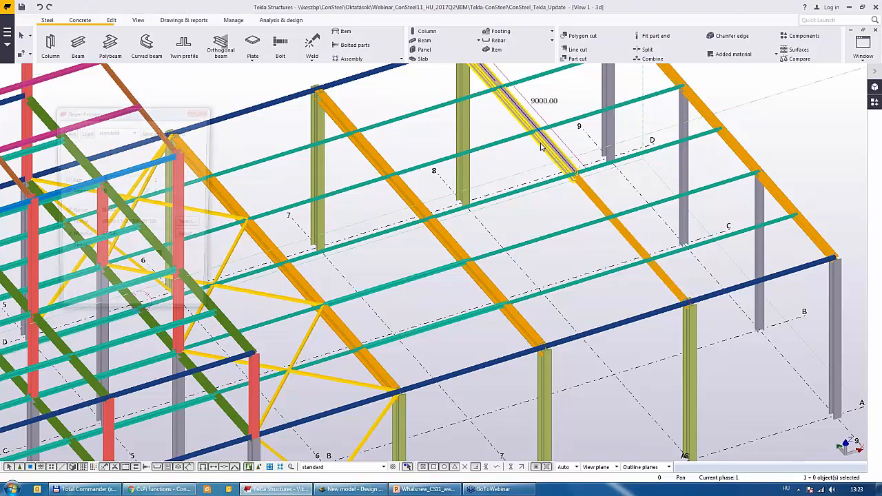
drag(166, 225, 34, 228)
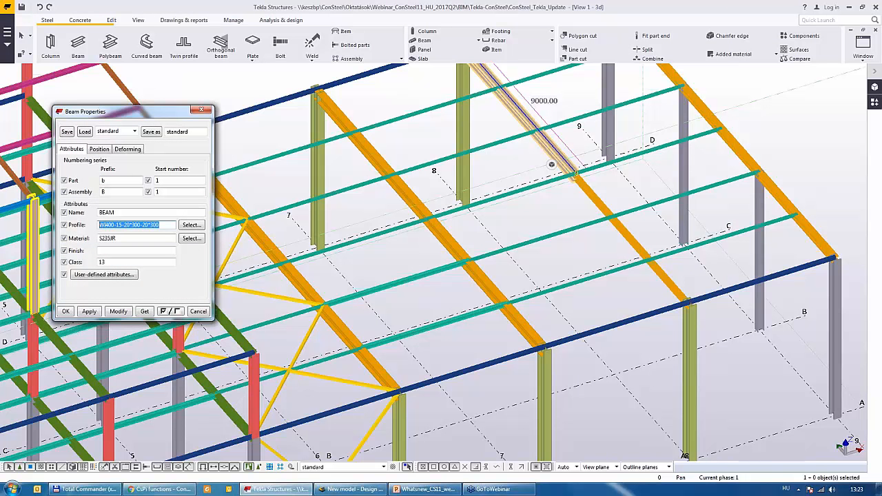
text(HEA200)
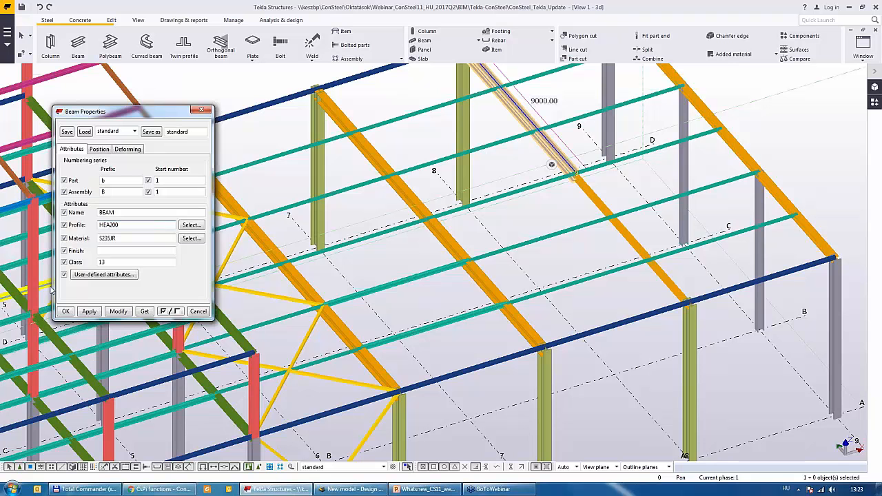
click(111, 314)
click(65, 312)
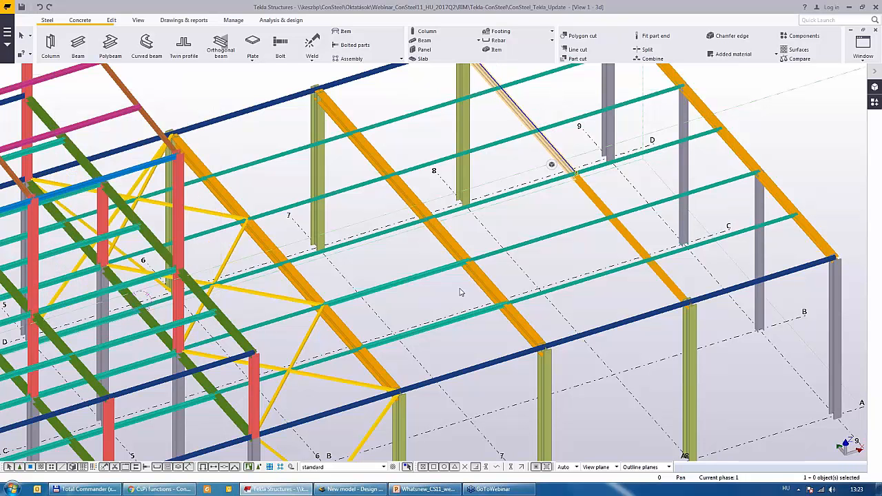
Switch to ConSteel and set the section of both rafter halves on grid line 8 to HEA 400.
click(343, 491)
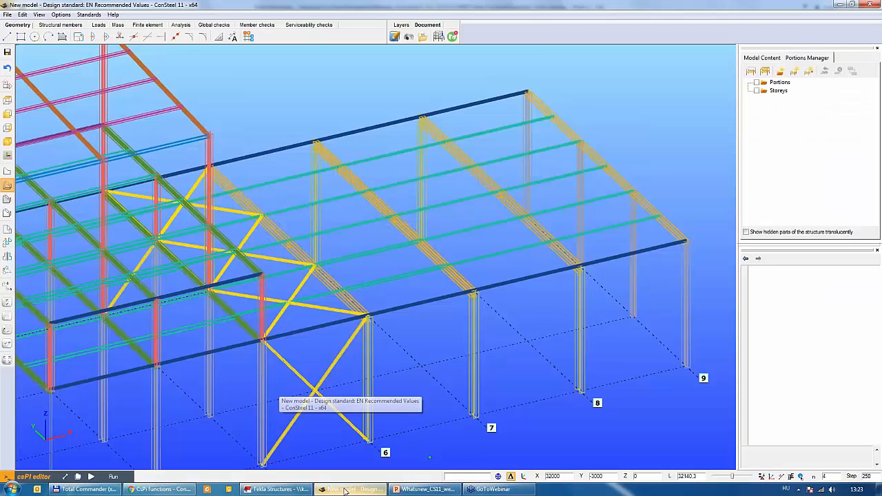
scroll(509, 238, up, 1)
click(580, 256)
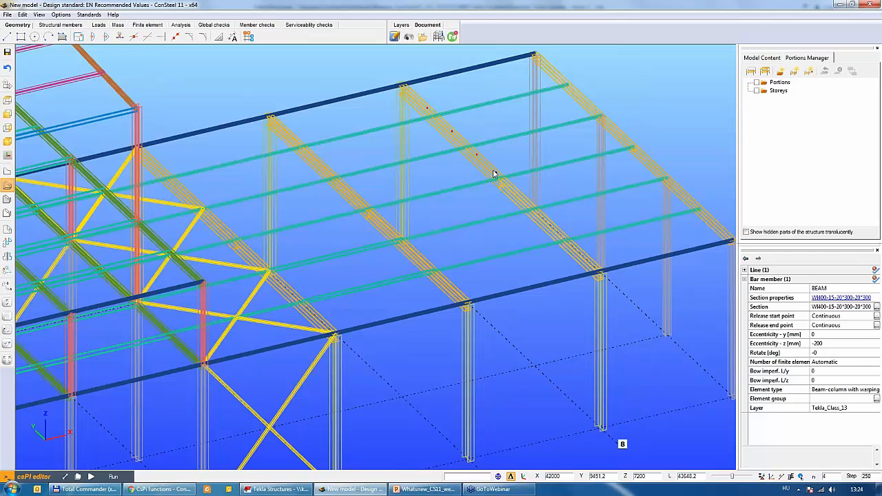
click(511, 187)
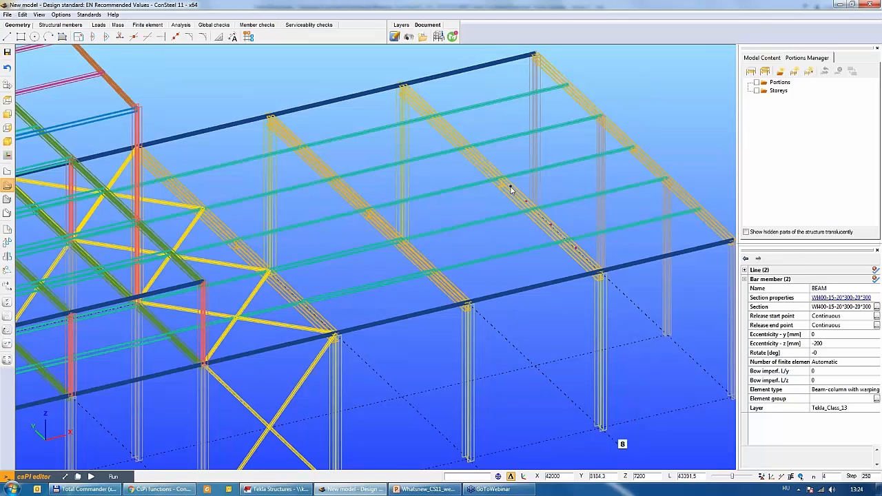
click(840, 306)
click(869, 306)
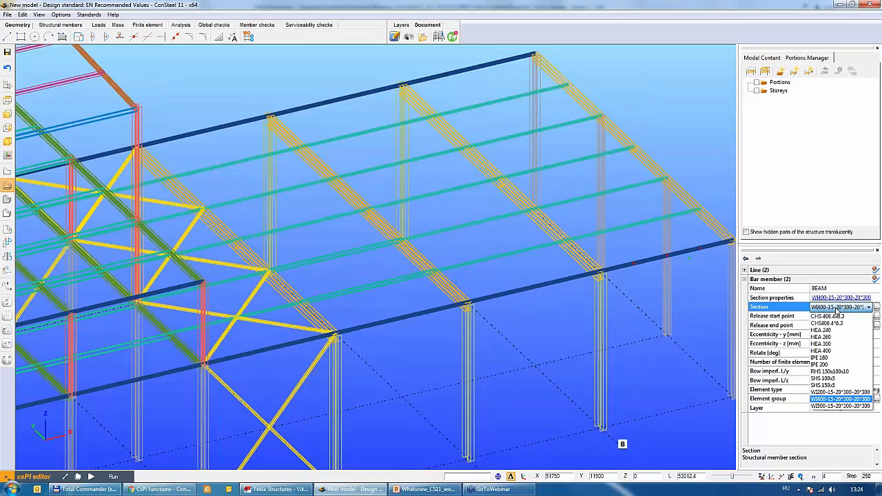
click(827, 351)
click(675, 354)
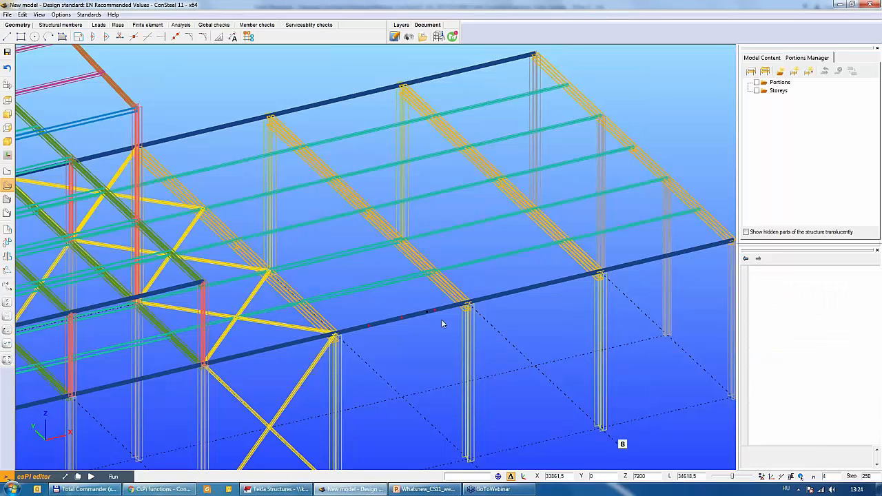
click(486, 169)
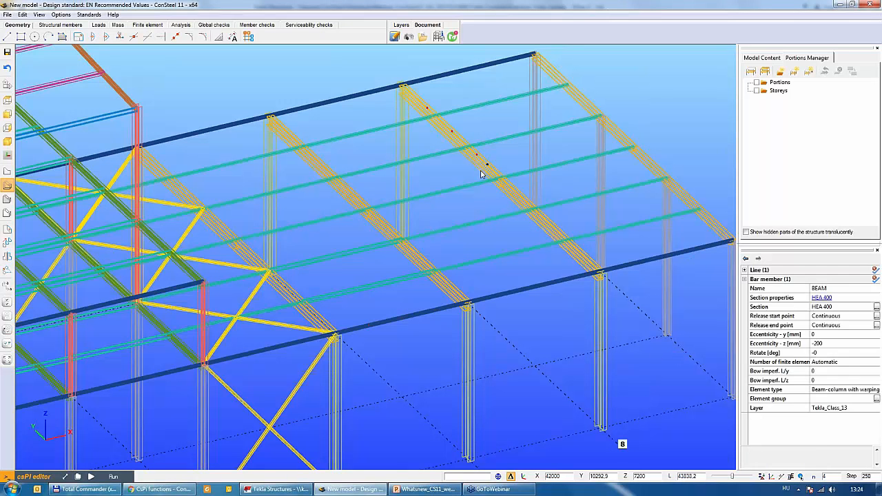
key(Escape)
Delete the six roof bracing diagonals between grid lines 5 and 6.
middle_drag(412, 246, 366, 279)
click(271, 250)
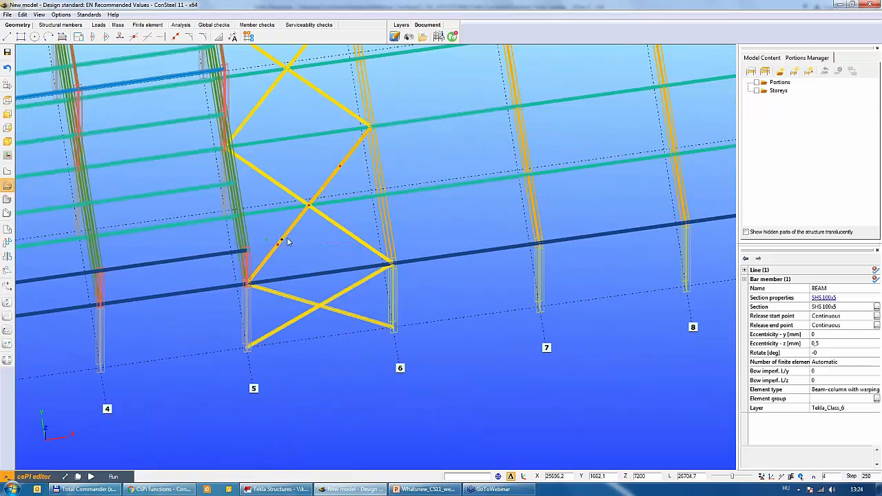
click(381, 256)
click(336, 104)
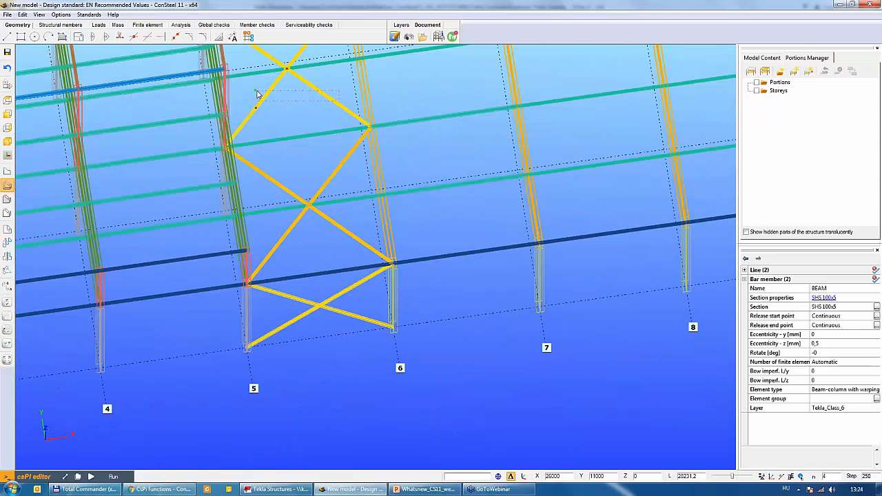
click(263, 99)
middle_drag(280, 112, 342, 382)
click(365, 226)
click(301, 224)
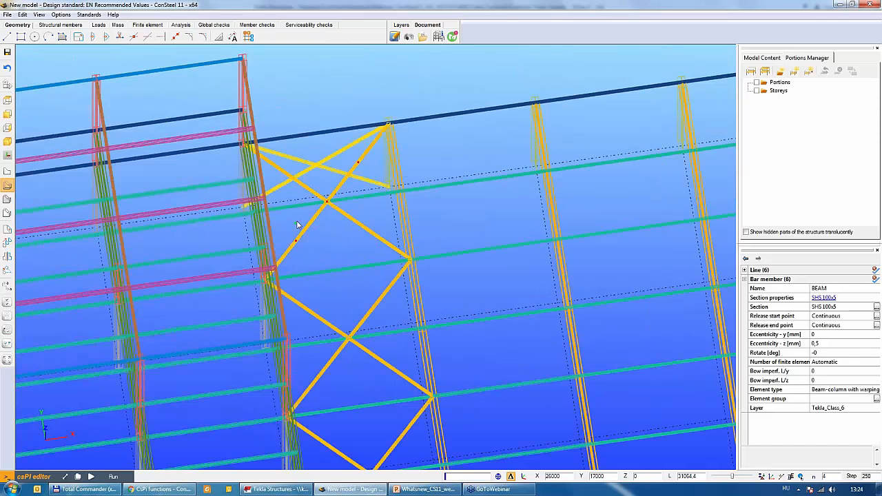
key(Delete)
scroll(298, 225, down, 5)
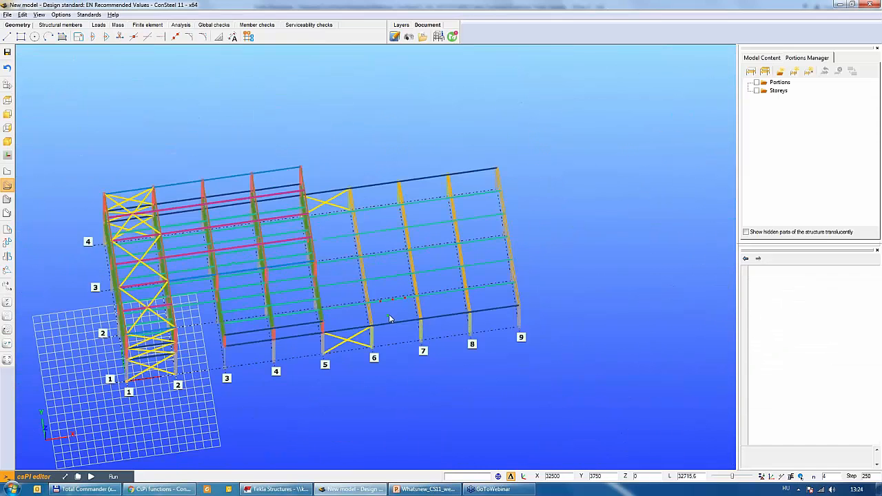
Start the Tekla Structures model update for all members and bring up the comparison of changed model content.
alt+middle_drag(389, 317, 401, 294)
scroll(302, 289, up, 2)
middle_drag(248, 296, 337, 271)
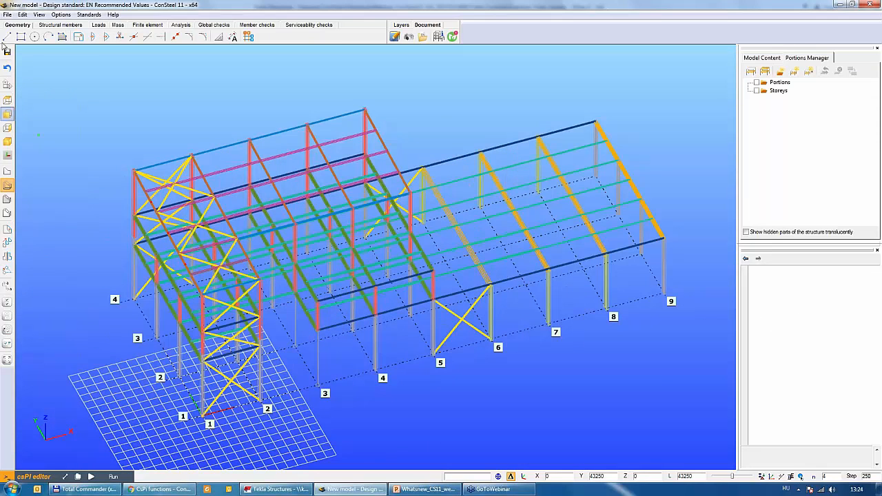
click(6, 15)
mouse_move(39, 105)
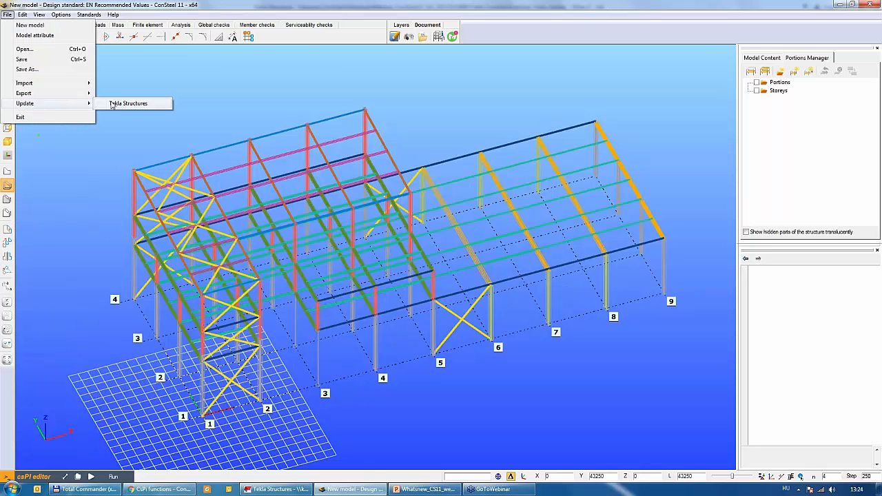
click(115, 105)
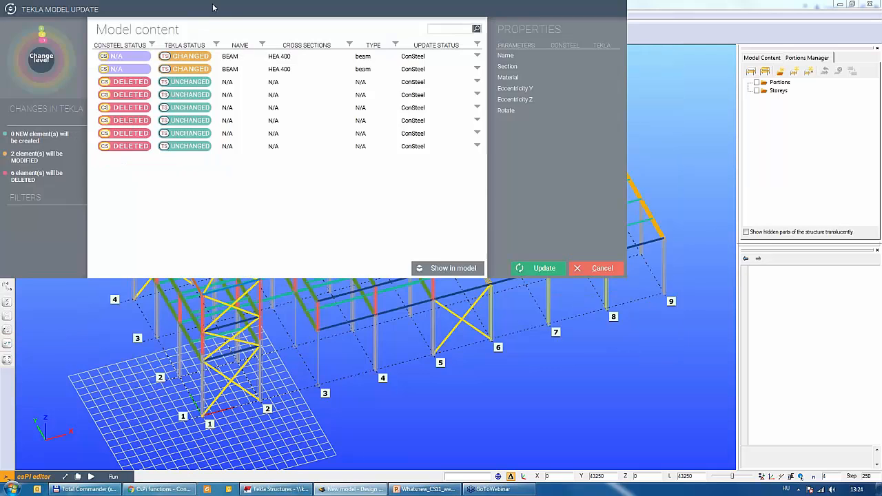
drag(213, 7, 288, 94)
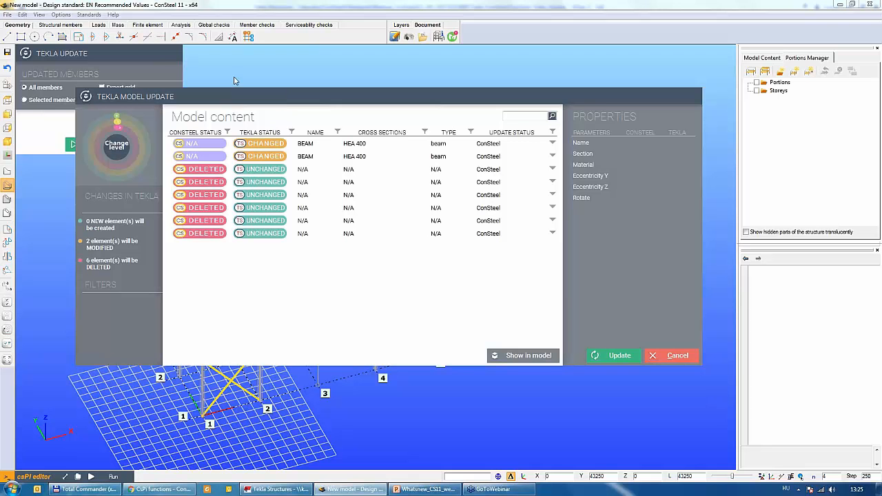
drag(233, 95, 232, 74)
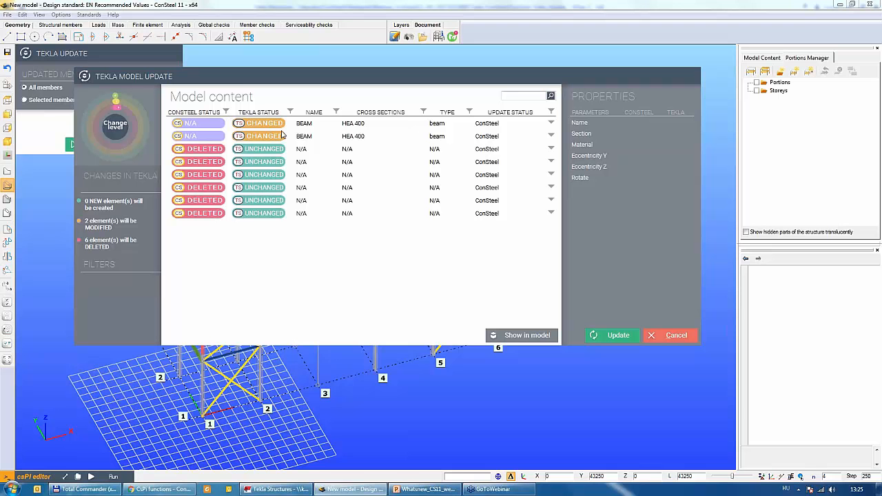
Compare the first changed beam's ConSteel and Tekla properties, and briefly filter the model content by ConSteel status DELETED.
click(365, 124)
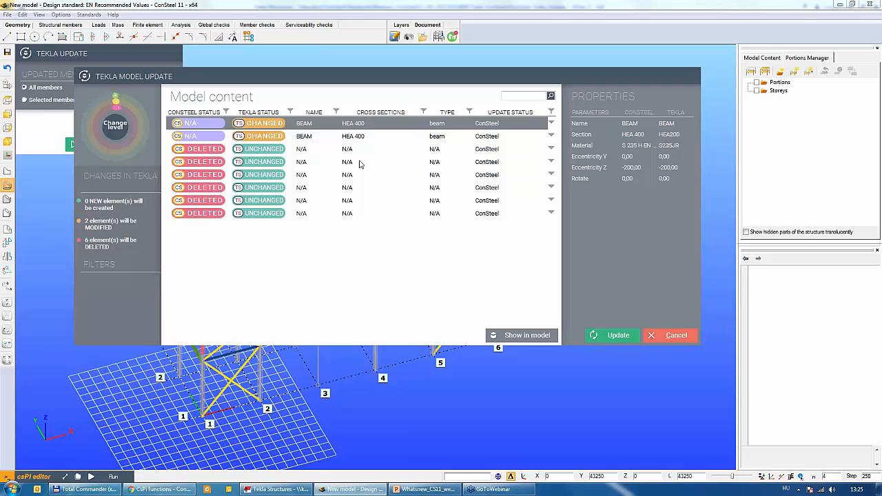
click(226, 113)
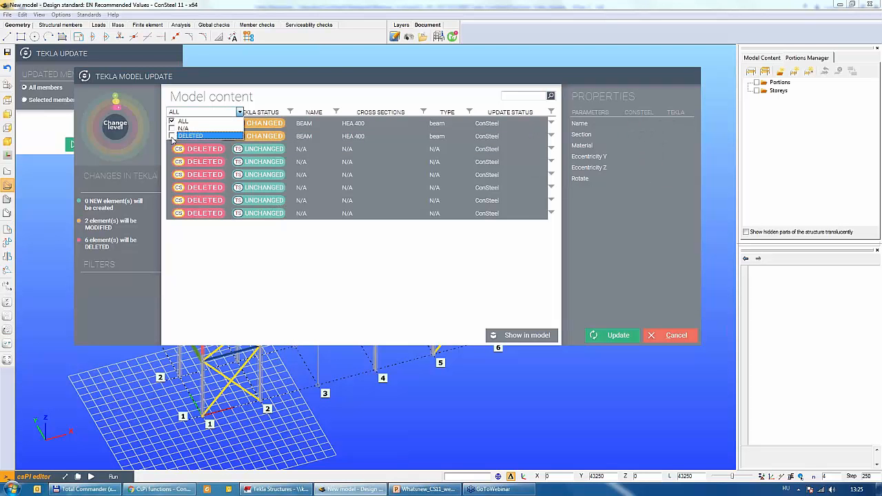
click(172, 136)
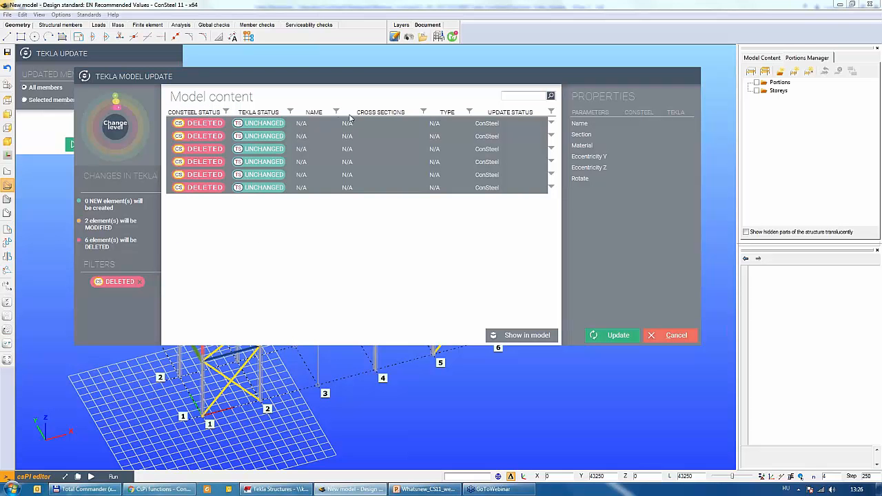
click(140, 281)
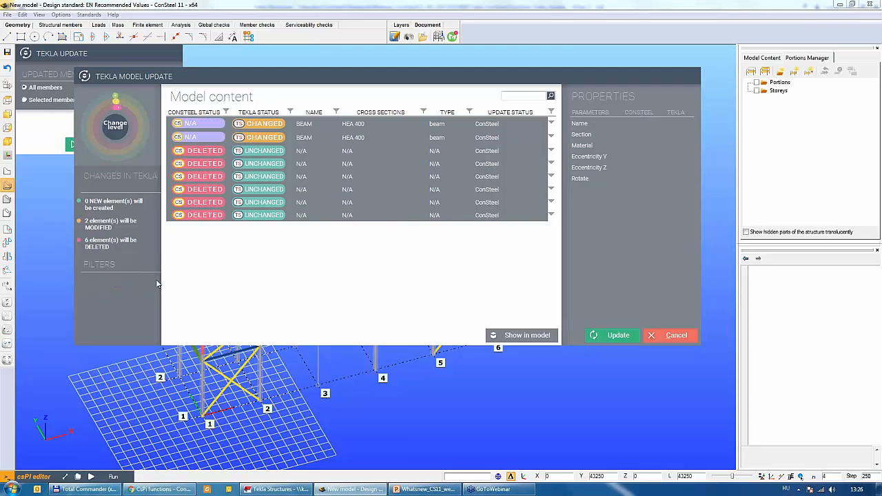
Filter the model content list to the HEA 400 cross section.
click(423, 111)
click(347, 129)
click(377, 253)
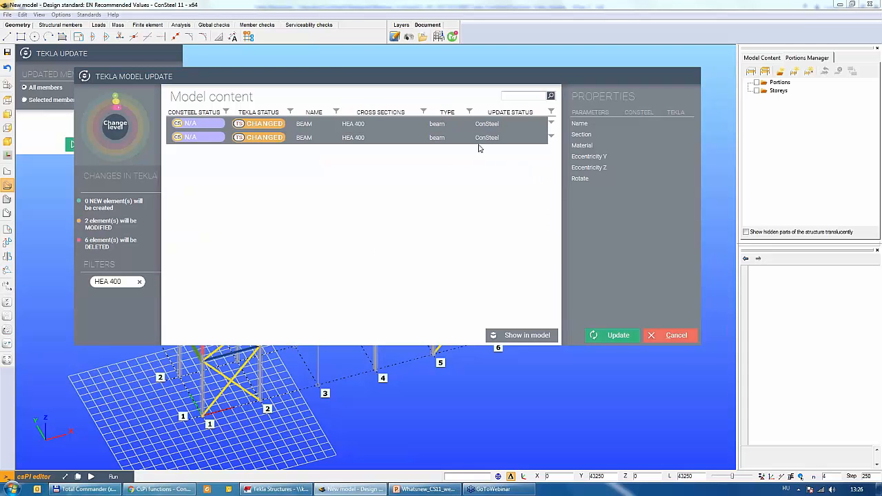
Clear the HEA 400 filter and review the update status choices of the first changed beam, keeping ConSteel.
click(423, 111)
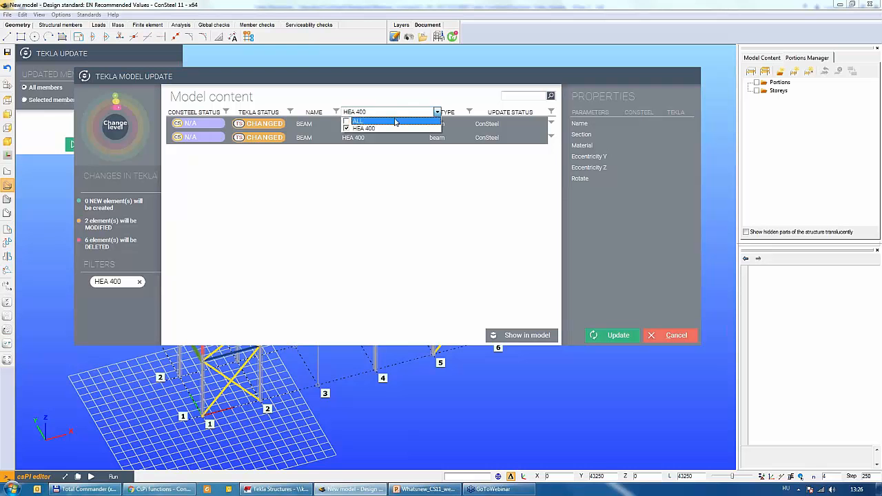
click(348, 131)
click(375, 195)
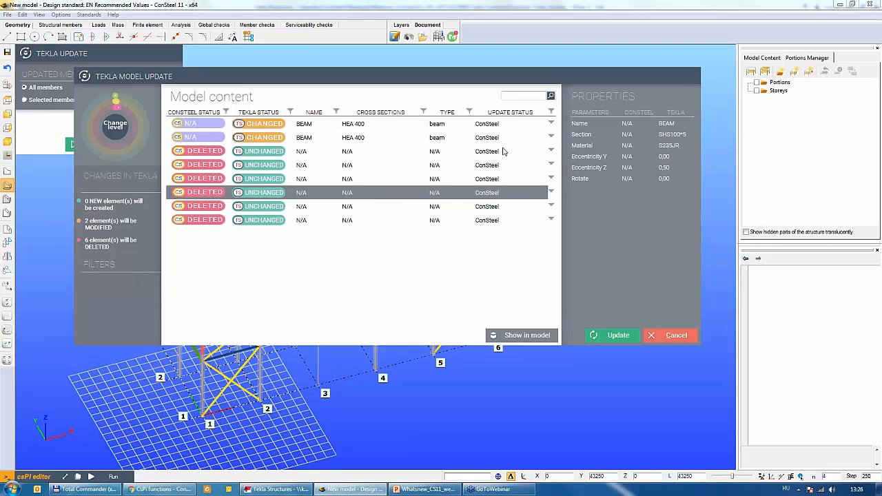
click(551, 123)
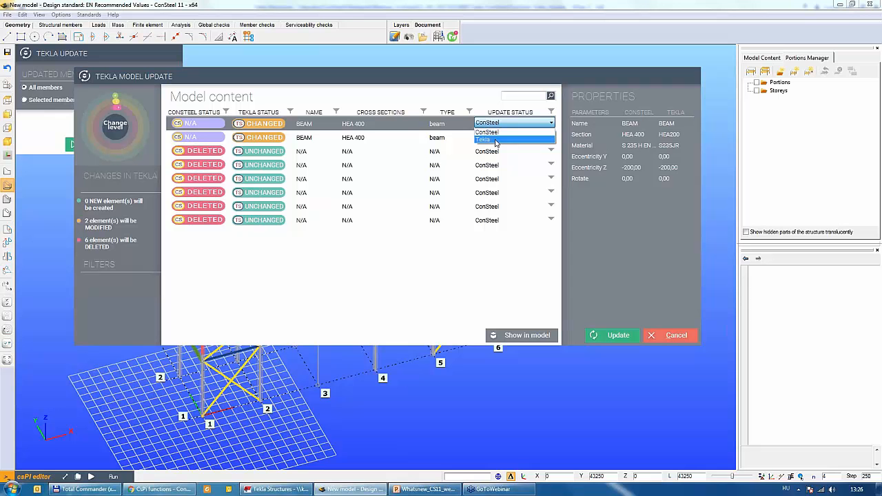
click(469, 314)
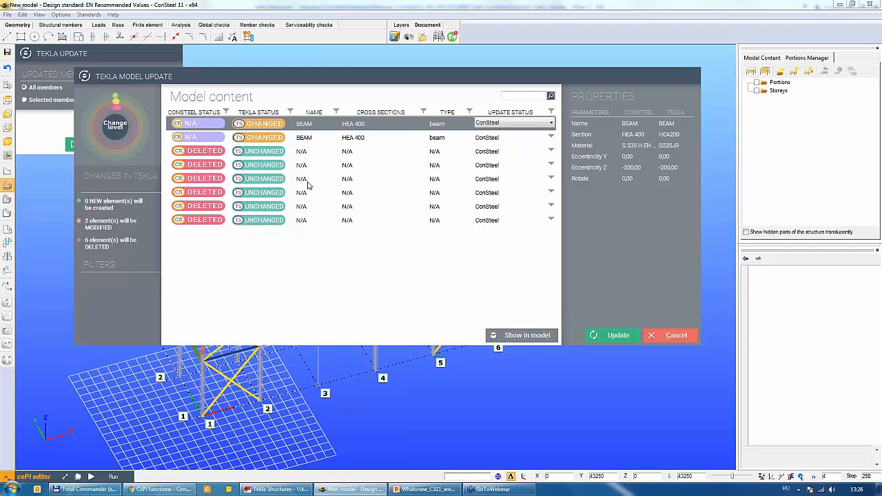
Show the first deleted member from the list in the model and inspect it in Tekla Structures.
click(305, 156)
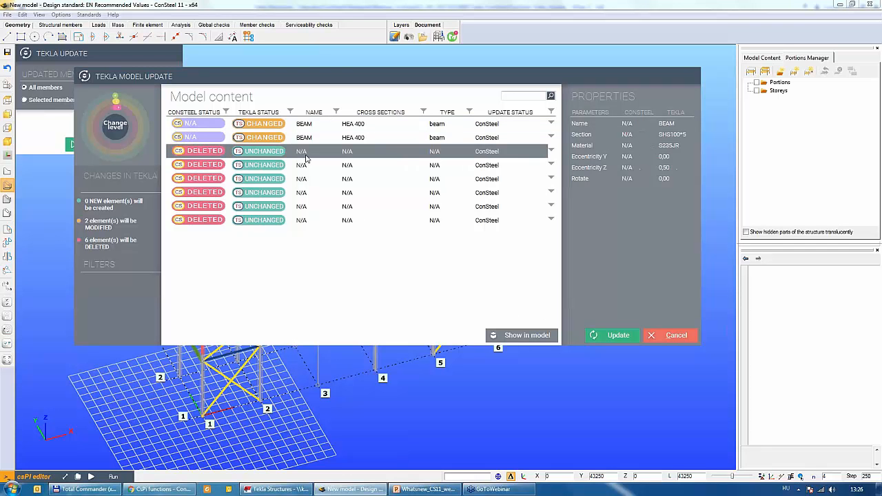
click(529, 335)
drag(482, 83, 482, 126)
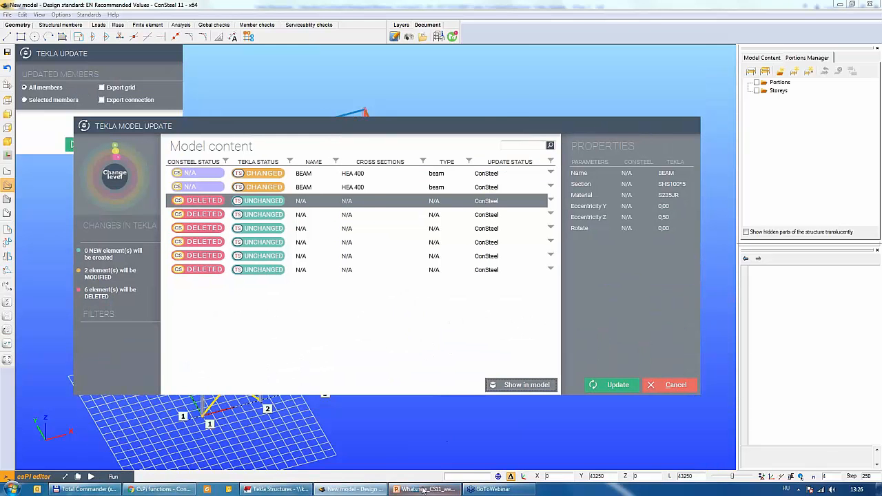
mouse_move(418, 491)
click(275, 489)
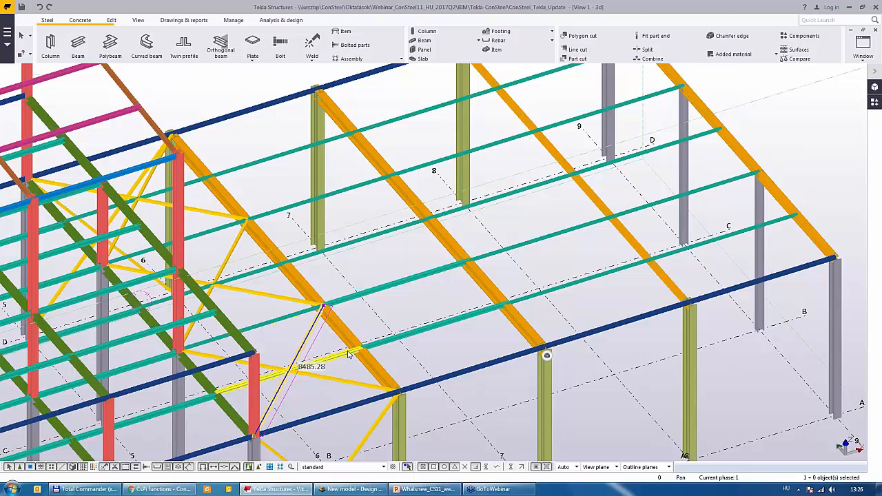
middle_drag(350, 354, 402, 305)
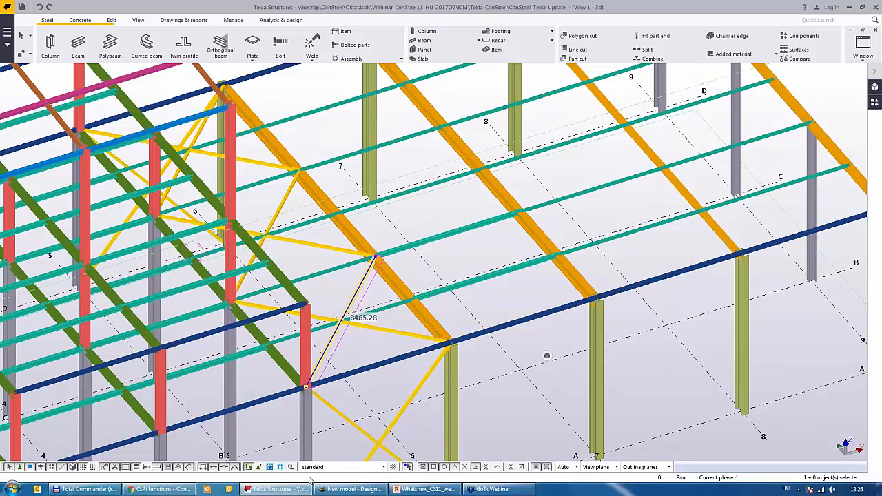
Switch back to ConSteel and run the Tekla model update with the ConSteel changes.
click(338, 489)
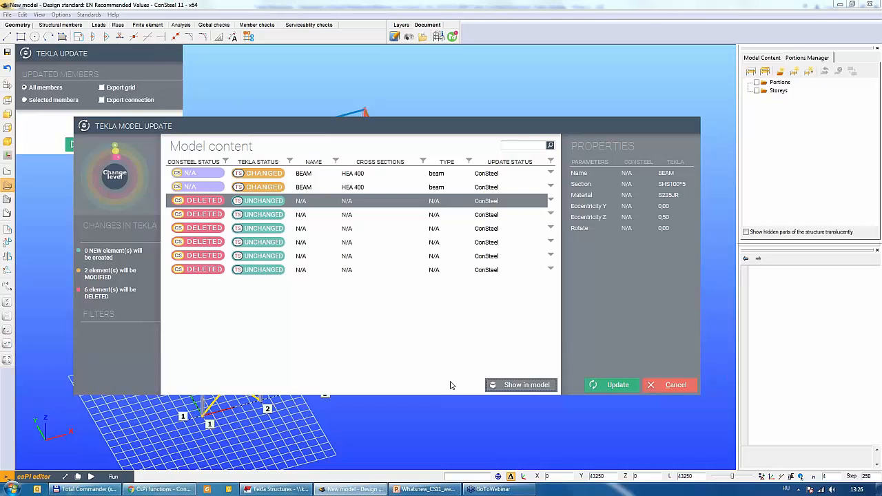
click(600, 387)
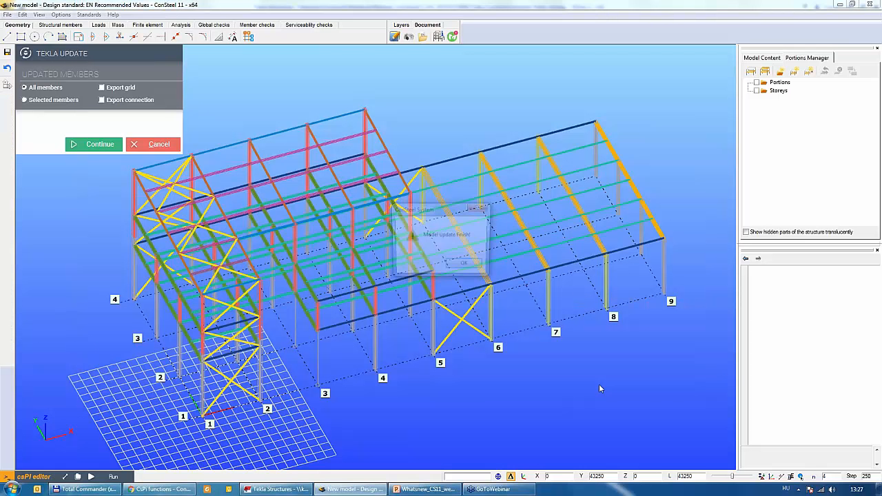
click(469, 268)
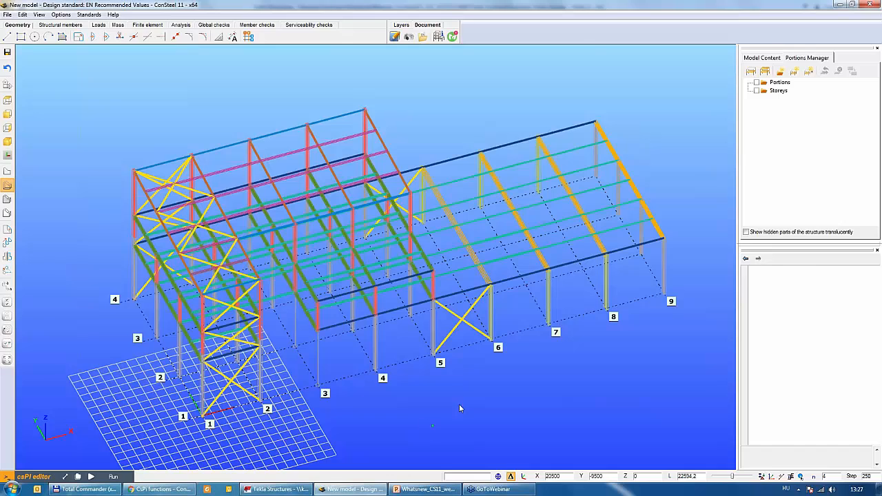
Switch to Tekla Structures and check the profile of the rafter half on grid line 8, on the grid line A side.
click(275, 489)
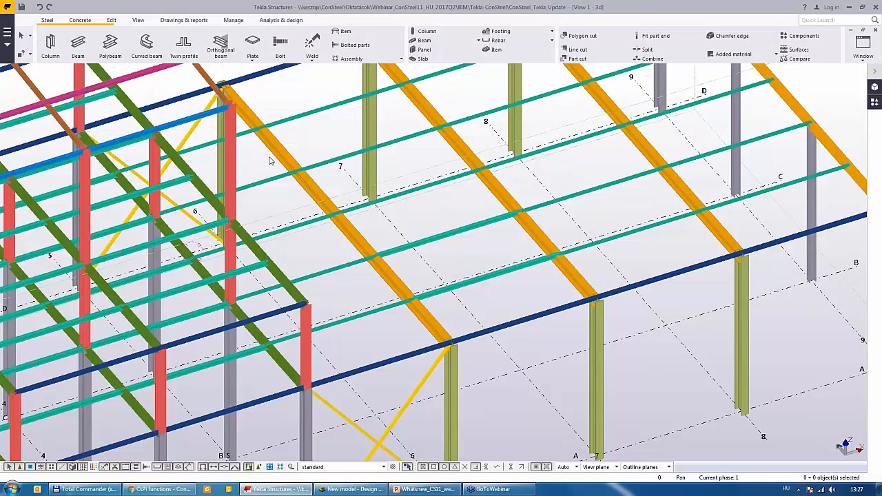
scroll(268, 222, down, 5)
scroll(570, 360, up, 3)
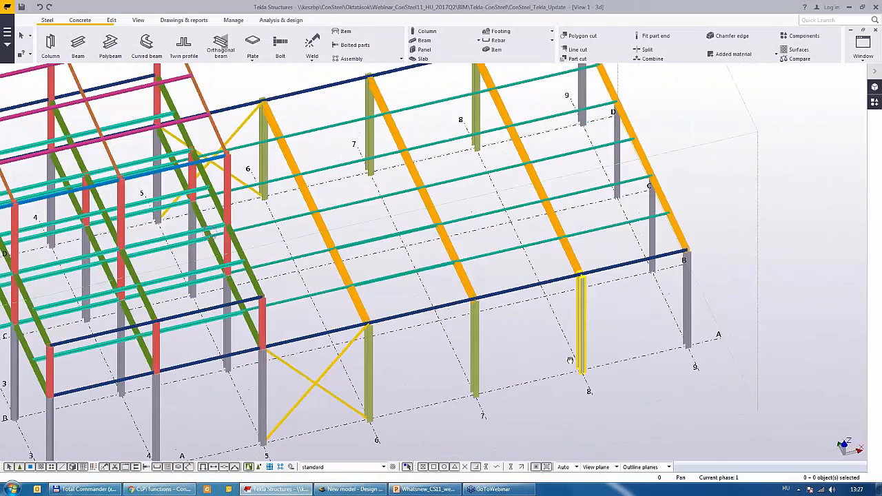
ctrl+middle_drag(570, 360, 499, 359)
middle_drag(315, 180, 273, 125)
double_click(478, 309)
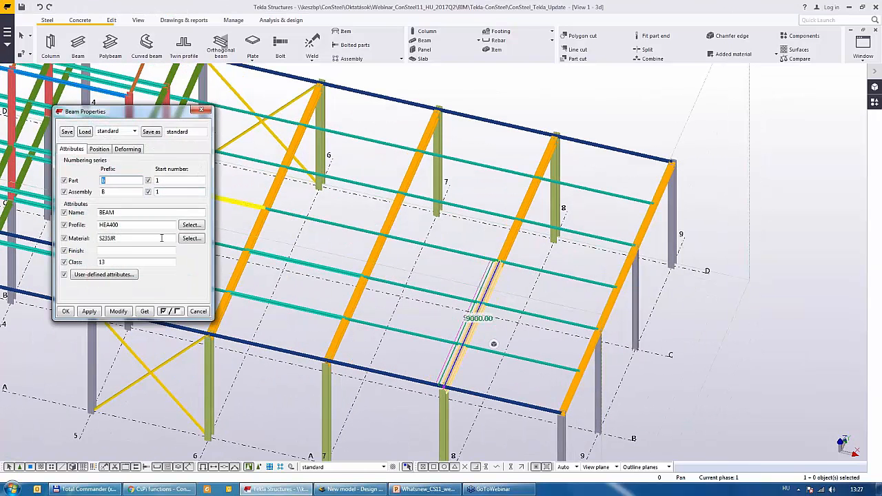
click(201, 110)
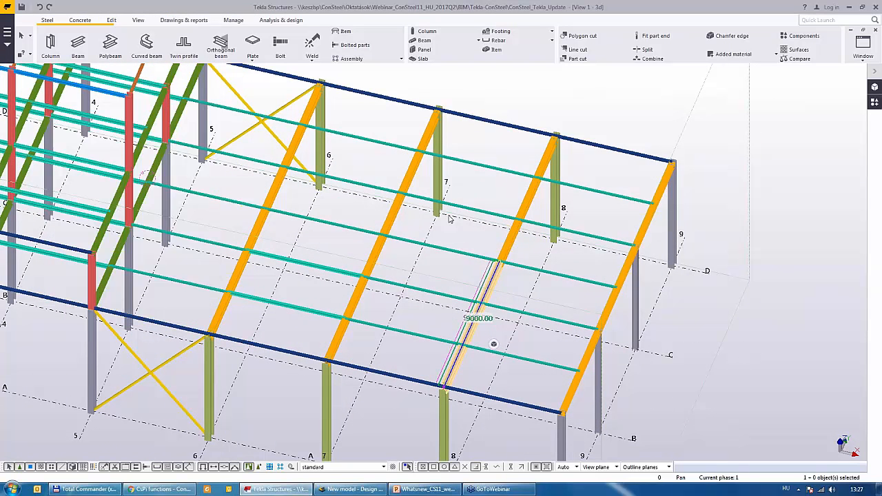
Check the profile of the rafter half on grid line 8, on the grid line D side, and view the whole updated hall.
double_click(507, 247)
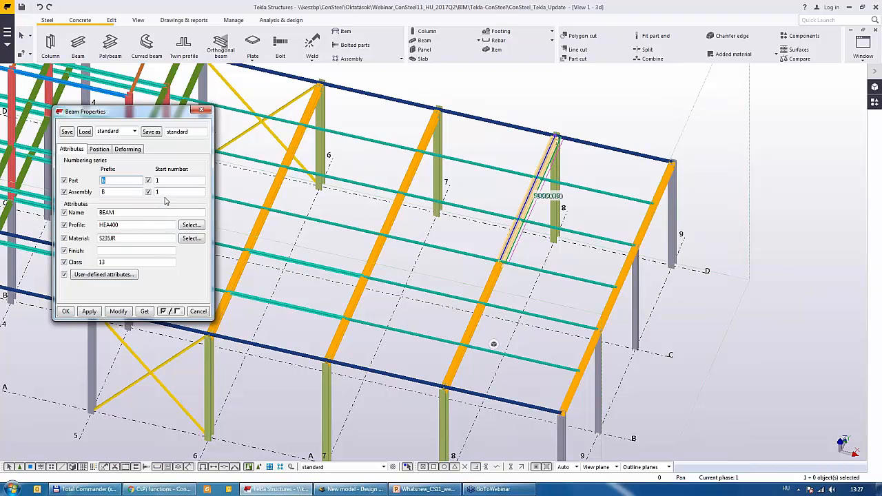
click(201, 110)
ctrl+middle_drag(355, 226, 471, 271)
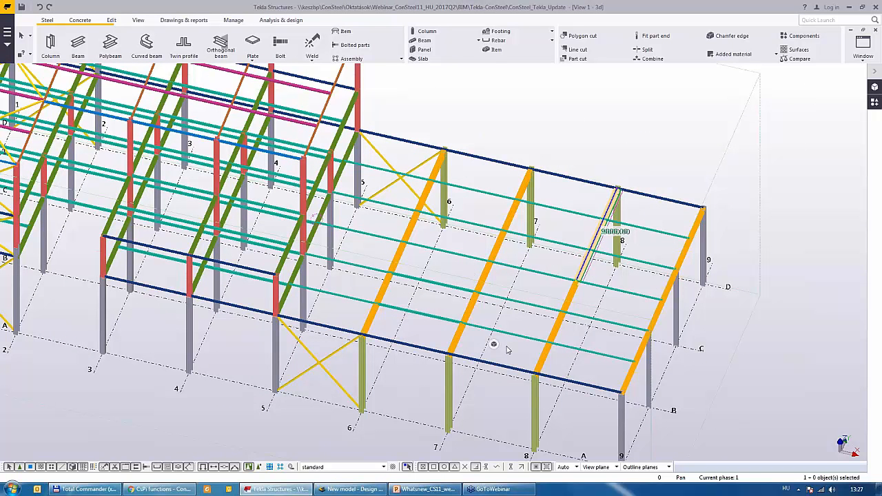
scroll(503, 332, down, 3)
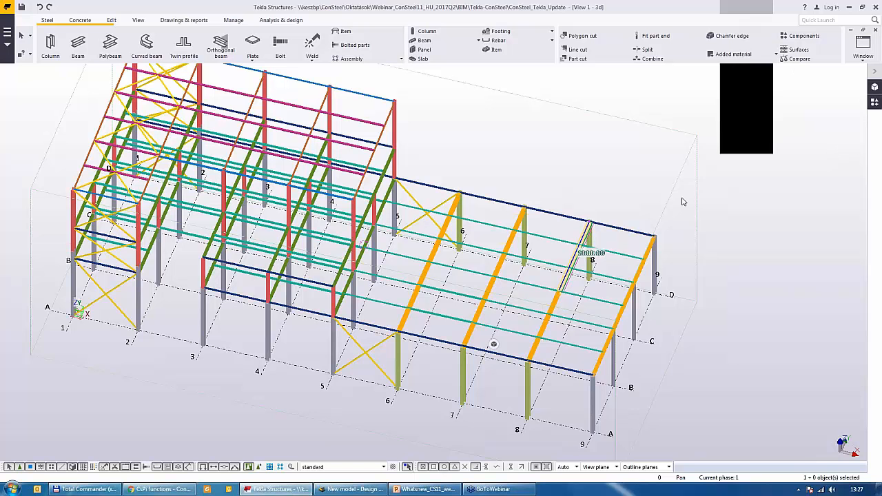
Exit Tekla Structures without saving the model.
middle_drag(682, 202, 714, 222)
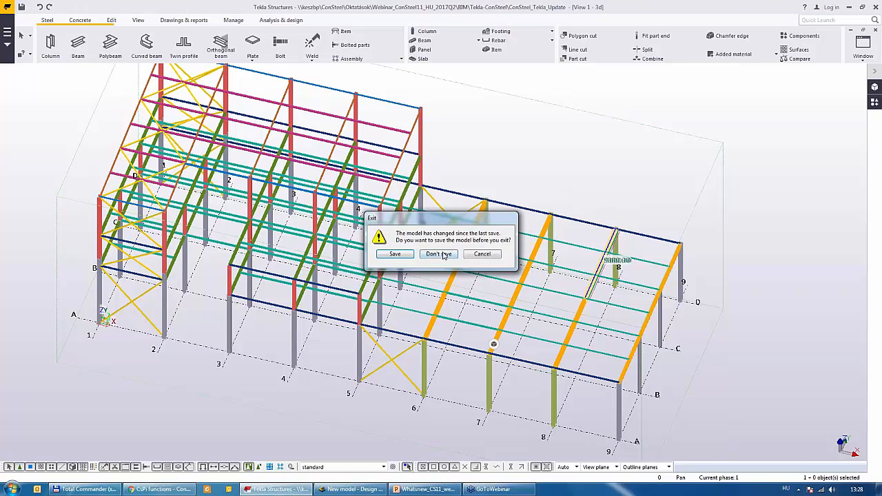
click(442, 253)
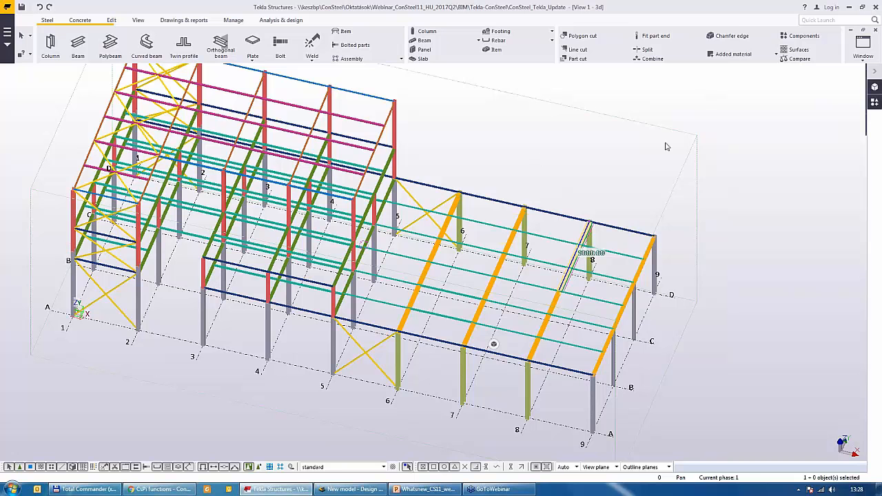
click(875, 8)
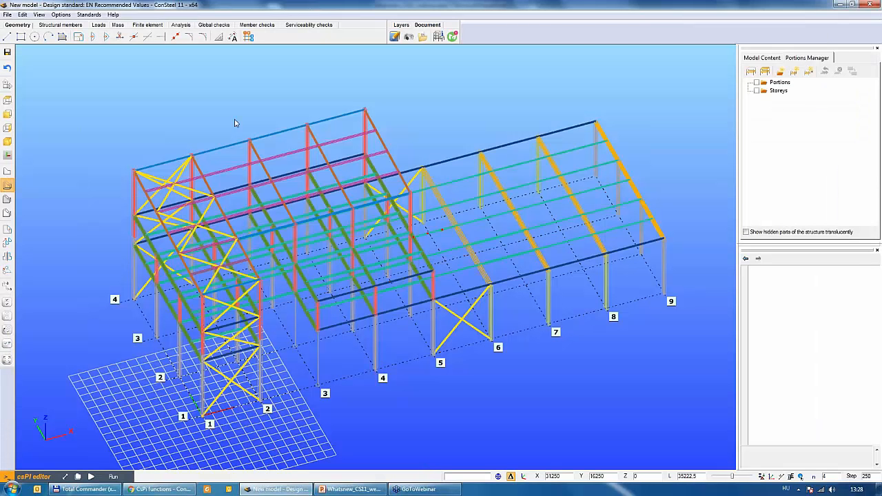
Open the model Multi_storey_building_EQ.csm from the Seismic folder, declining to restore the current model from its automatic save.
click(8, 14)
click(26, 49)
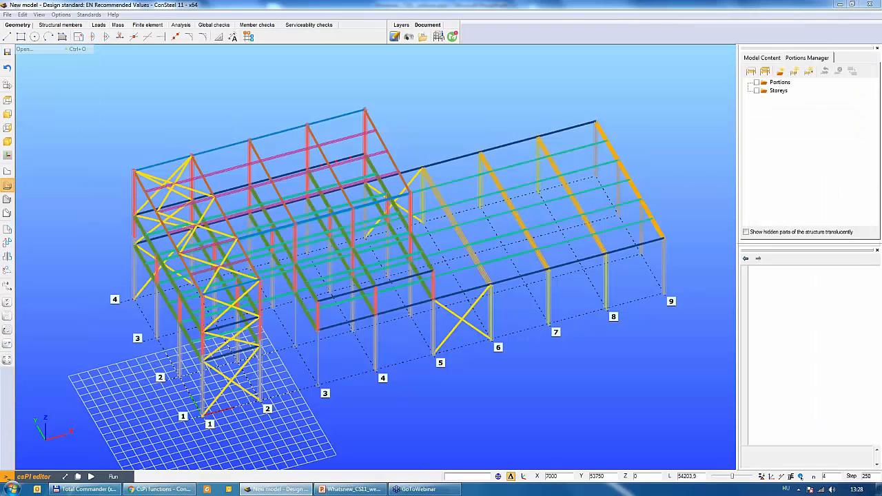
click(506, 145)
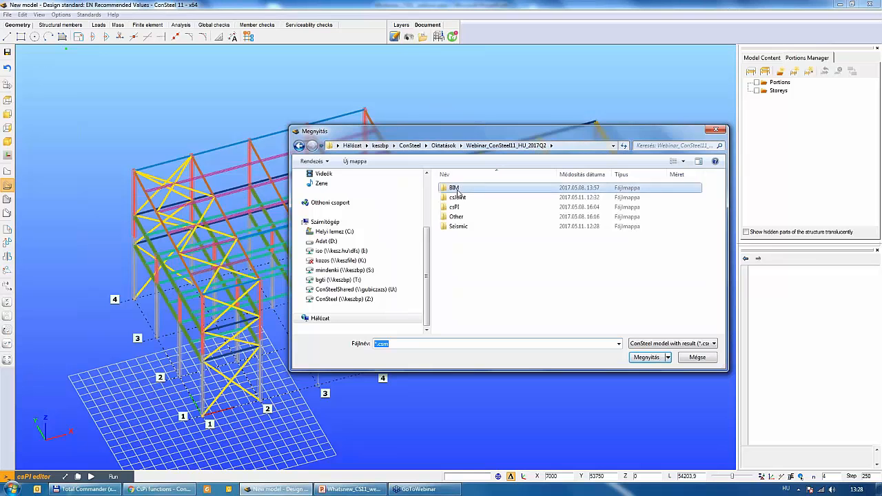
double_click(455, 225)
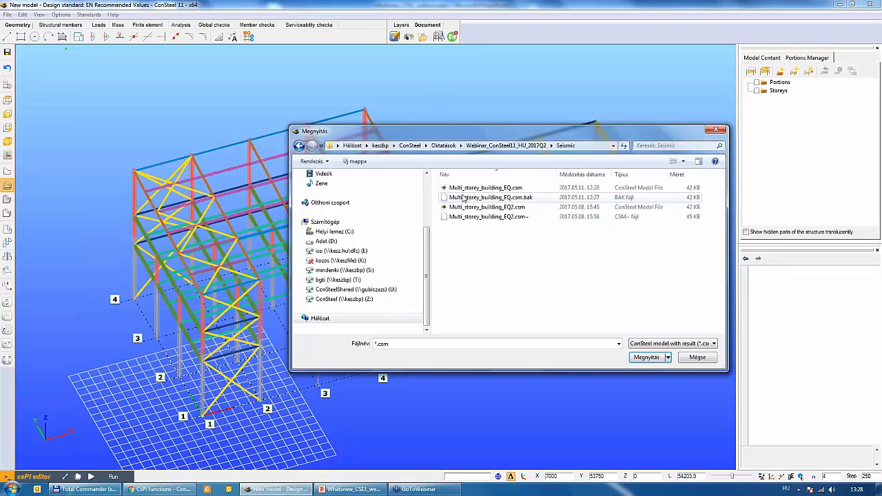
double_click(482, 189)
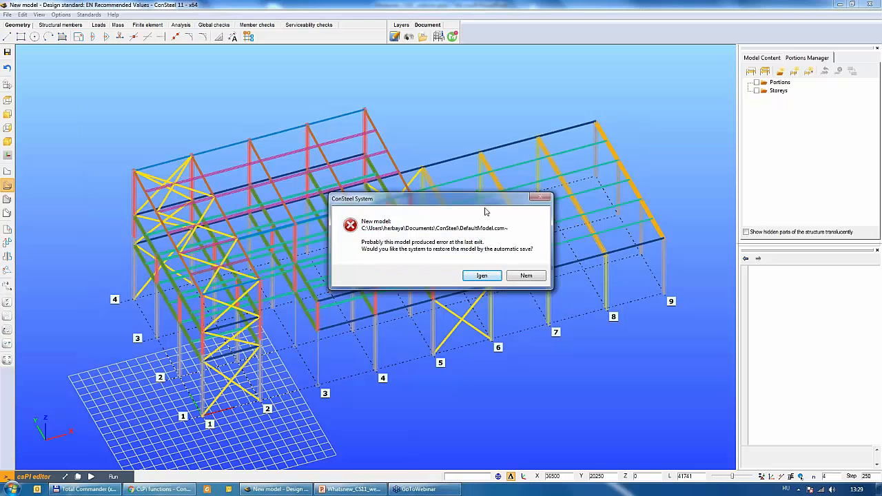
click(526, 276)
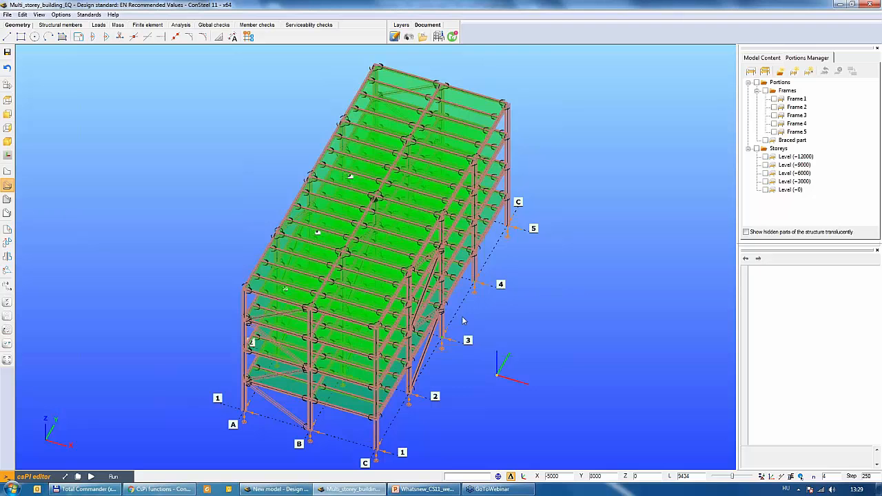
View the building from several sides with its dead load displayed and look through the available load cases.
alt+middle_drag(510, 346, 463, 346)
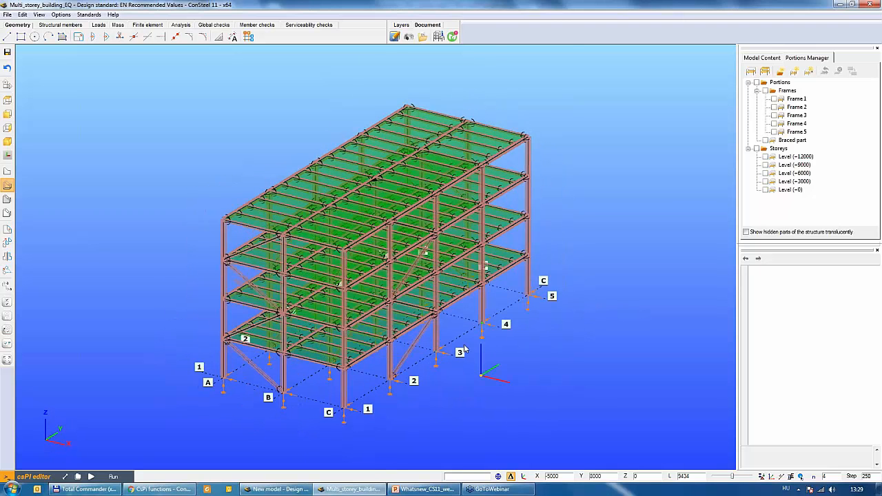
scroll(336, 457, up, 5)
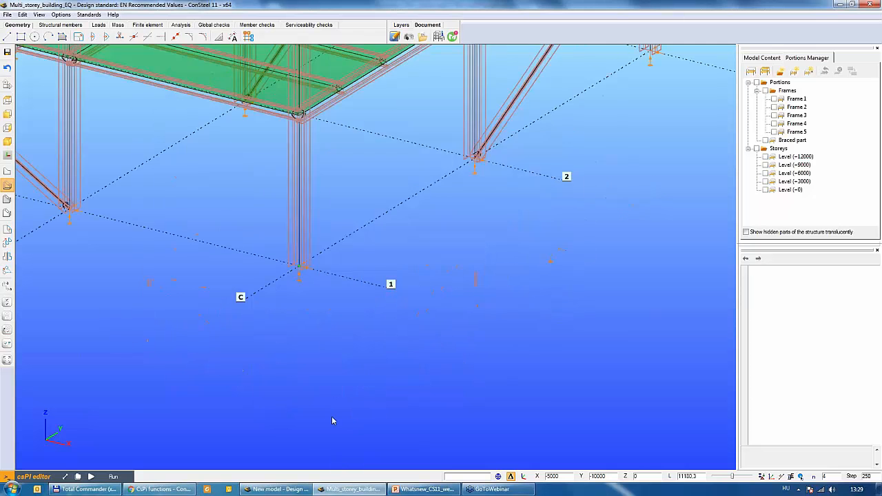
scroll(332, 416, down, 4)
alt+middle_drag(480, 347, 463, 349)
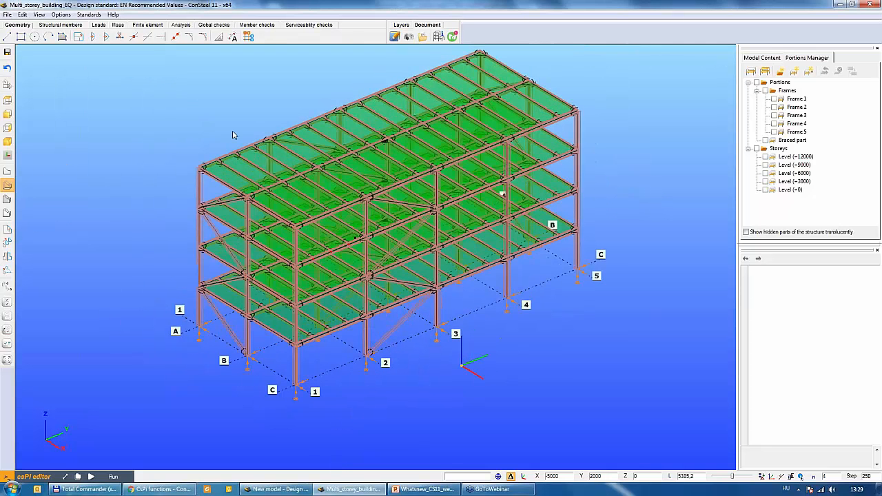
click(91, 26)
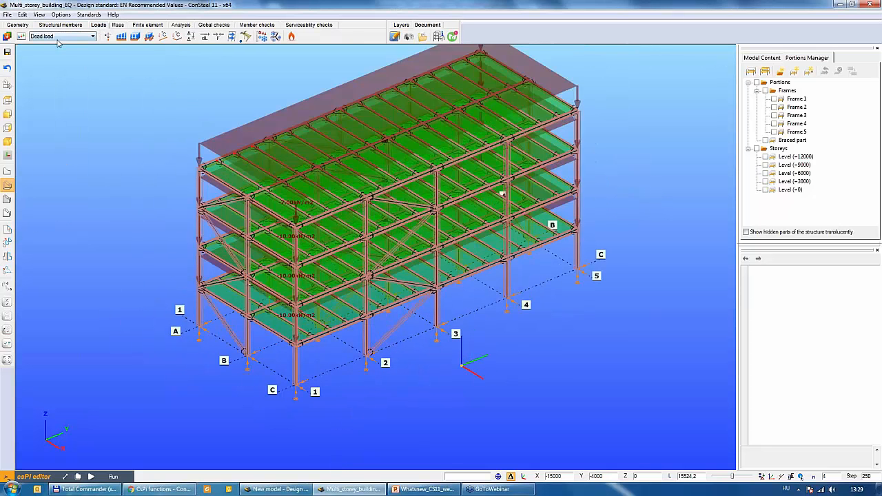
middle_drag(160, 140, 132, 158)
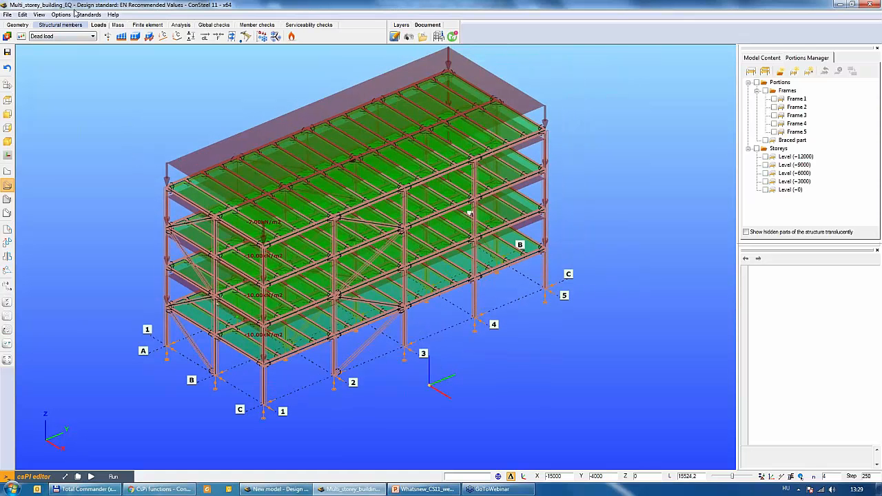
click(59, 37)
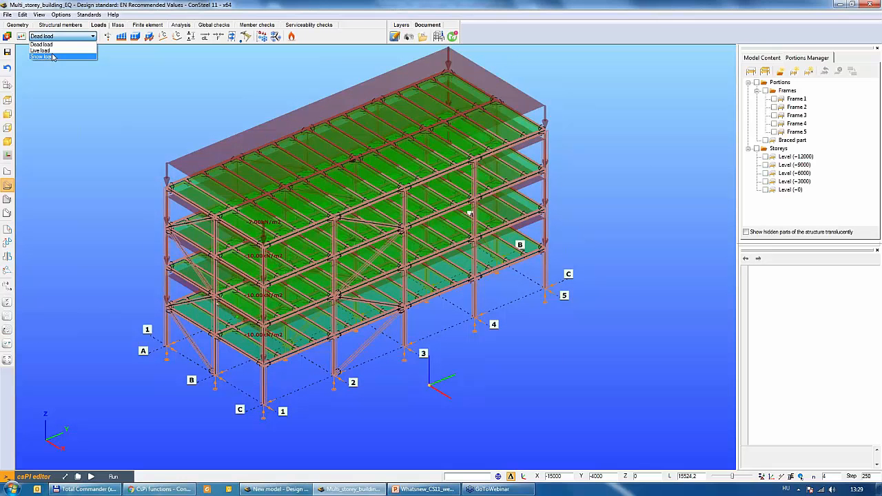
Examine the load groups and the Dead load case's settings, and leave the definitions without applying changes.
click(10, 39)
click(9, 39)
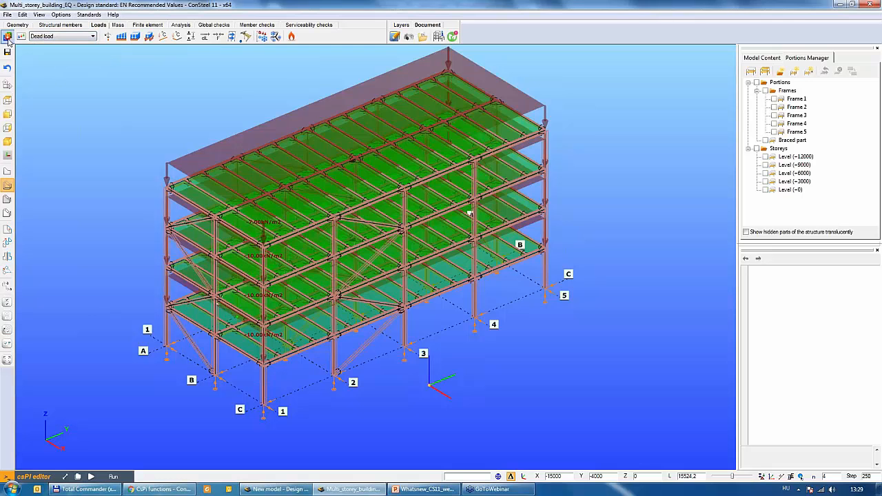
drag(362, 100, 318, 107)
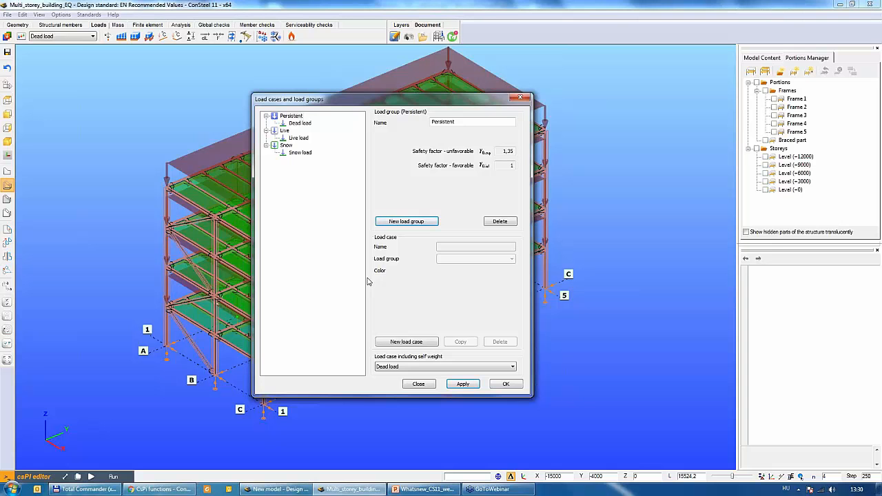
click(300, 123)
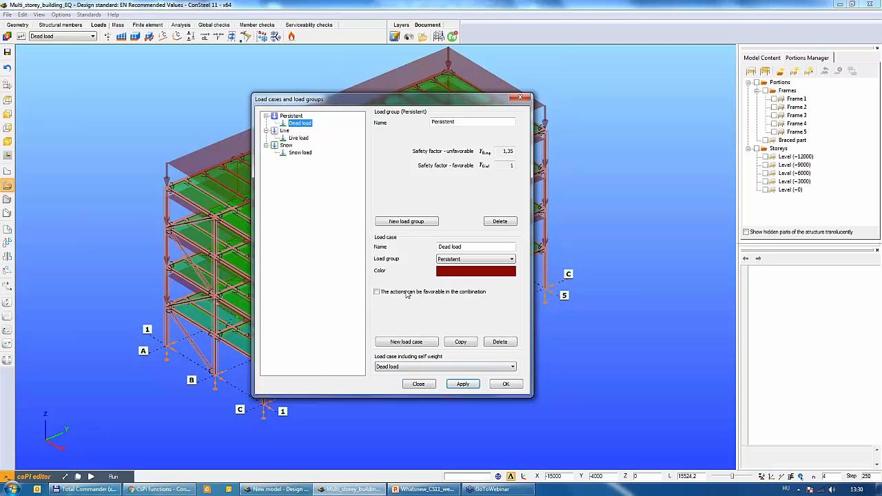
click(418, 384)
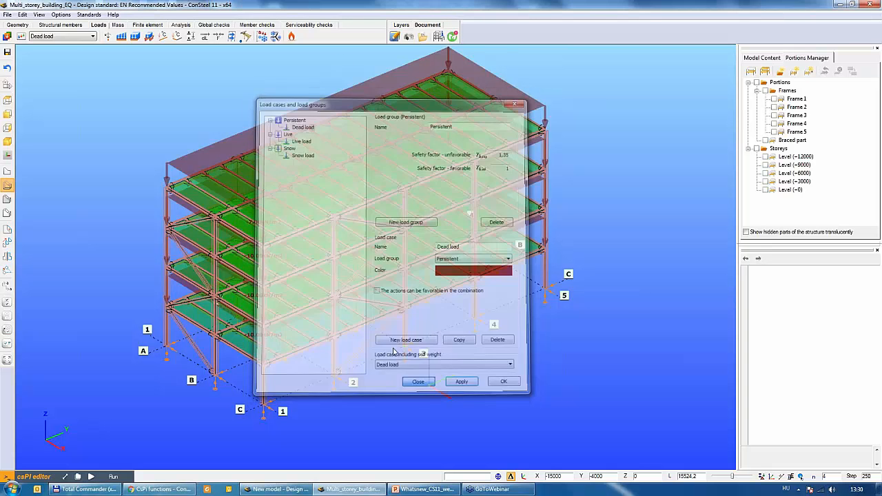
middle_drag(452, 288, 421, 303)
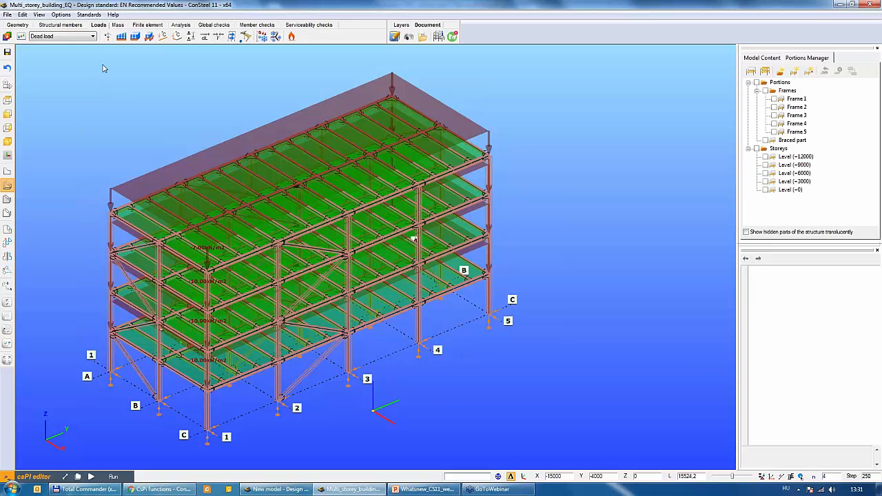
Mark the Persistent, Live and Snow load groups for conversion to masses in the mass case definitions.
click(117, 25)
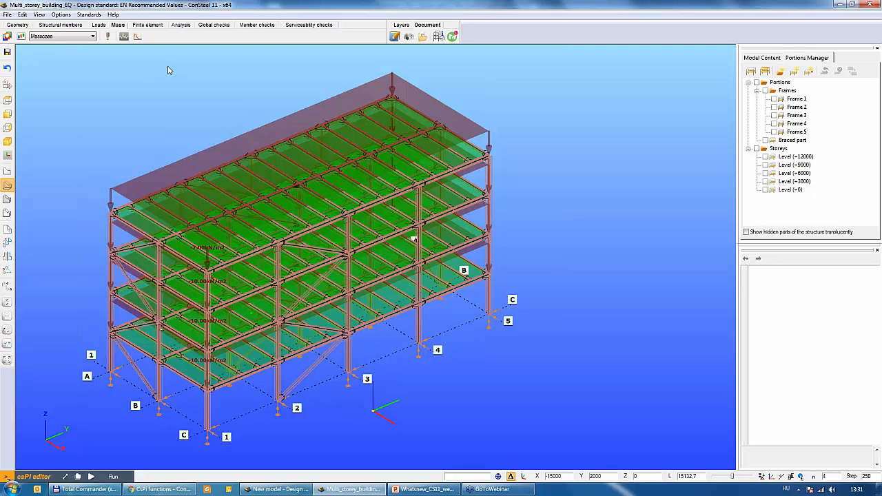
click(6, 37)
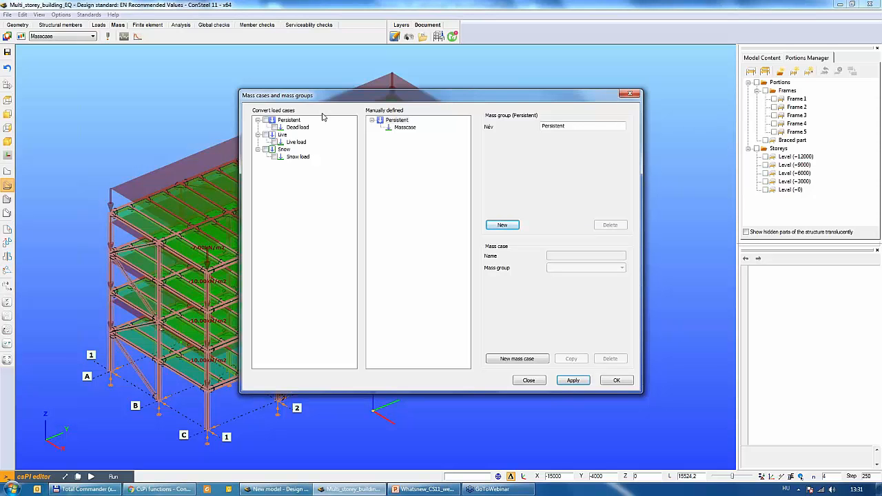
drag(341, 100, 258, 104)
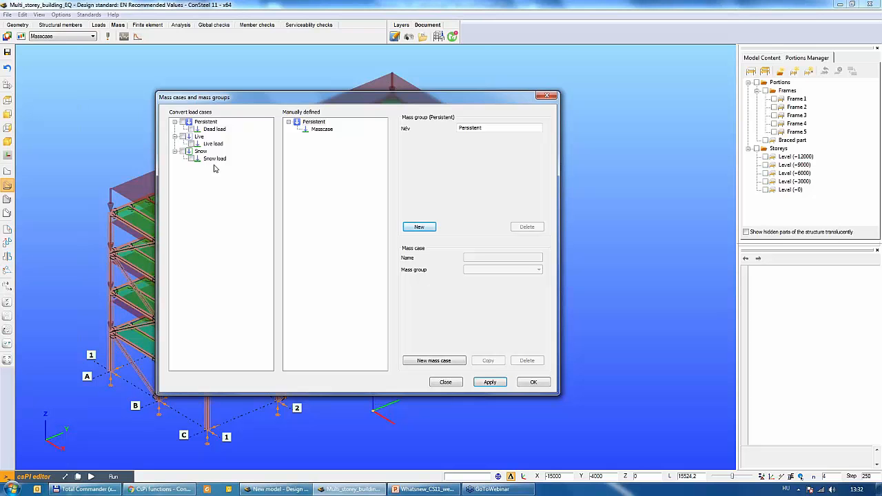
click(183, 122)
click(183, 136)
click(182, 151)
Review the manually defined Masscase and the available new mass group types, and confirm the mass definitions.
click(317, 130)
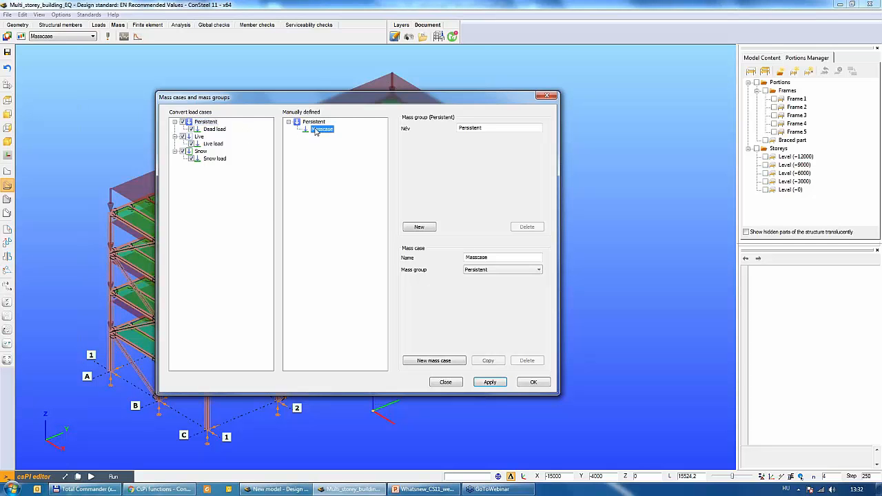
click(314, 122)
click(320, 130)
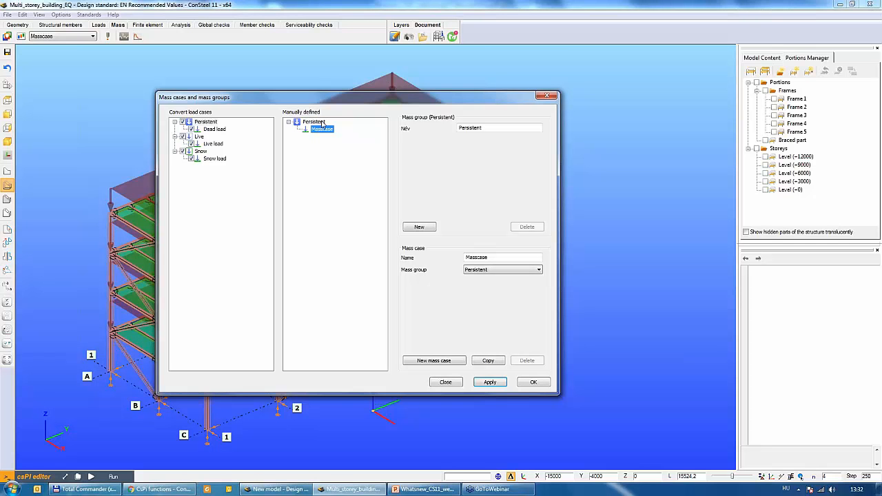
click(415, 228)
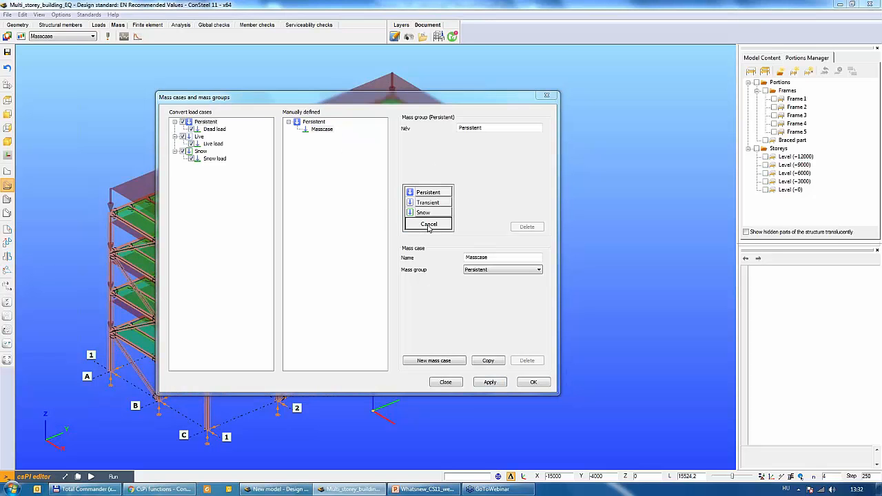
click(428, 224)
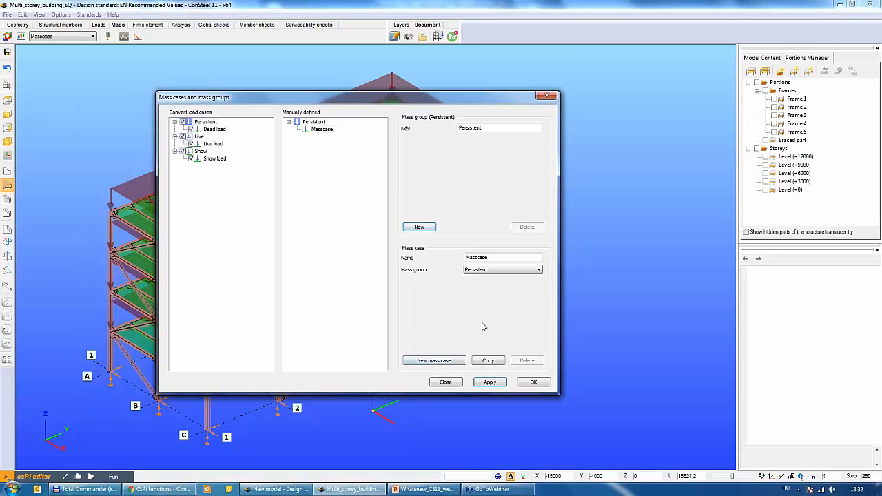
click(534, 383)
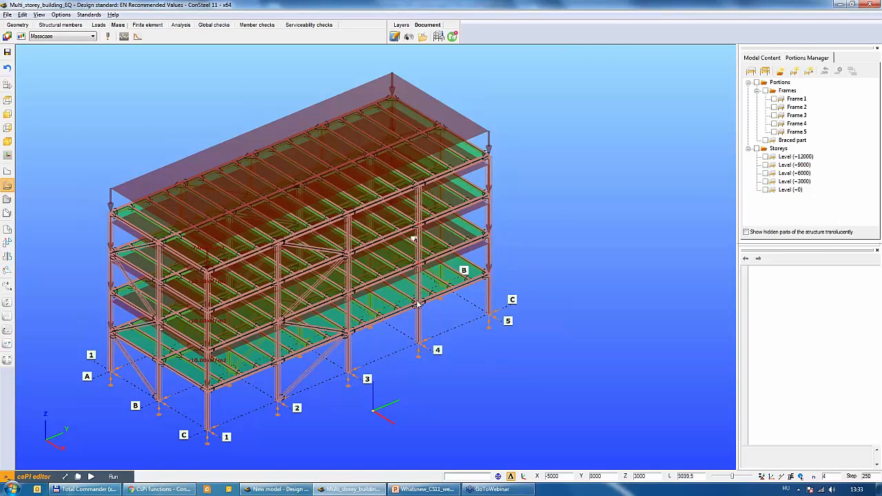
Place three 1000 kg point masses along the building's roof level.
alt+middle_drag(417, 305, 404, 294)
scroll(216, 230, up, 4)
scroll(161, 205, down, 1)
middle_drag(162, 205, 239, 209)
scroll(238, 205, down, 1)
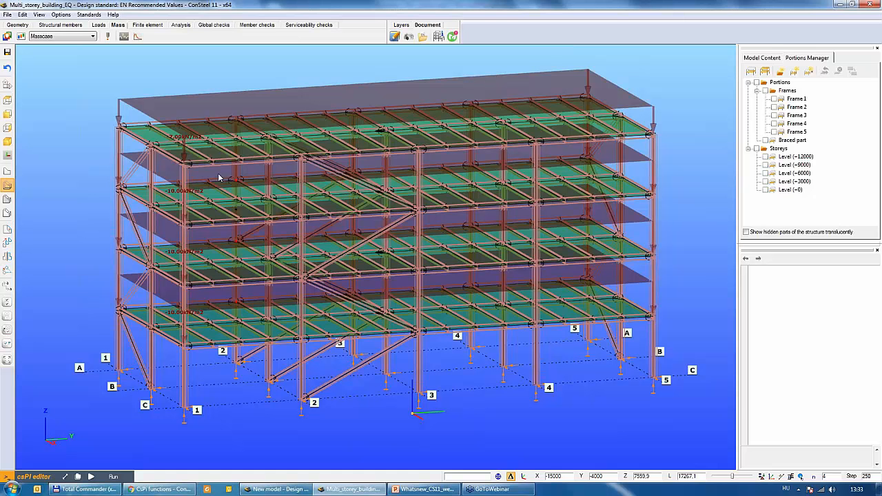
click(108, 38)
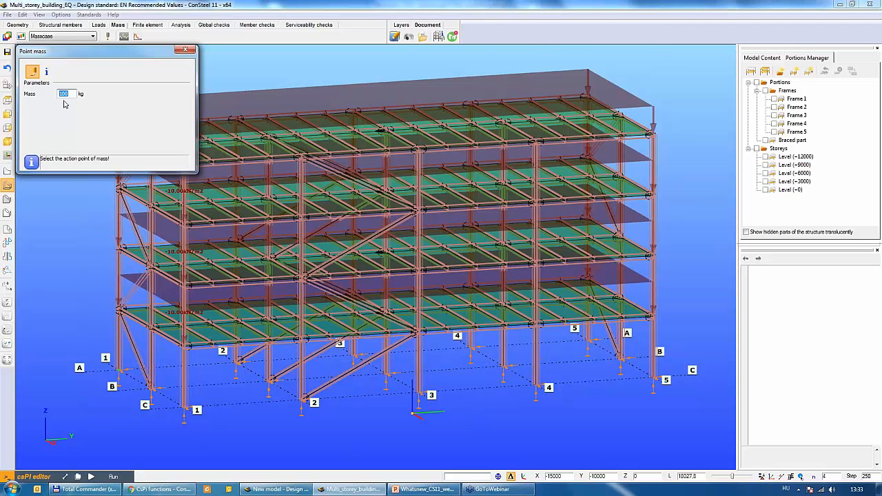
text(1000)
key(Return)
alt+middle_drag(239, 163, 272, 196)
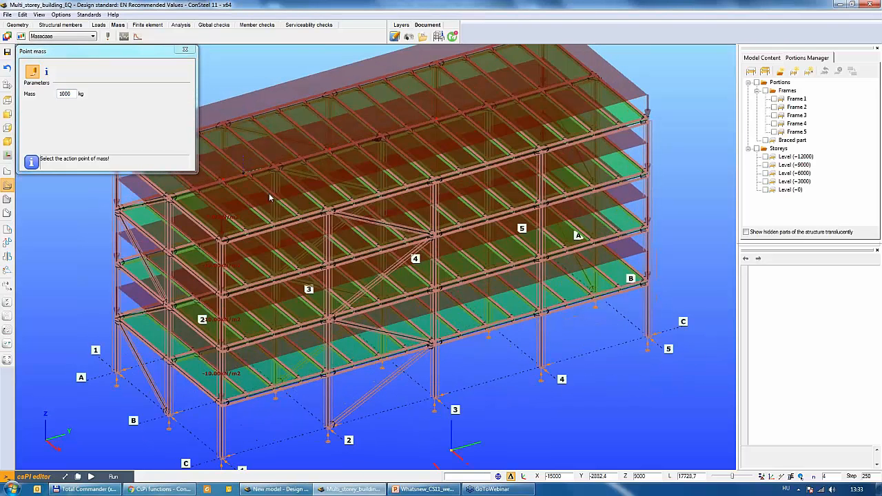
click(221, 183)
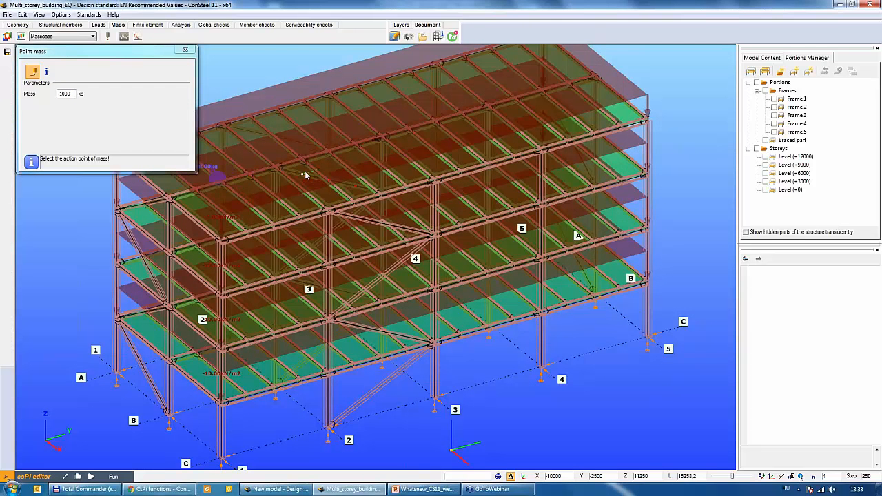
click(436, 121)
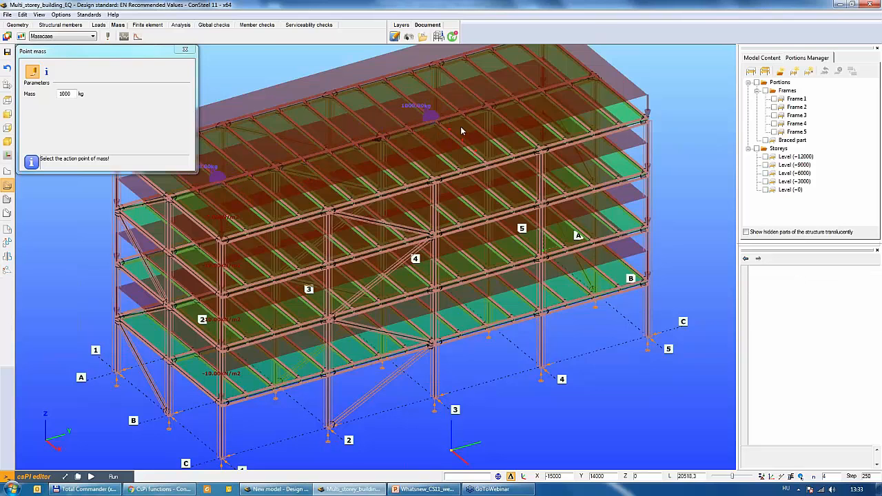
click(544, 97)
Place three more 1000 kg point masses on the +6000 level and two on the +3000 level, and finish the placement.
mouse_move(558, 158)
alt+middle_down()
mouse_move(563, 140)
mouse_move(556, 149)
alt+middle_up()
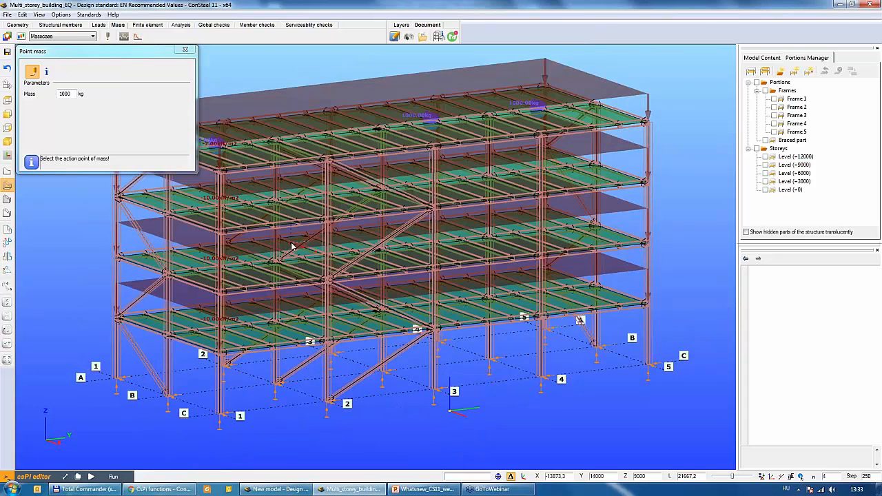
alt+middle_drag(294, 245, 310, 234)
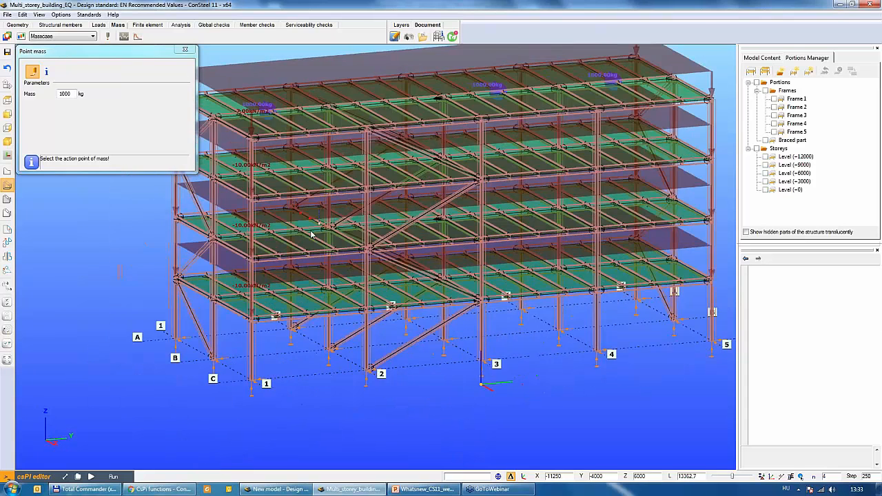
click(270, 234)
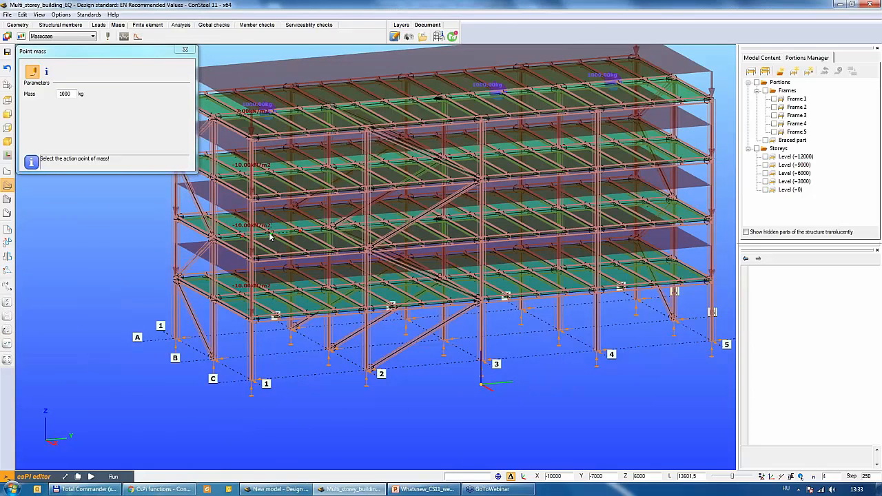
click(502, 207)
click(616, 202)
click(617, 267)
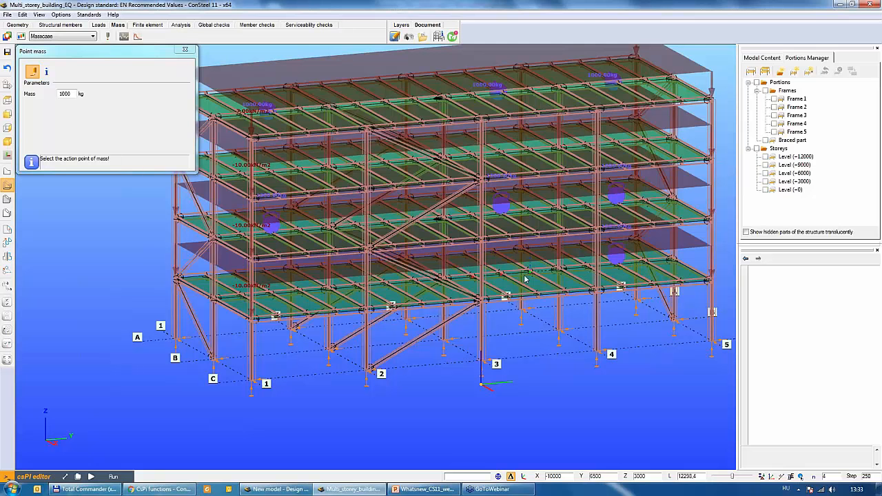
click(274, 296)
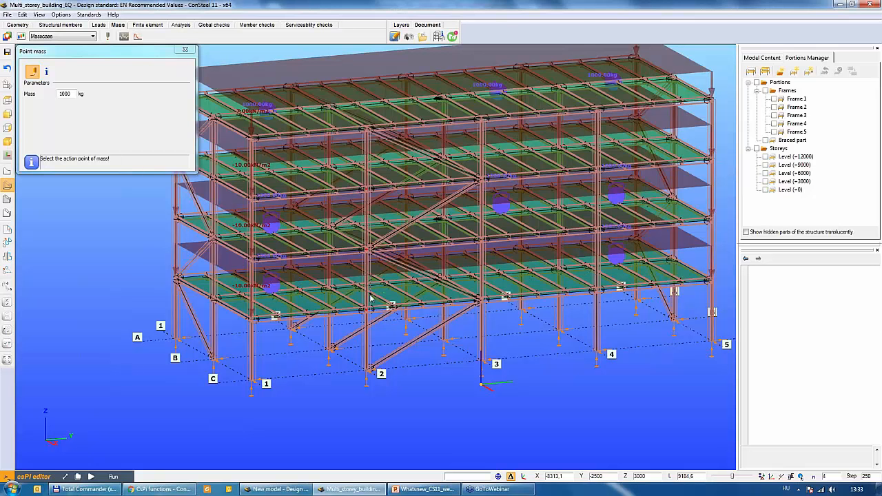
click(184, 52)
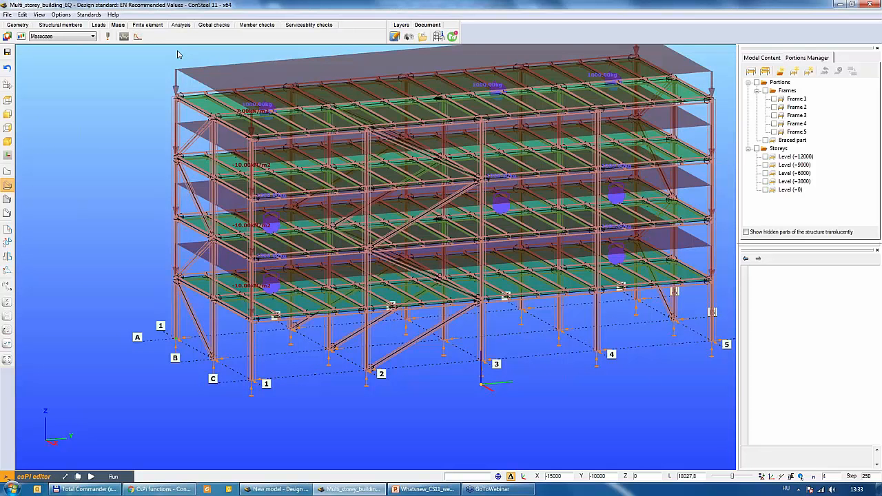
Add a mass combination with factors 1 for Dead load, 0,3 for Live load, 0,2 for Snow load and 1 for Masscase.
click(22, 37)
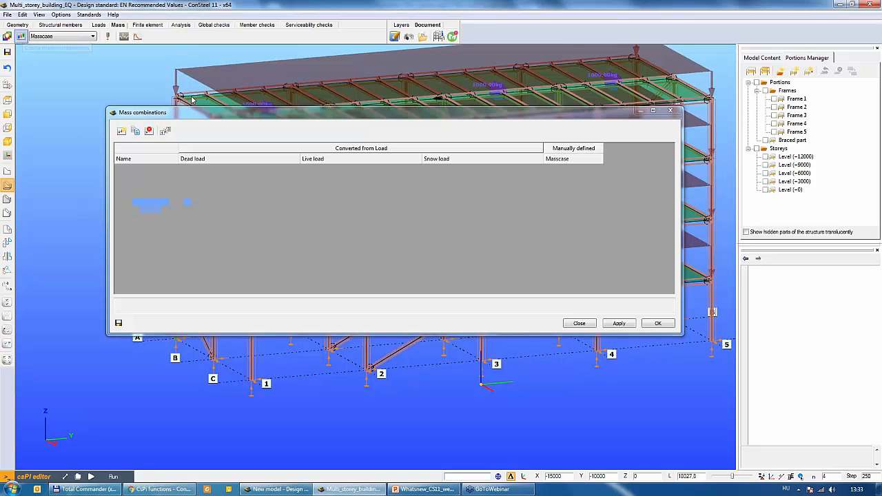
drag(238, 124, 201, 126)
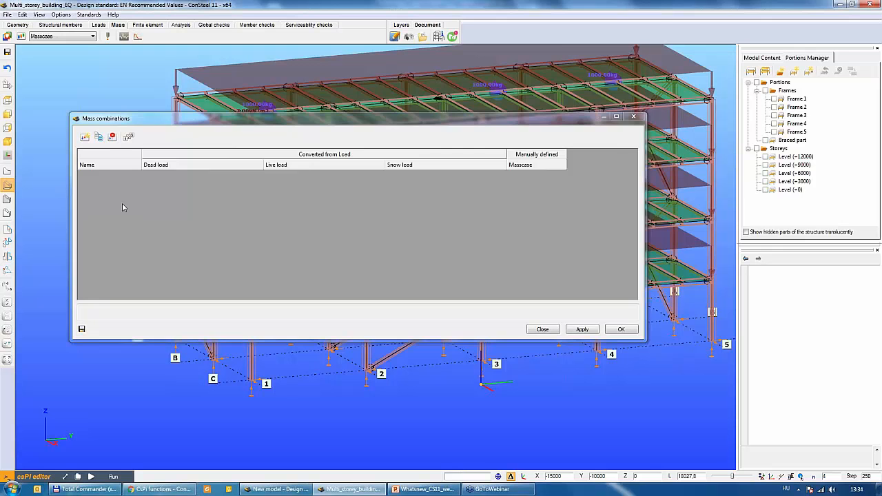
click(84, 137)
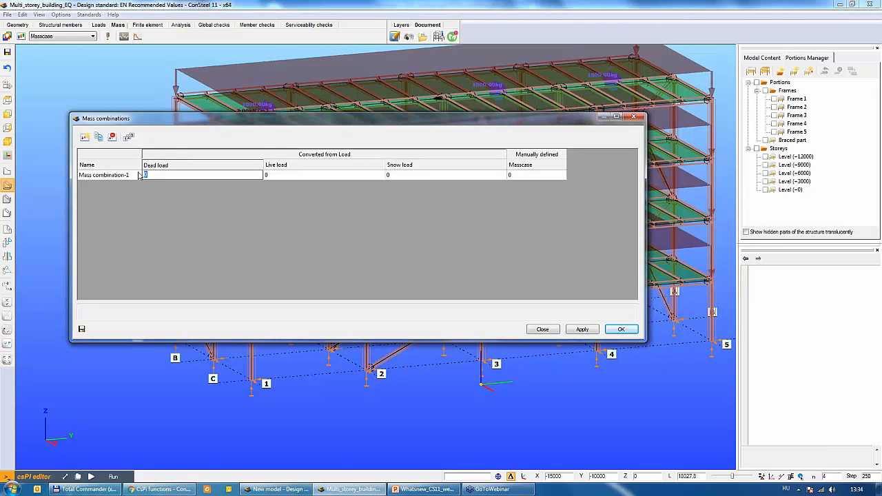
text(1)
key(Tab)
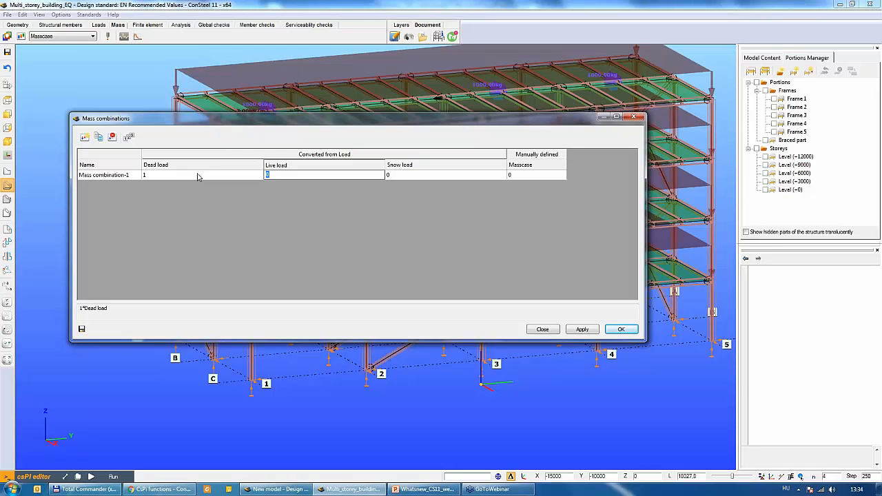
text(0,3)
key(Tab)
text(0,2)
key(Tab)
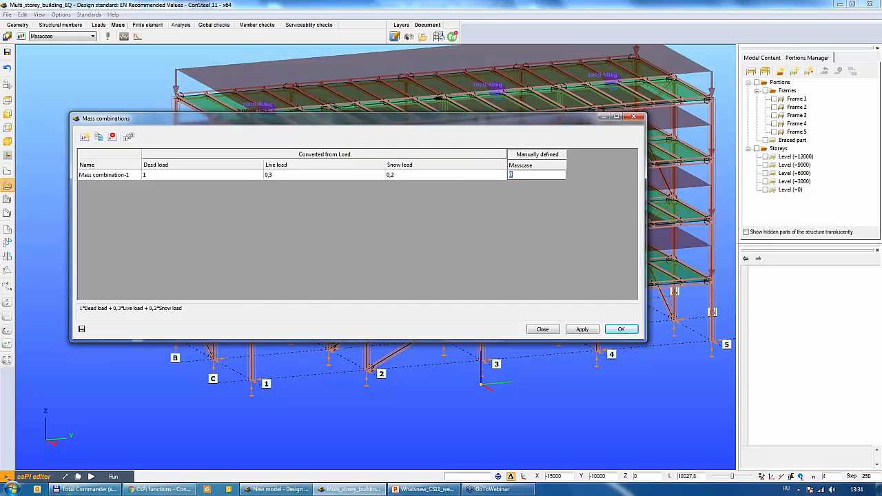
text(1)
Add a second mass combination with factors 0,5 Dead load, 0,3 Live load, 0 Snow load and 1,5 Masscase, and apply the combinations.
click(84, 137)
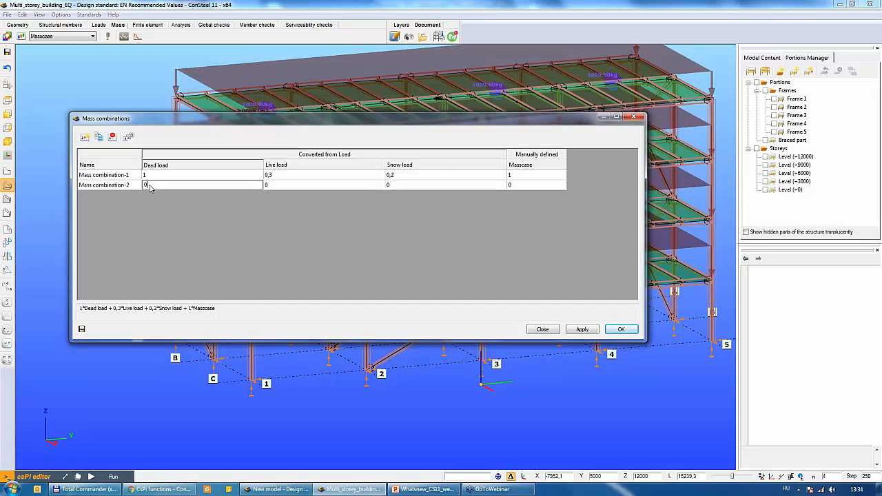
drag(154, 185, 142, 185)
text(0,5)
key(Tab)
text(0,3)
key(Tab)
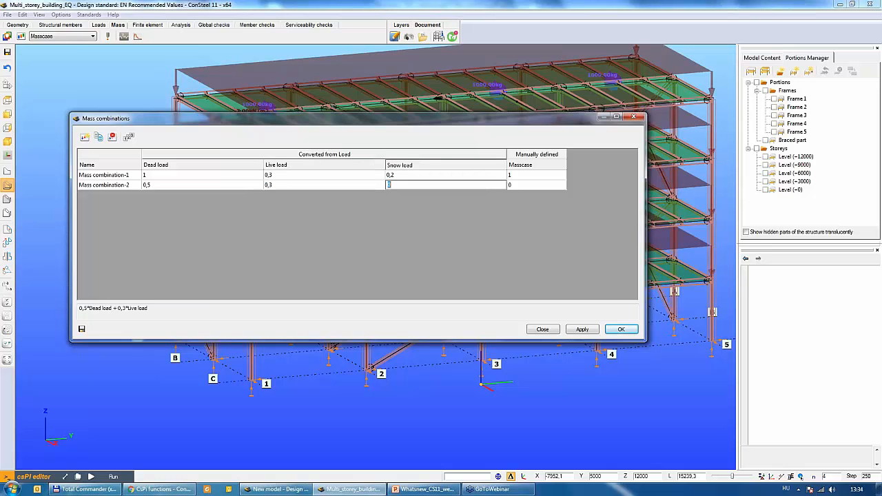
key(Tab)
text(1,5)
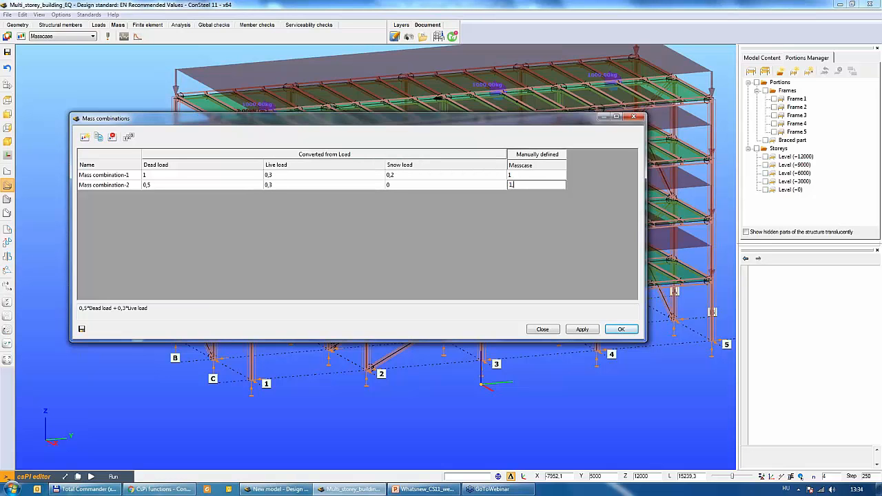
click(619, 329)
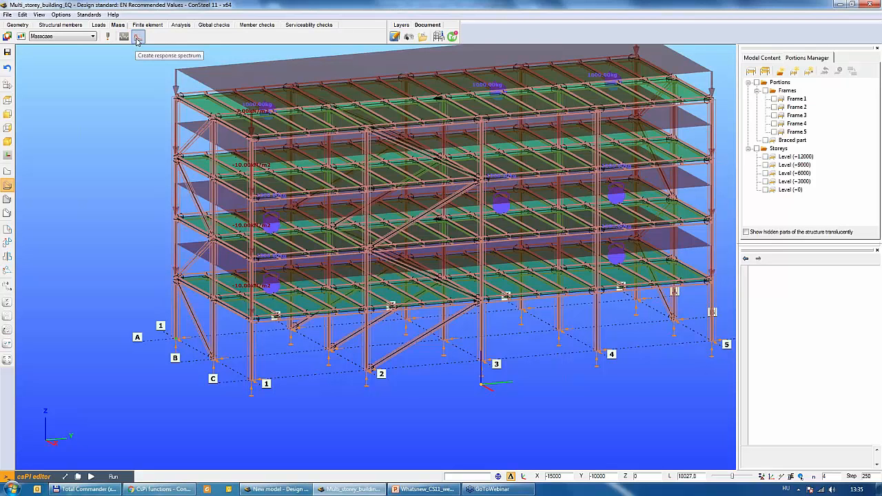
Create a new standard elastic response spectrum named "Standard spectrum", keeping spectrum type 2 and importance class II.
click(137, 38)
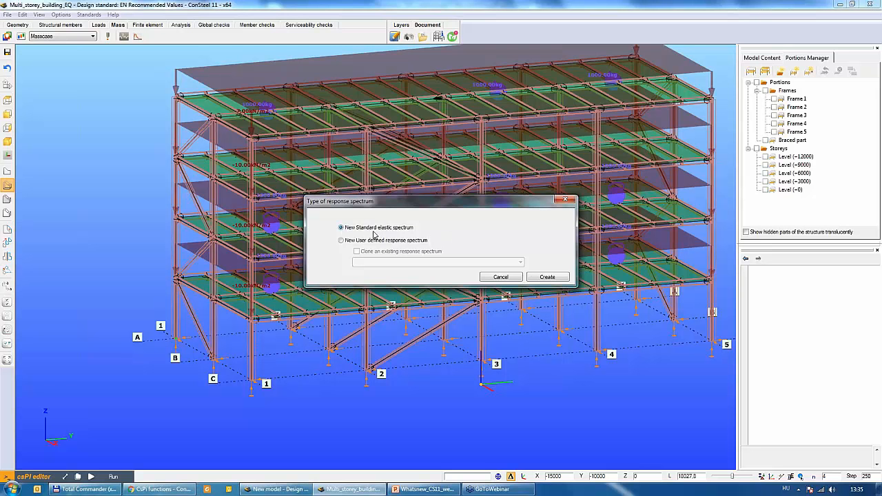
click(547, 277)
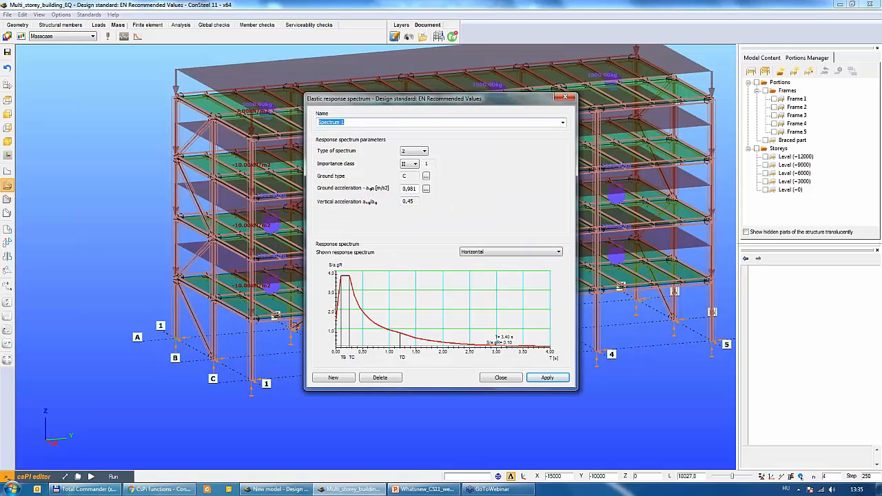
text(Standard spectrum)
click(423, 151)
click(415, 165)
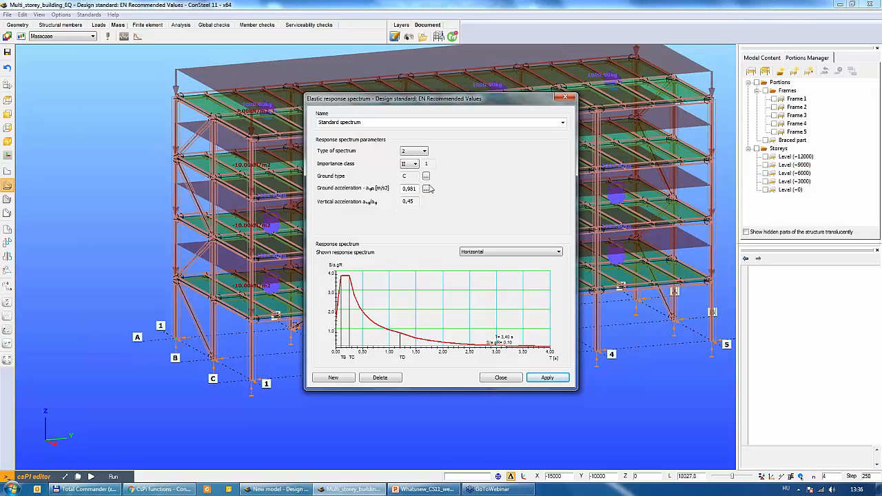
Display the vertical and again the horizontal curve of the elastic spectrum, and apply the spectrum.
click(491, 252)
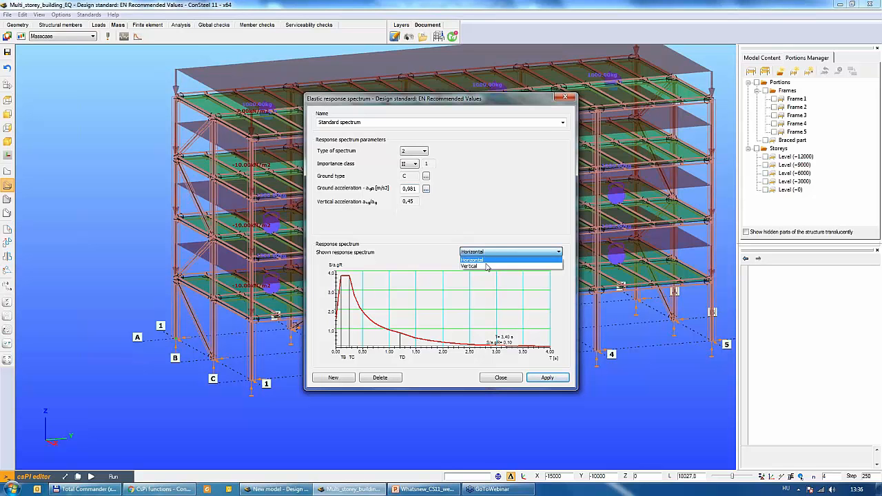
click(485, 268)
click(489, 252)
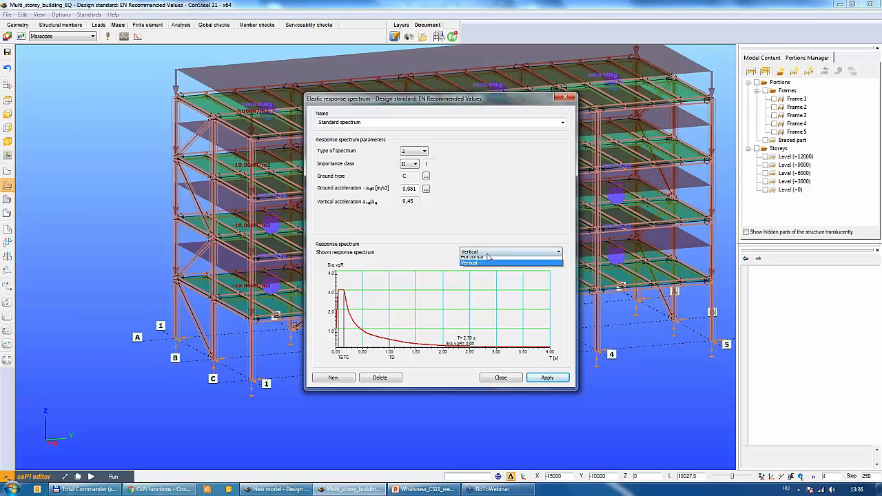
click(487, 261)
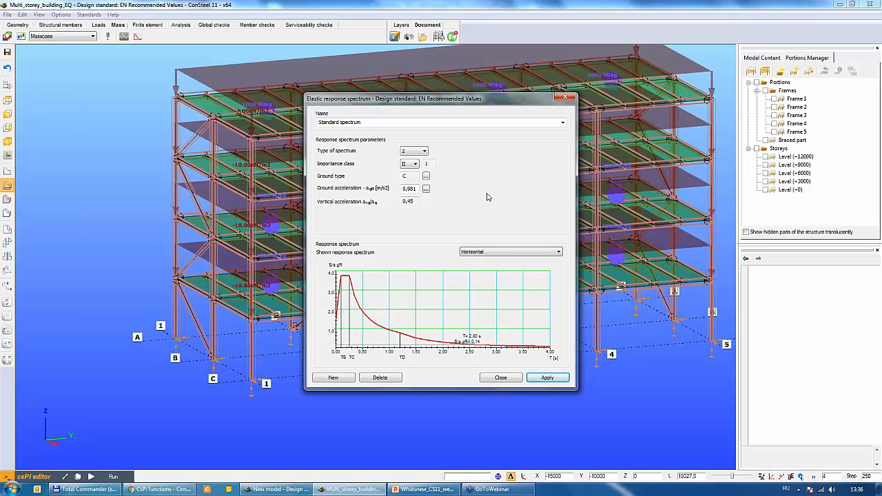
click(551, 379)
Create a new user defined response spectrum as a clone of the existing "Standard spectrum".
mouse_move(503, 314)
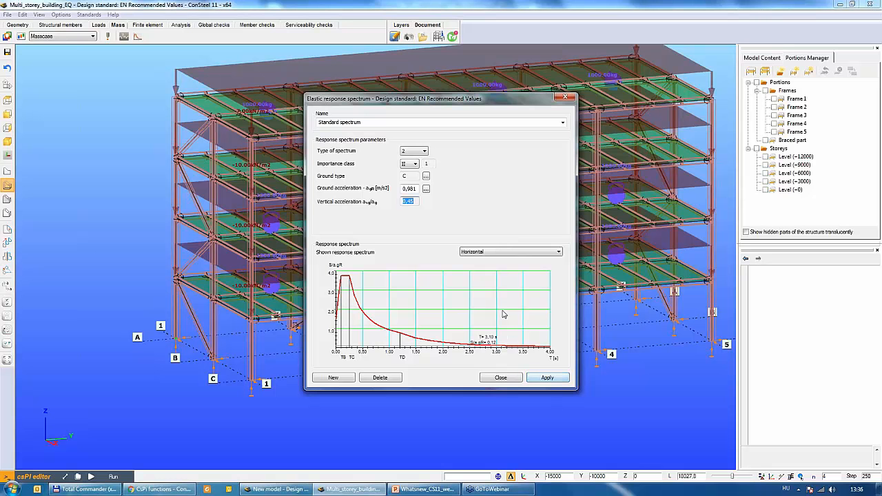
click(346, 381)
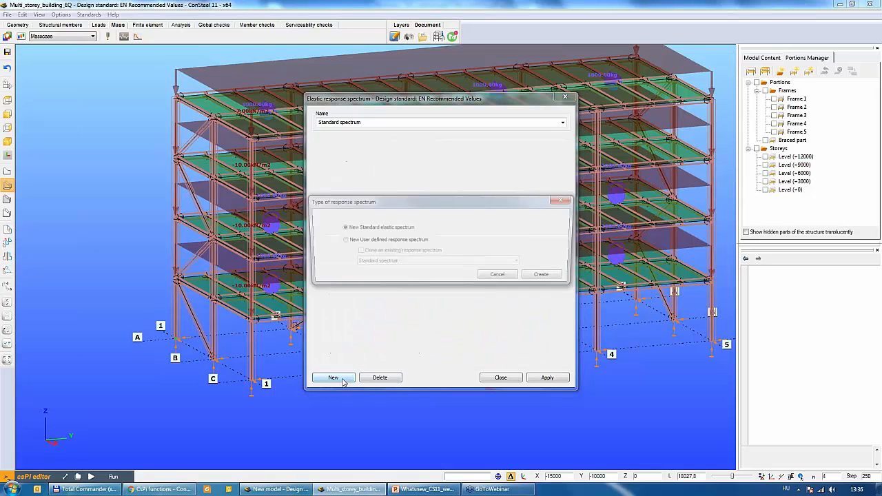
click(343, 241)
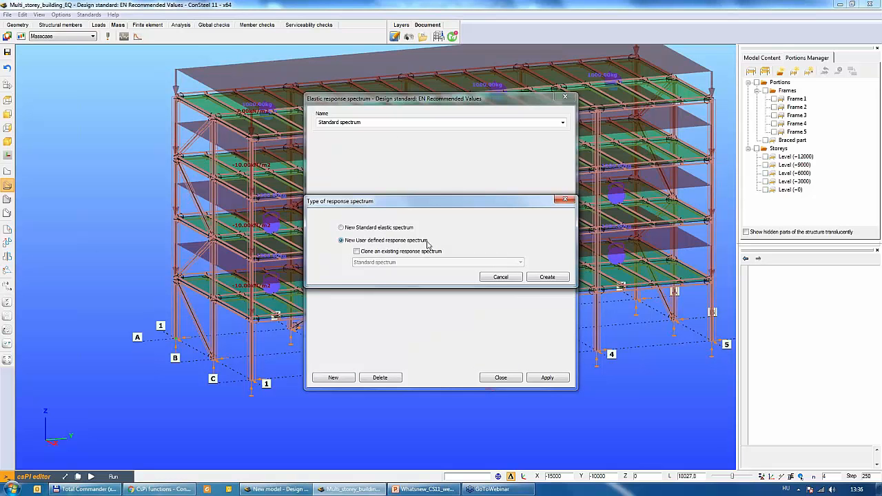
click(357, 252)
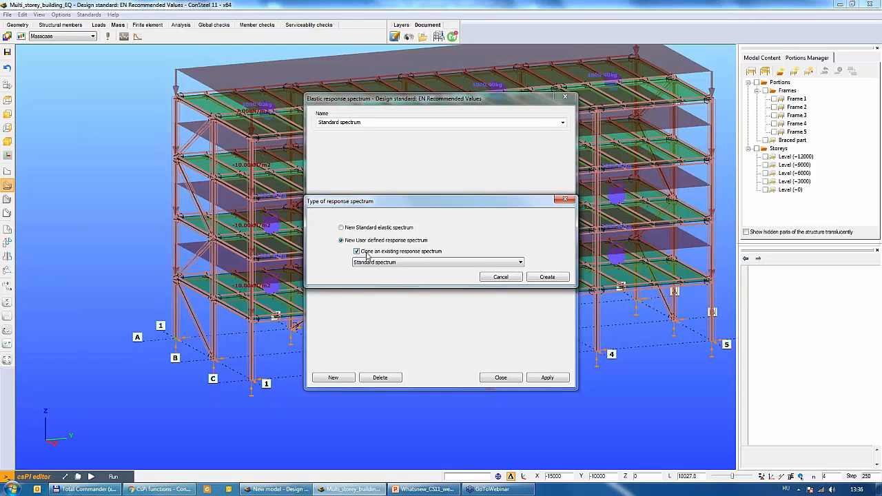
click(443, 263)
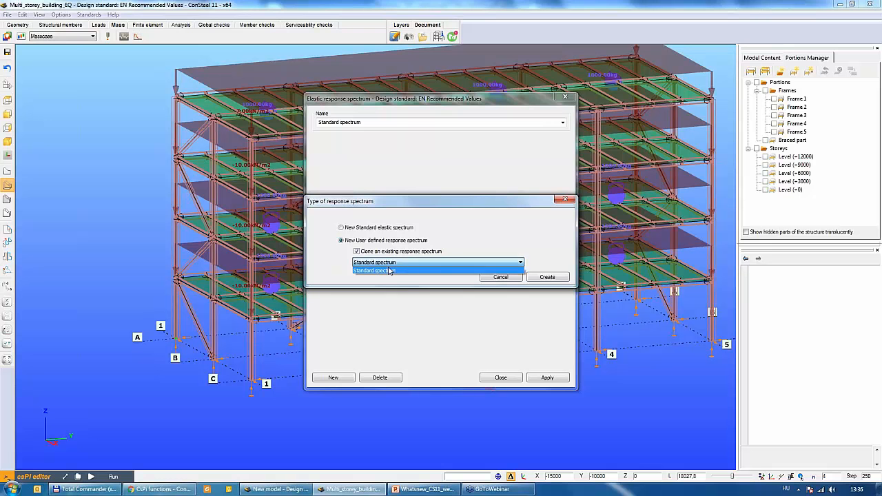
click(417, 263)
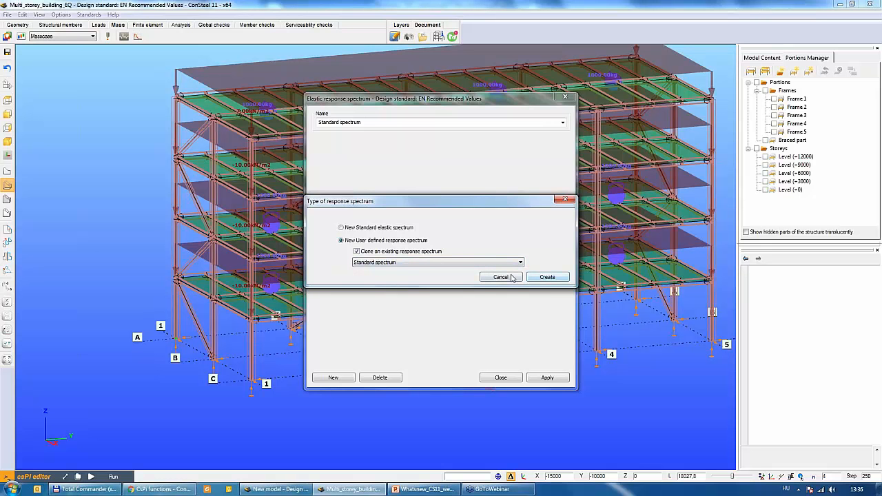
click(553, 283)
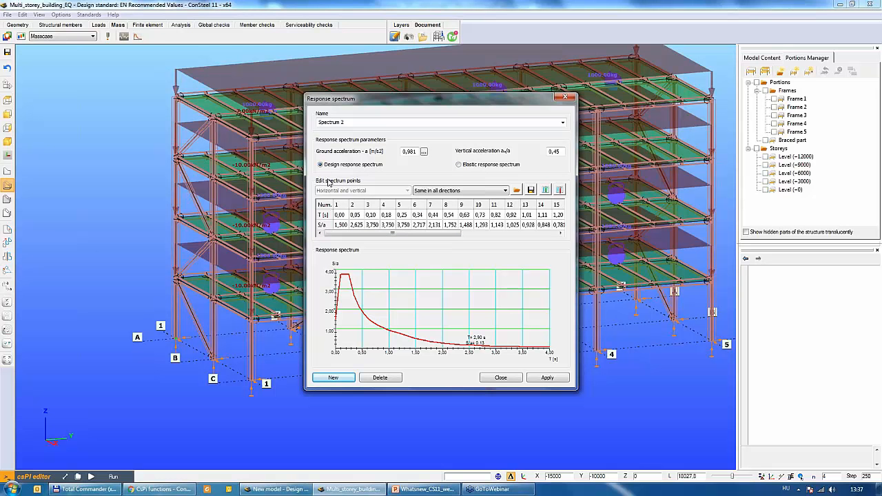
Set the cloned spectrum to Same in XY directions and view its vertical and horizontal points.
click(461, 191)
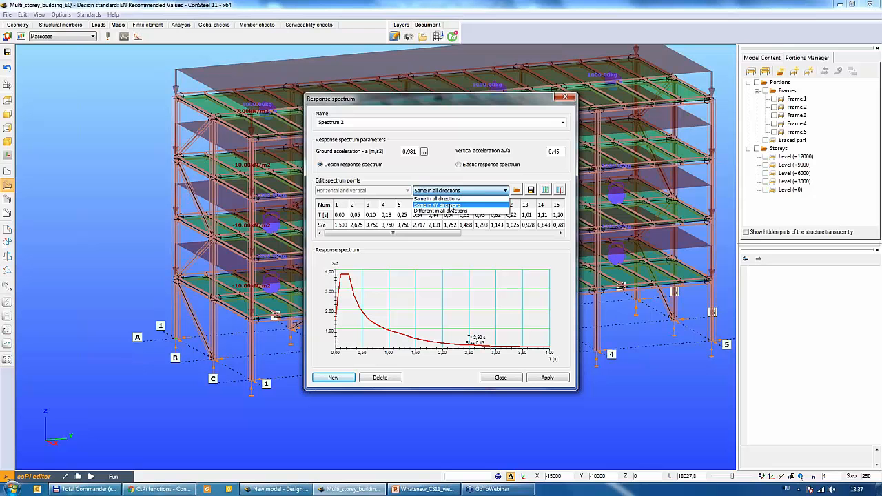
click(448, 206)
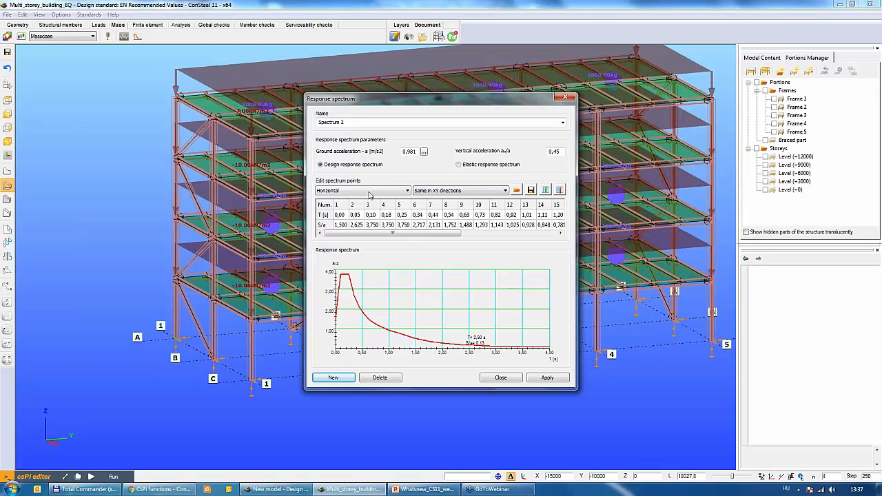
click(361, 190)
click(354, 206)
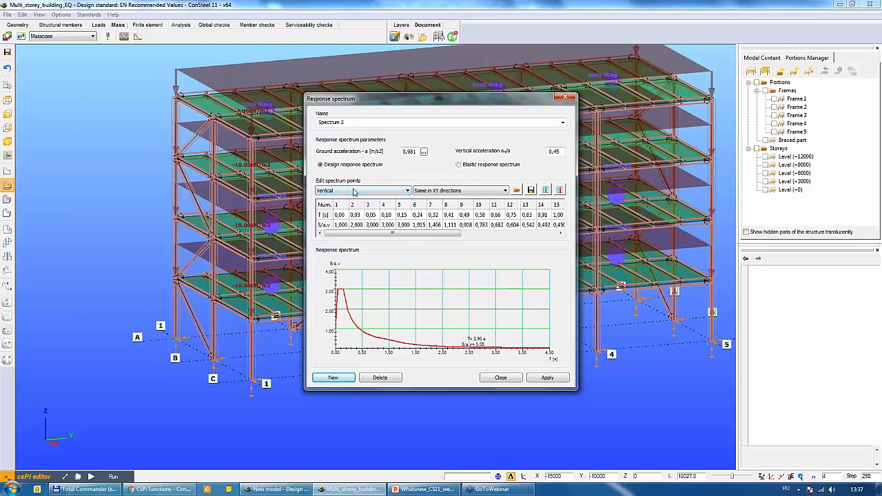
click(362, 190)
click(353, 199)
Try Different in all directions, view the X, Y and vertical spectrum points, and switch back to Same in all directions.
click(426, 191)
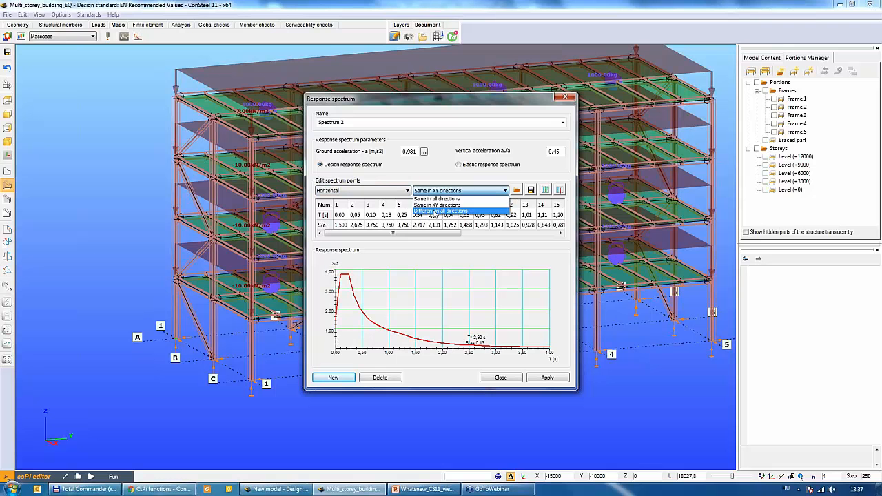
click(435, 209)
click(362, 190)
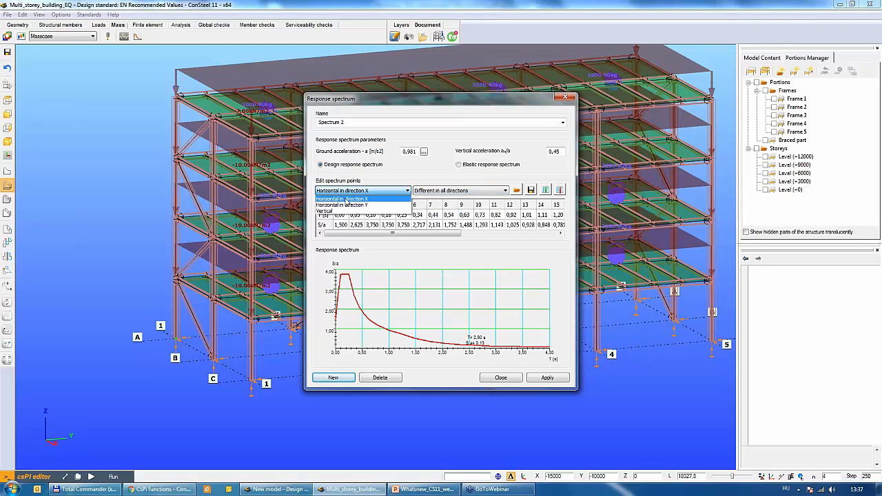
click(346, 199)
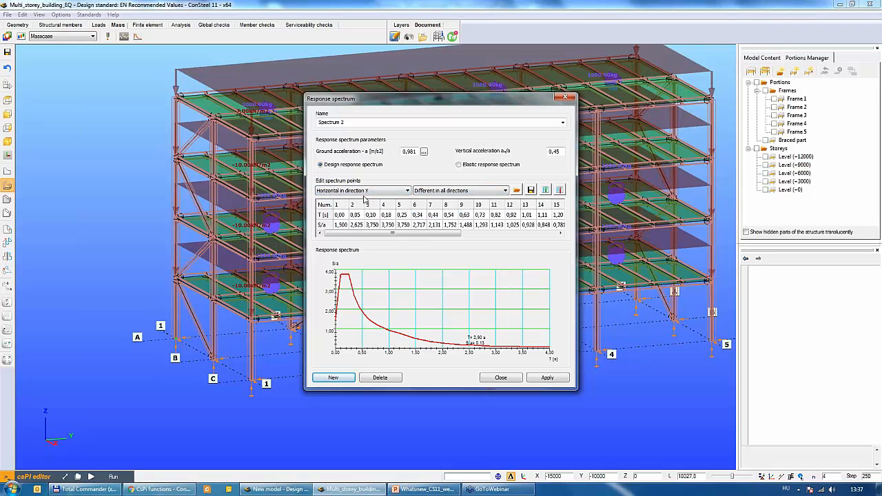
scroll(363, 198, down, 1)
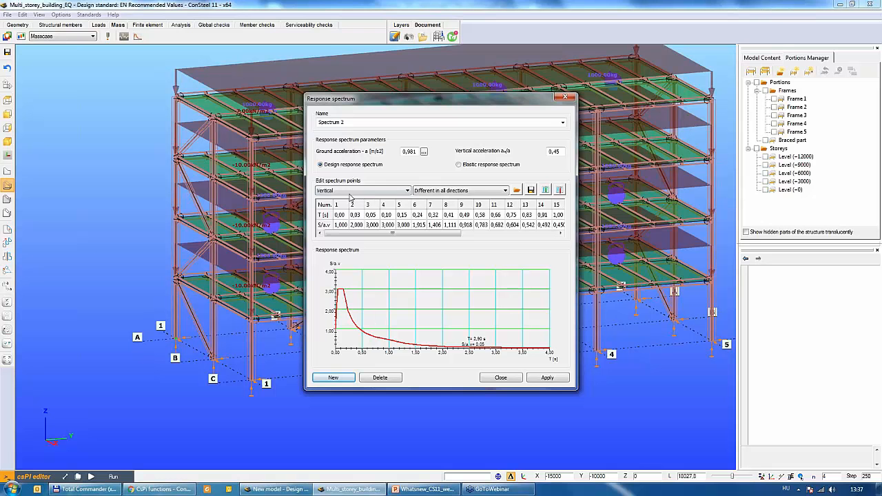
click(352, 193)
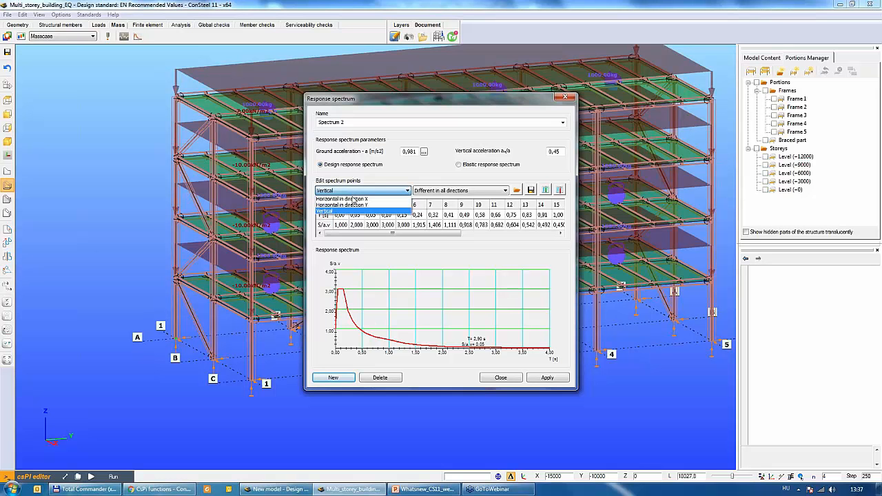
click(351, 199)
click(441, 190)
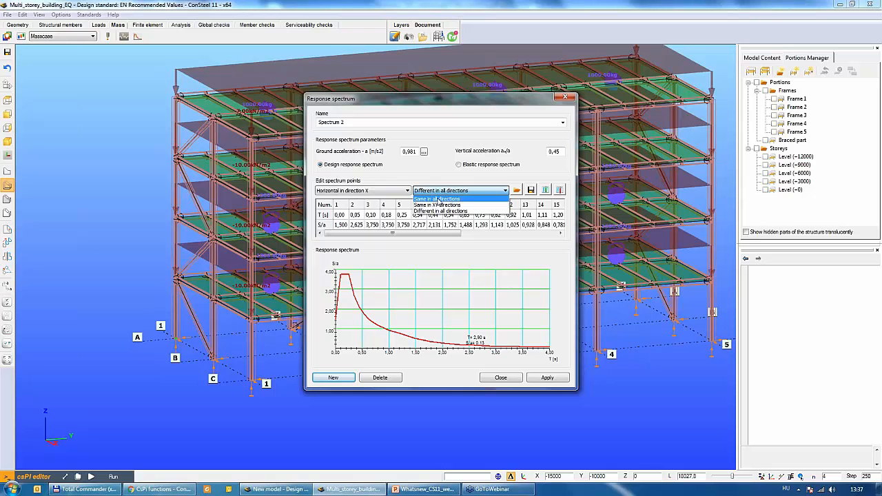
click(438, 199)
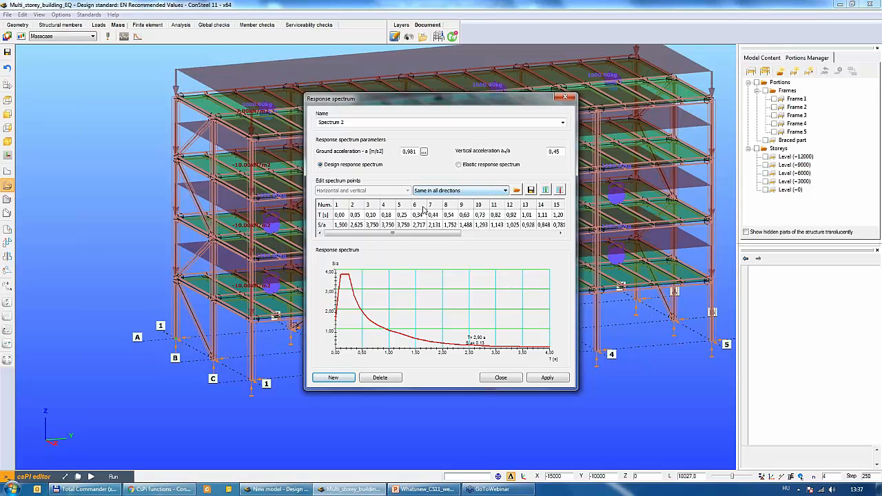
Set the S/a values of spectrum points 3, 4 and 5 to 4,000.
double_click(370, 225)
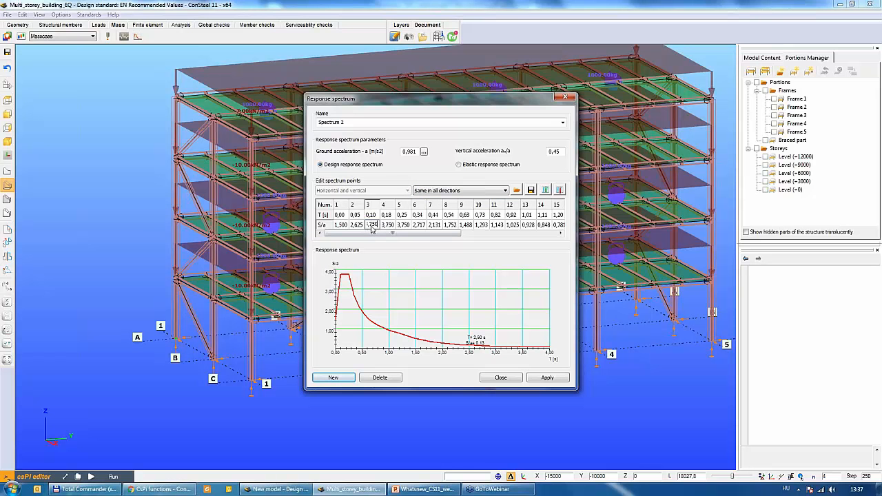
drag(376, 229, 344, 230)
text(40)
key(Return)
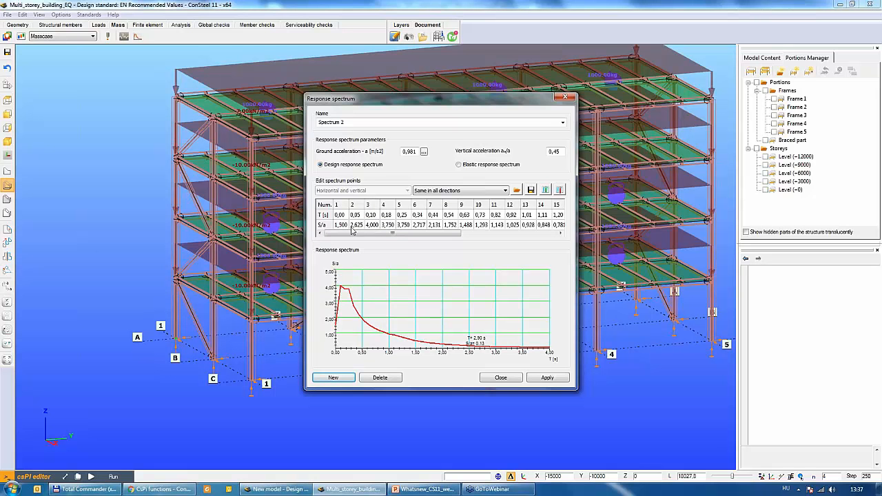
double_click(386, 226)
drag(393, 230, 372, 228)
text(4)
key(Return)
double_click(403, 226)
drag(407, 227, 383, 229)
text(4)
key(Return)
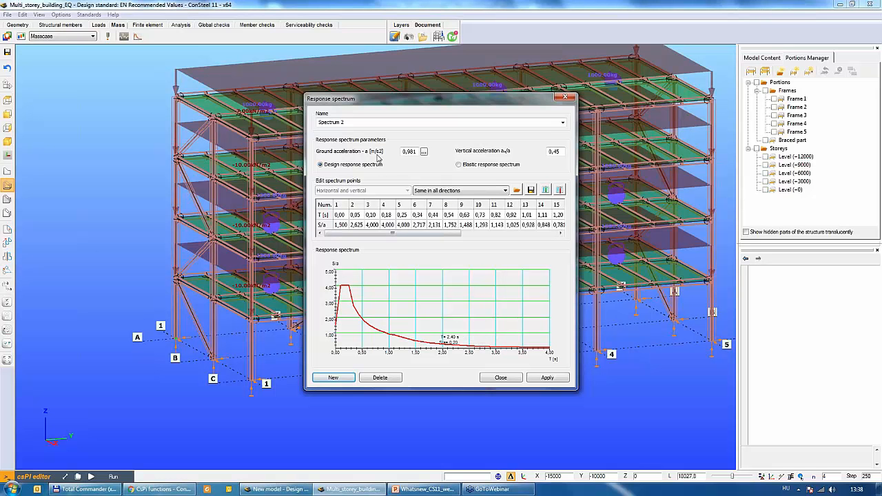
Rename the edited response spectrum as "User design" and apply it.
drag(346, 123, 317, 123)
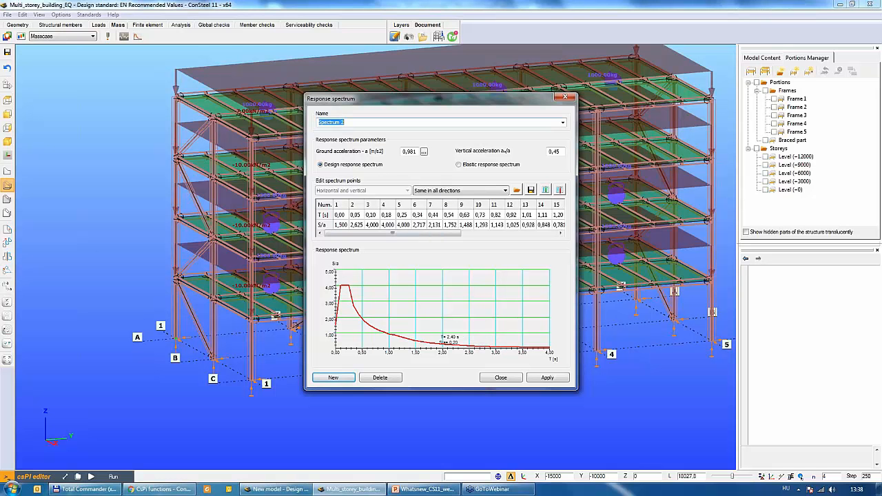
text(User design)
click(540, 377)
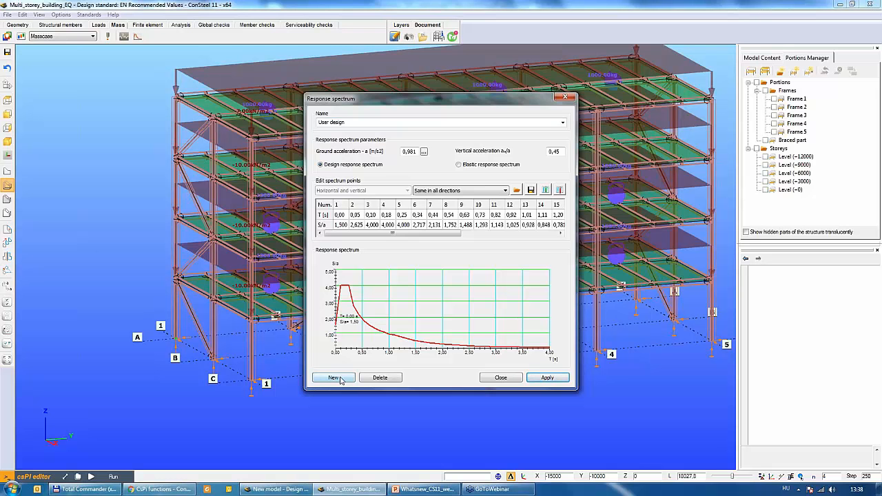
Create another user defined response spectrum as a clone of "Standard spectrum" and make it an elastic response spectrum.
click(335, 378)
click(341, 240)
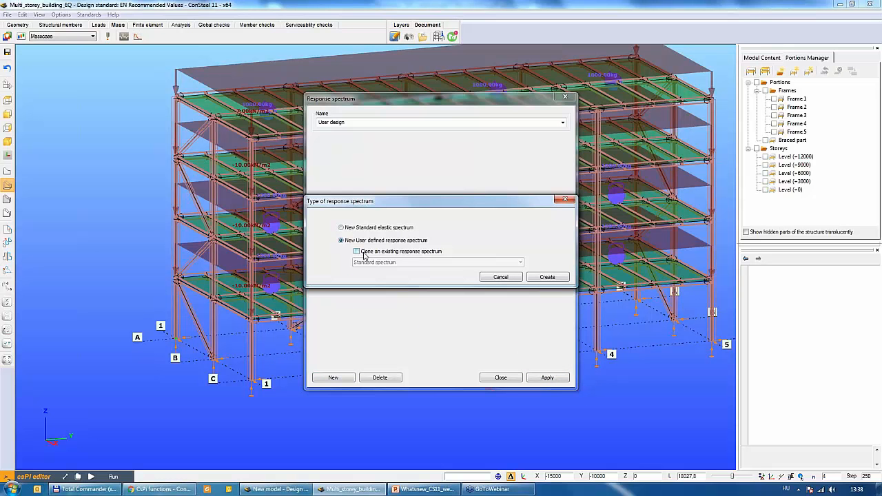
click(365, 255)
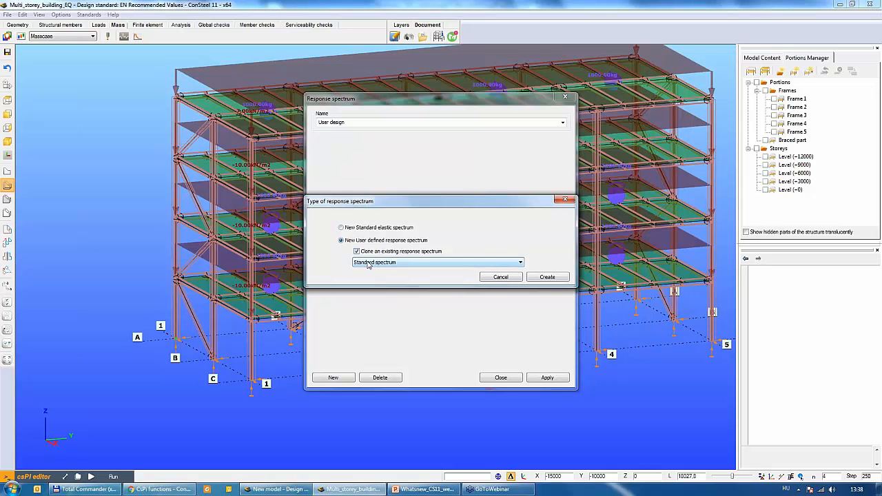
click(547, 278)
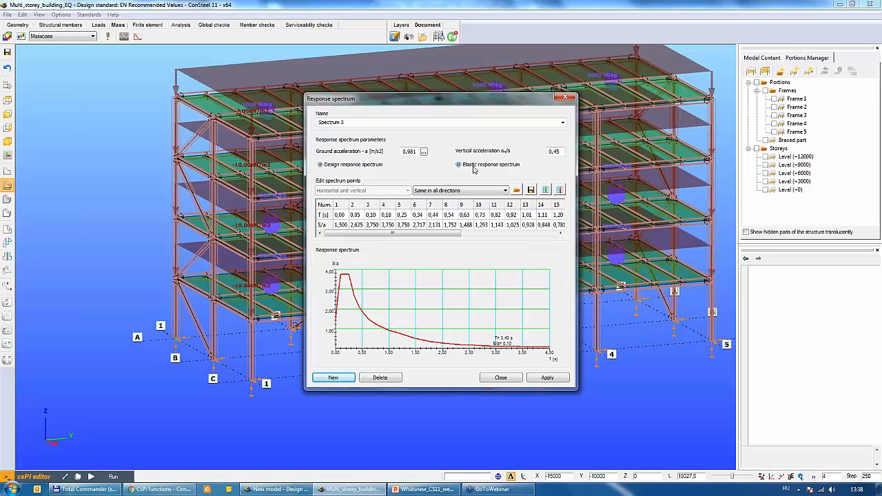
Set the S/a values of points 3, 4 and 5 of the elastic spectrum to 3,000.
click(375, 226)
click(376, 226)
mouse_move(377, 226)
mouse_down()
mouse_move(353, 226)
mouse_move(388, 226)
mouse_up()
text(3)
click(392, 225)
click(394, 224)
text(3)
click(406, 226)
click(408, 225)
text(3)
key(Return)
Name the elastic spectrum "User elastic", apply it and close the response spectrum settings.
drag(351, 124, 301, 126)
text(User elastic)
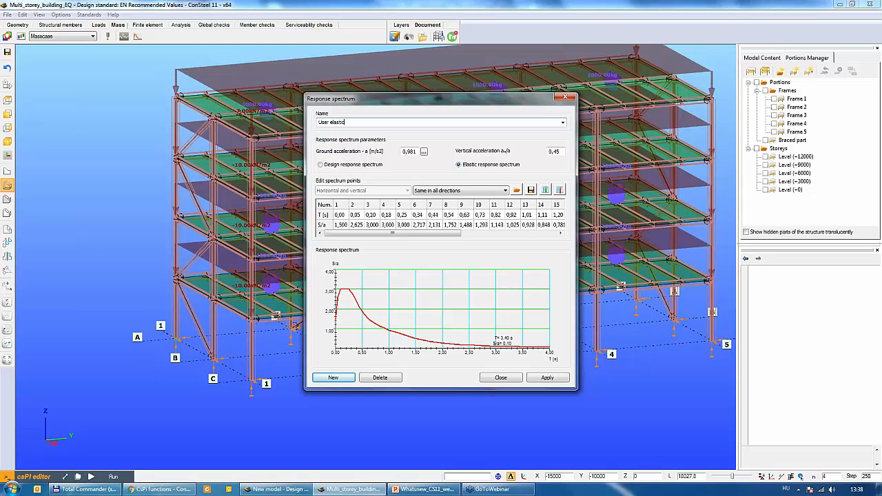
click(559, 378)
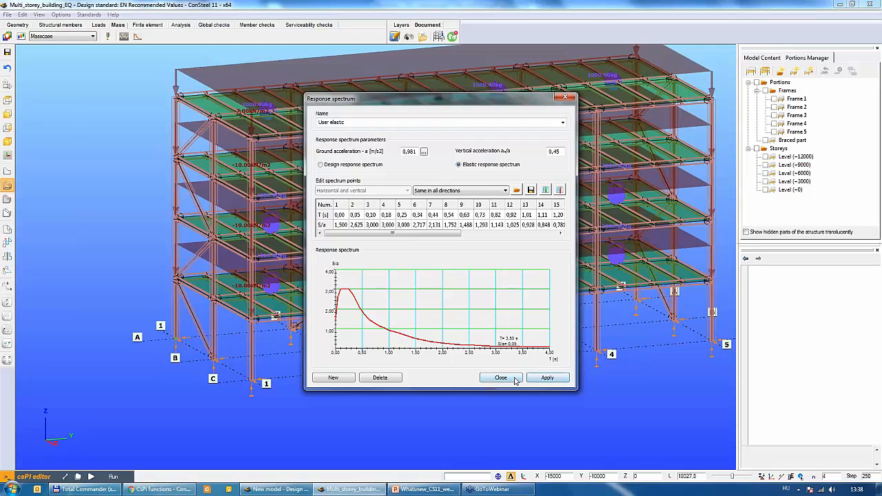
click(501, 377)
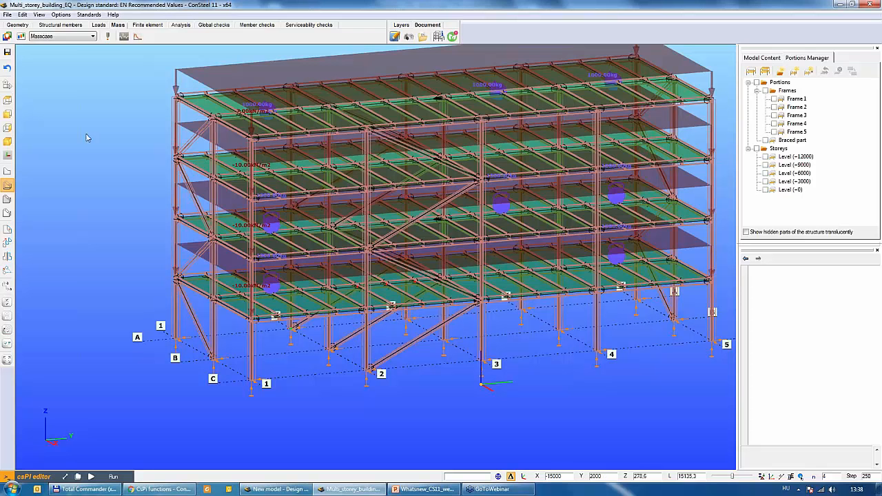
Open the seismic effect definition and use Mass combination-1 as its mass combination.
click(124, 39)
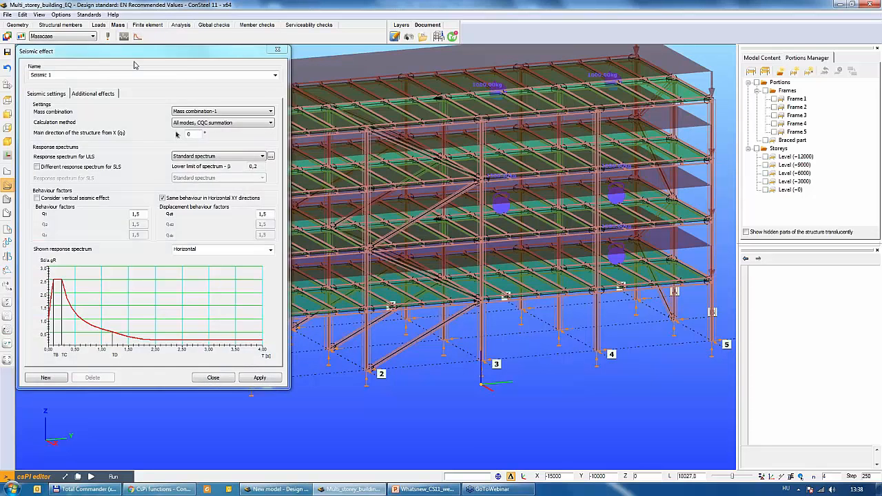
drag(136, 57, 329, 104)
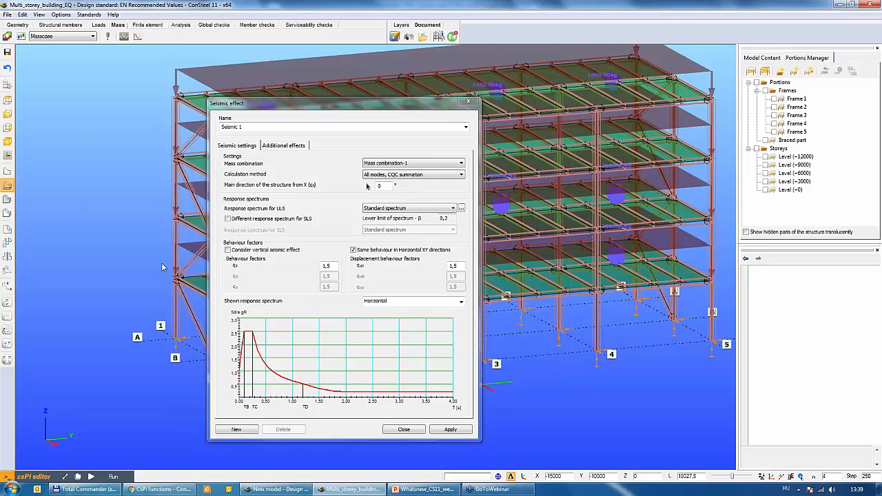
click(418, 162)
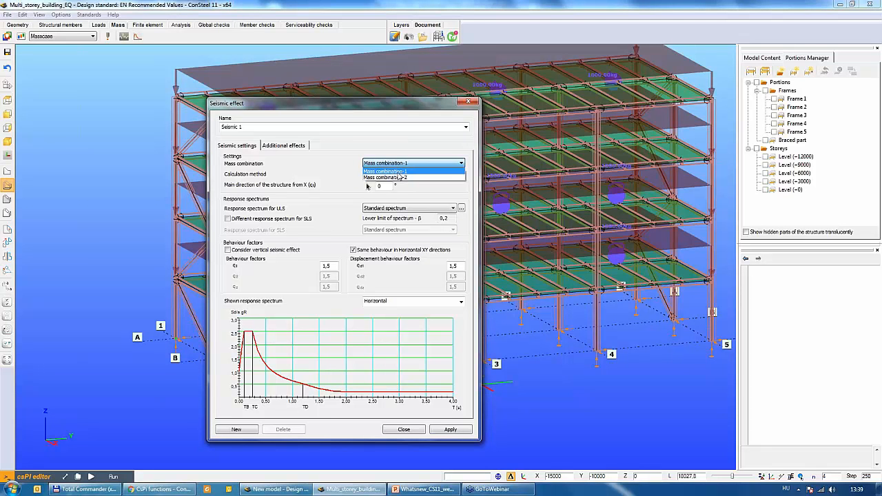
click(342, 171)
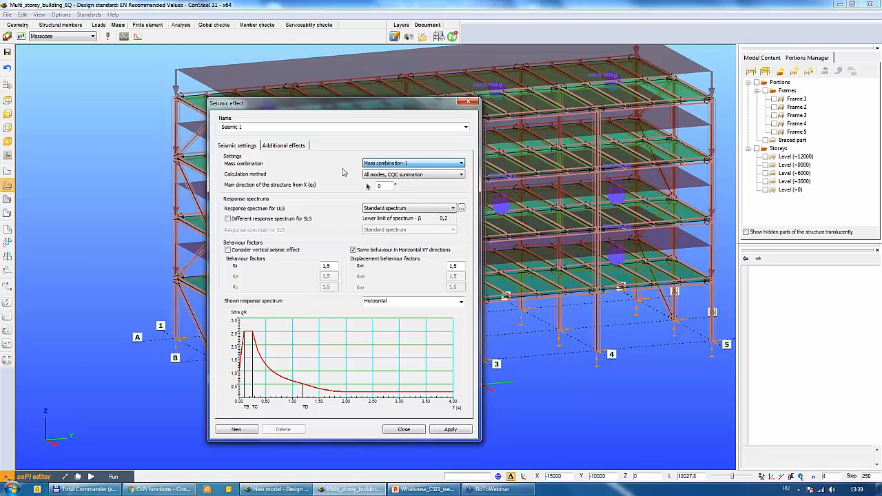
click(372, 164)
click(379, 173)
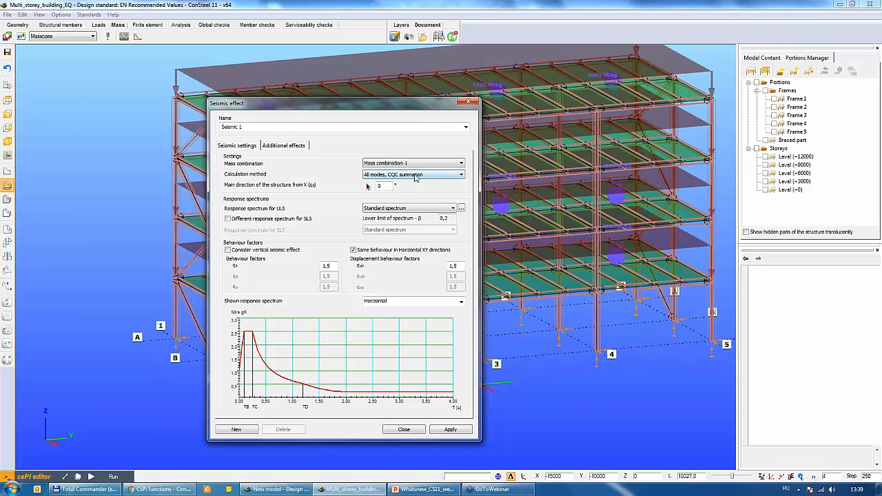
Keep "All modes, CQC summation" as the calculation method and "Standard spectrum" as the response spectrum for ULS.
click(416, 178)
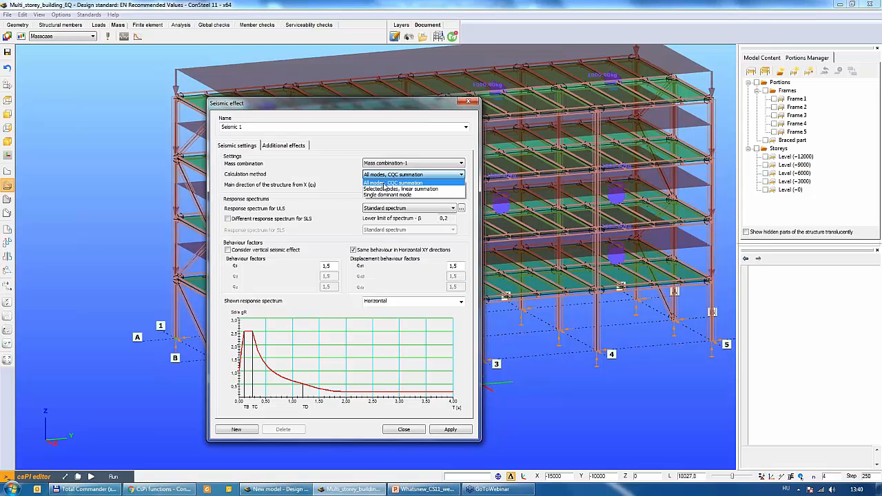
click(382, 183)
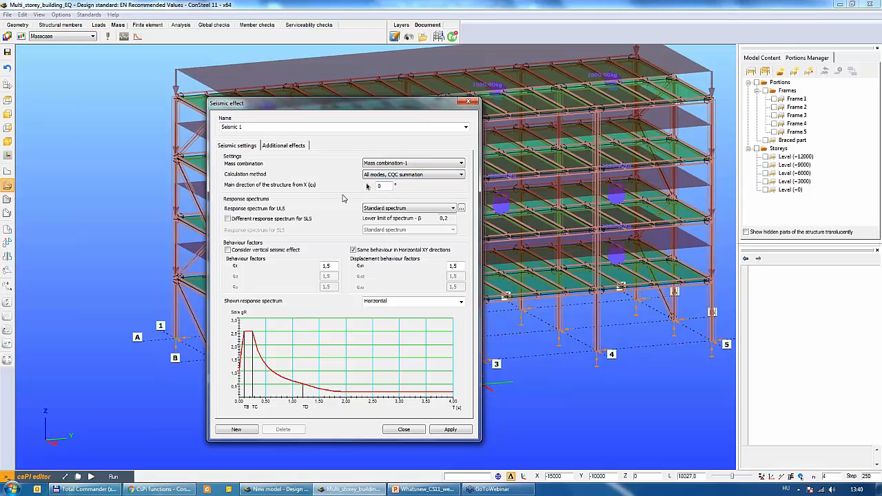
click(381, 186)
drag(384, 187, 375, 186)
click(432, 209)
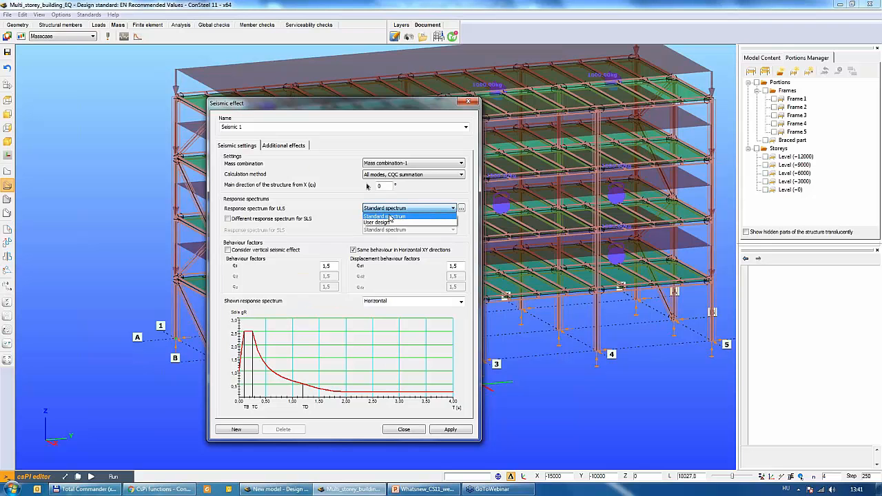
click(392, 217)
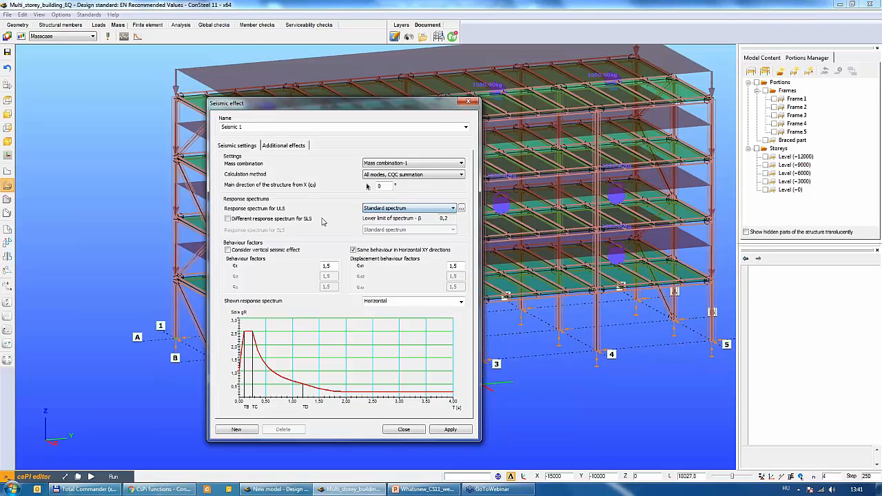
Enable a different response spectrum for SLS and the vertical seismic effect, and turn off the same behaviour in horizontal XY directions.
click(319, 219)
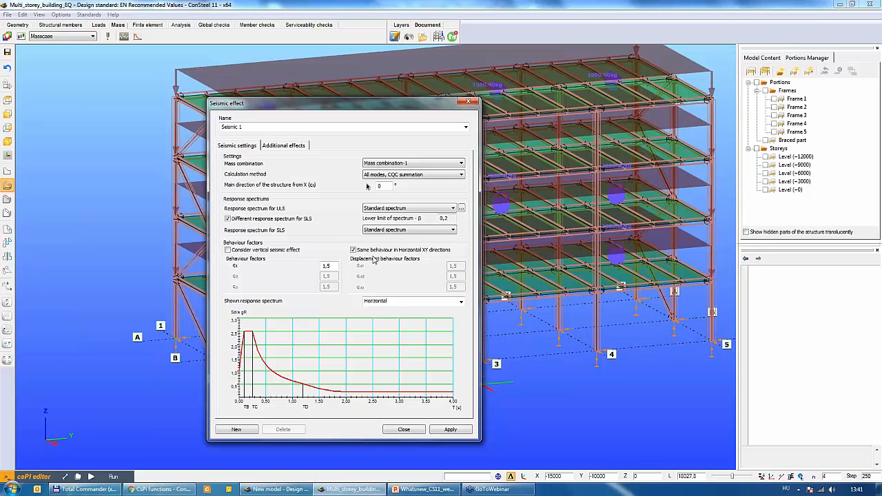
click(372, 251)
click(269, 252)
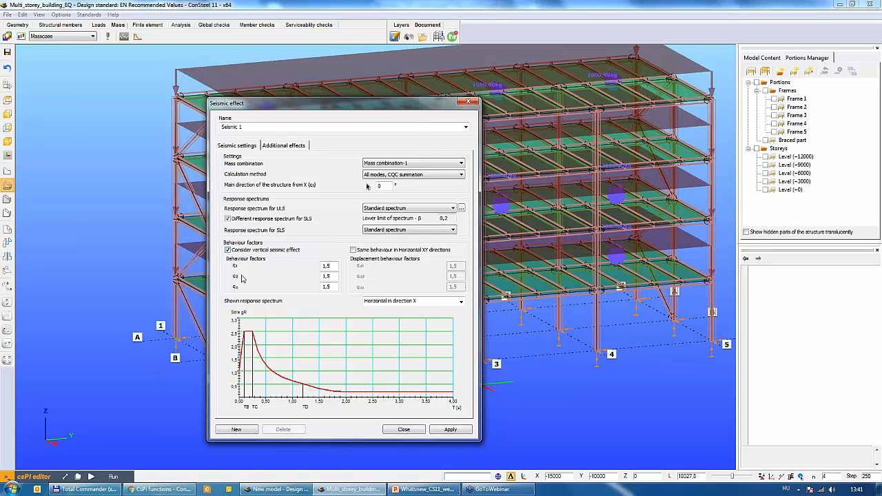
drag(334, 286, 306, 285)
Try "User design" as the response spectrum for ULS and switch back to "Standard spectrum".
click(382, 209)
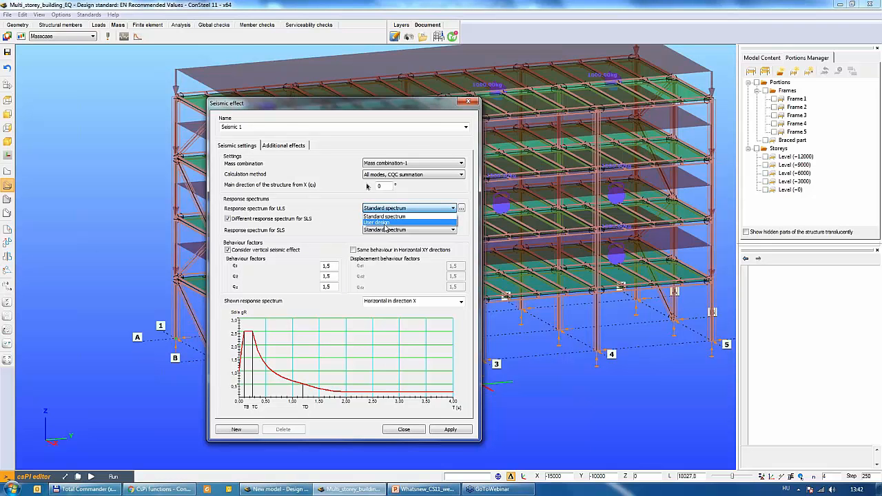
click(384, 222)
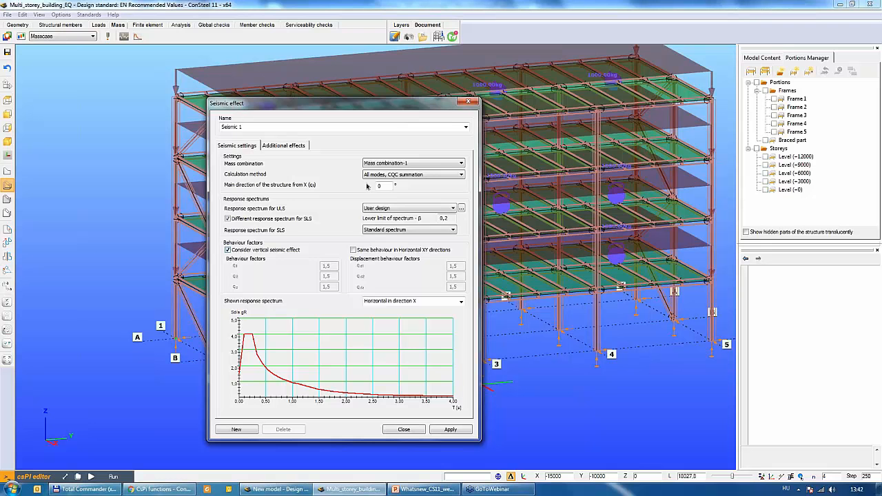
click(394, 208)
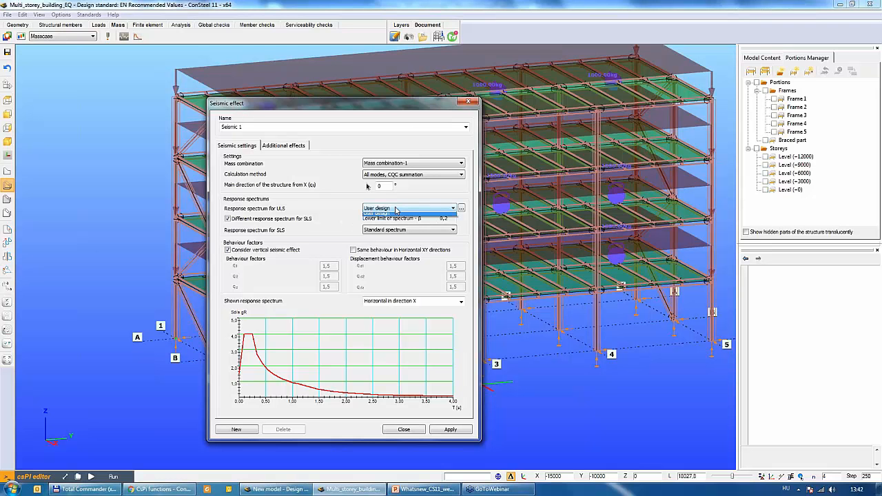
click(391, 220)
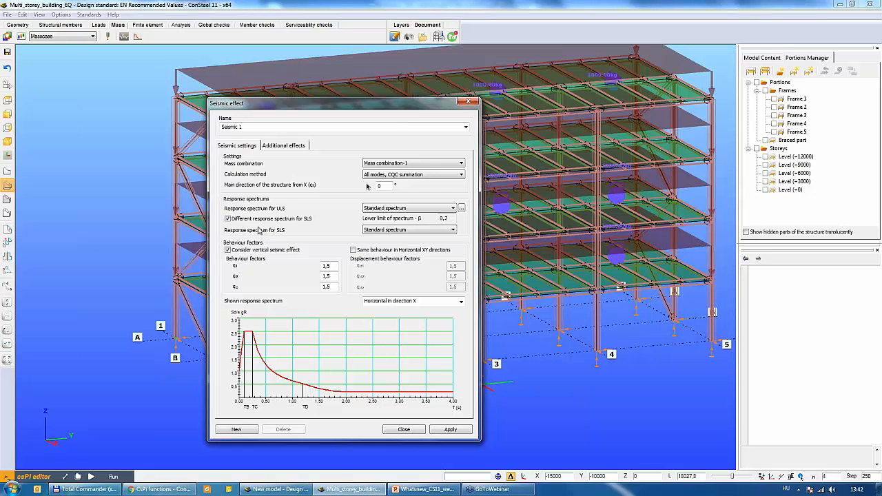
Restore the same behaviour in horizontal XY directions, and switch the different SLS response spectrum off and on again.
click(353, 250)
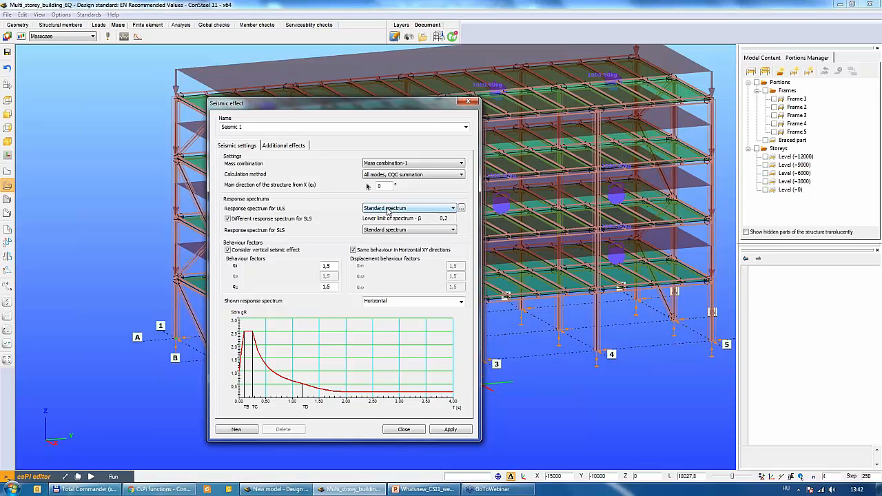
click(310, 221)
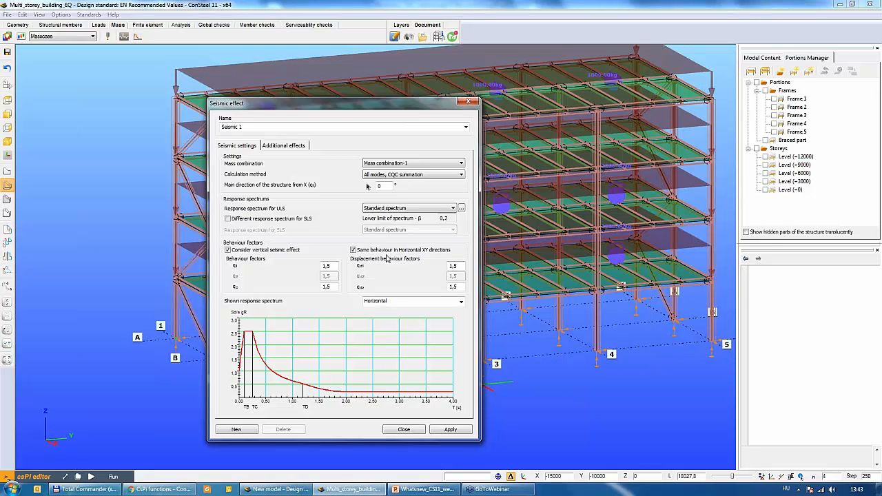
click(246, 221)
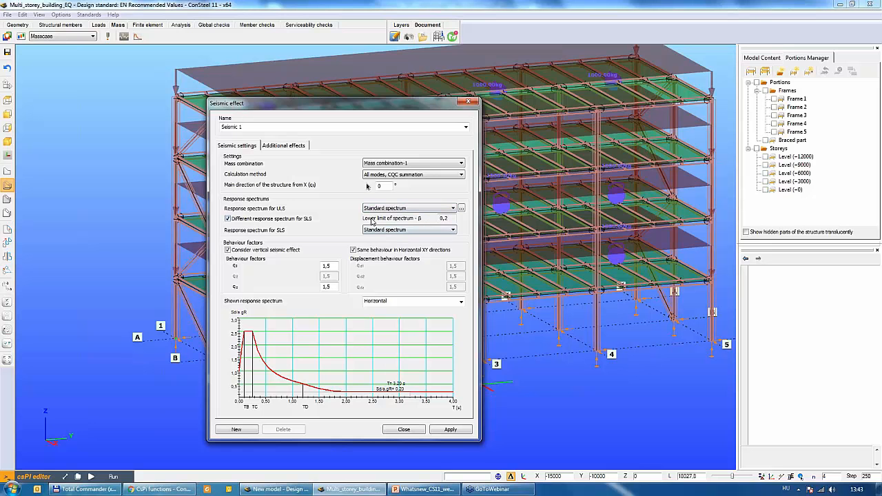
Assign "User design" as the response spectrum for ULS and "User elastic" for SLS.
click(393, 230)
click(394, 230)
click(401, 208)
click(395, 226)
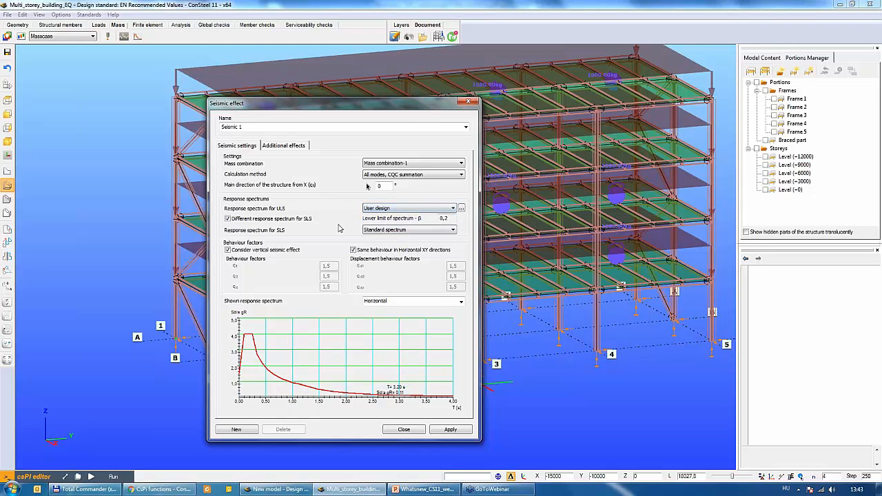
click(407, 230)
click(405, 236)
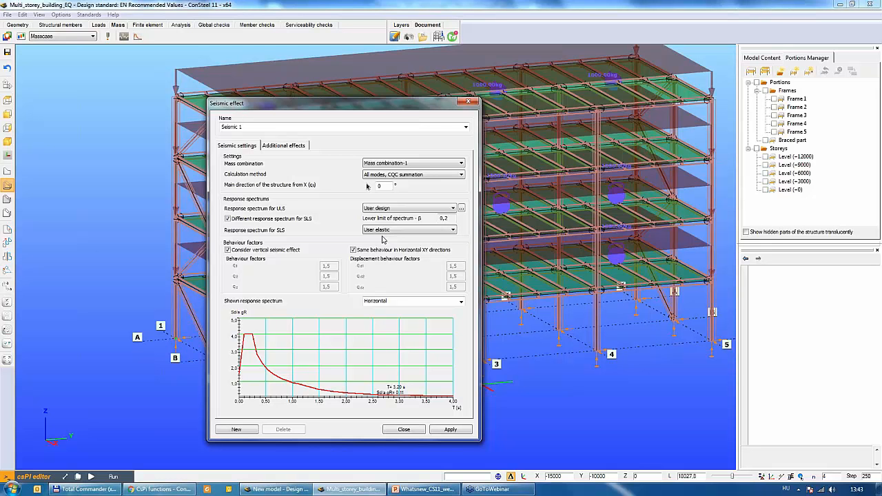
View the horizontal and vertical spectra for ULS and SLS, return to ULS horizontal, and apply the seismic effect.
click(421, 303)
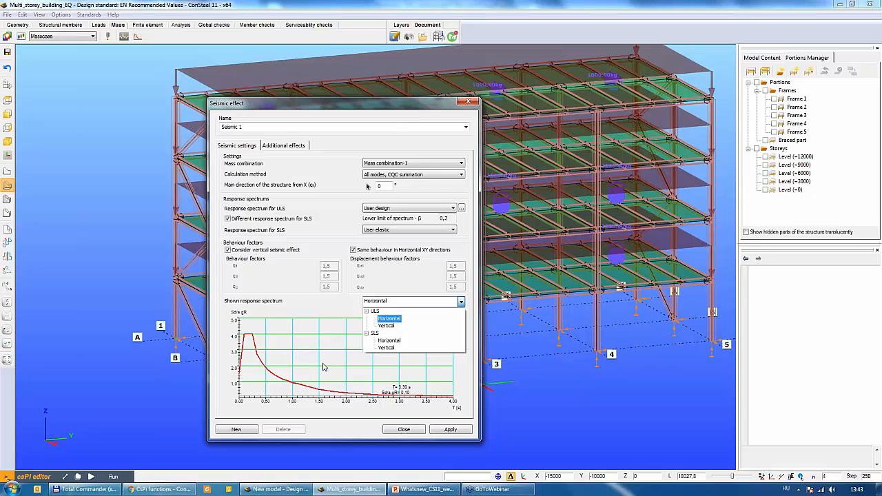
click(391, 319)
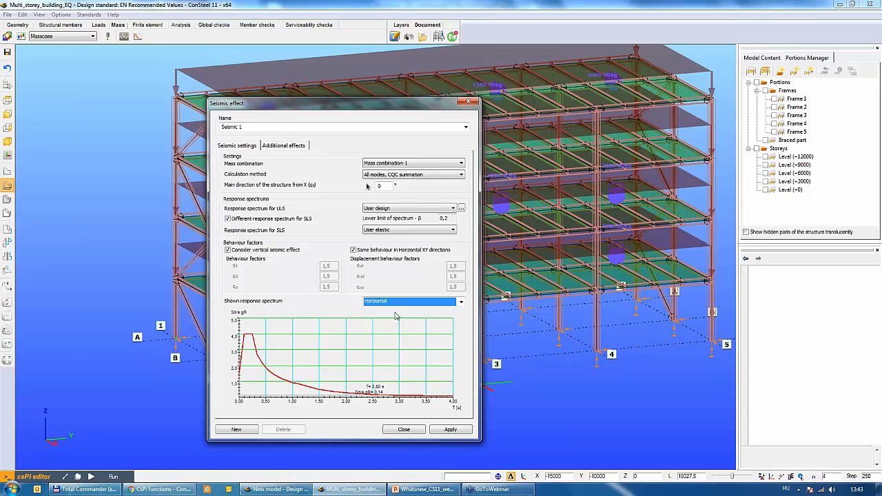
click(399, 303)
click(384, 326)
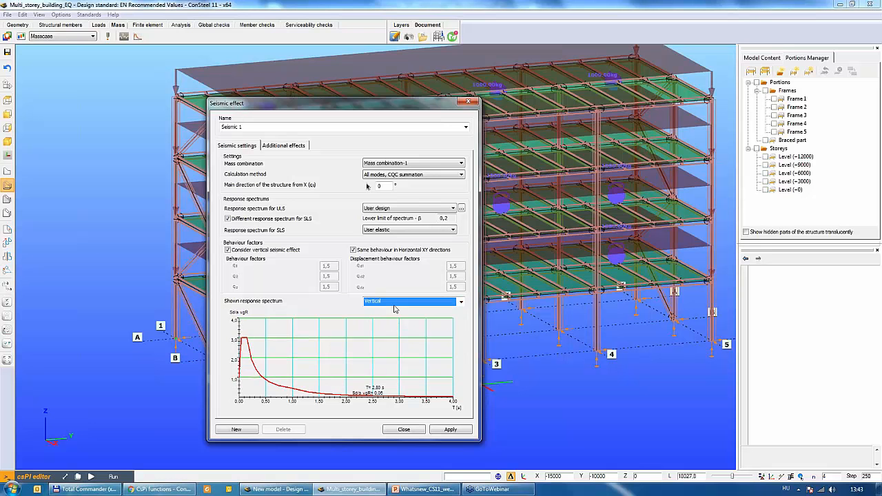
click(396, 304)
click(389, 340)
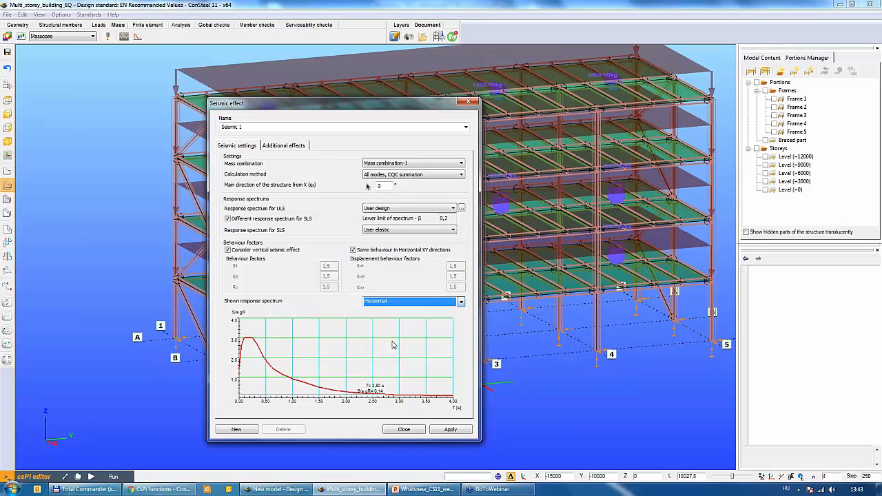
click(397, 302)
click(386, 347)
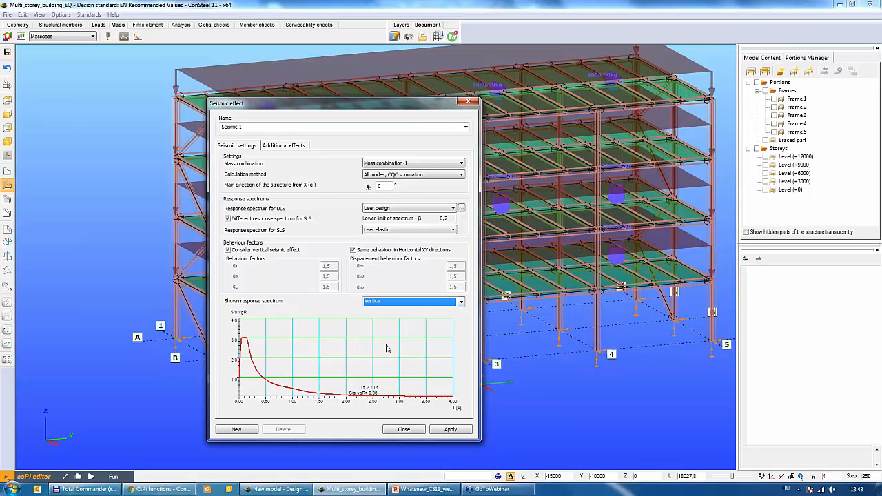
click(397, 301)
click(388, 319)
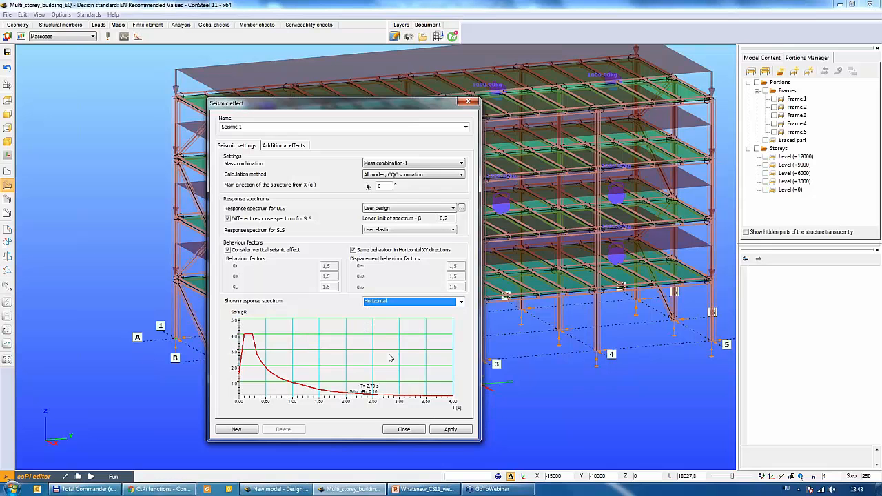
click(452, 430)
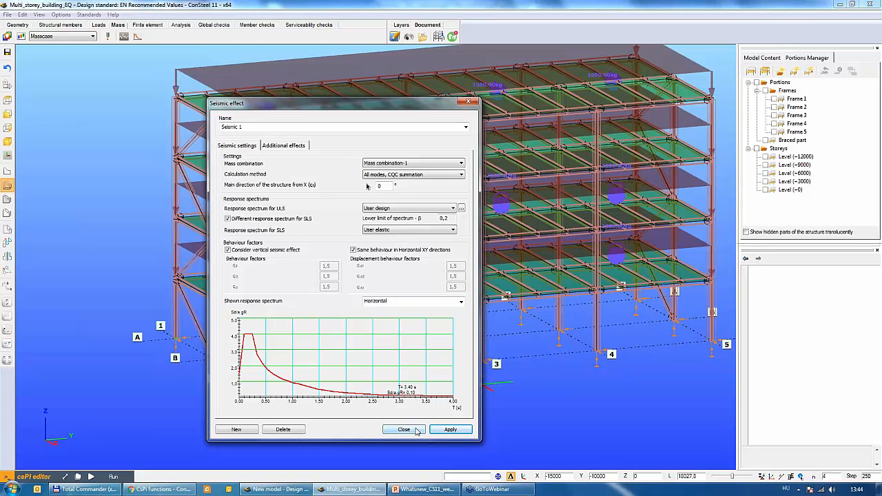
Close the seismic effect settings and add a Seismic load group of type "Response spectrum based" that uses Seismic 1.
click(413, 430)
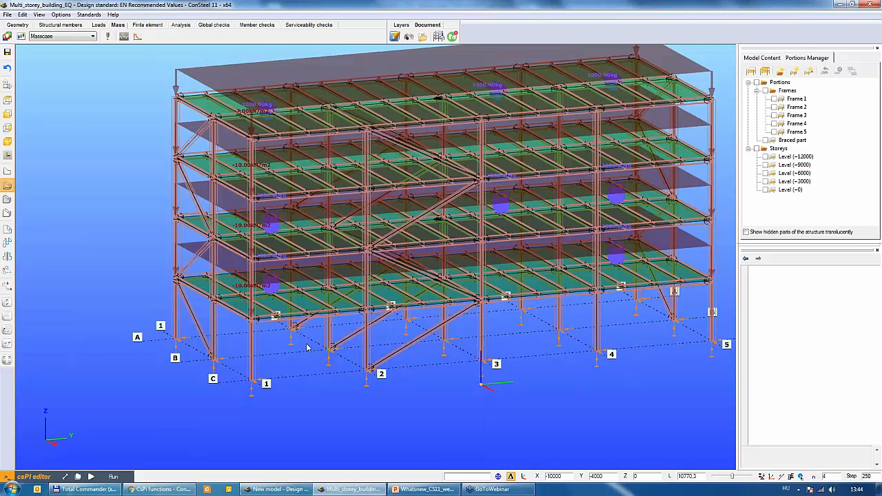
click(98, 26)
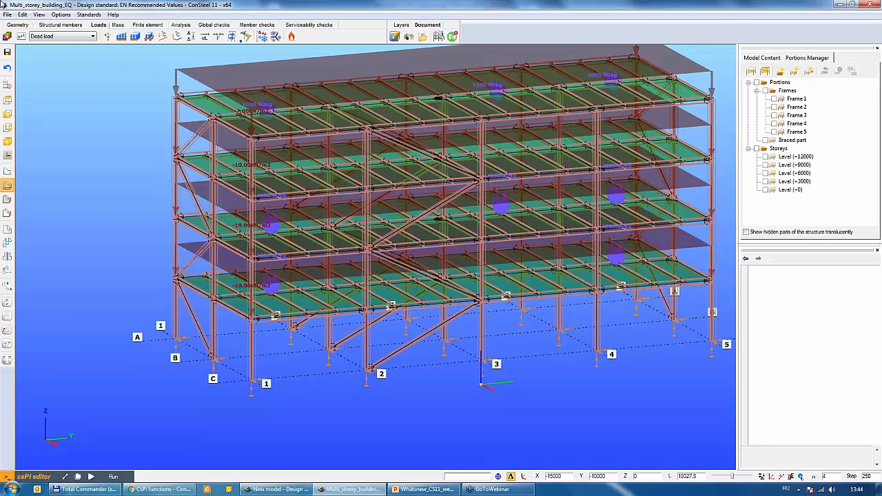
click(7, 36)
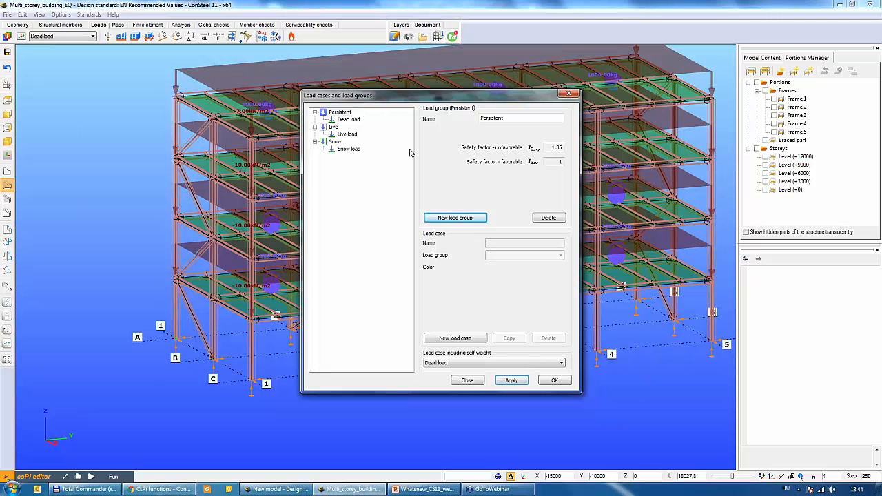
click(449, 219)
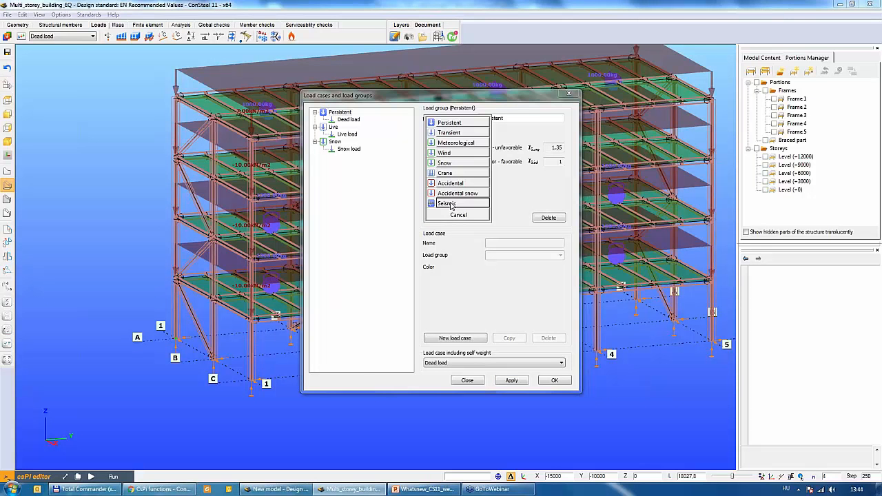
click(450, 204)
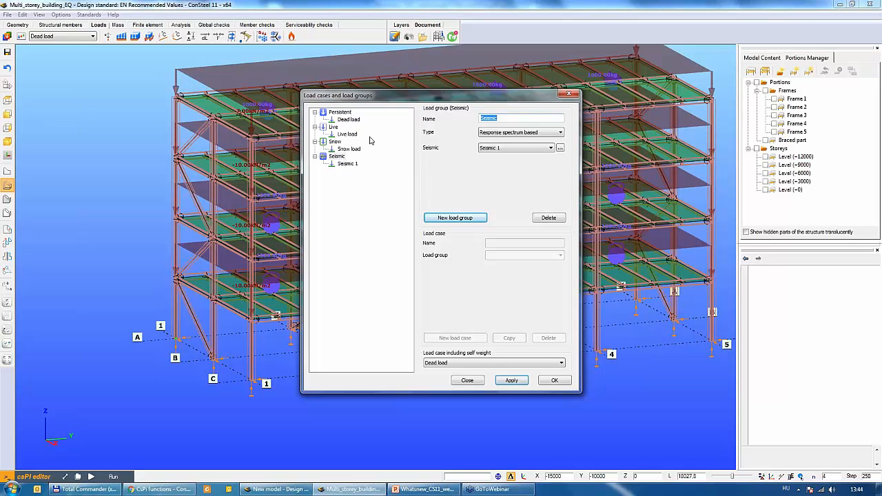
click(506, 149)
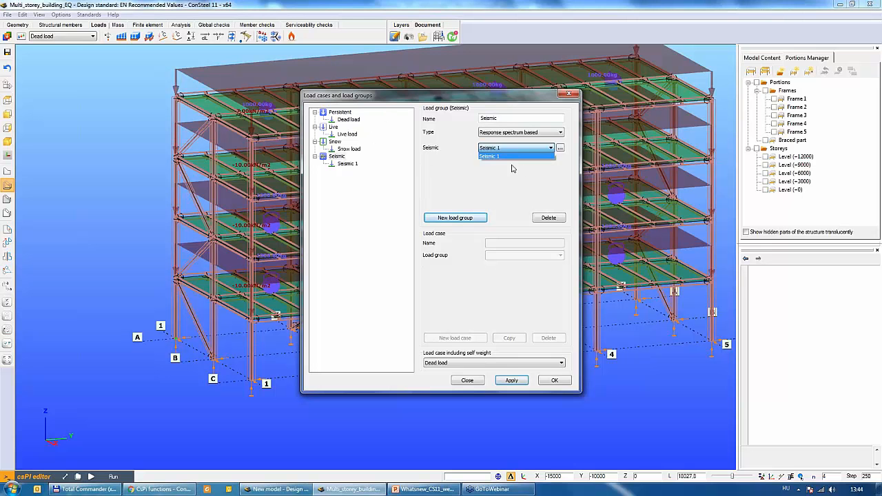
click(518, 170)
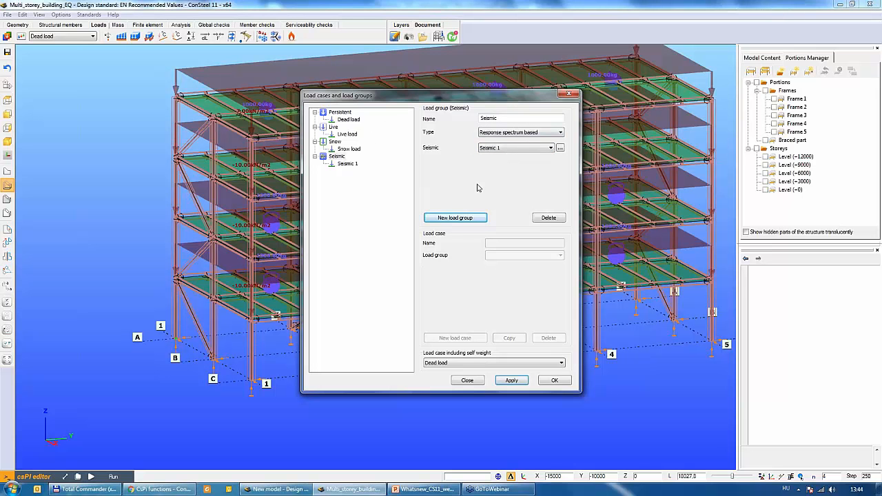
click(556, 381)
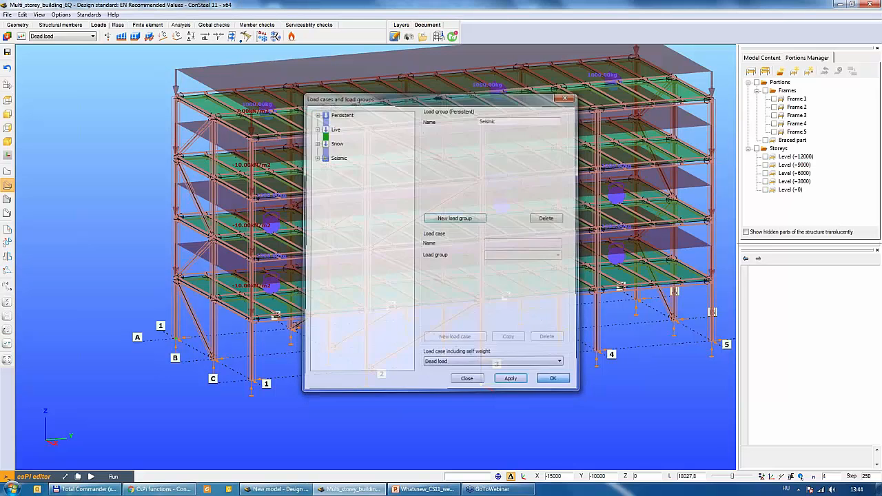
Examine the ultimate and serviceability limit state options for automatic load combination generation, and close without generating any.
click(22, 37)
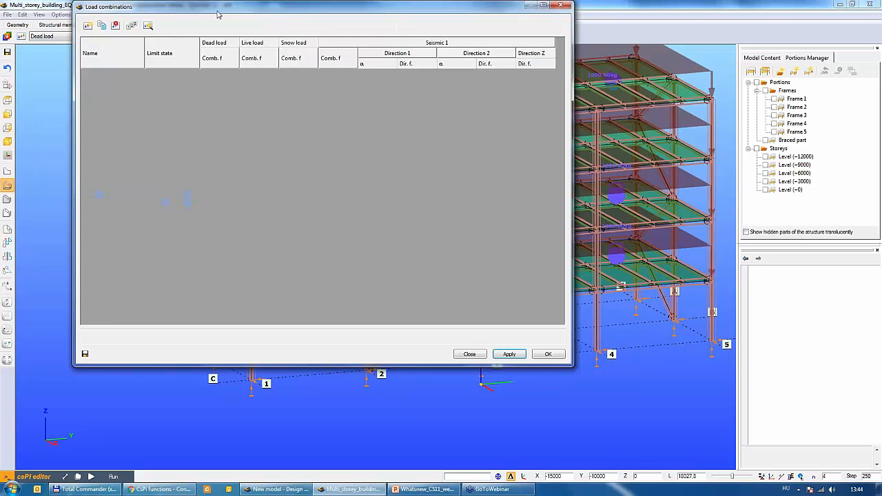
drag(220, 14, 284, 85)
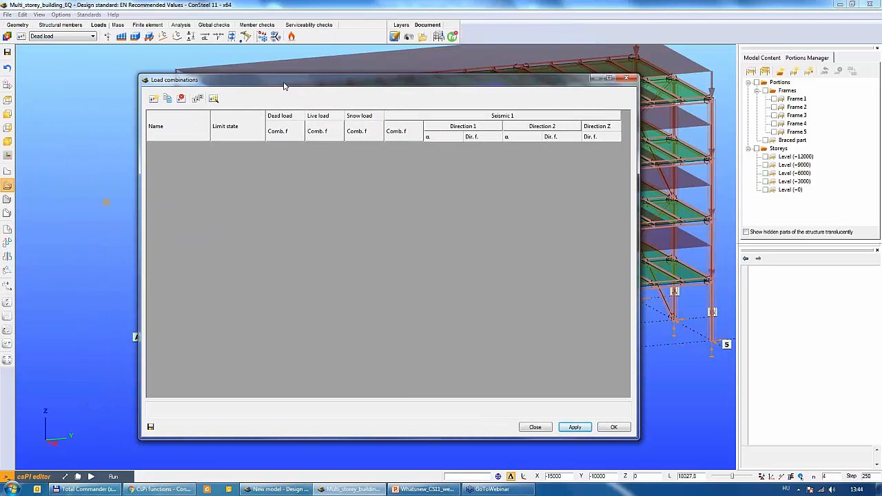
click(213, 99)
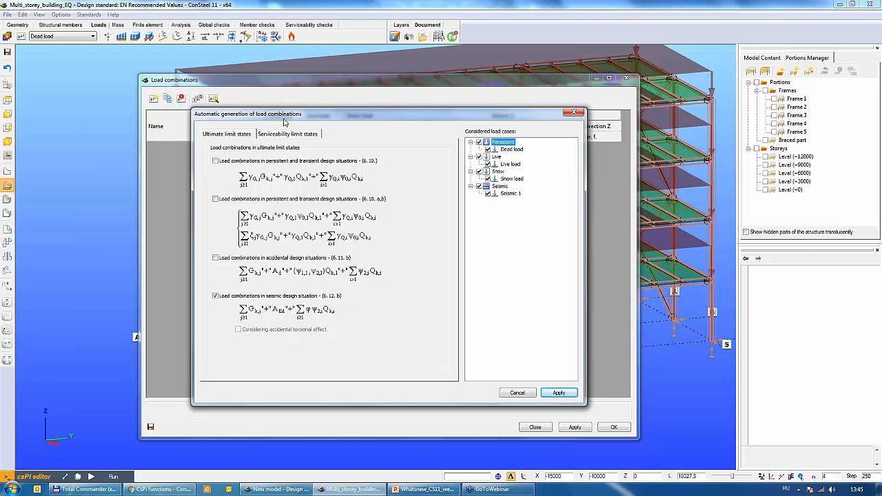
drag(288, 126, 283, 136)
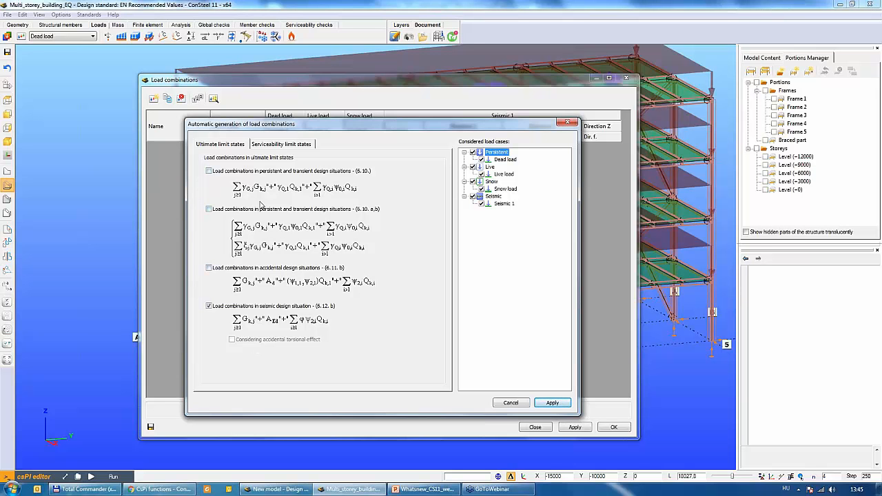
click(273, 146)
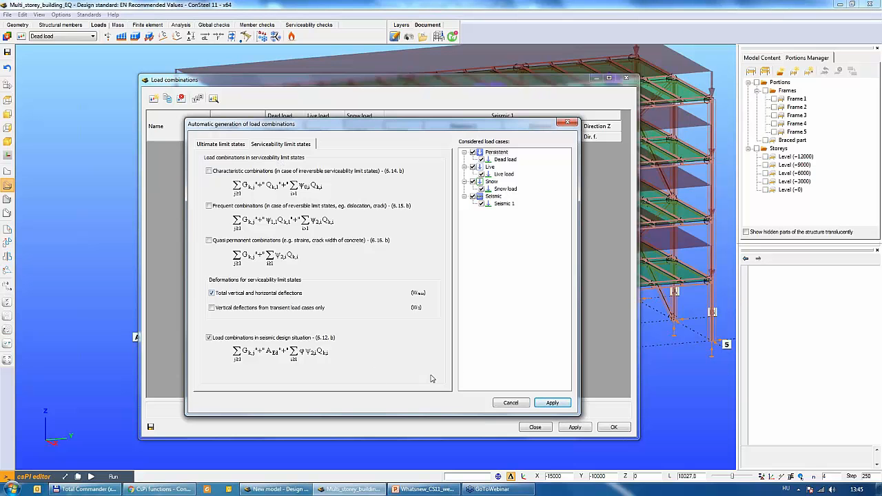
click(220, 144)
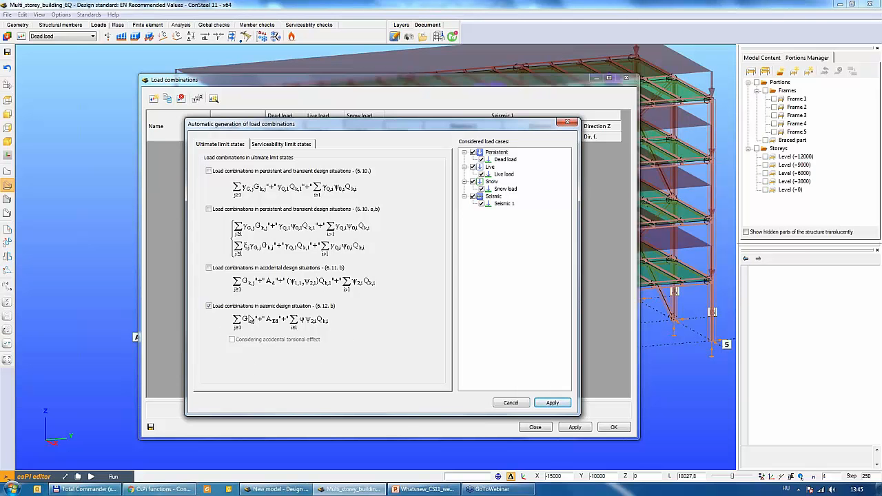
click(511, 403)
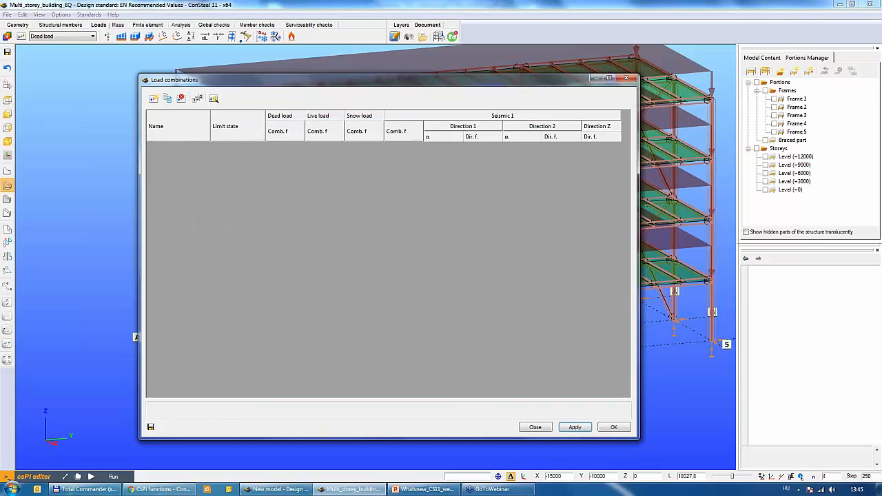
click(529, 424)
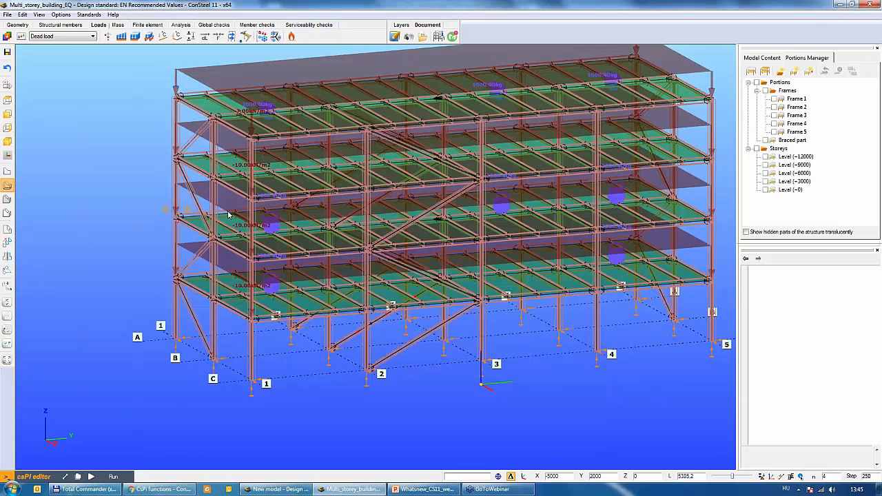
Include all storeys for accidental torsional and second order effects in the Seismic 1 effect.
click(117, 26)
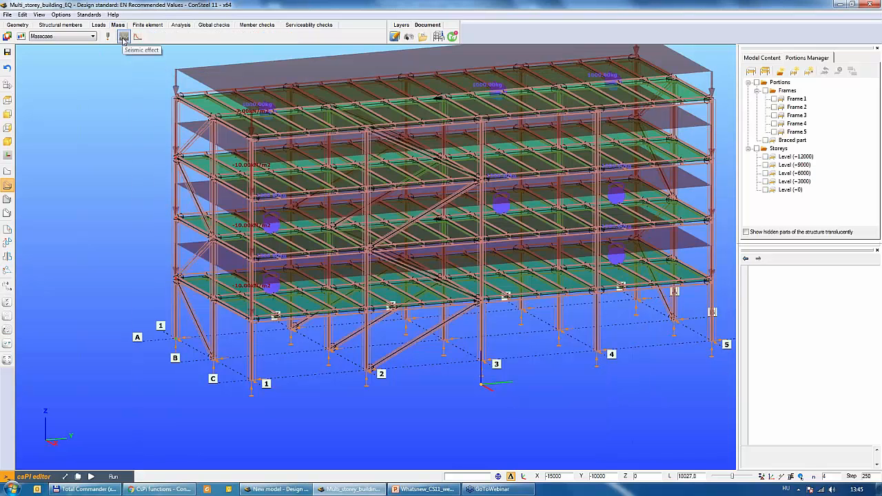
click(124, 37)
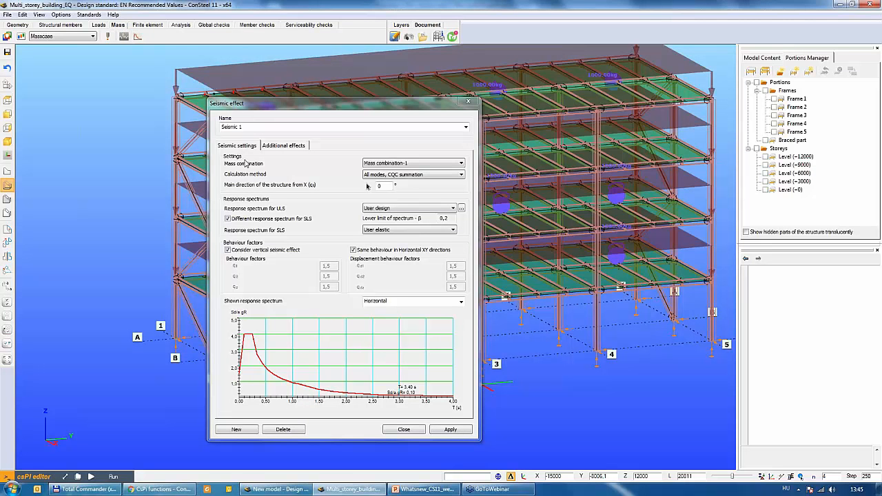
click(282, 146)
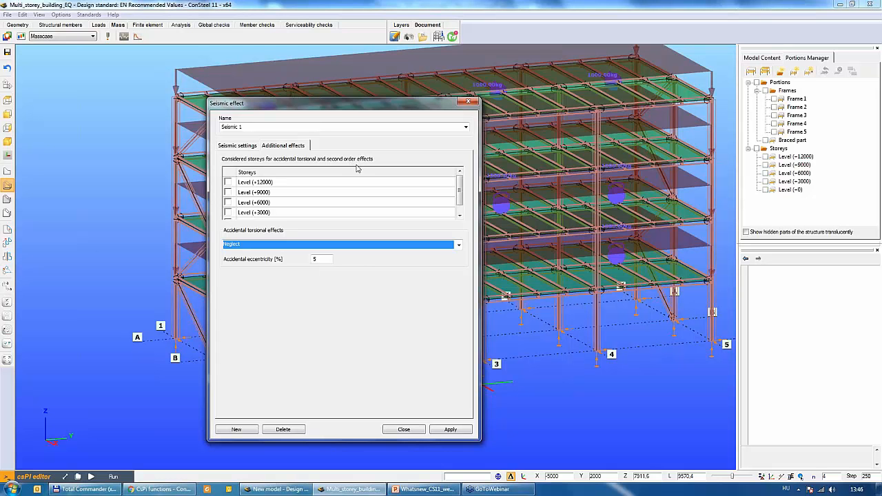
click(231, 172)
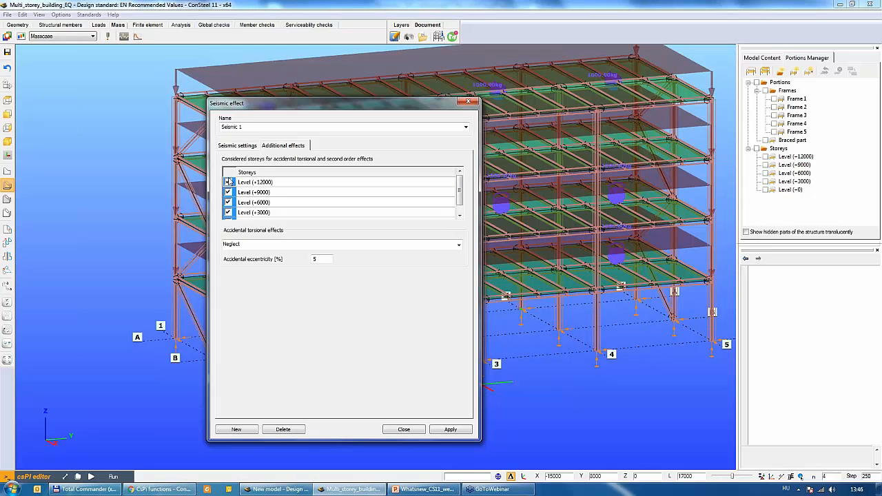
Set accidental torsional effects to the two-case considered combinations option, keep the 5% eccentricity, and apply the seismic effect.
click(269, 246)
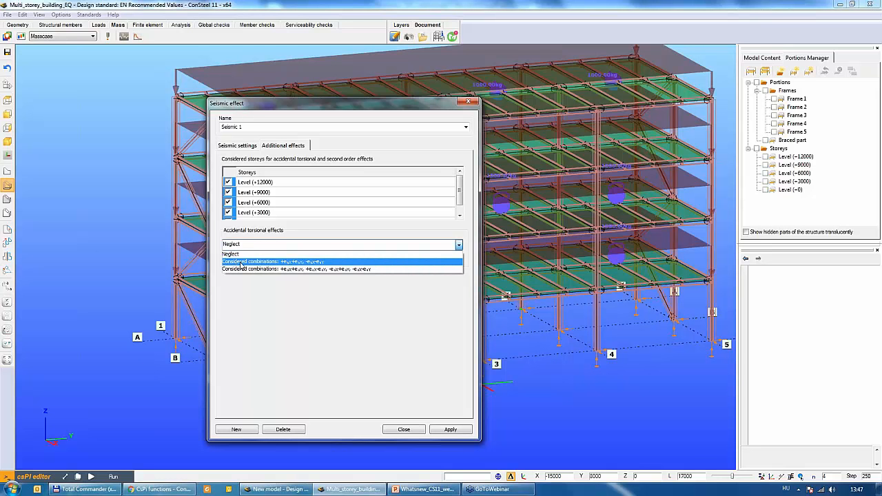
click(300, 263)
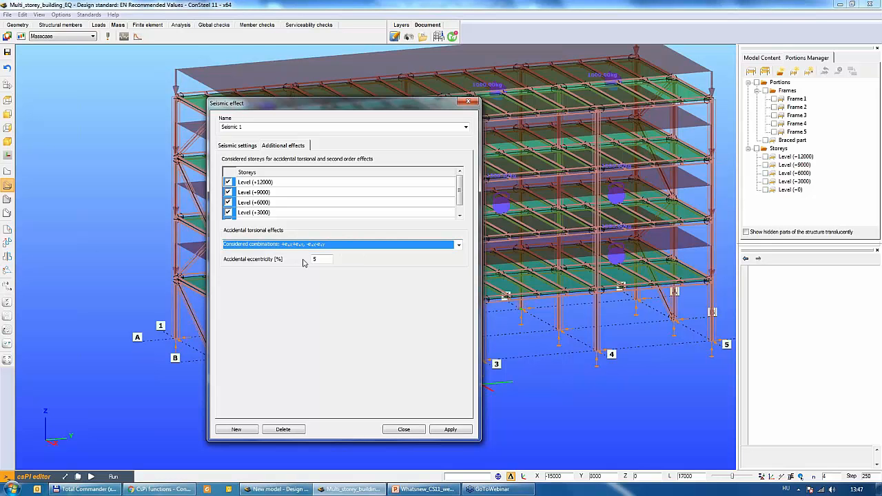
click(324, 258)
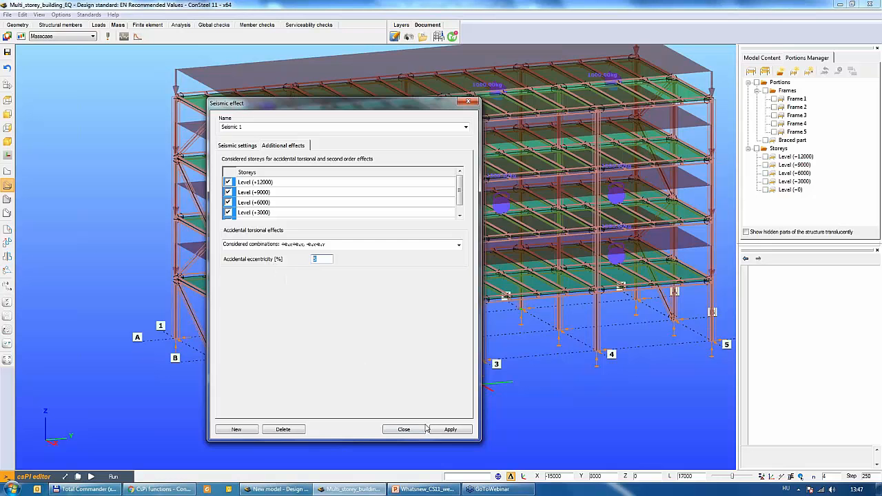
click(451, 430)
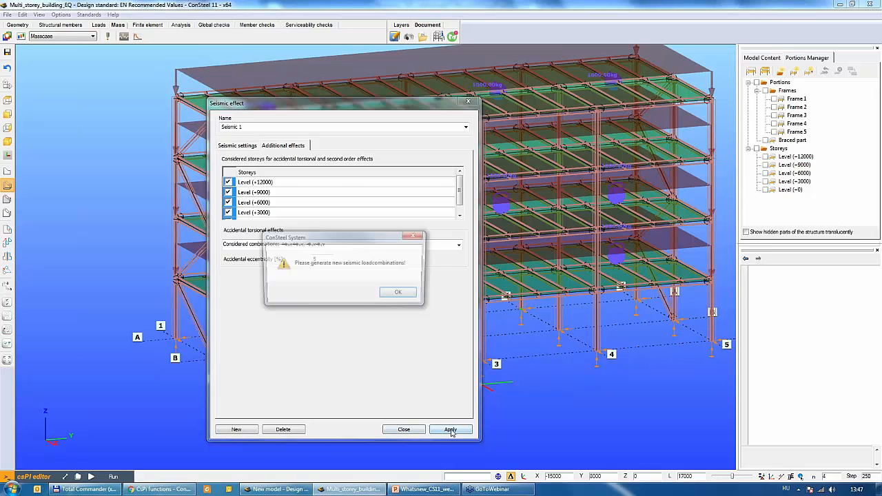
click(400, 294)
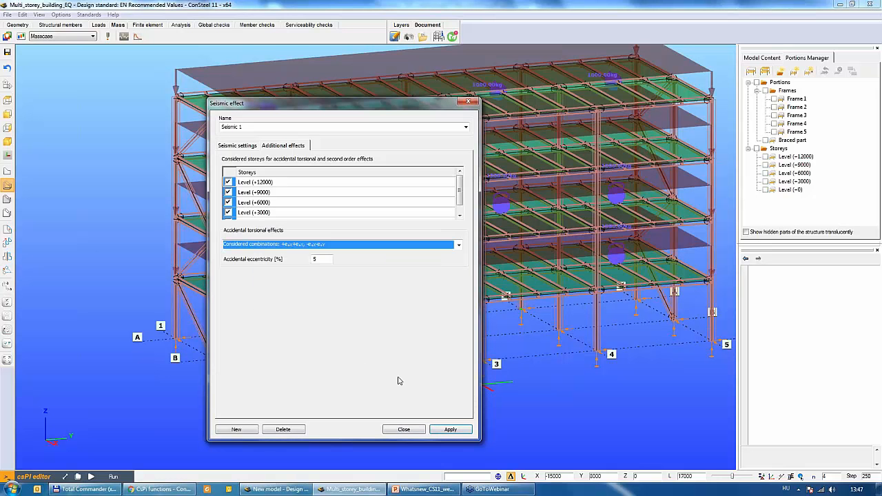
click(403, 428)
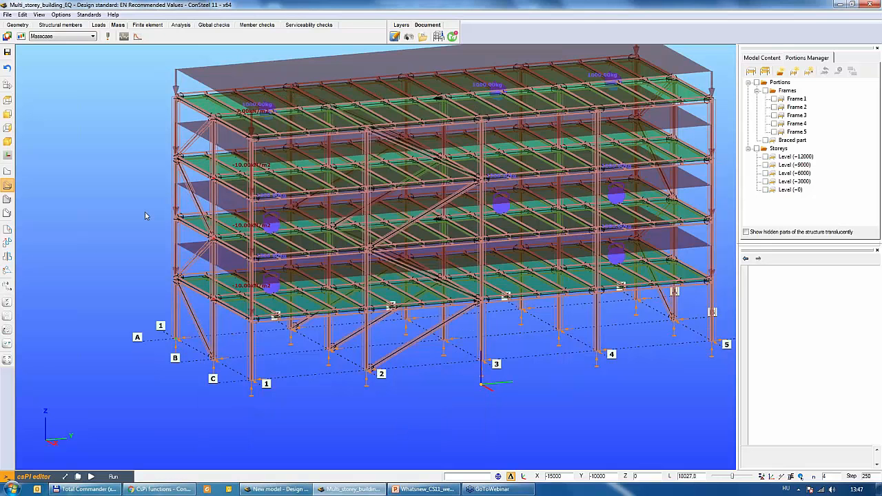
Generate the seismic design situation (6.12. b) load combinations for ultimate and serviceability limit states, considering the accidental torsional effect.
click(99, 26)
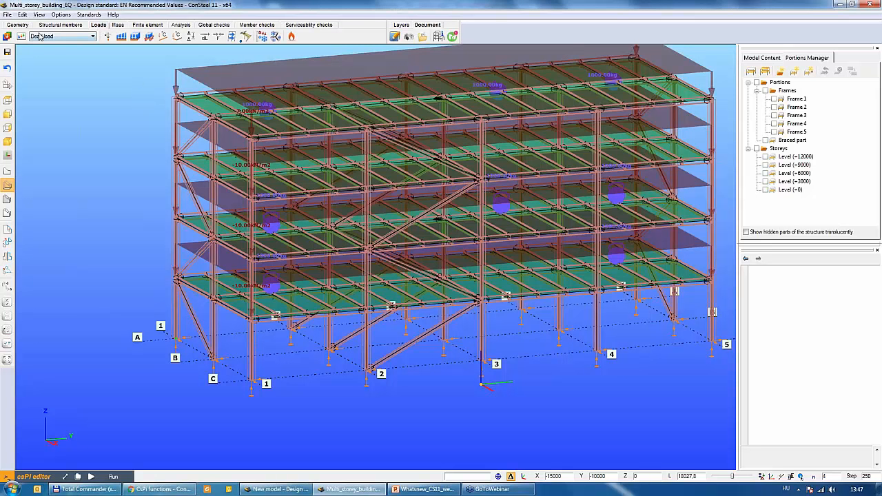
click(22, 36)
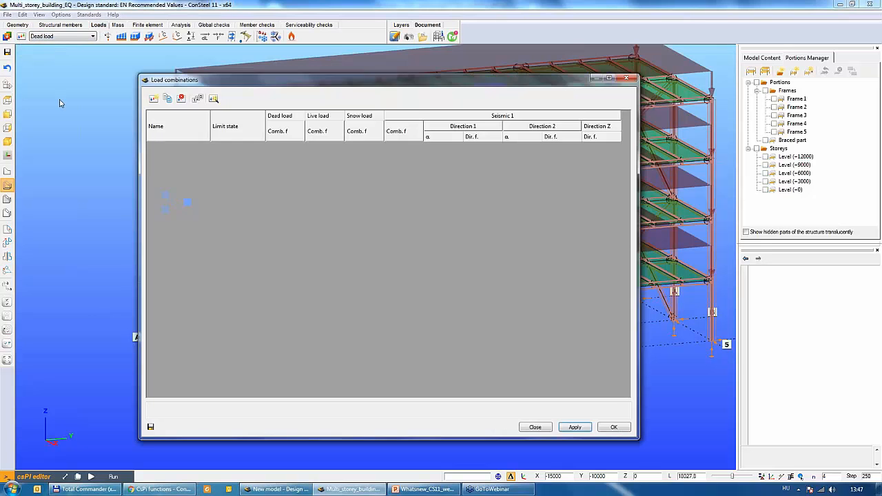
click(214, 99)
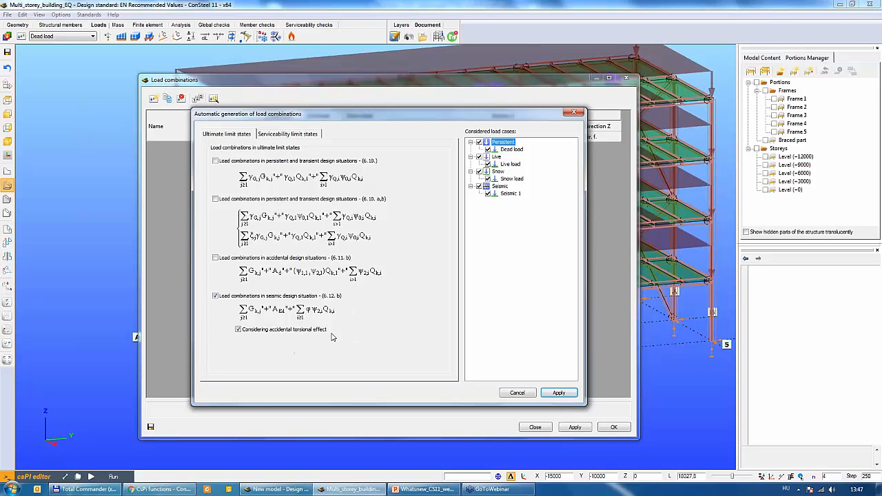
click(239, 330)
click(299, 135)
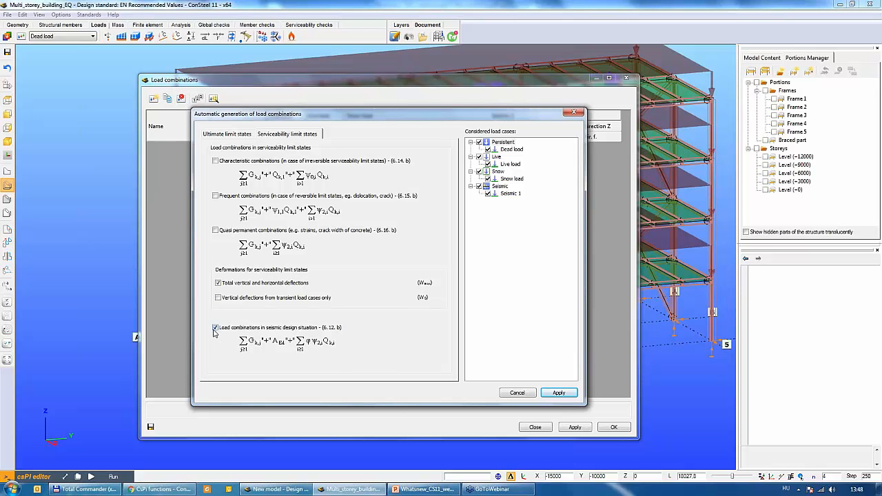
click(564, 394)
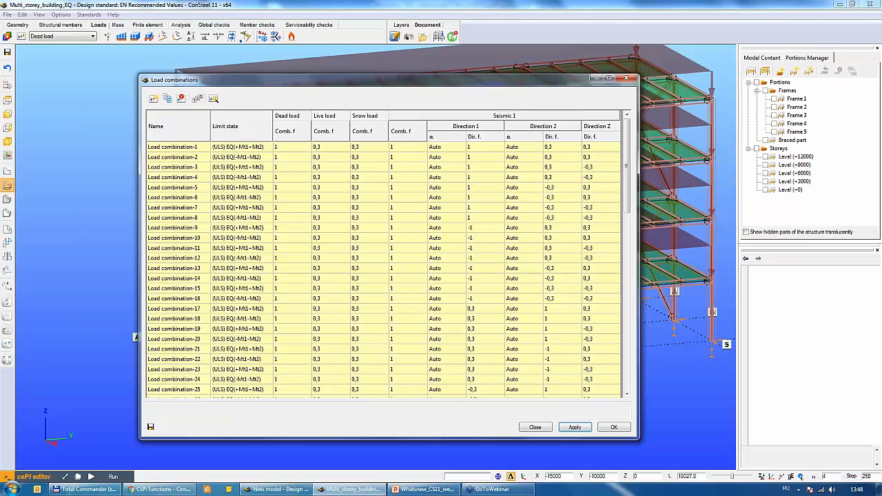
Try a Direction 1 α of 1,5 for Load combination-1 and restore it to Auto.
drag(631, 190, 607, 173)
drag(626, 155, 631, 135)
double_click(443, 148)
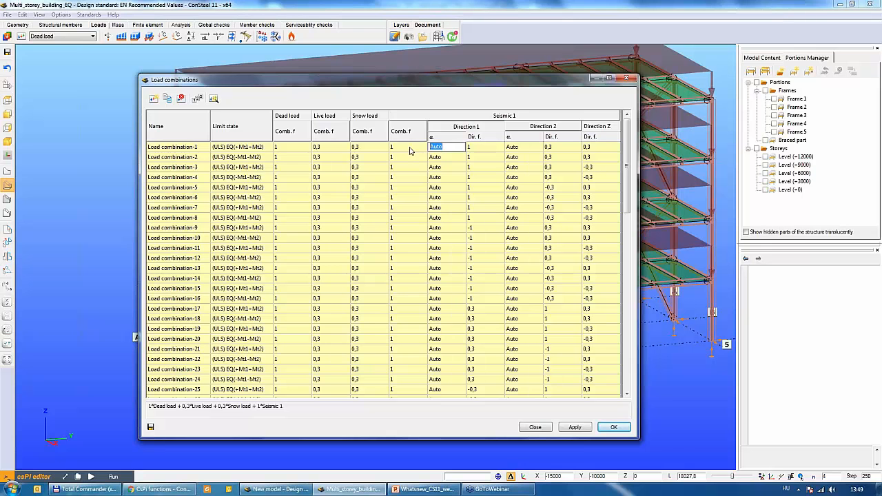
text(1,5)
click(445, 157)
click(444, 148)
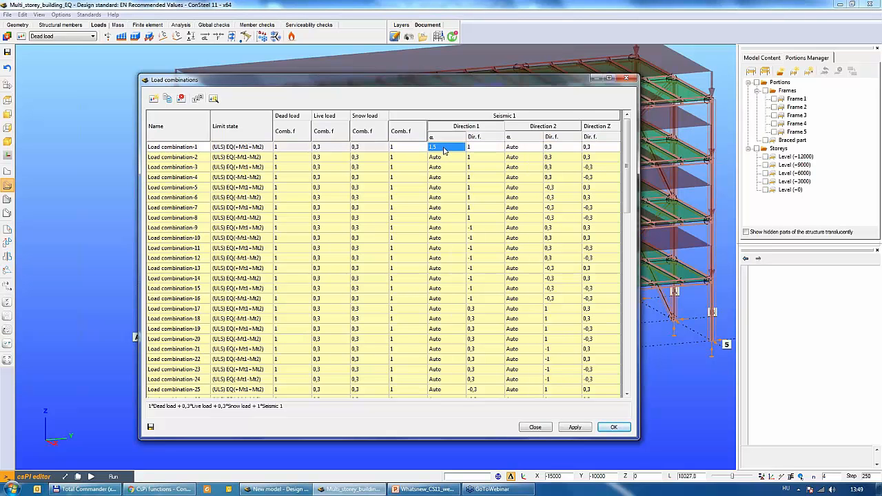
click(445, 147)
click(445, 158)
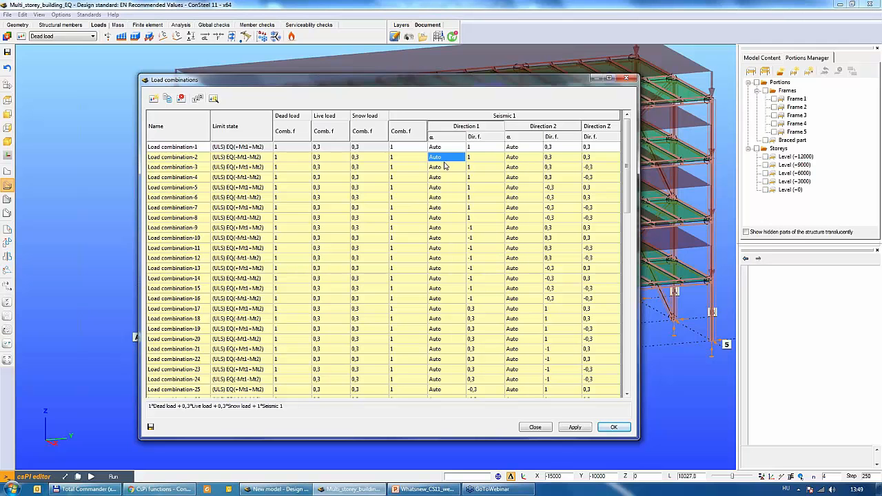
click(481, 148)
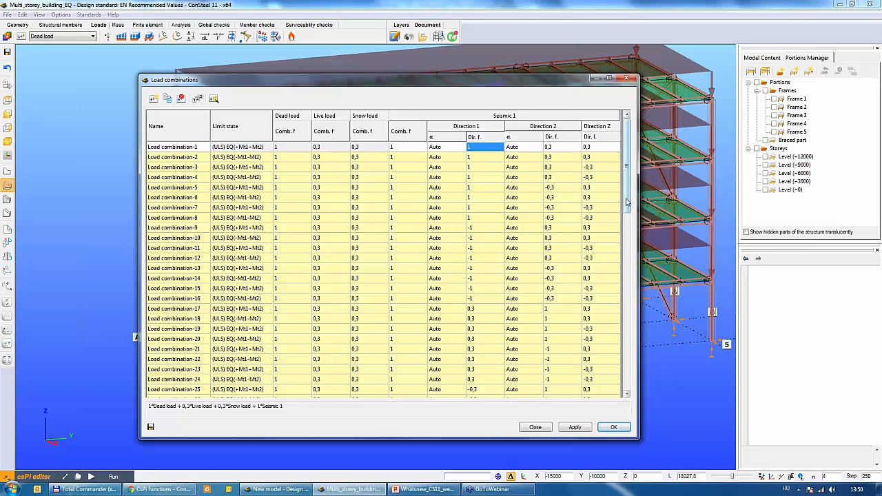
Accept the generated seismic load combinations and open the analysis parameters.
drag(627, 199, 630, 177)
click(618, 428)
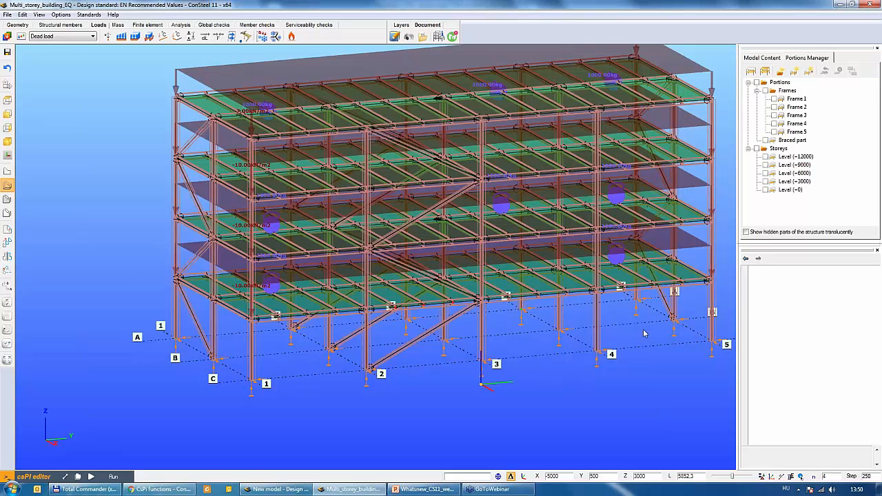
click(181, 25)
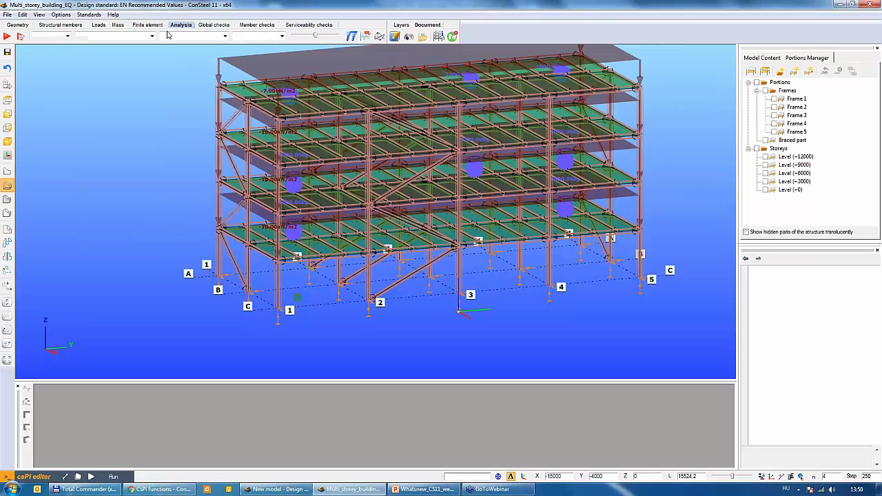
click(21, 38)
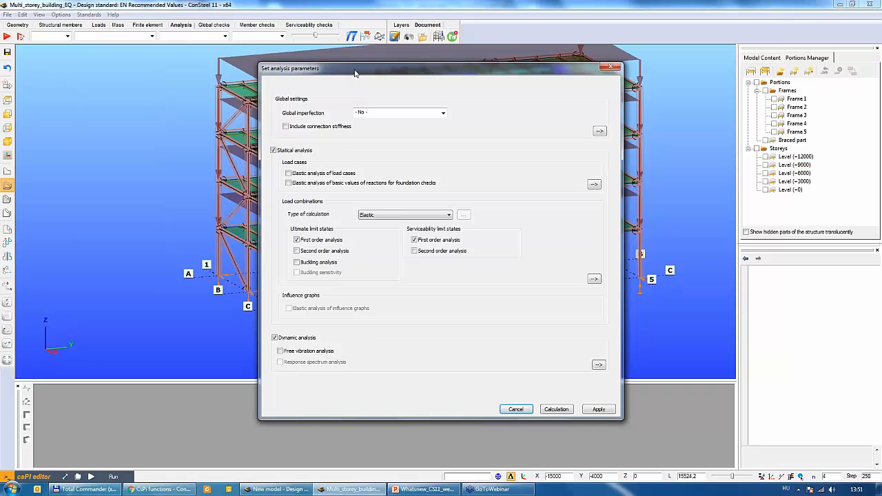
drag(355, 73, 359, 90)
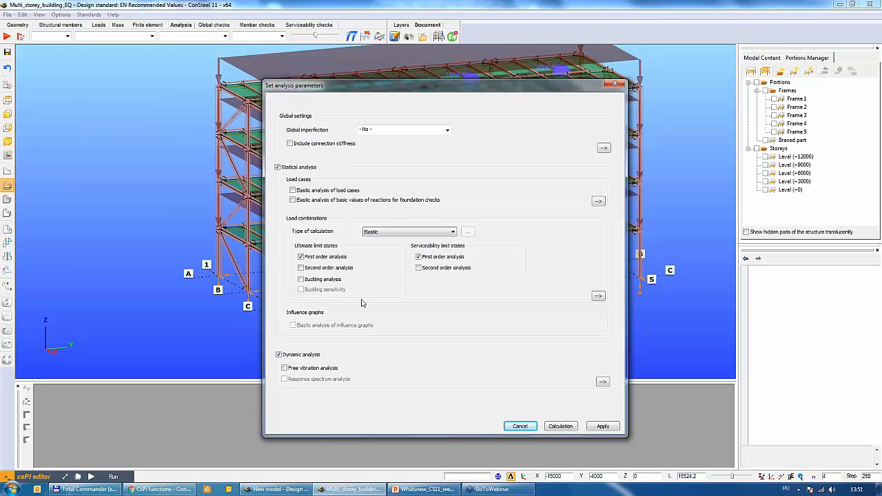
Review the calculation settings and result types of the individual load combinations, including the common settings option.
click(598, 297)
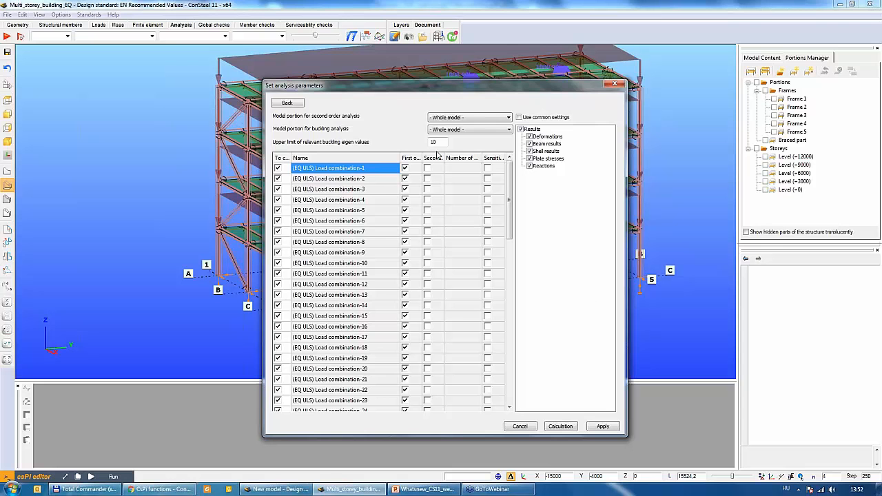
mouse_move(509, 180)
mouse_down()
mouse_move(510, 342)
mouse_move(509, 167)
mouse_up()
click(353, 210)
click(353, 232)
click(353, 253)
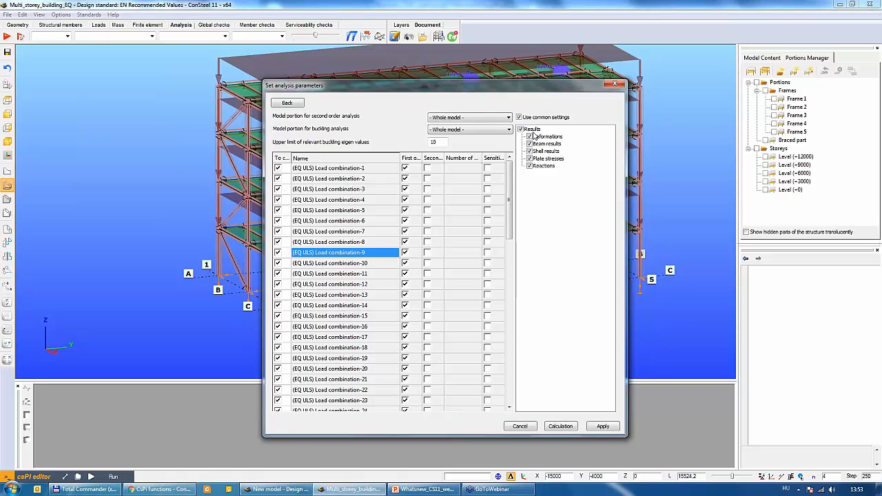
click(531, 120)
click(288, 103)
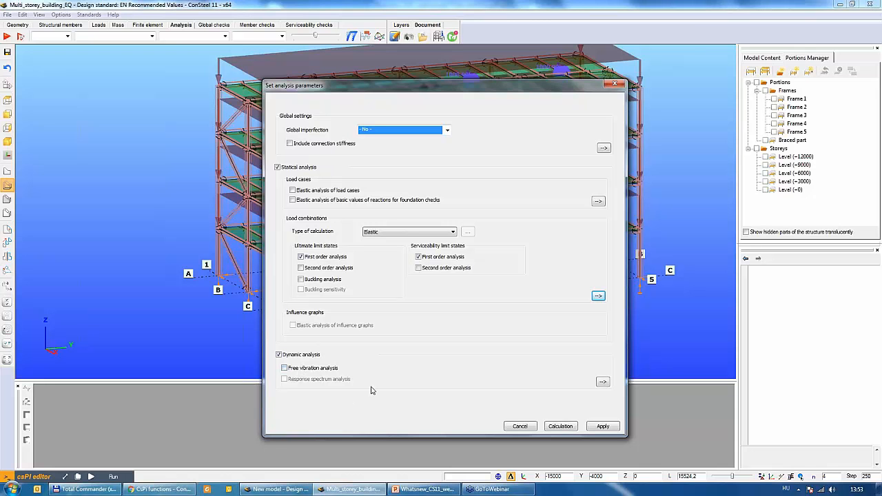
Include the seismic Mass combination-1 with the User design spectrum in the dynamic analysis and set its number of dynamic modes to 10.
click(601, 384)
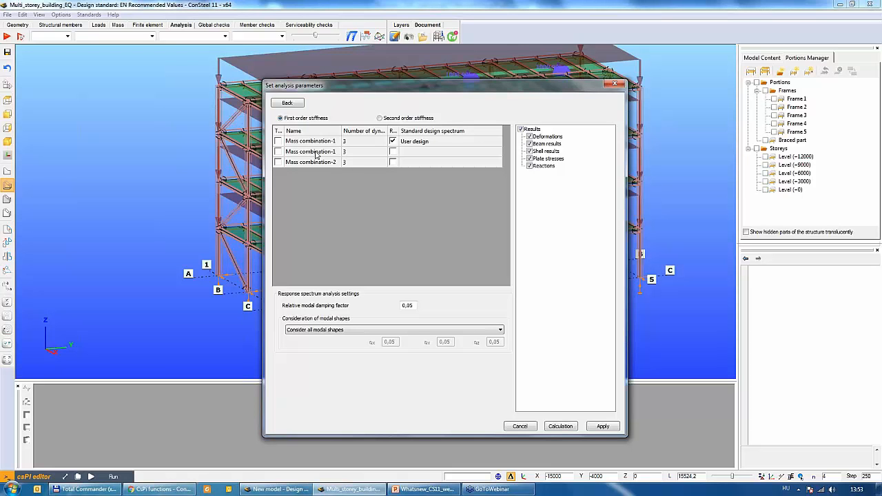
click(278, 142)
click(278, 141)
click(351, 142)
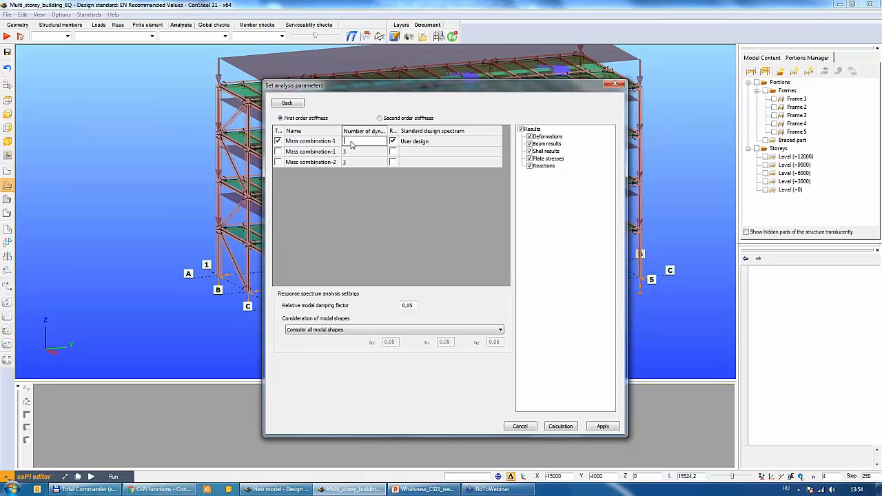
key(Tab)
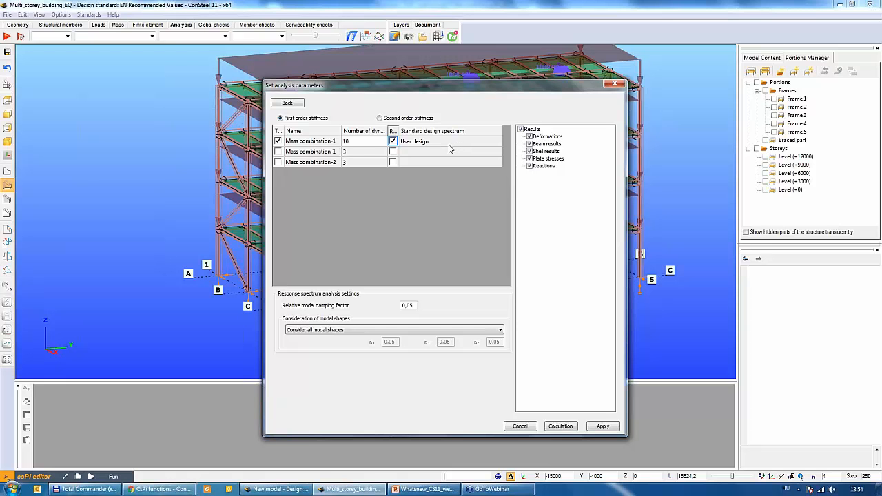
Include the other Mass combination-1 and Mass combination-2 in the dynamic analysis, with response spectrum analysis by Standard spectrum for Mass combination-2.
click(297, 153)
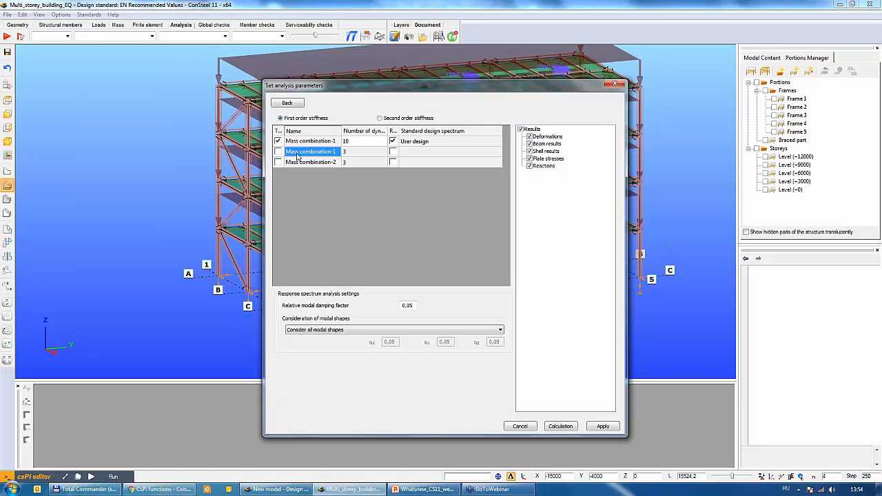
click(277, 153)
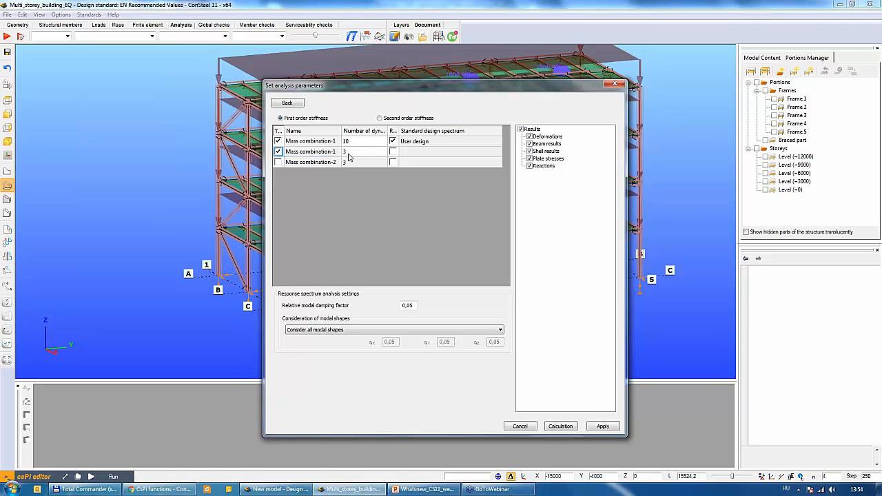
click(277, 162)
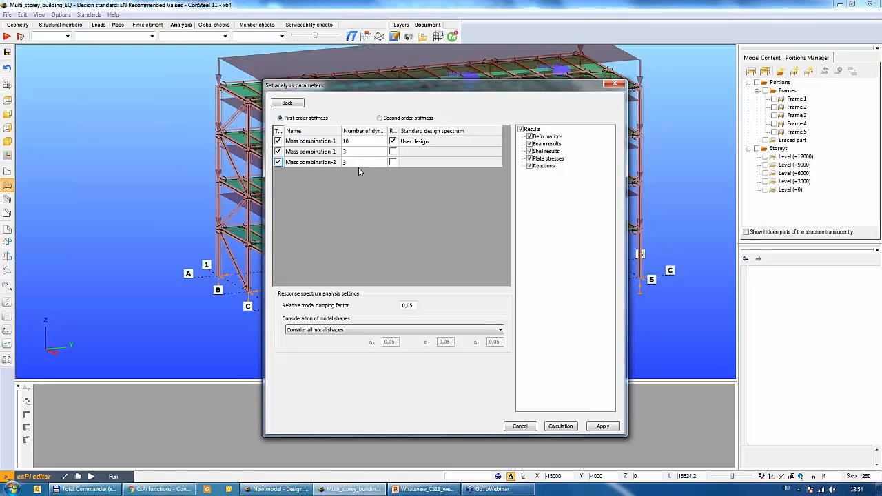
click(393, 162)
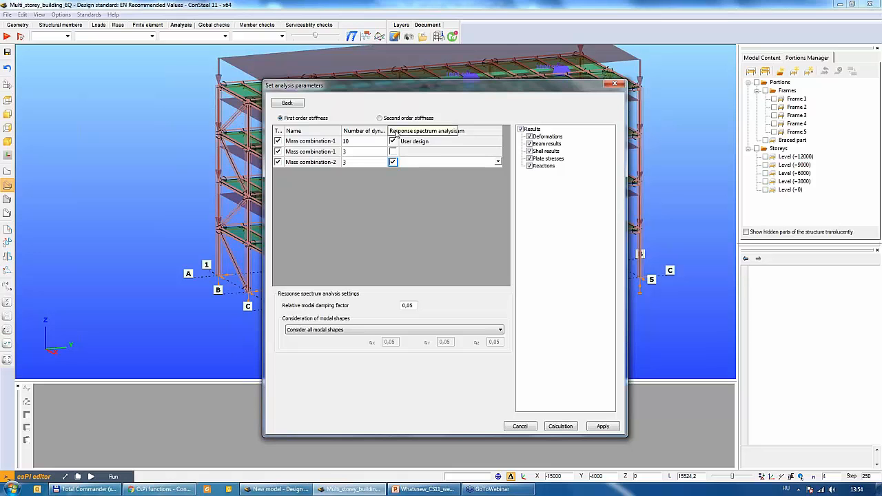
click(481, 162)
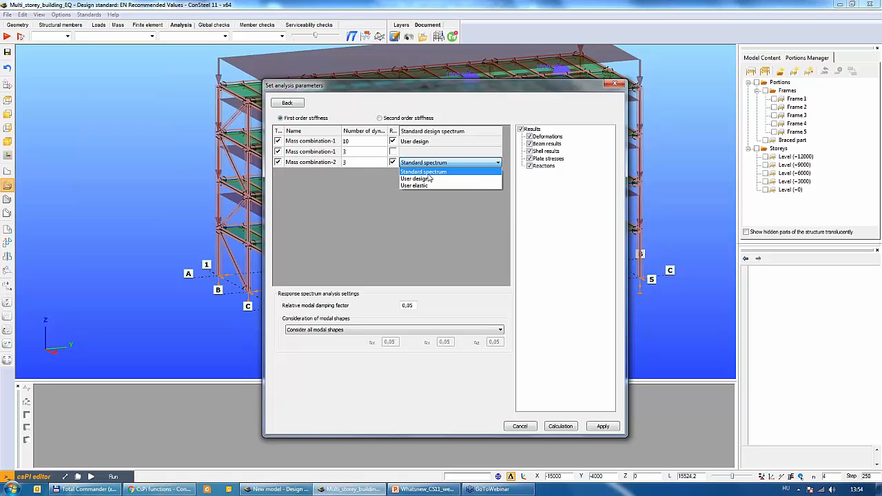
click(423, 172)
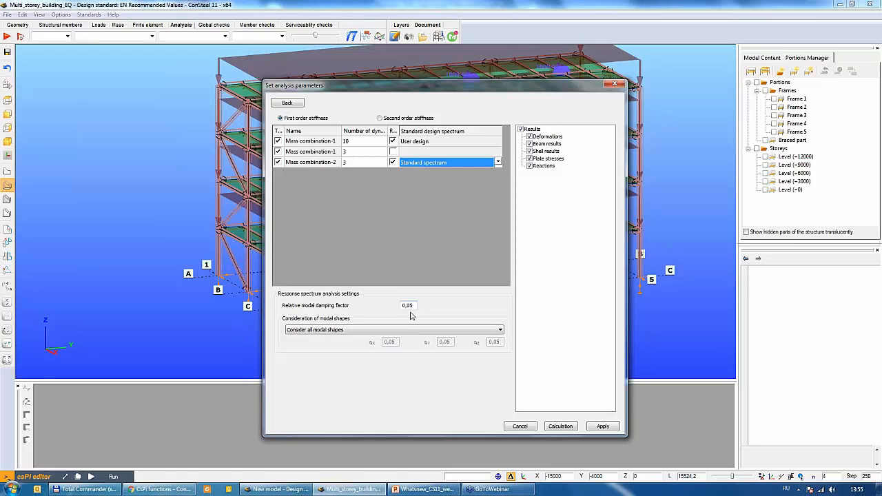
Keep all modal shapes considered in the response spectrum analysis and run the calculation.
click(359, 330)
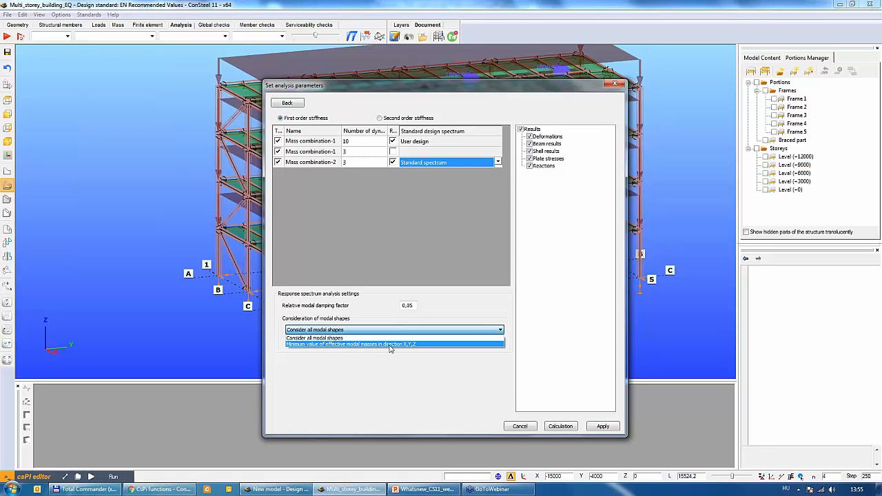
click(418, 394)
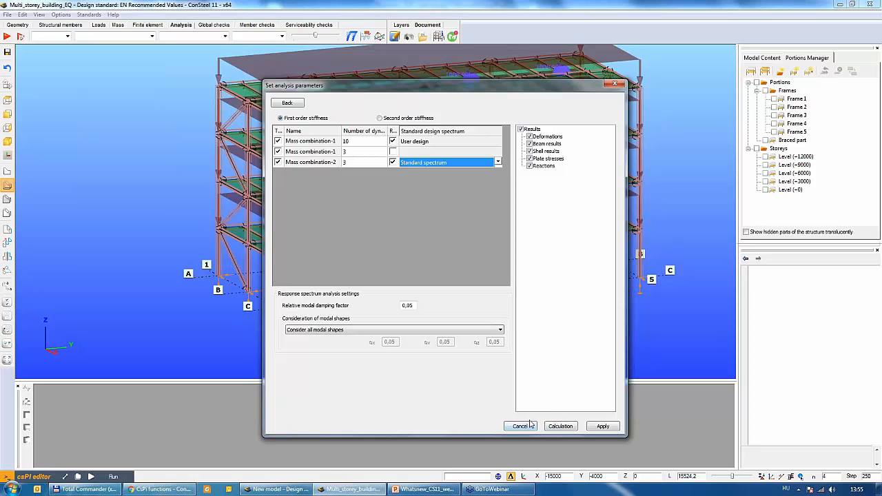
click(560, 426)
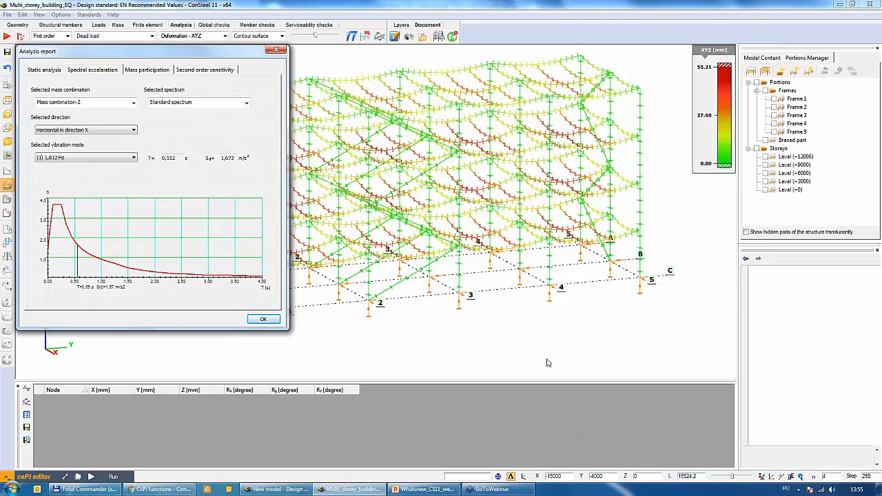
View the spectral acceleration report for the seismic Mass combination-1 with the User design spectrum.
drag(151, 51, 397, 107)
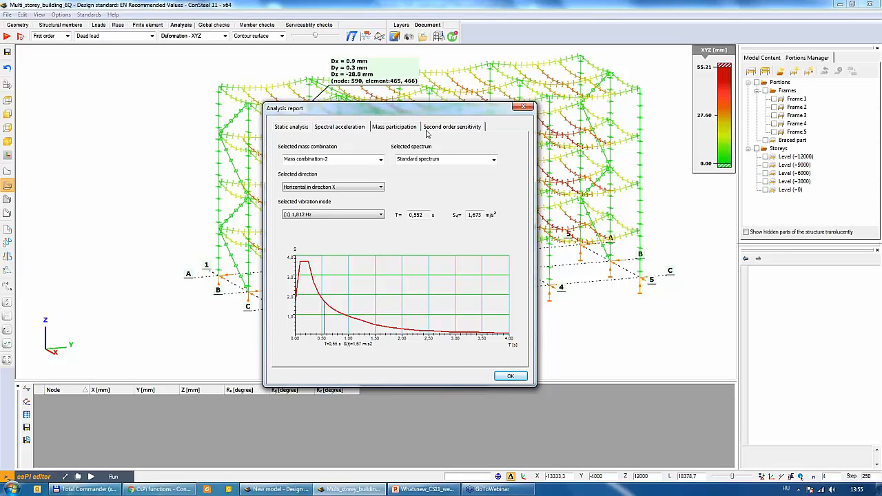
click(297, 130)
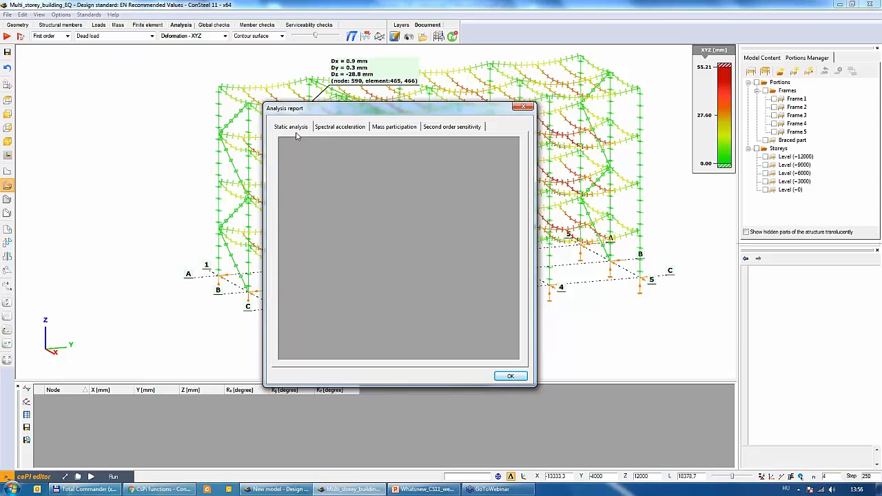
click(334, 127)
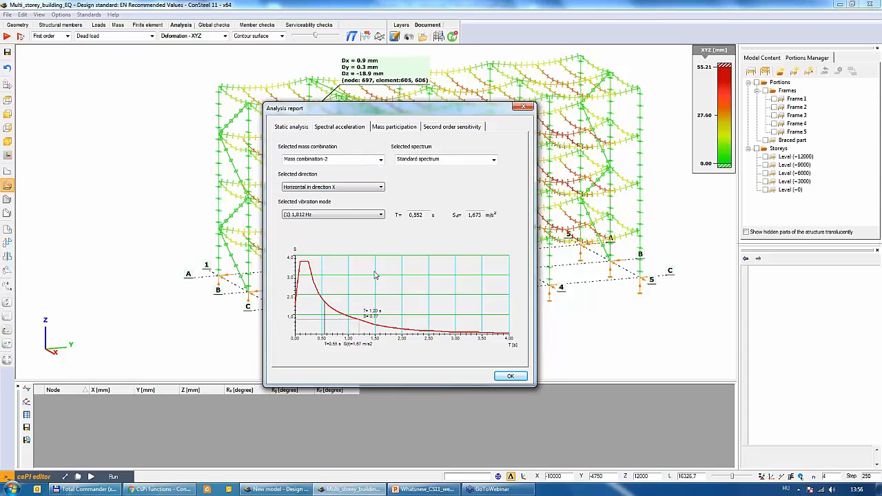
click(371, 160)
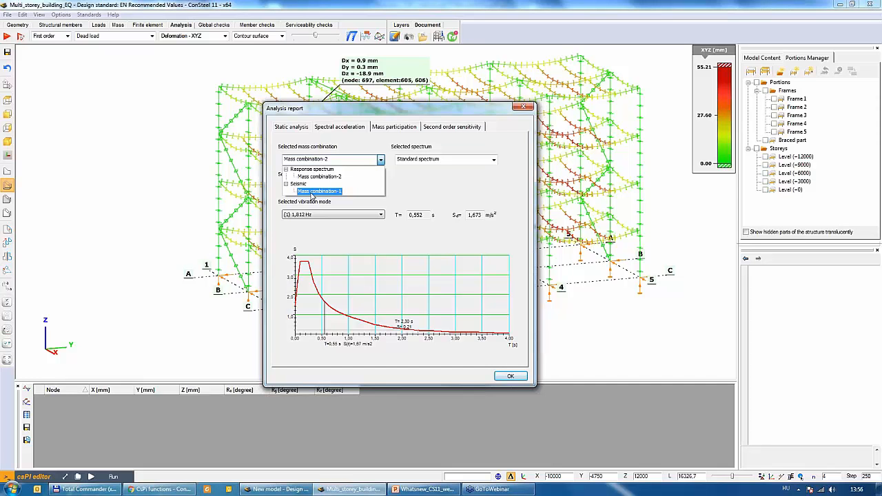
click(318, 191)
click(434, 163)
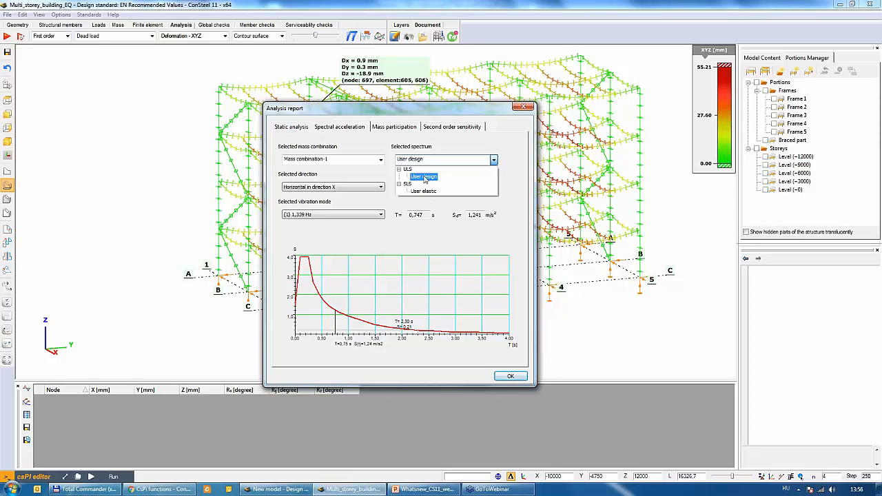
click(425, 178)
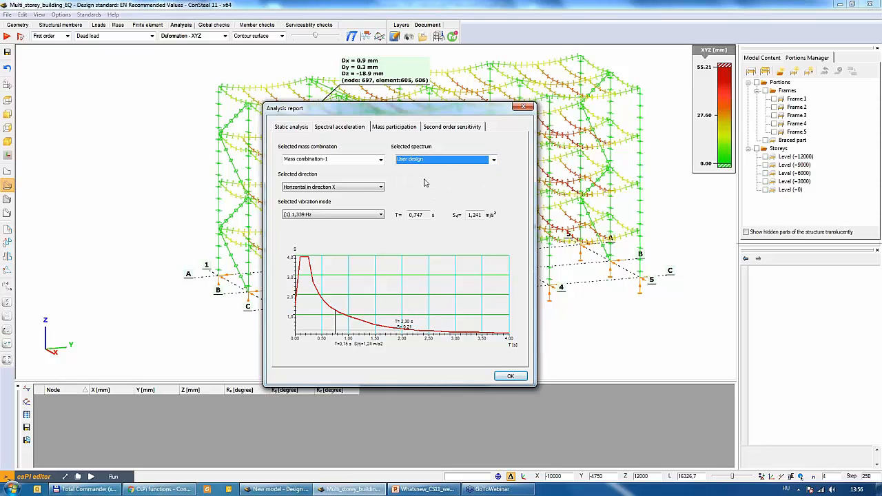
Compare the spectral accelerations of the first four vibration modes for the horizontal X direction.
click(350, 188)
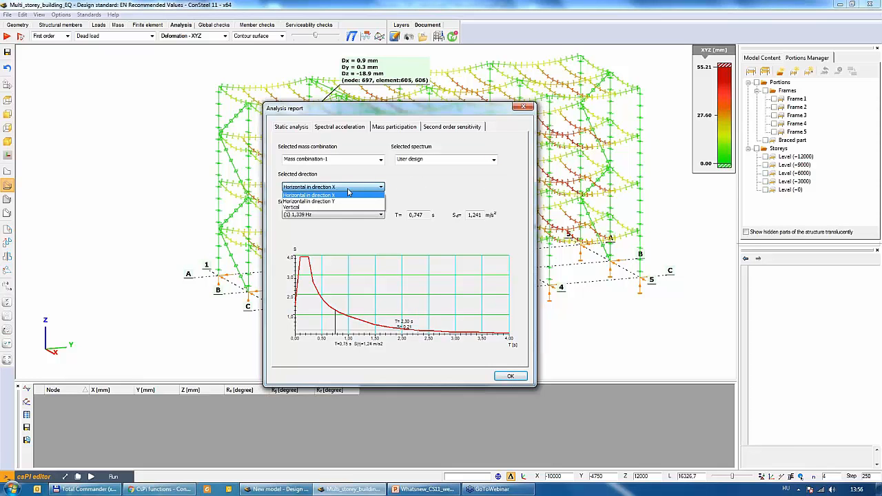
click(425, 184)
click(334, 214)
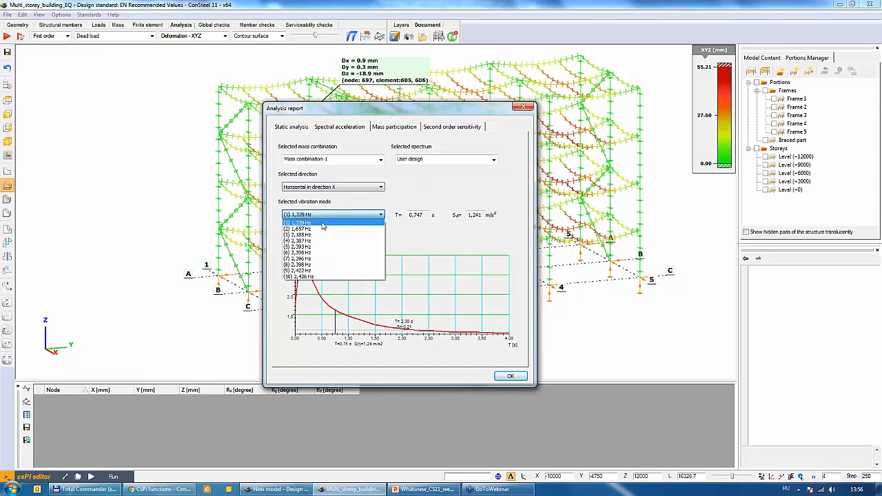
click(316, 224)
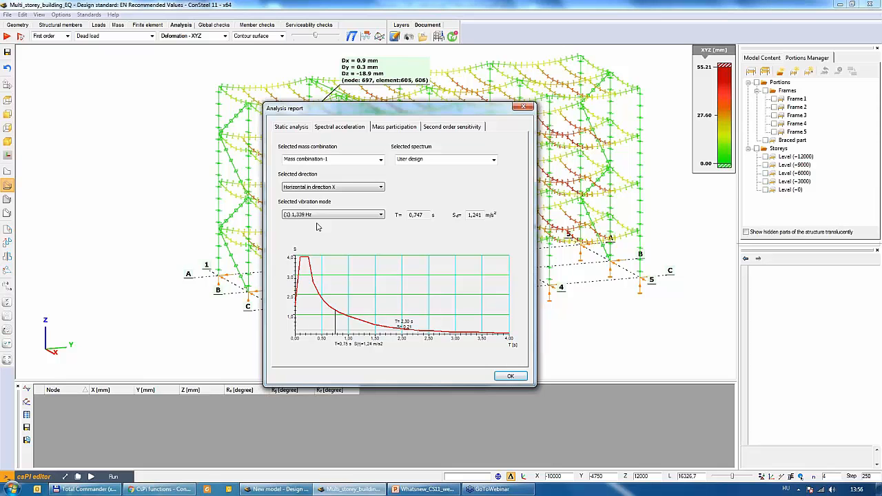
key(Down)
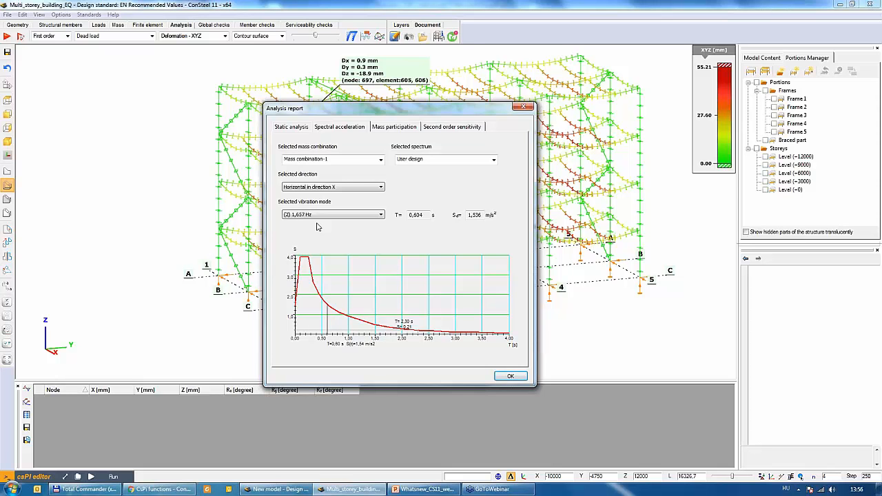
key(Down)
key(Down)
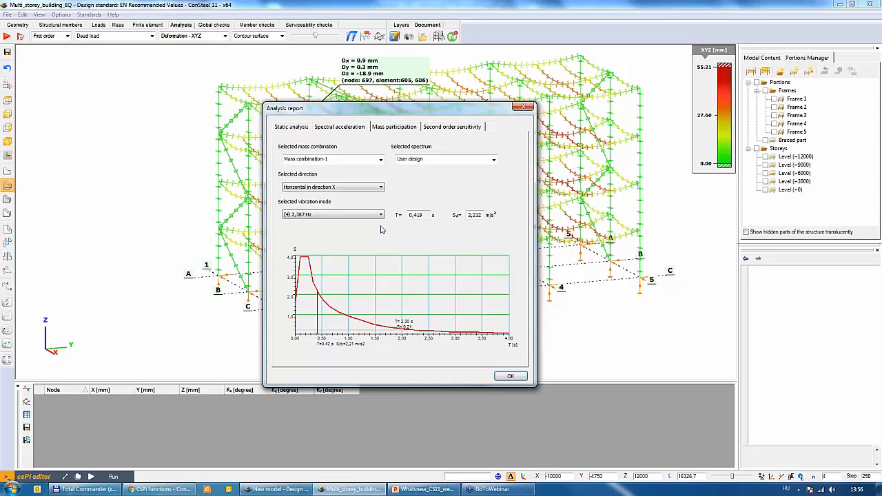
Examine the mass participation of the seismic Mass combination-1 and the storey-by-storey second order sensitivity of Seismic 1.
click(391, 128)
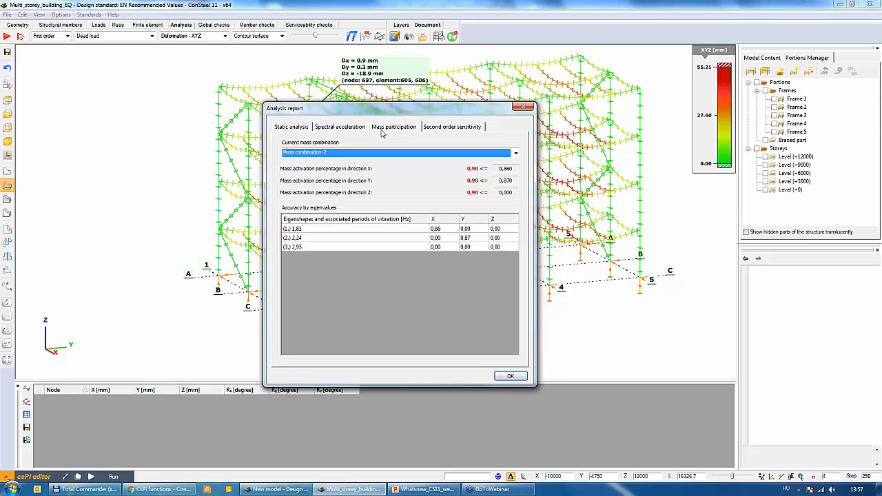
click(371, 153)
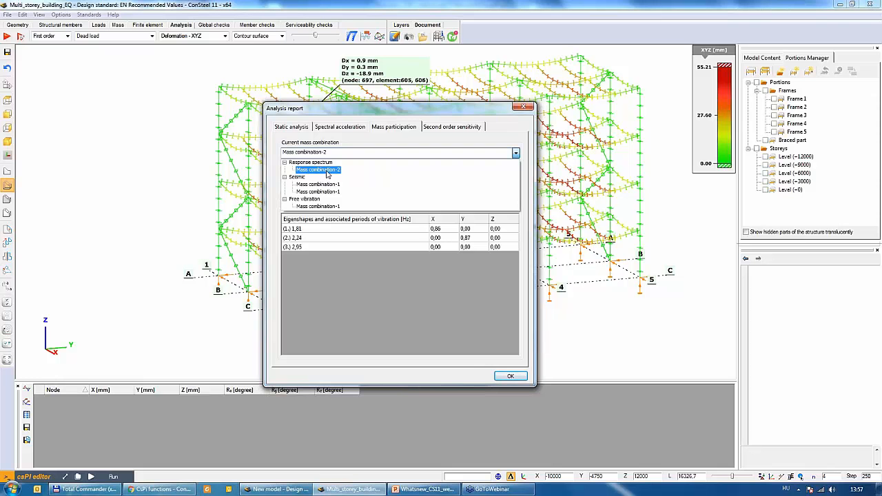
click(322, 184)
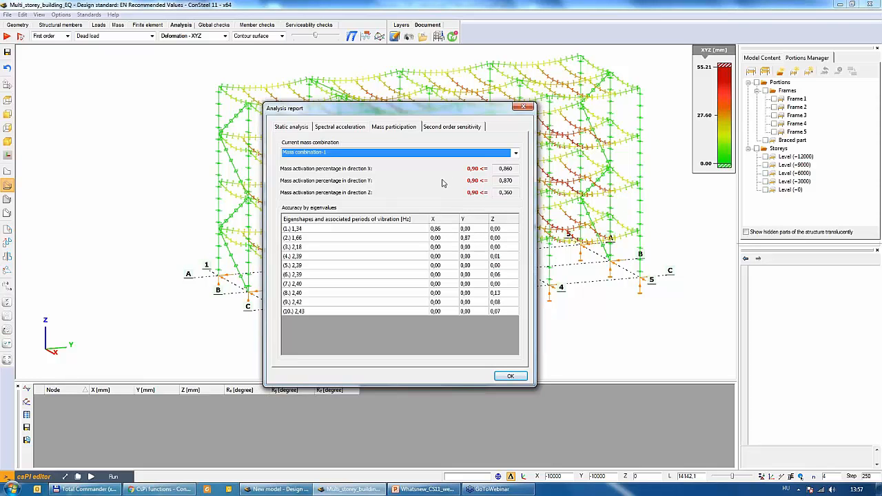
click(455, 129)
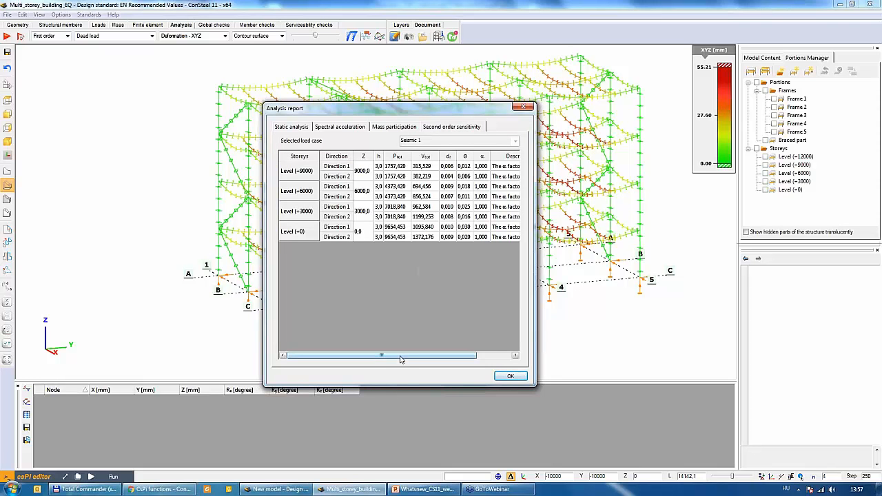
mouse_move(400, 359)
mouse_down()
mouse_move(440, 359)
mouse_move(410, 358)
mouse_up()
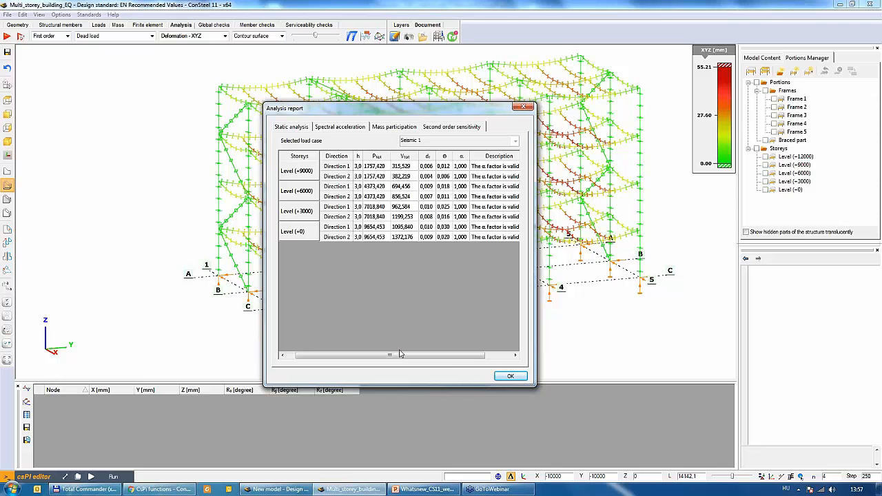
Read the remaining columns of the Seismic 1 second order sensitivity table, including the factor descriptions, and close the analysis report.
drag(399, 355, 449, 361)
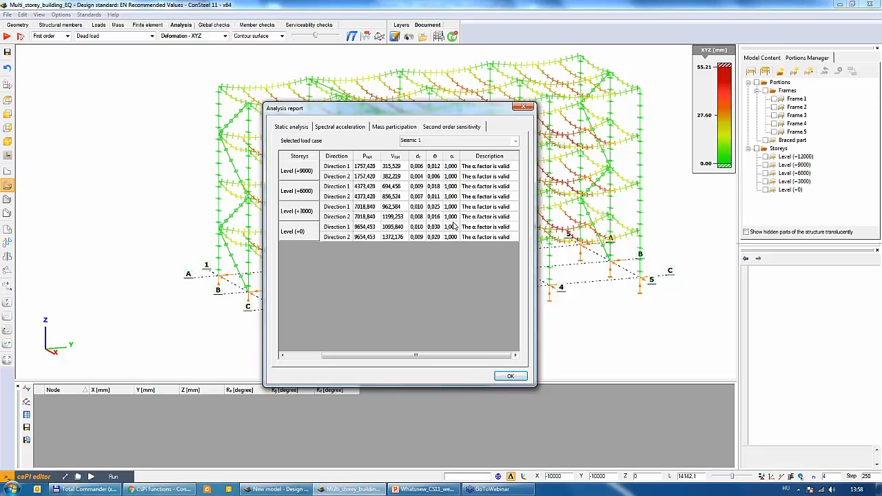
click(511, 376)
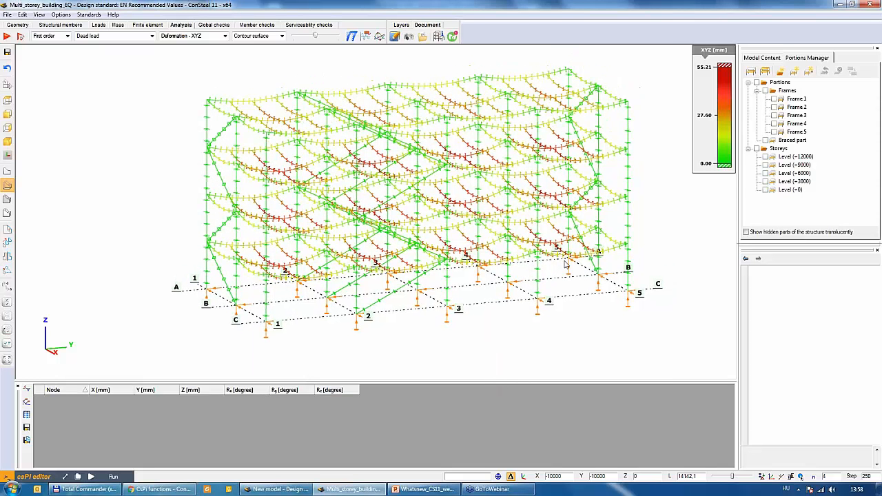
Show the seismic MRSA analysis results of the building as summed results.
click(67, 37)
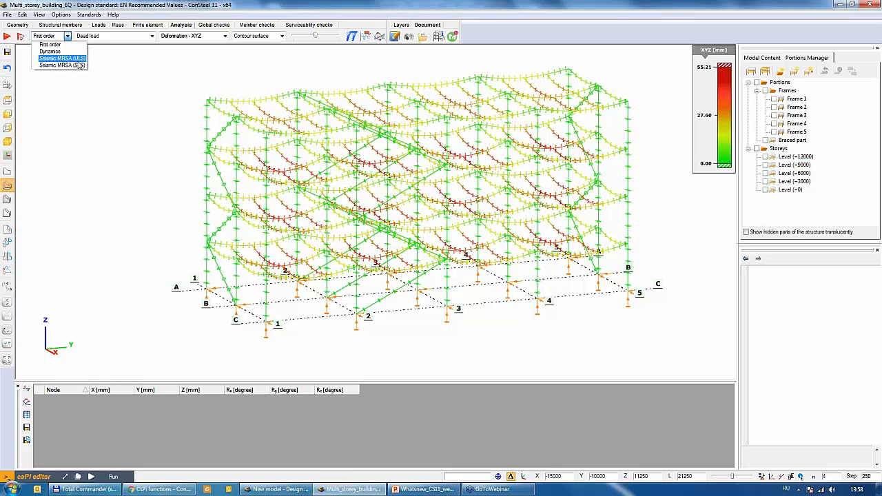
click(80, 64)
click(93, 36)
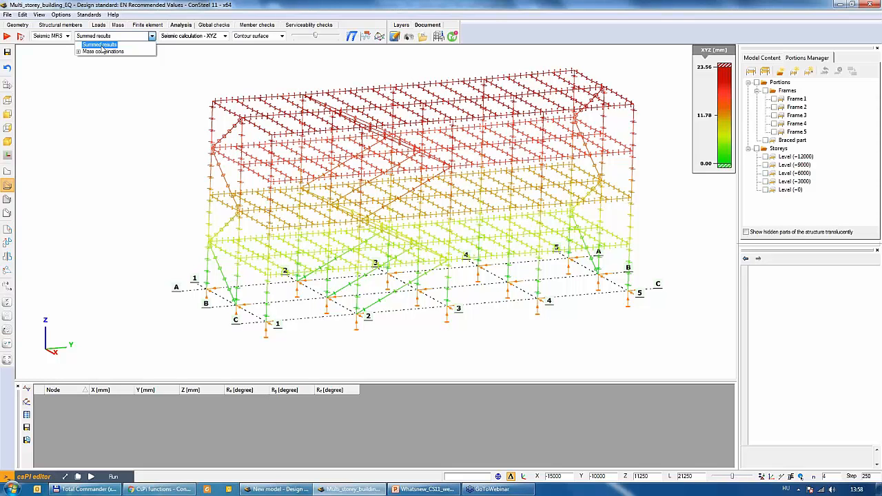
click(103, 46)
Display the summed normal force N diagram for seismic direction 1 and enlarge the diagram scale.
click(188, 38)
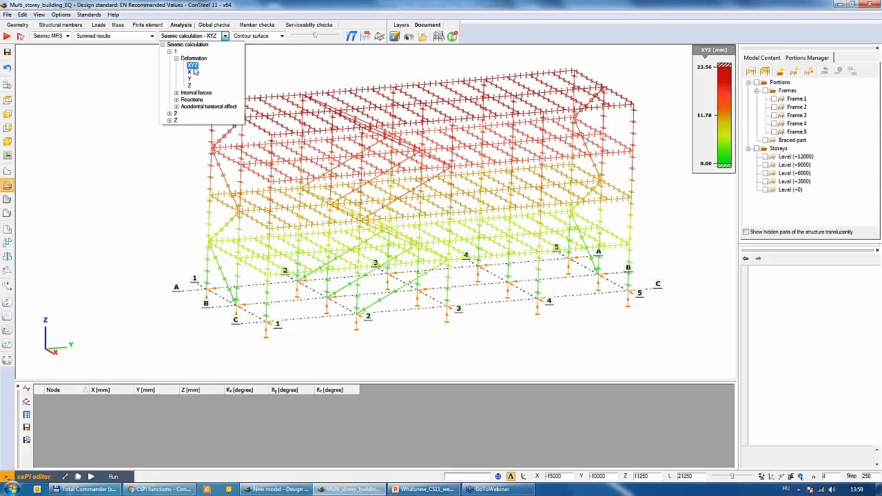
double_click(196, 93)
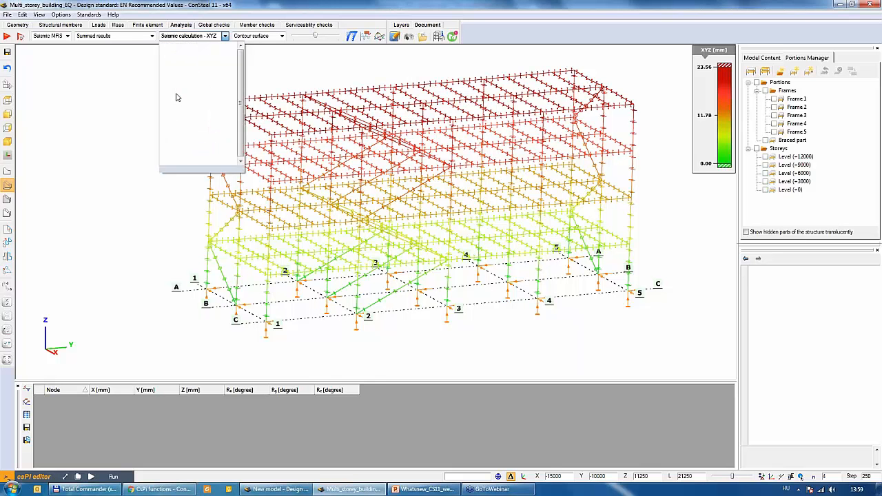
click(190, 100)
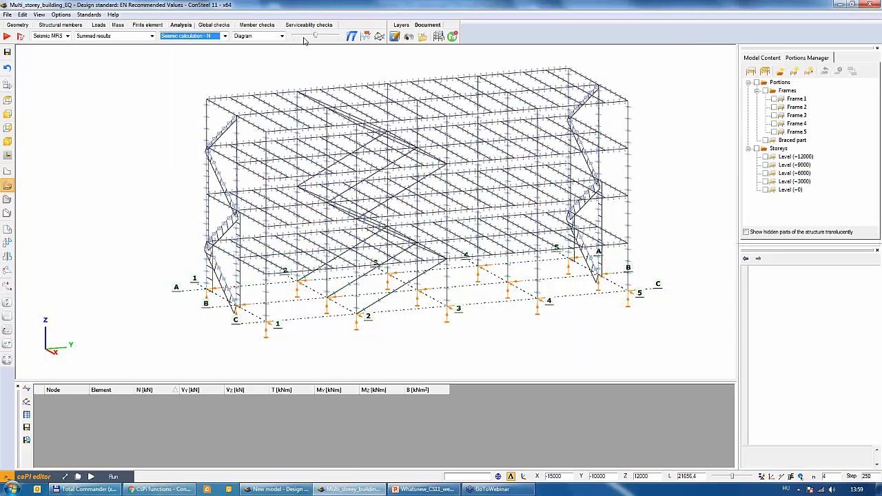
click(317, 35)
drag(310, 45, 322, 43)
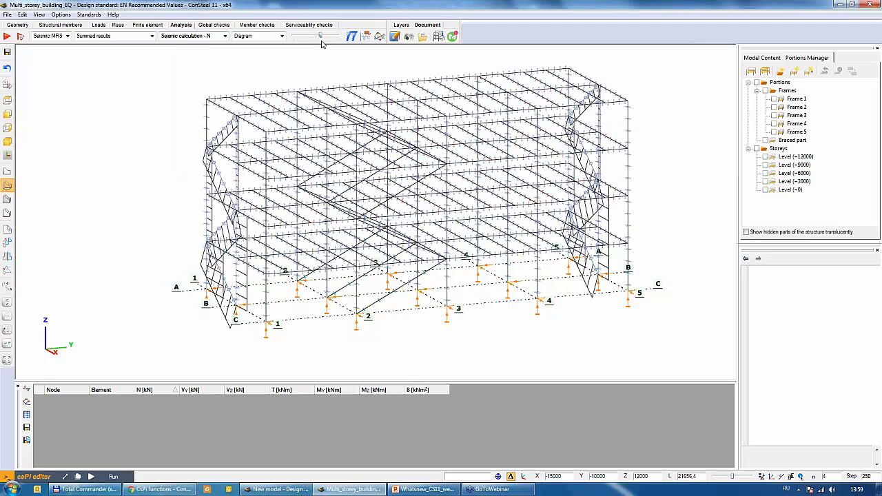
Display the summed support reactions R for seismic direction 1.
click(213, 39)
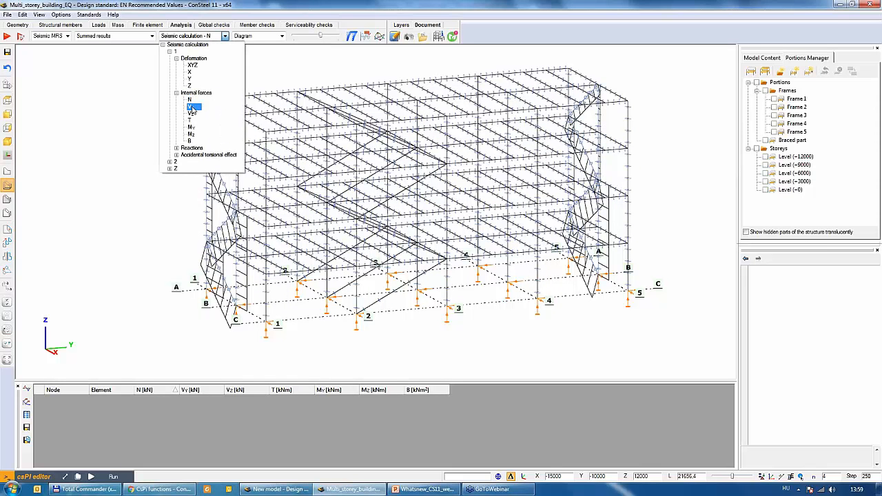
click(176, 148)
click(189, 155)
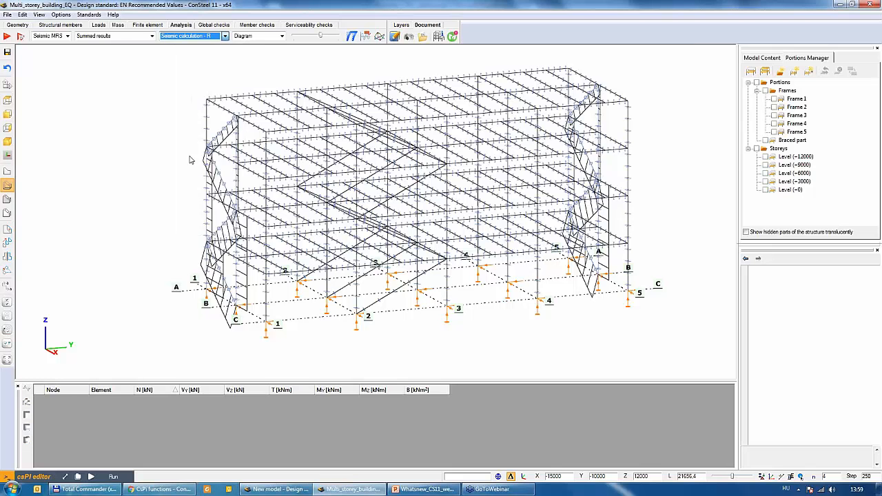
Examine the summed result types available for directions 1, 2 and Z, including the accidental torsional effects.
click(192, 36)
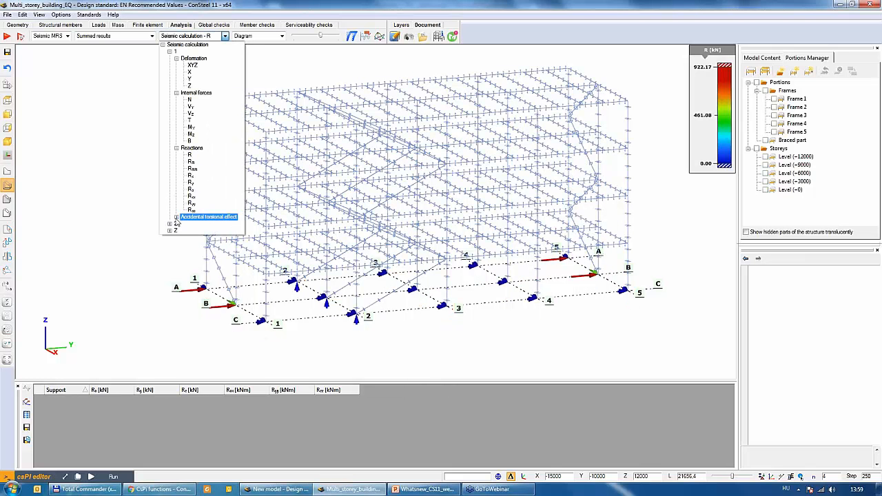
click(176, 217)
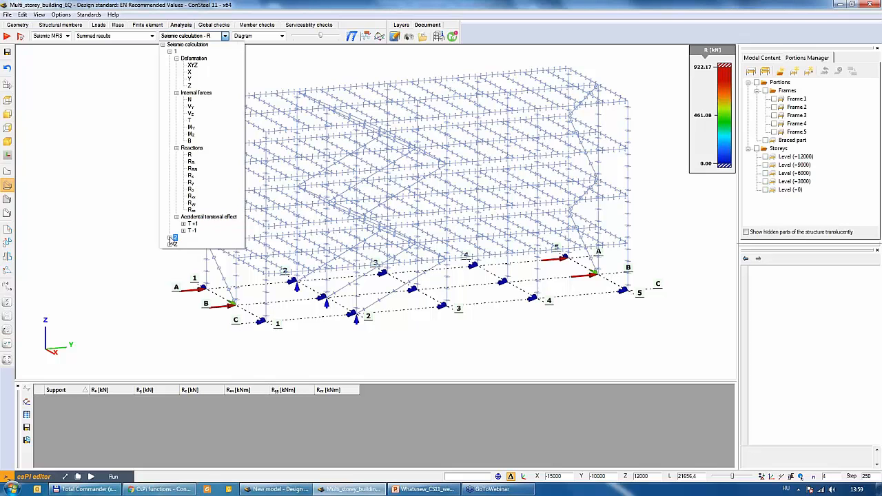
click(169, 237)
scroll(195, 219, down, 1)
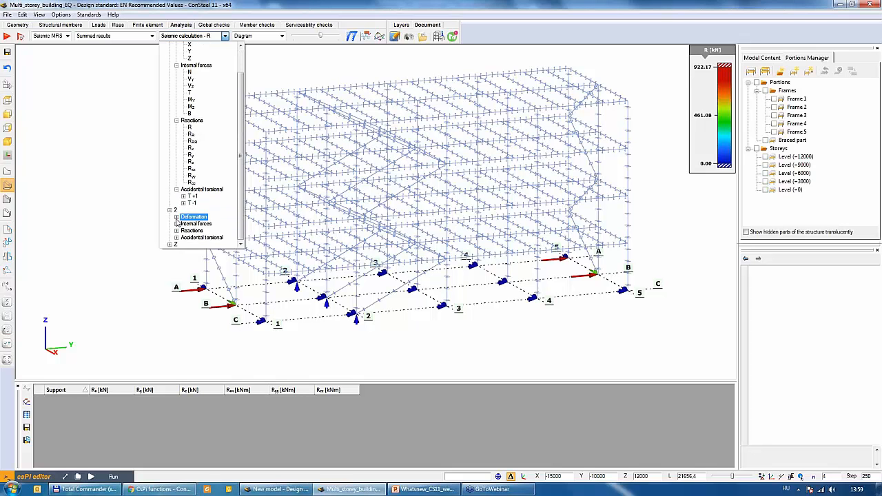
click(176, 216)
scroll(179, 215, down, 2)
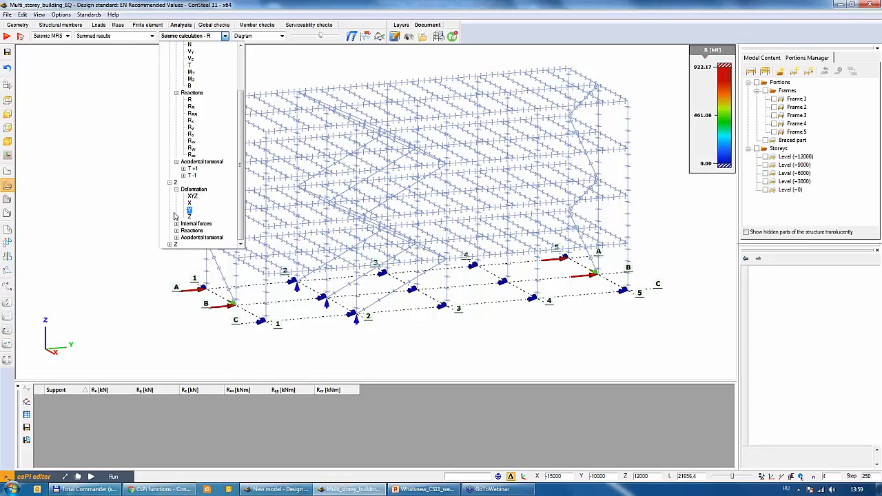
click(169, 244)
scroll(191, 197, down, 1)
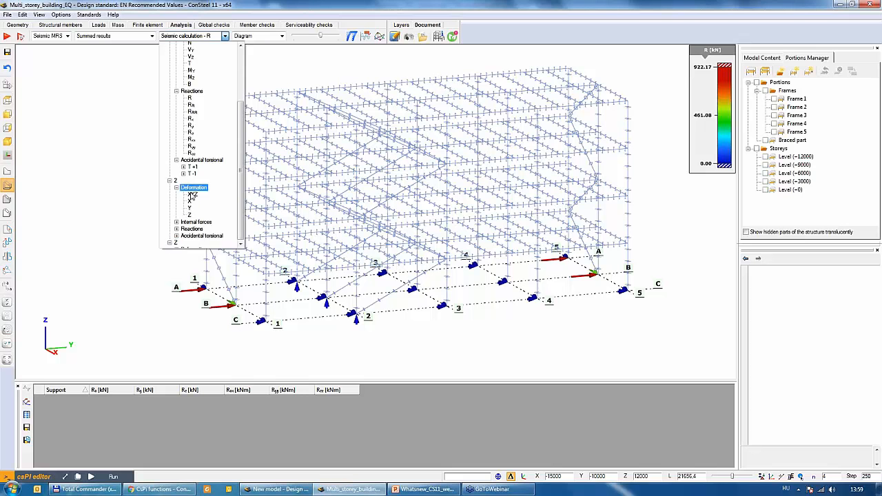
scroll(191, 196, up, 5)
click(169, 52)
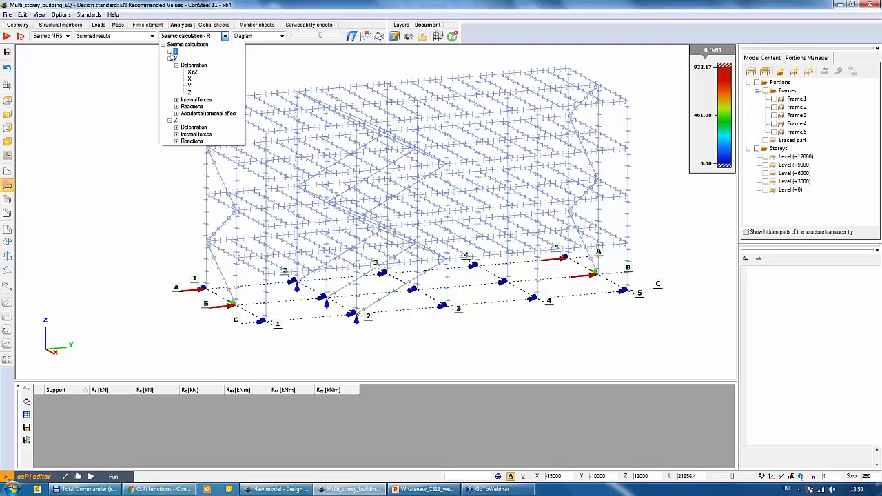
click(163, 45)
click(135, 40)
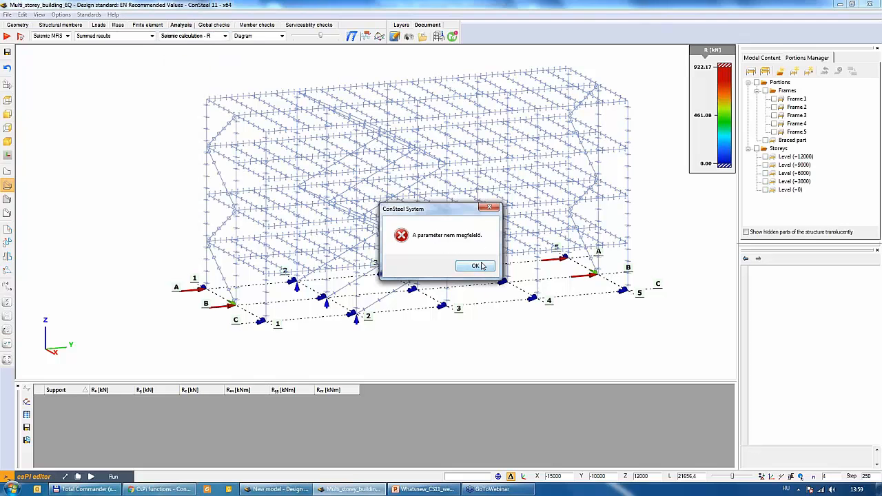
click(482, 271)
Show the response spectrum results of Mass combination-1 for the first vibration mode (1.339 Hz, 0.747 s).
click(131, 40)
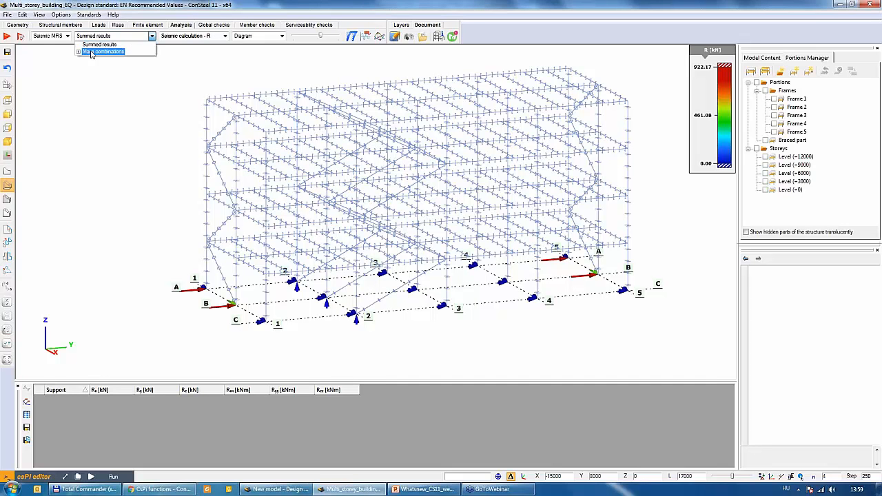
click(78, 52)
click(85, 59)
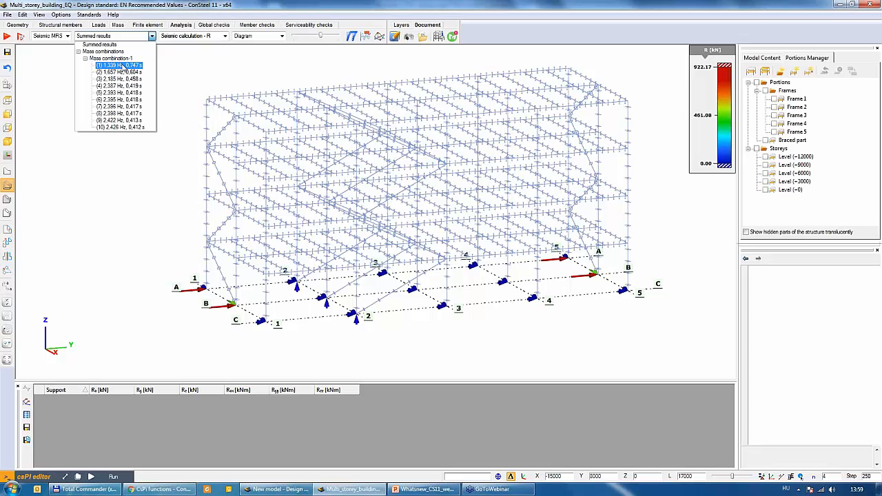
click(121, 66)
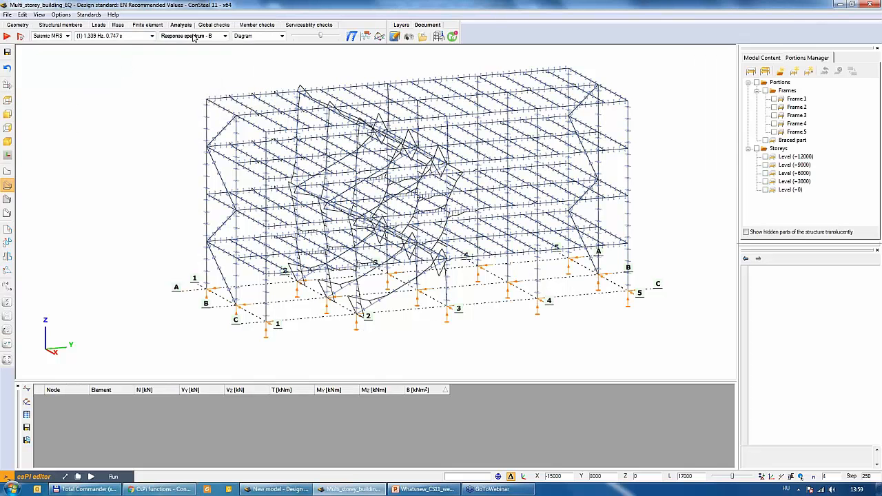
Display the XYZ dynamic shape of the first mode, animate it and show the members as solid bodies.
click(194, 38)
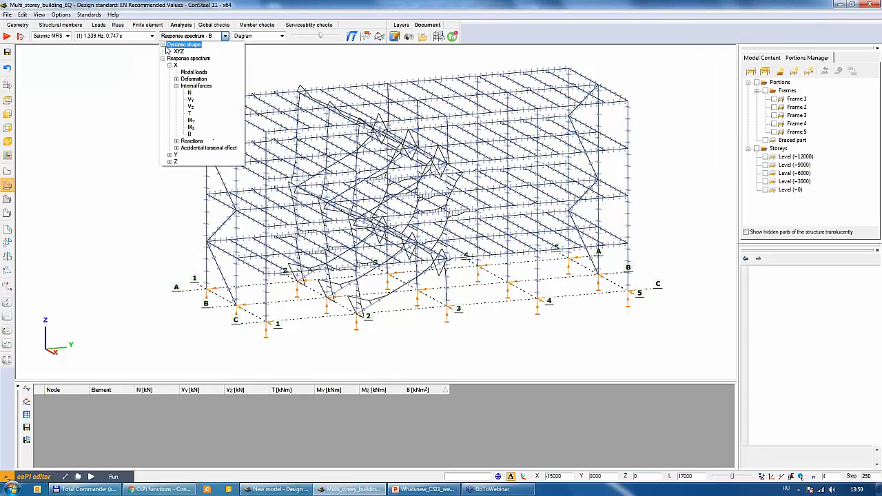
click(172, 46)
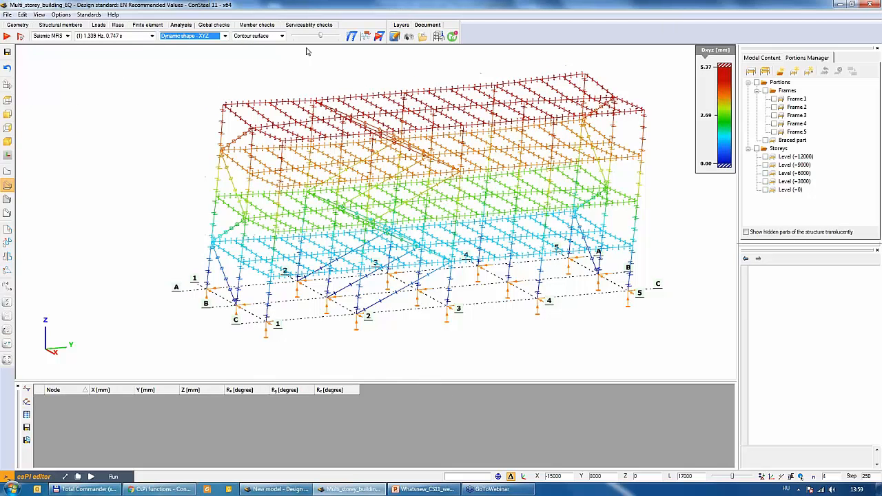
click(379, 36)
click(10, 198)
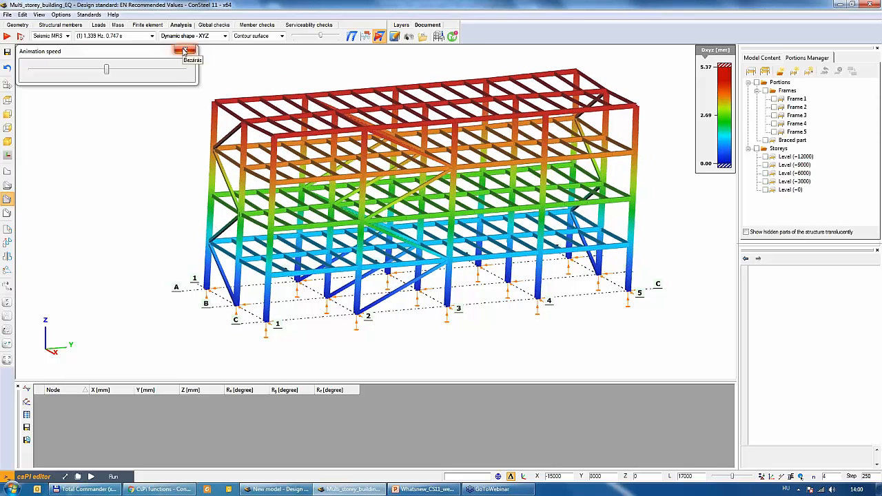
Close the animation speed control, display the response spectrum modal loads in direction X on the wireframe model, and examine the nodal loads up close.
click(184, 51)
click(193, 36)
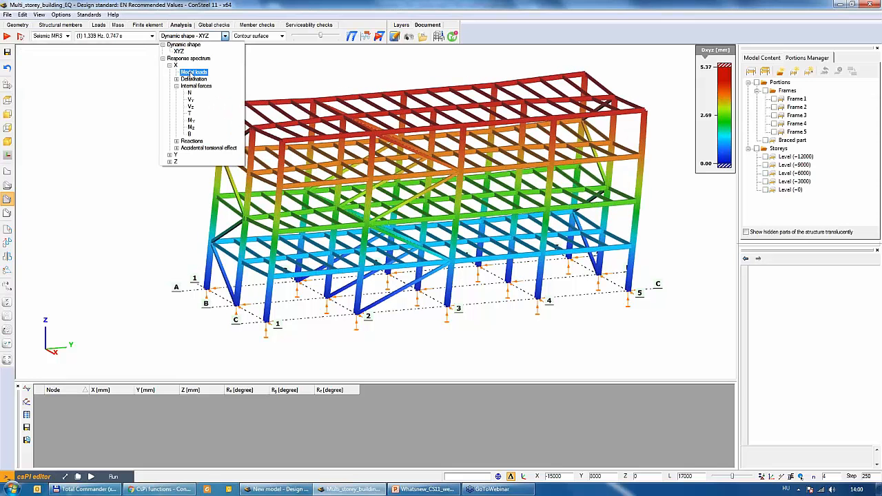
click(191, 74)
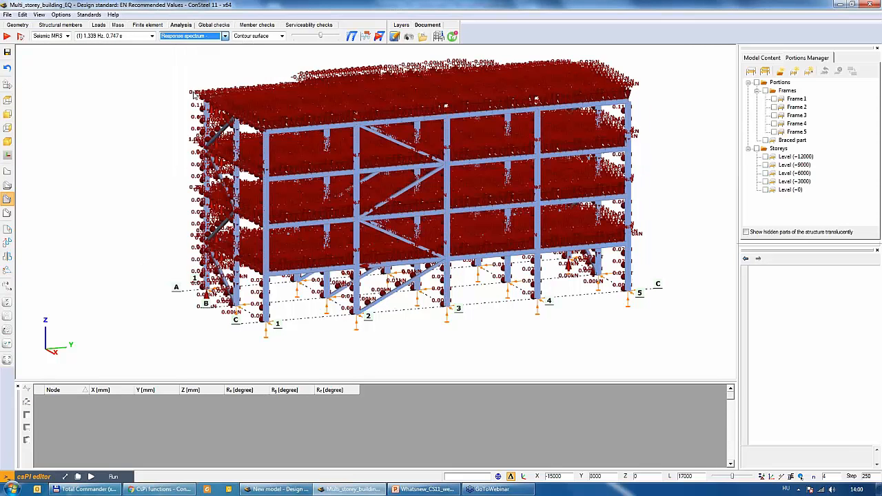
click(7, 186)
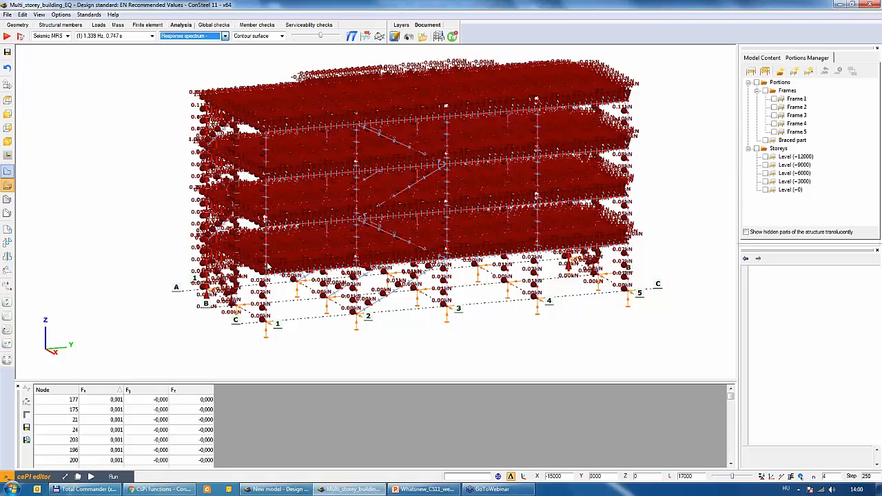
scroll(295, 289, up, 6)
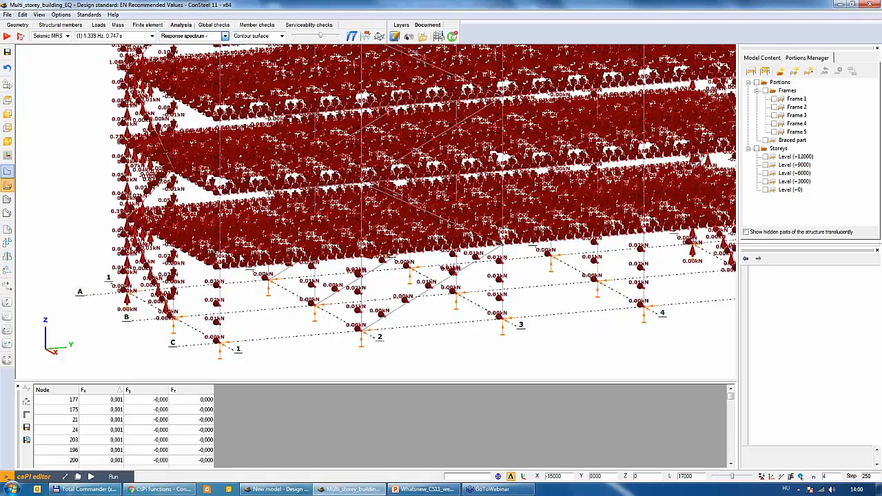
scroll(276, 253, up, 1)
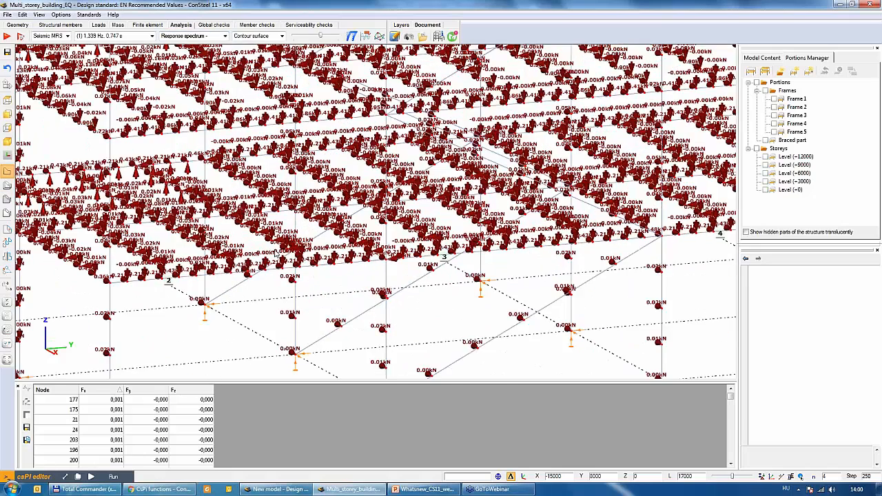
scroll(276, 253, up, 1)
scroll(276, 253, up, 4)
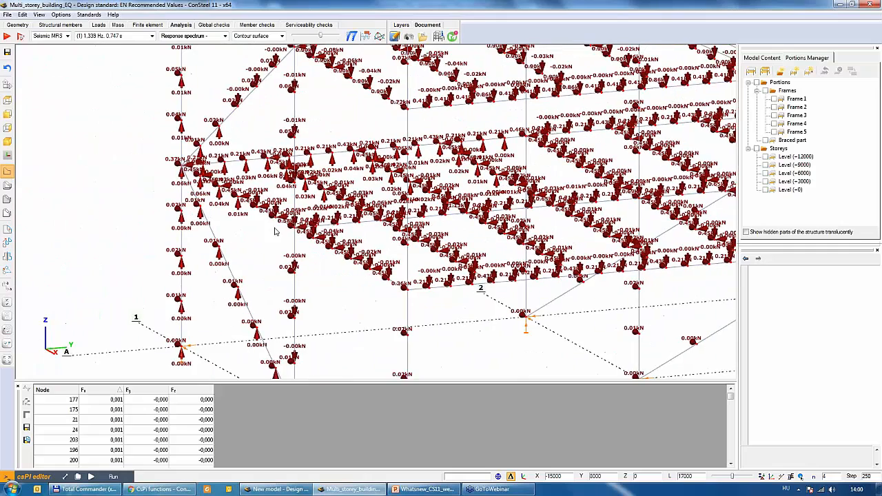
scroll(258, 238, up, 1)
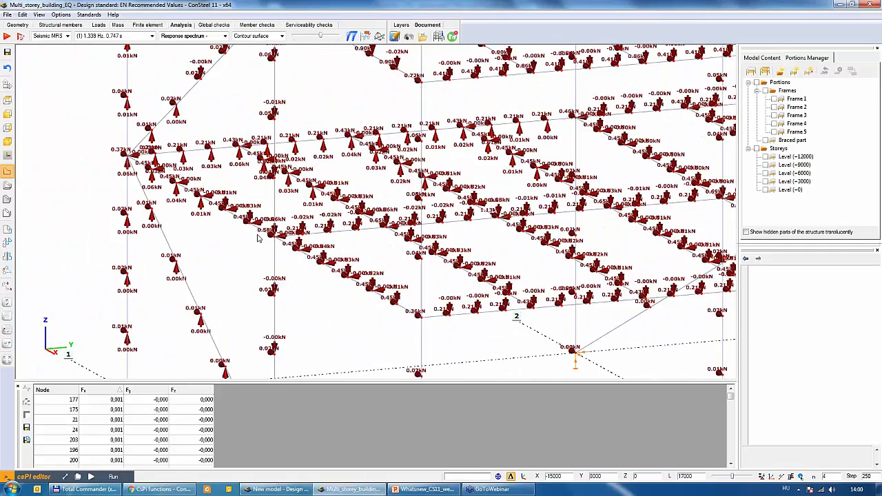
scroll(255, 240, down, 5)
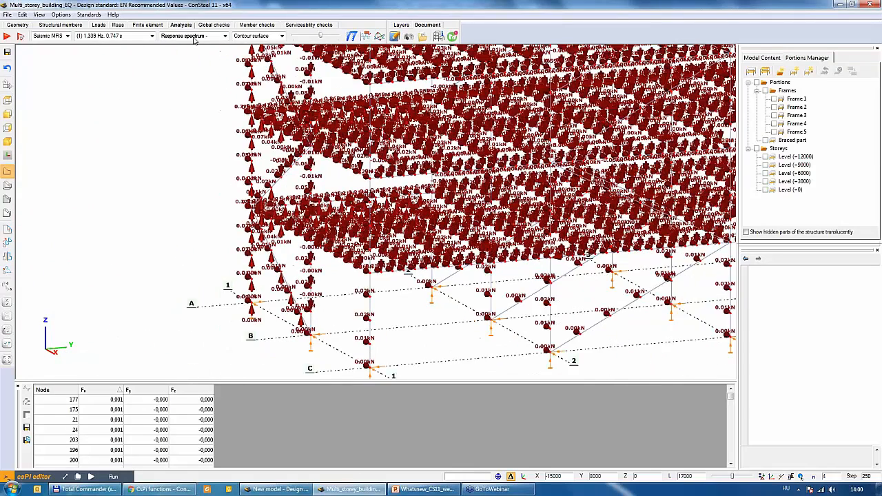
Show the XYZ deformation from the response spectrum in direction X and enlarge its display scale.
click(193, 35)
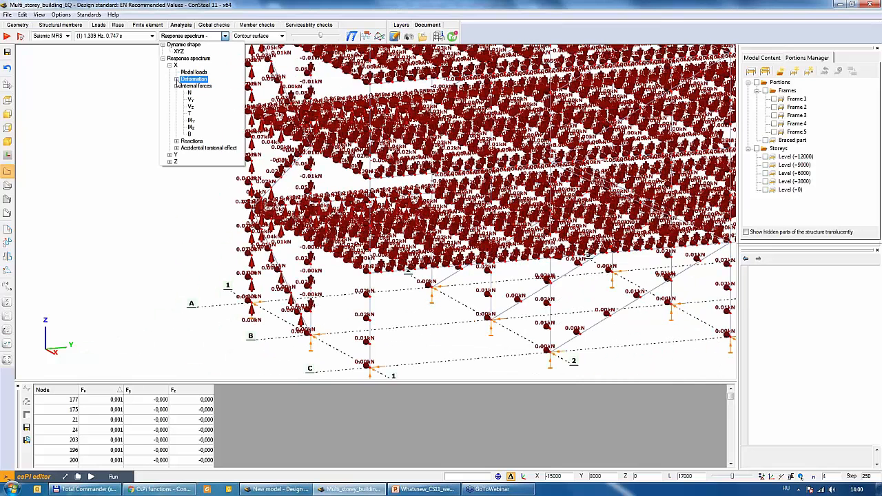
click(177, 79)
click(192, 85)
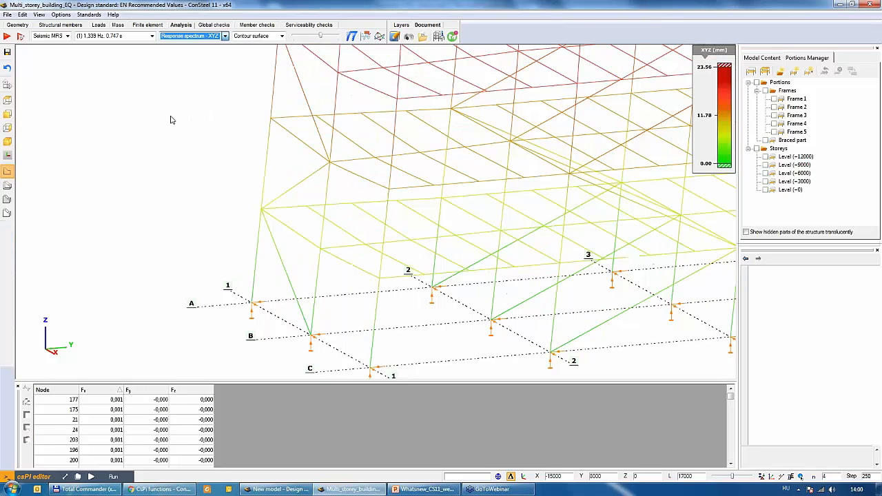
scroll(126, 237, down, 1)
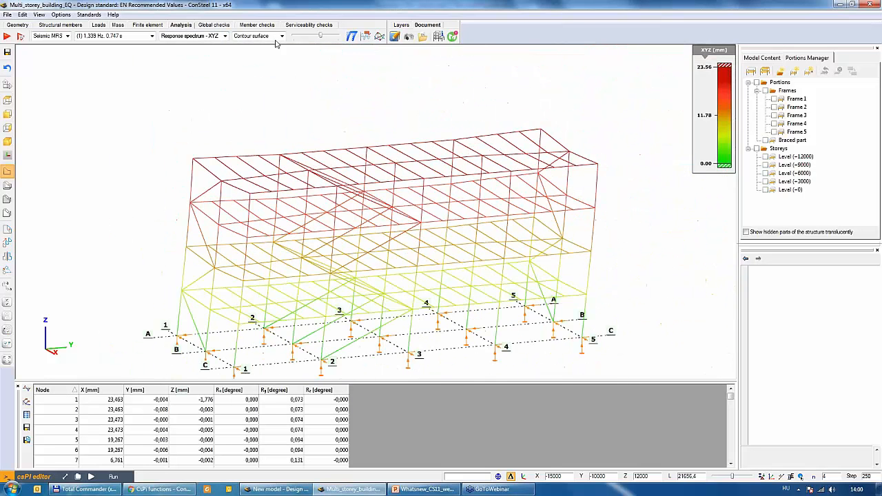
click(318, 36)
drag(313, 36, 331, 43)
Show the axial force N diagram from the X-direction response spectrum and reduce the diagram scale.
click(225, 36)
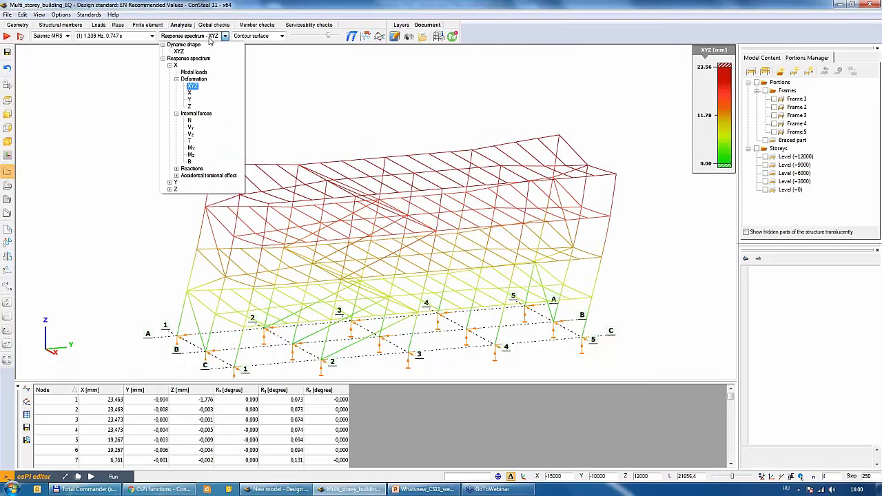
click(193, 123)
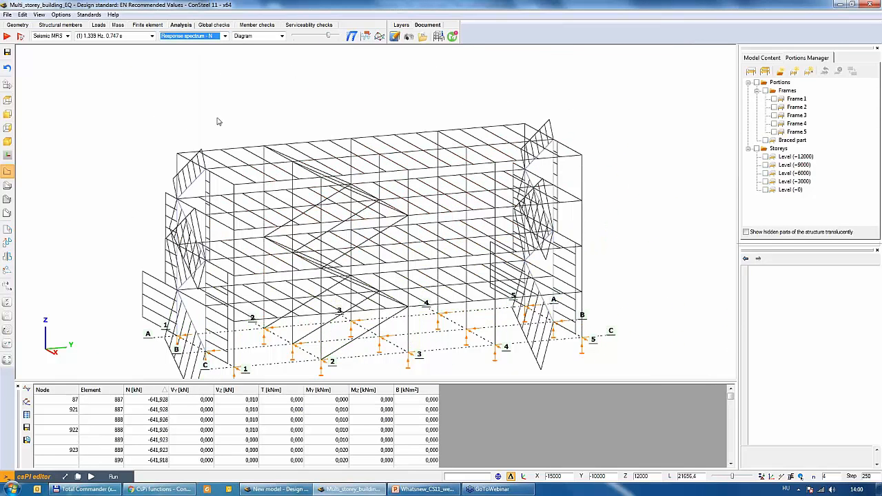
drag(331, 39, 319, 39)
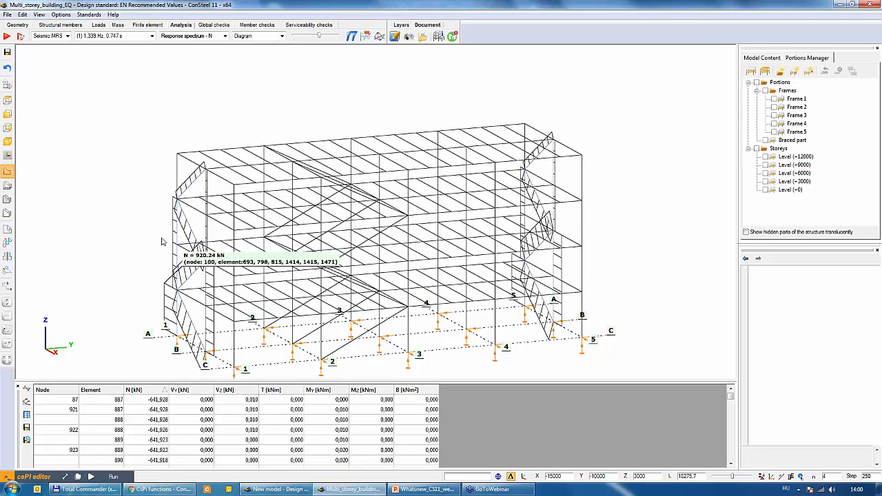
Switch to the Dynamic analysis results and review the vibration frequencies of Mass combination-1 and Mass combination-2.
click(193, 38)
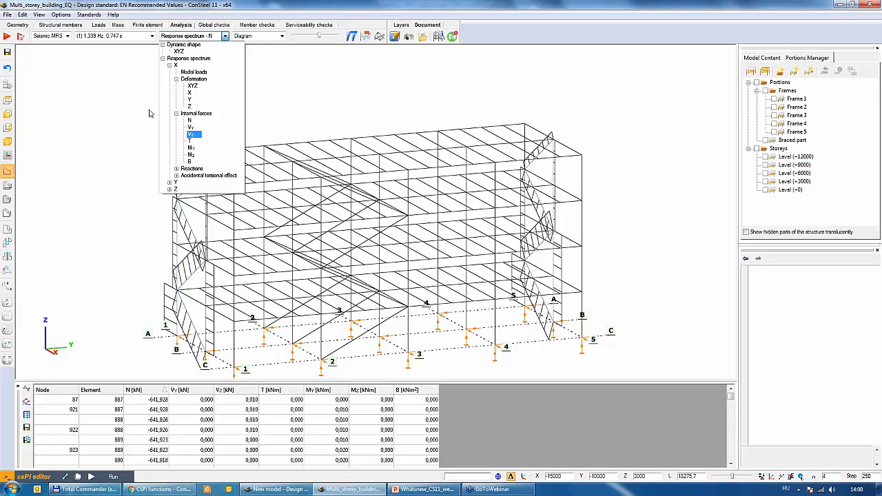
click(61, 37)
click(61, 37)
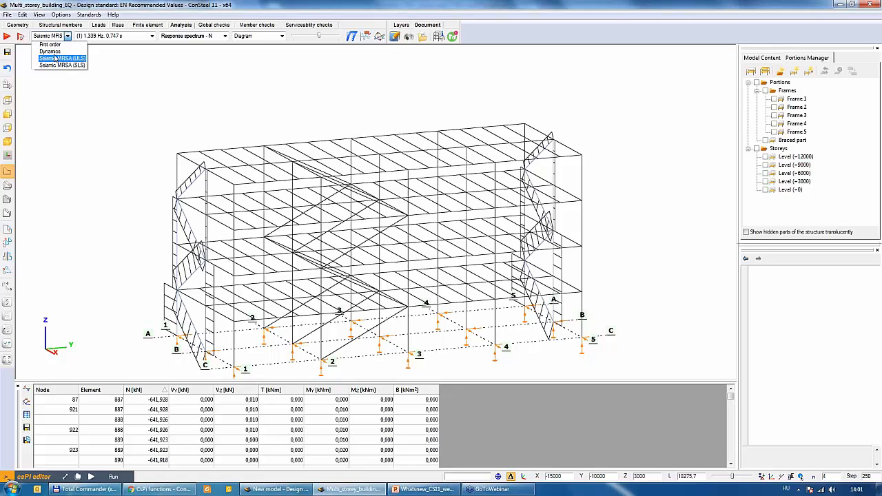
click(49, 51)
click(111, 36)
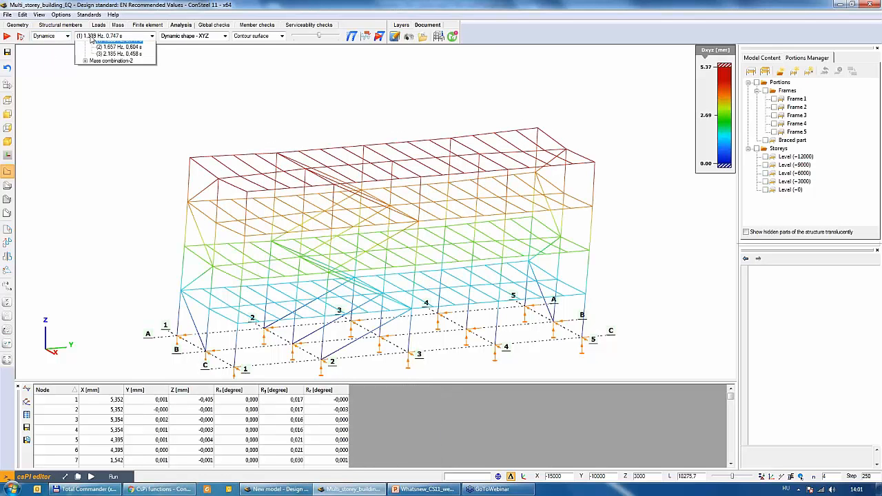
click(85, 79)
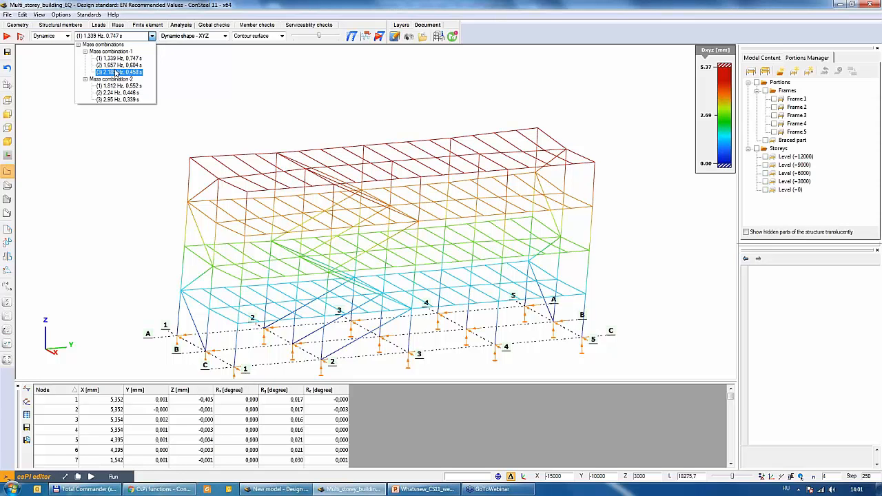
click(63, 37)
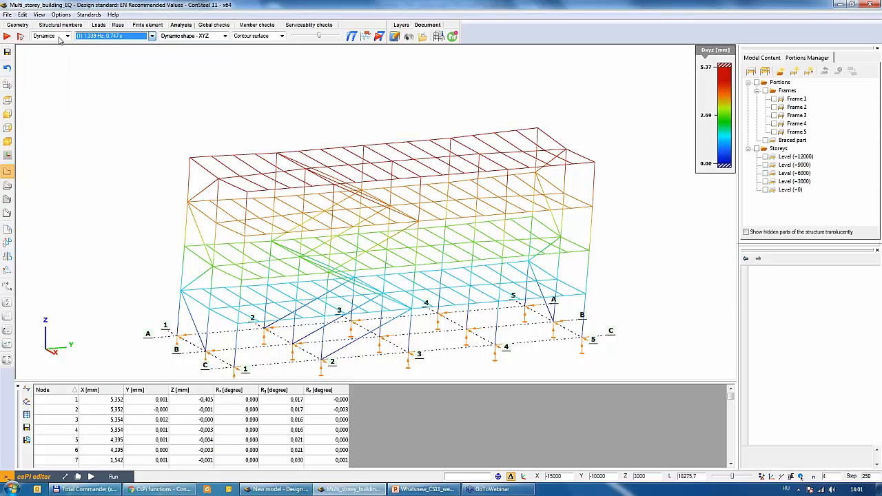
Display the First order analysis deformation for the dead load and reduce its display scale.
click(63, 37)
click(50, 44)
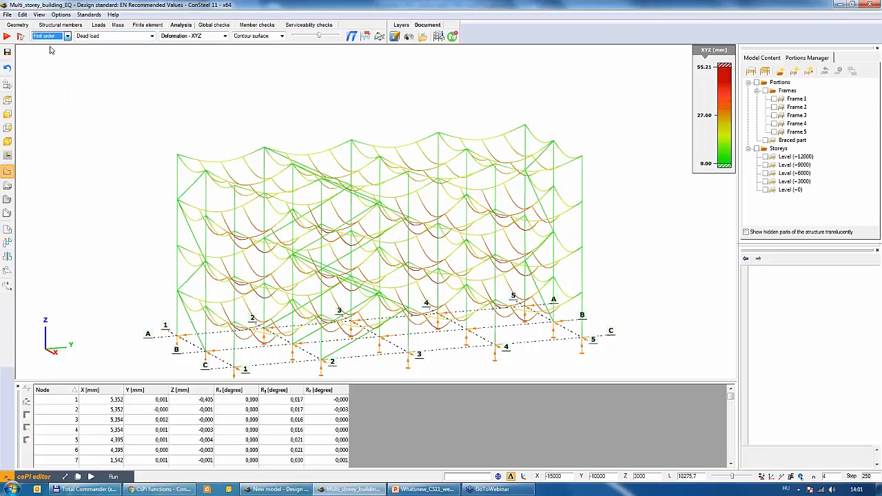
drag(317, 36, 307, 37)
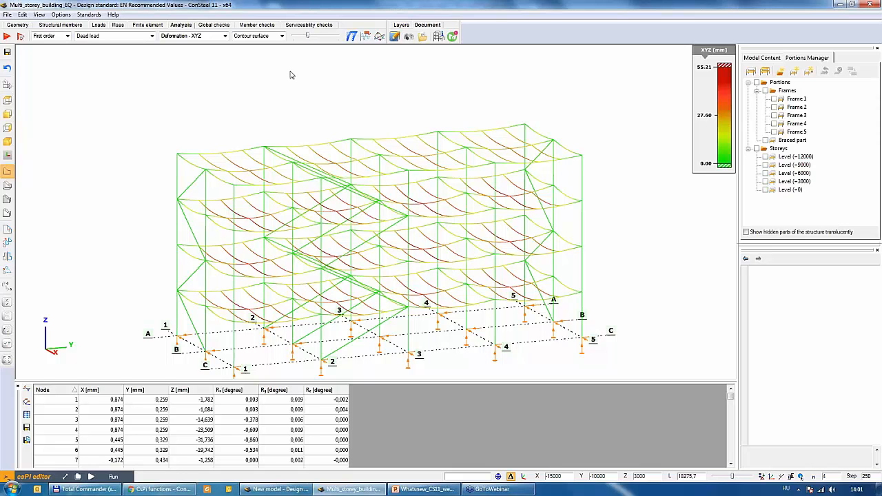
View the structure from above with the XYZ deformation of the dead load at a larger display scale.
click(7, 114)
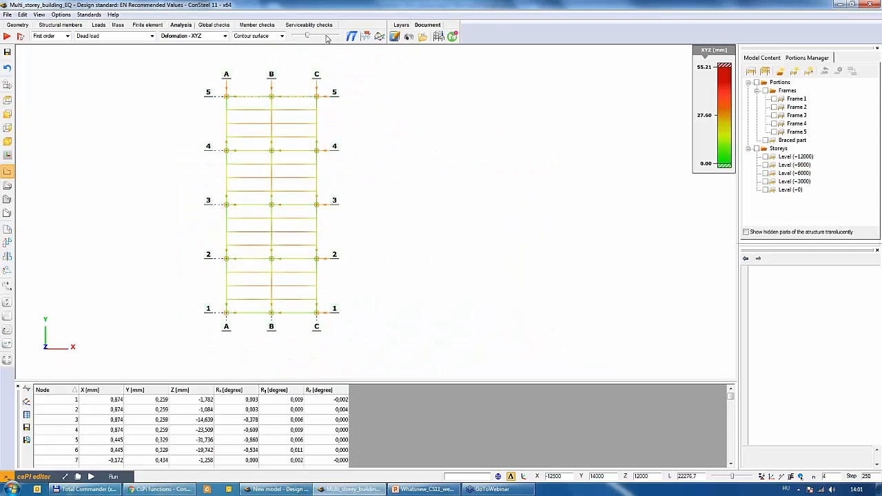
drag(307, 36, 322, 36)
click(198, 36)
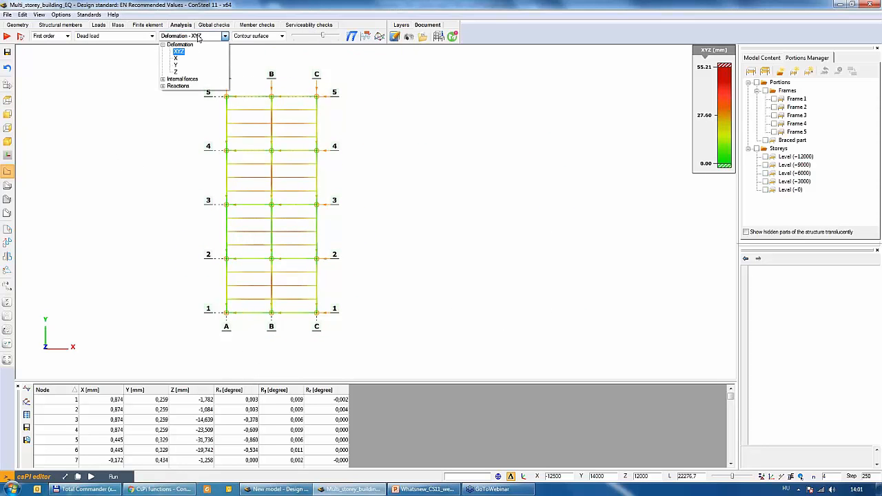
click(178, 52)
Display the first order deformation for Load combination-1 and enlarge its scale to exaggerate the sway.
click(131, 36)
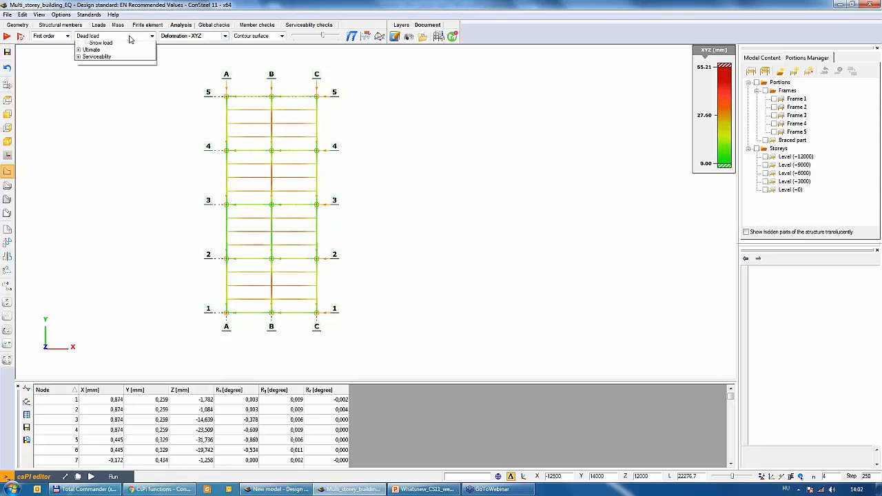
click(79, 73)
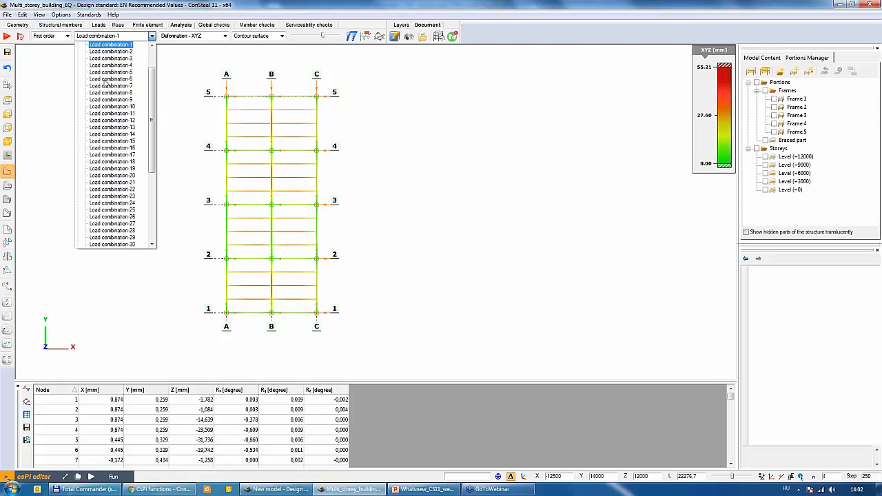
click(103, 80)
click(321, 37)
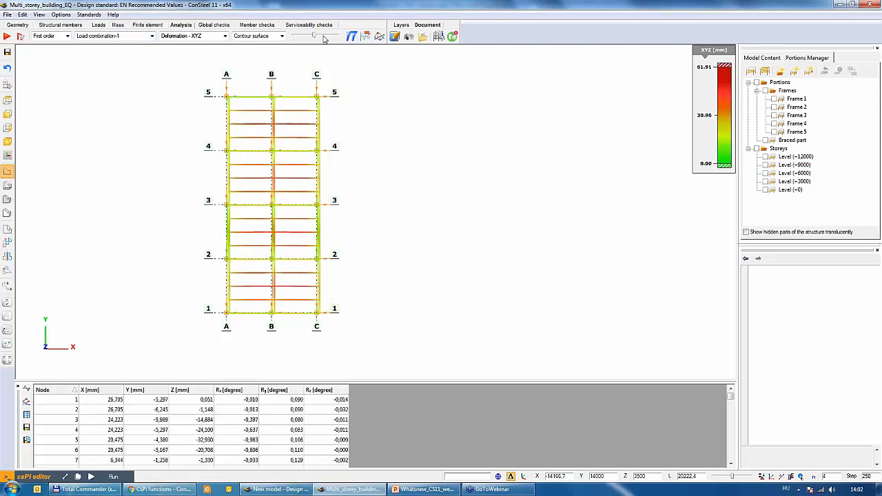
drag(315, 37, 334, 38)
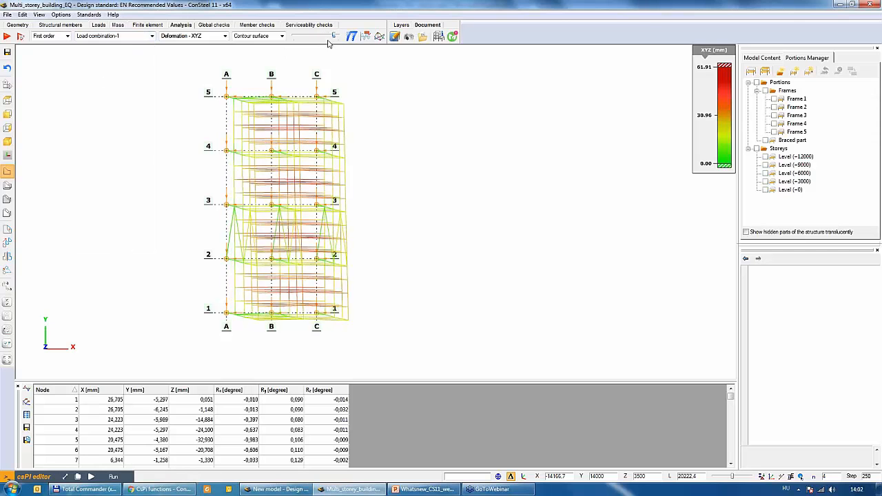
Check the deformed structure in 3D, return to the plan view, and render the members as solids.
click(7, 143)
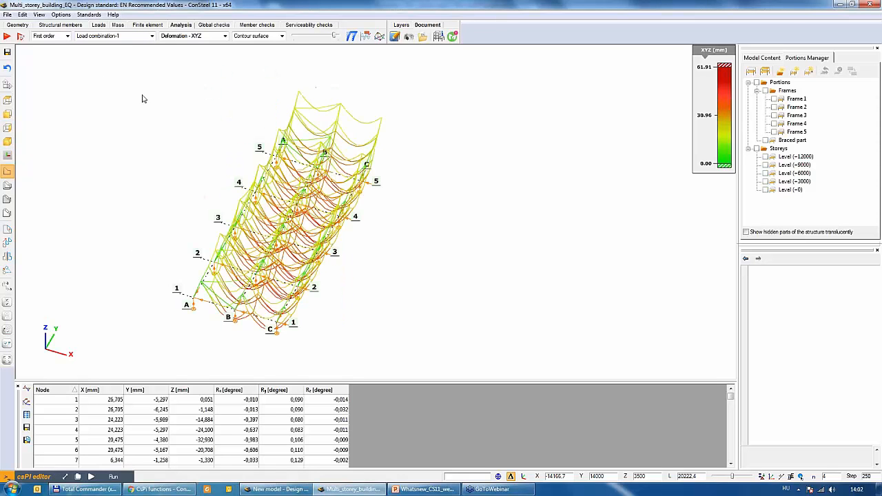
click(8, 114)
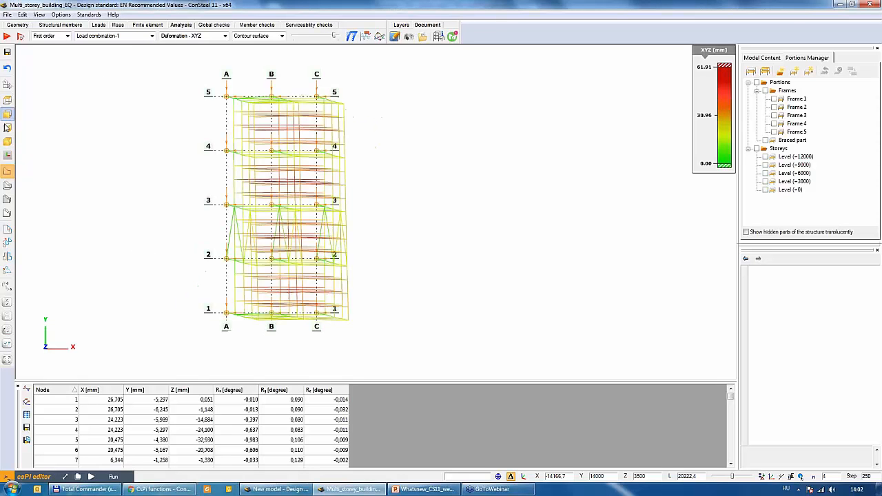
click(7, 213)
scroll(424, 183, up, 2)
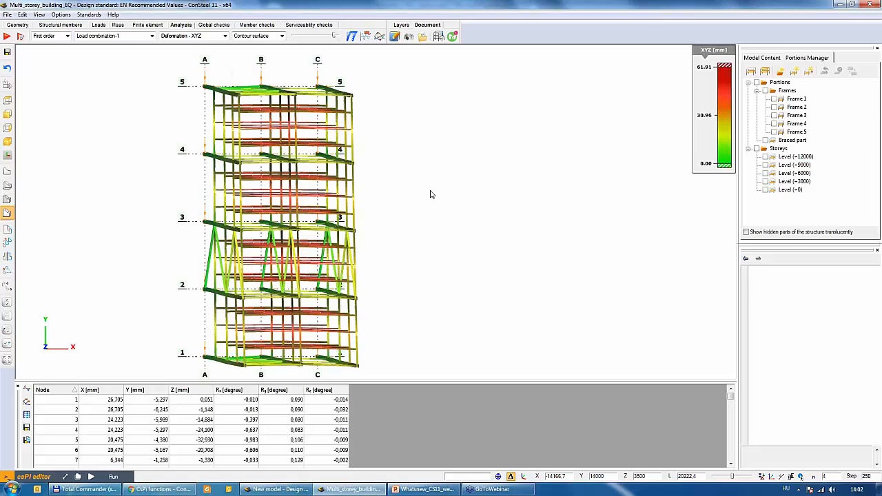
Step through the XYZ deformations in plan from Load combination-2 to Load combination-21.
click(203, 36)
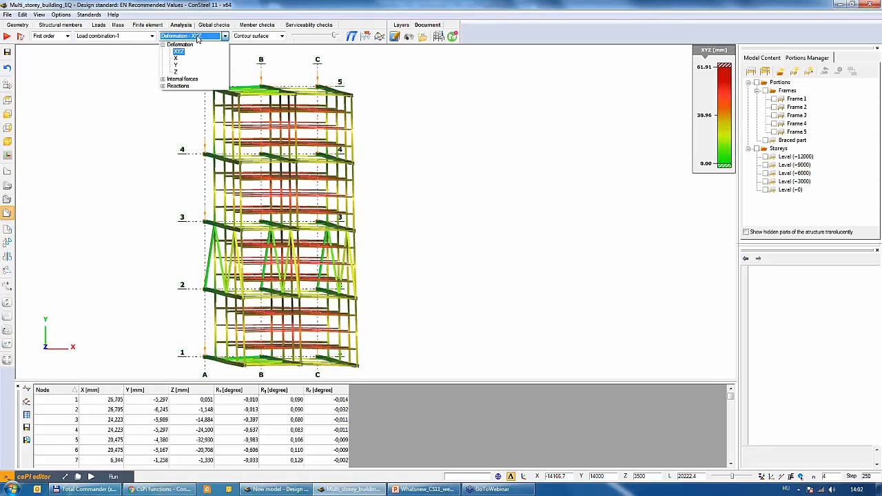
click(203, 36)
click(151, 36)
click(119, 65)
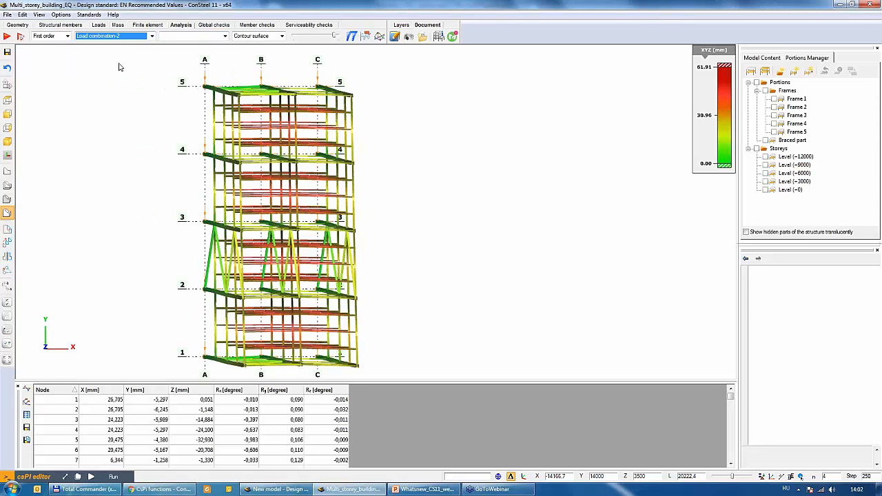
key(Down)
key(Down)
key(Down)
key(Down)
key(Down)
key(Down)
key(Down)
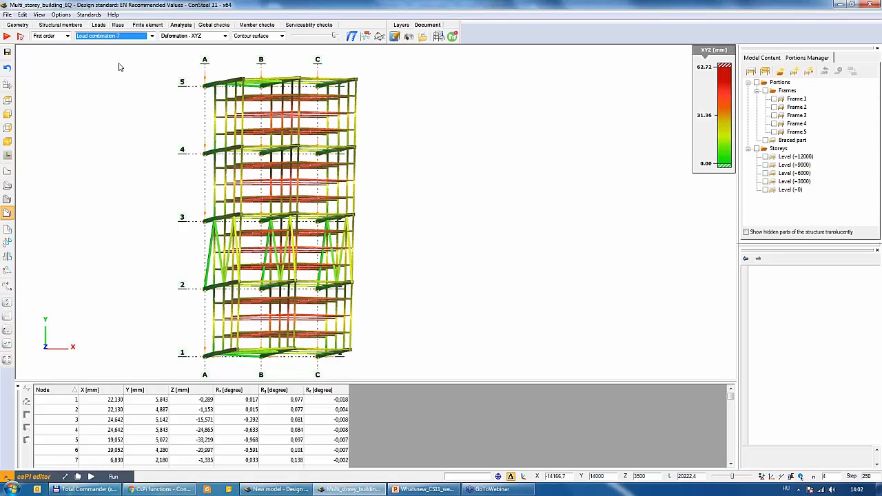
key(Down)
key(Down)
key(Down)
key(Down)
key(Down)
key(Down)
key(Down)
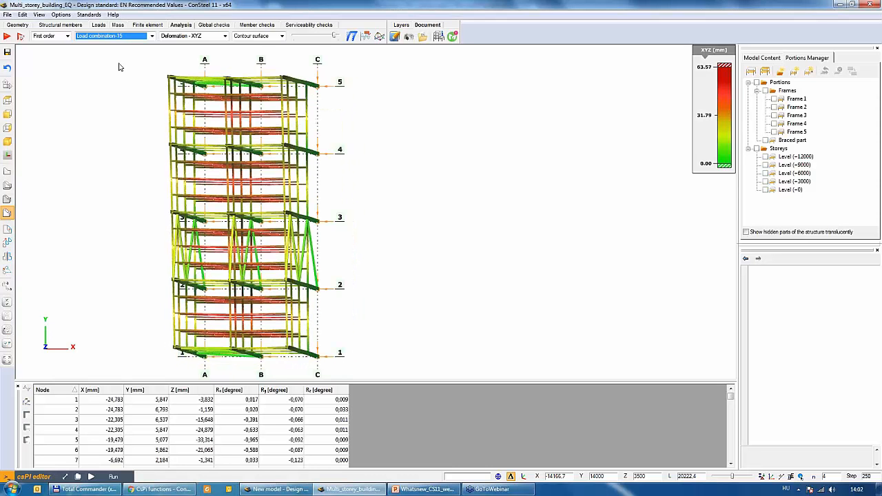
key(Down)
key(Down)
key(Down)
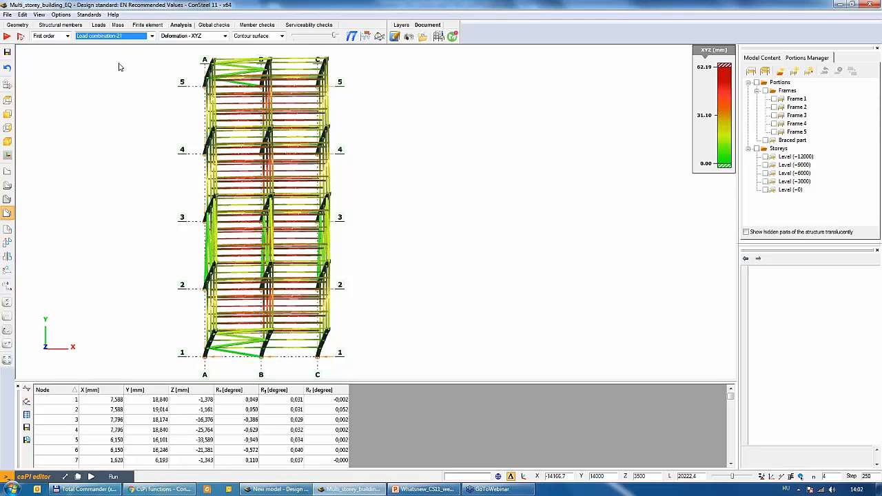
Step through the XYZ deformations in plan up to Load combination-32 and view that one in 3D at a reduced display scale.
key(Down)
key(Down)
key(Down)
key(Down)
key(Down)
key(Down)
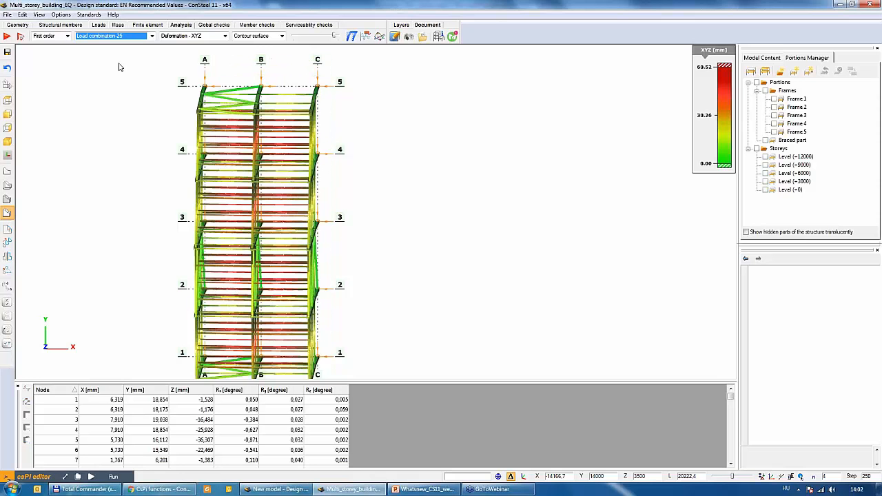
key(Down)
key(Down)
key(Down)
key(Down)
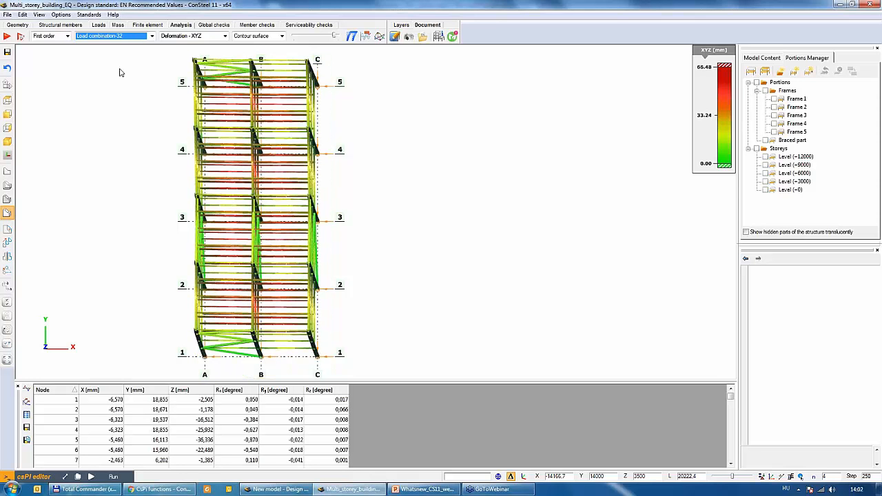
mouse_move(419, 266)
middle_down()
mouse_move(449, 224)
mouse_move(416, 197)
middle_up()
drag(331, 36, 311, 40)
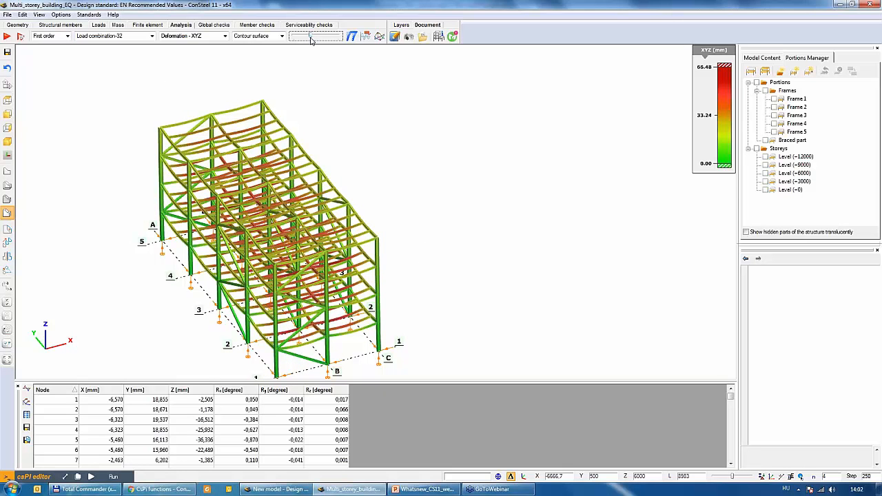
Review the global steel design settings for the first order load combinations and the cross section check without running the calculation.
click(213, 25)
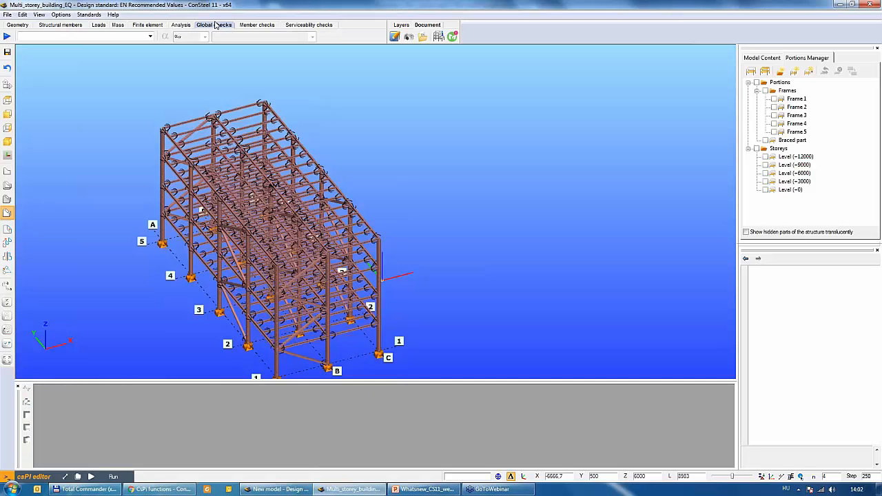
click(6, 36)
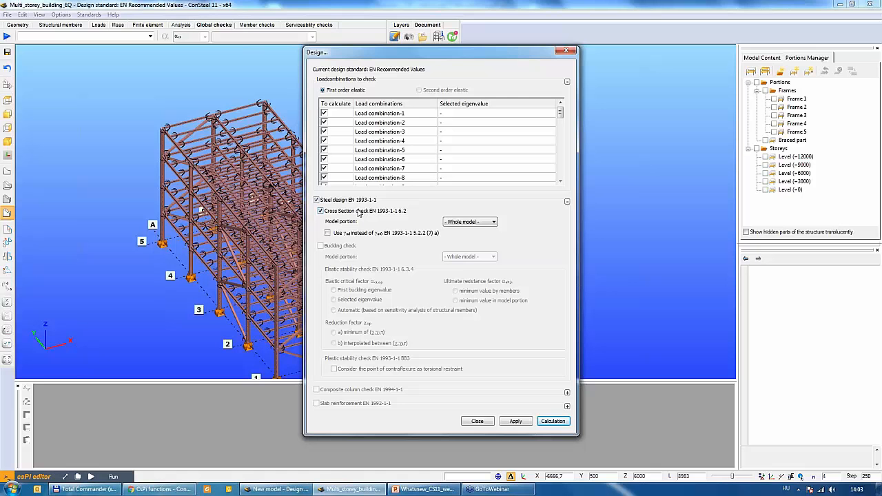
click(477, 421)
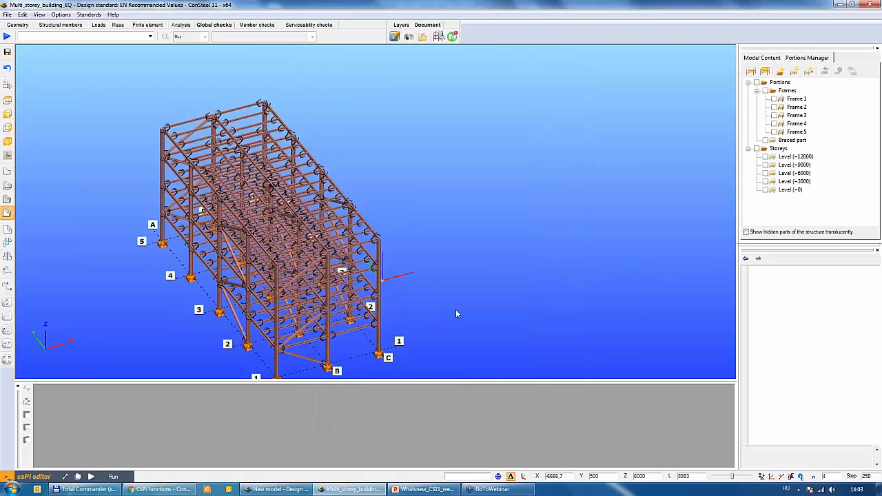
Set the calculation method of the Seismic 1 effect to "Selected modes, linear summation" and apply it.
click(97, 26)
click(69, 26)
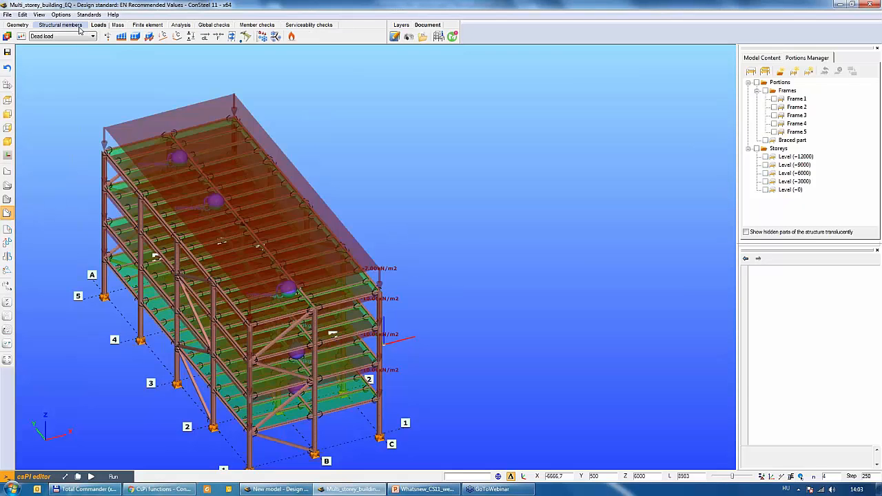
click(97, 25)
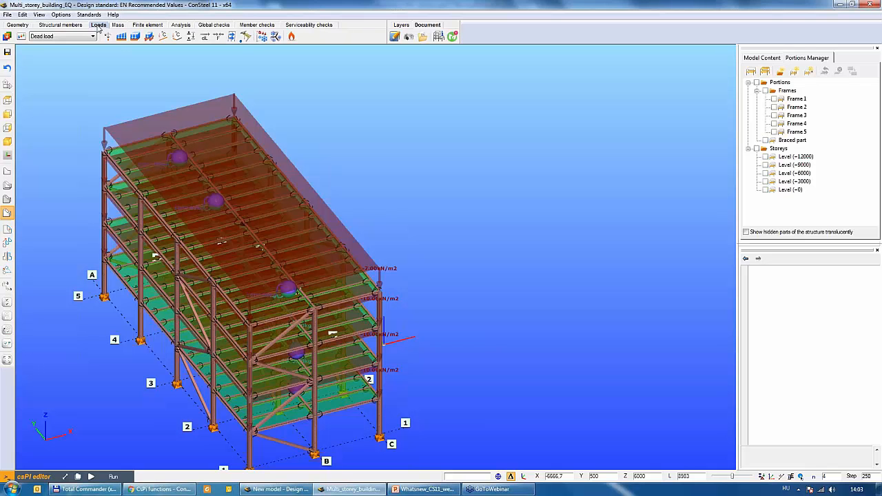
click(20, 37)
click(346, 164)
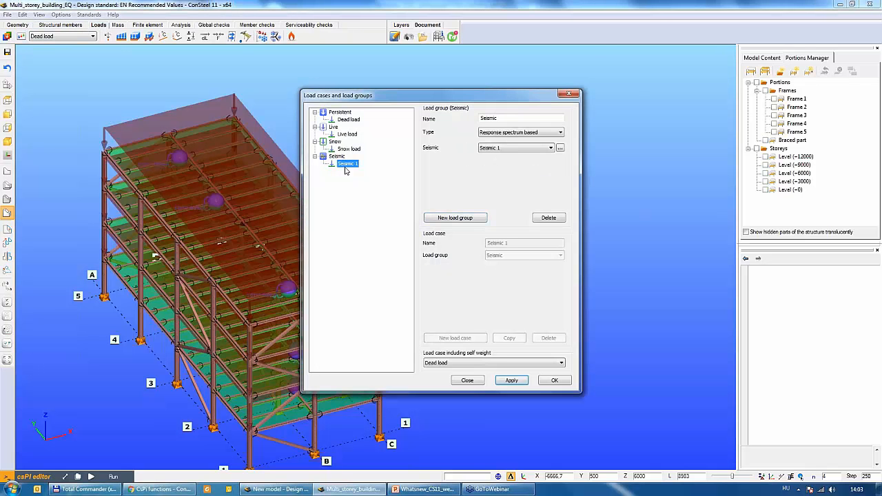
click(559, 148)
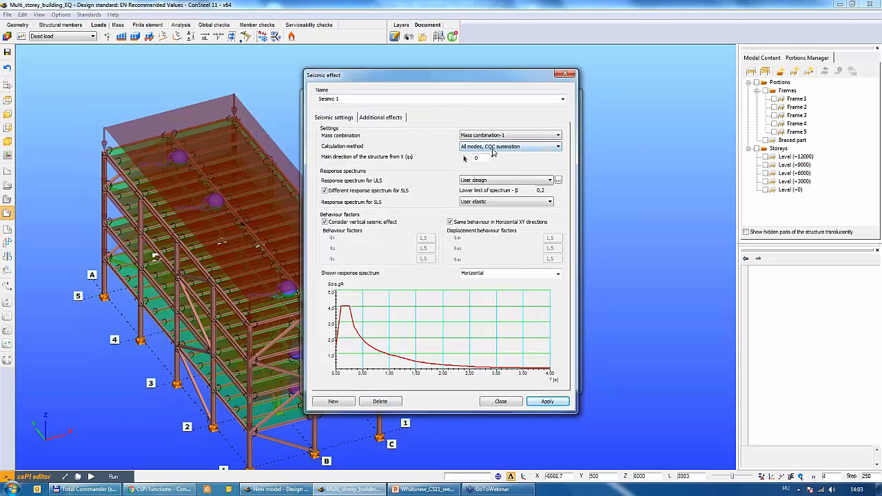
click(493, 147)
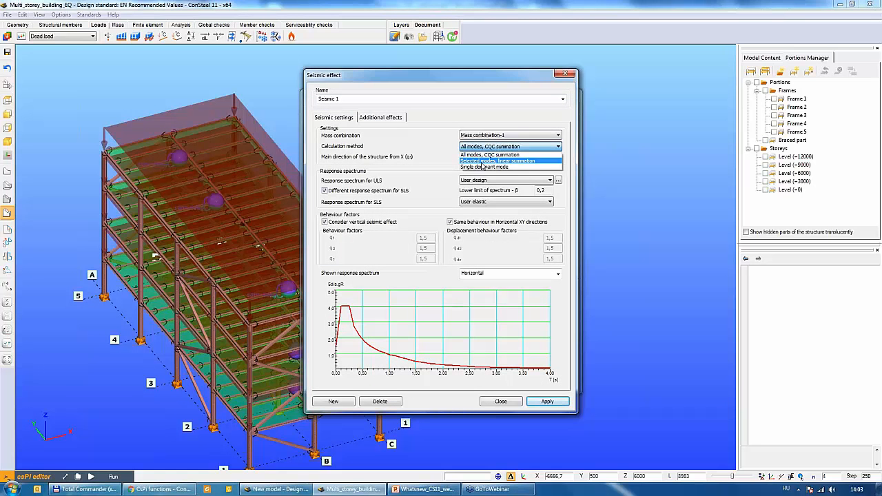
click(483, 162)
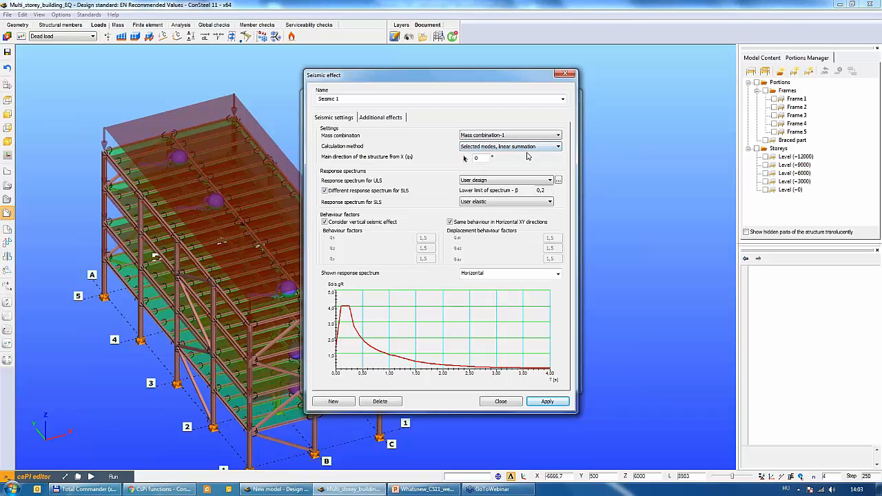
click(543, 402)
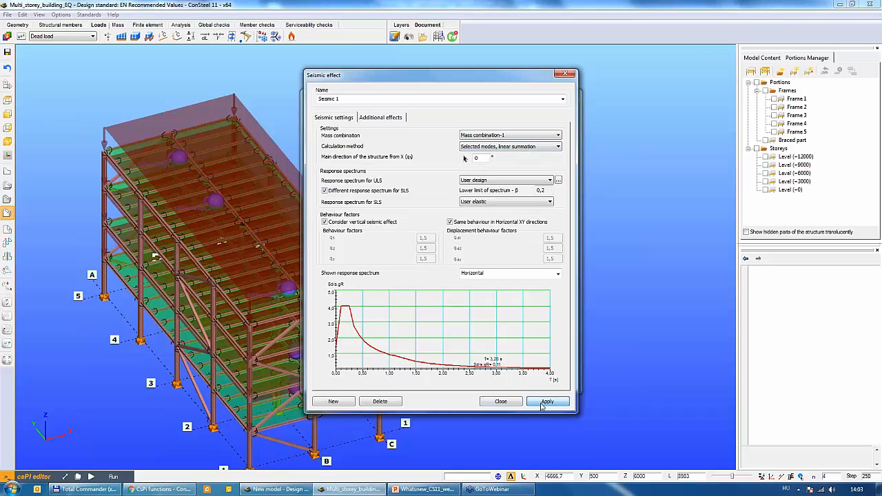
click(510, 402)
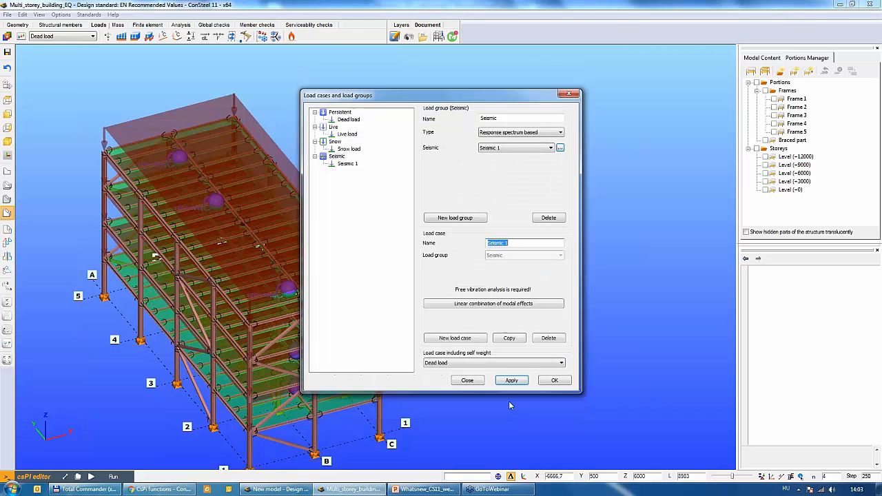
In the linear combination of modal effects for Seismic 1, set combination factor 1 for mode 1 in X and mode 2 in Y.
click(347, 164)
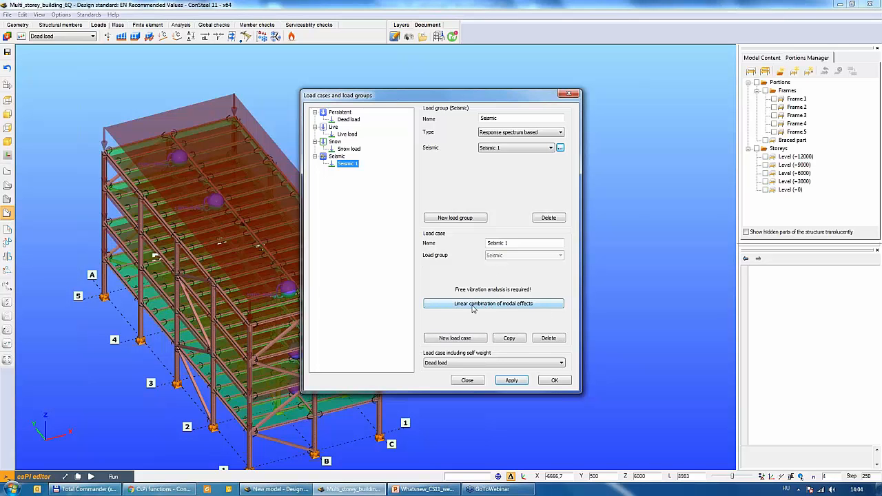
click(511, 310)
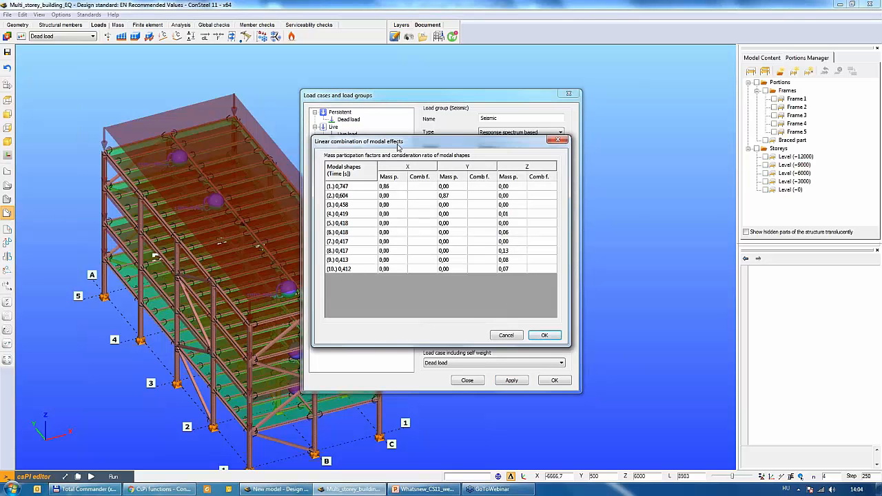
drag(396, 144, 367, 192)
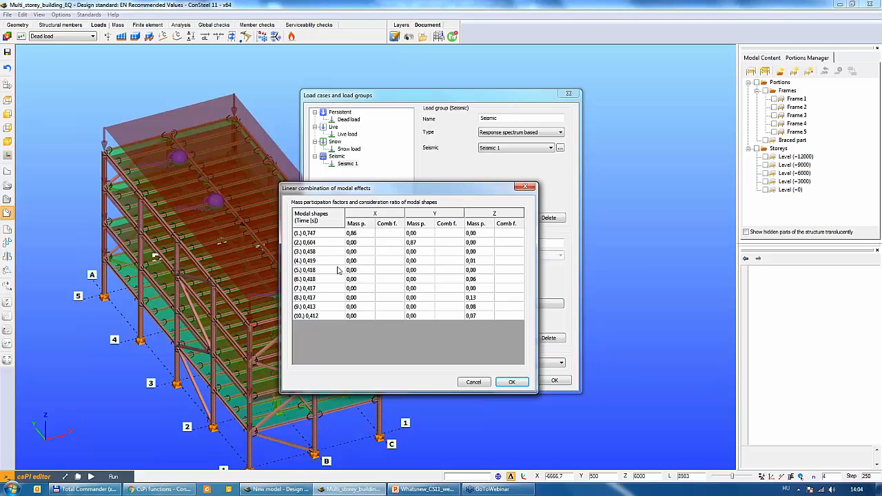
click(390, 236)
text(1)
click(387, 243)
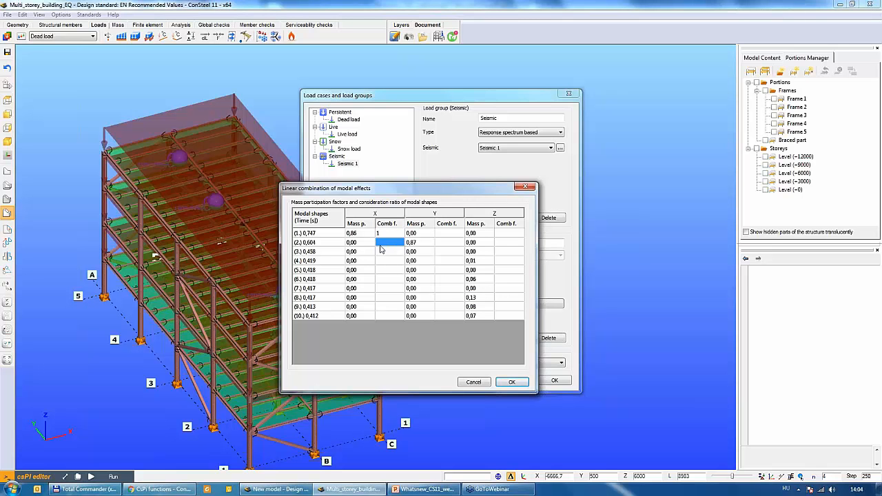
click(448, 242)
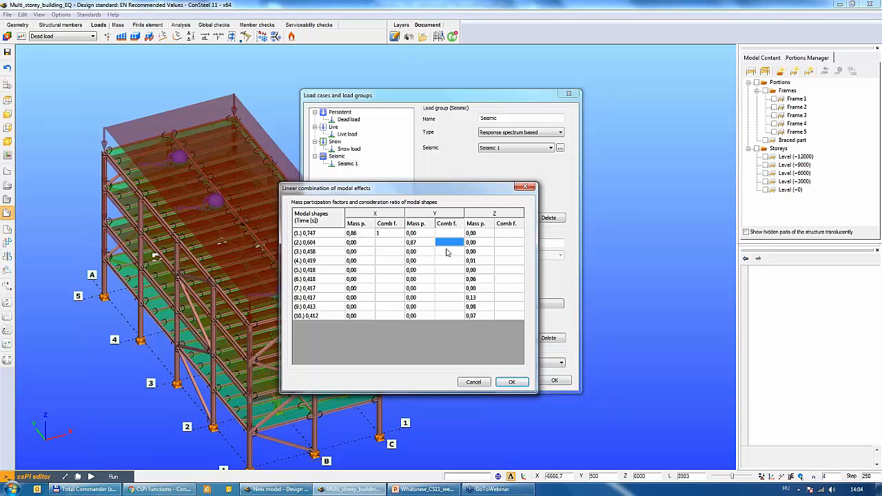
text(1)
Set the Z combination factors to 0,3 for modes 4 and 8 and 0,2 for mode 9, and accept the seismic load case settings.
click(447, 261)
click(502, 262)
text(0,3)
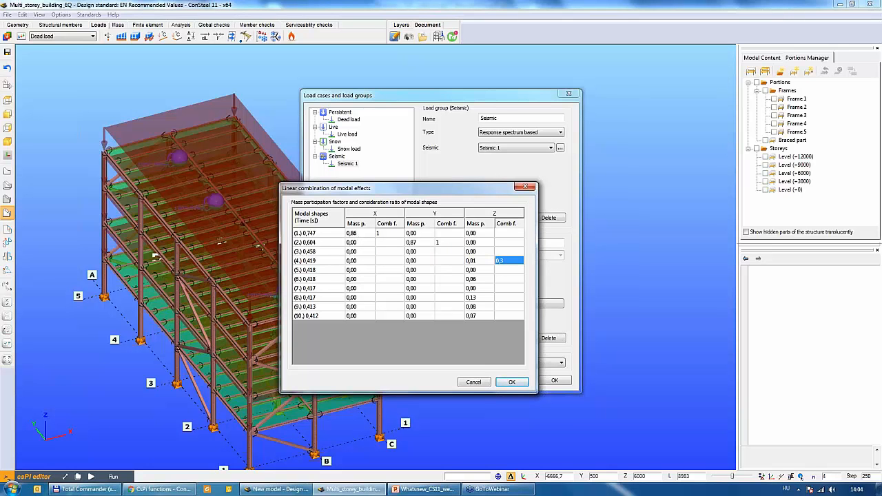
click(508, 297)
text(0,3)
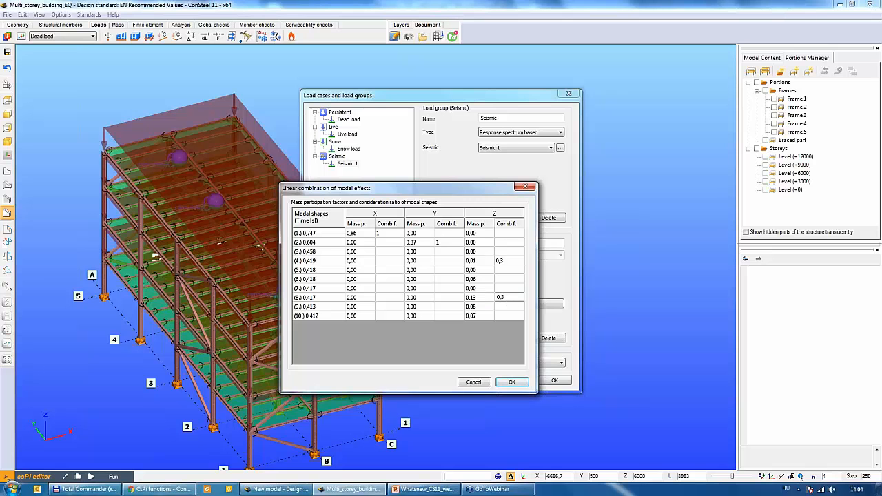
key(Return)
click(507, 306)
text(0,2)
click(507, 279)
click(509, 382)
click(553, 381)
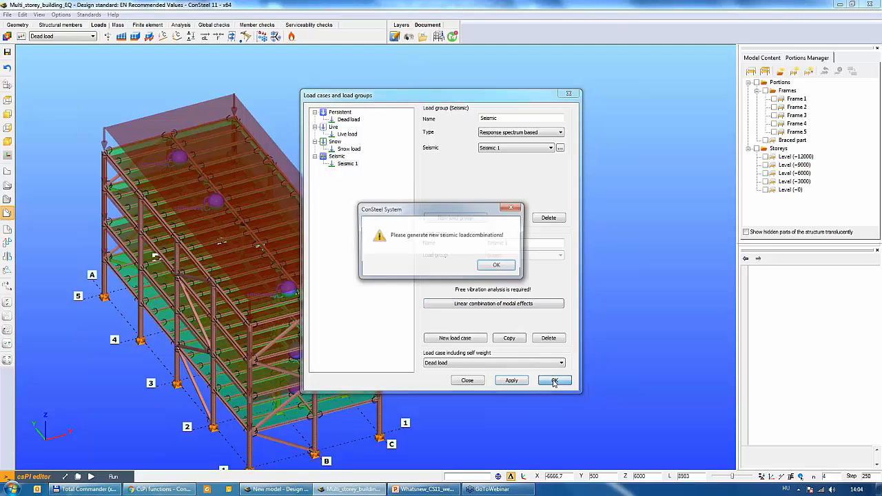
click(495, 266)
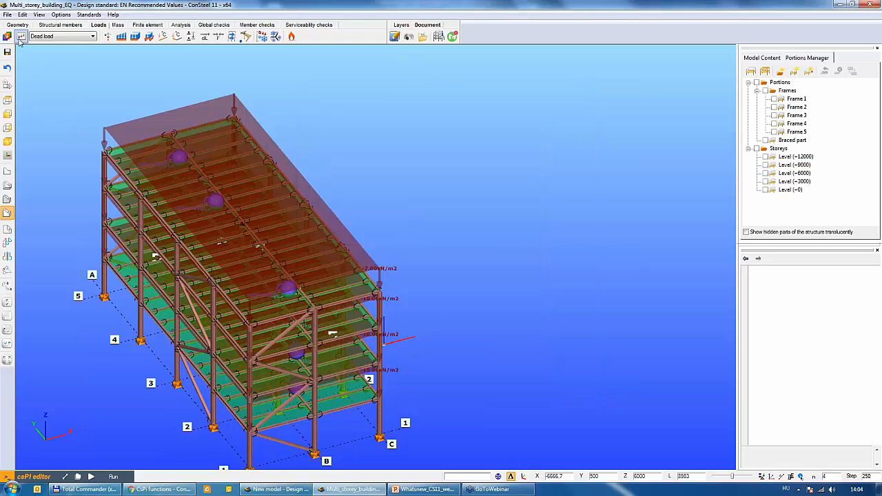
Generate the ULS and SLS load combinations for the seismic design situation, including the accidental torsional effect, and accept them.
click(22, 36)
click(213, 98)
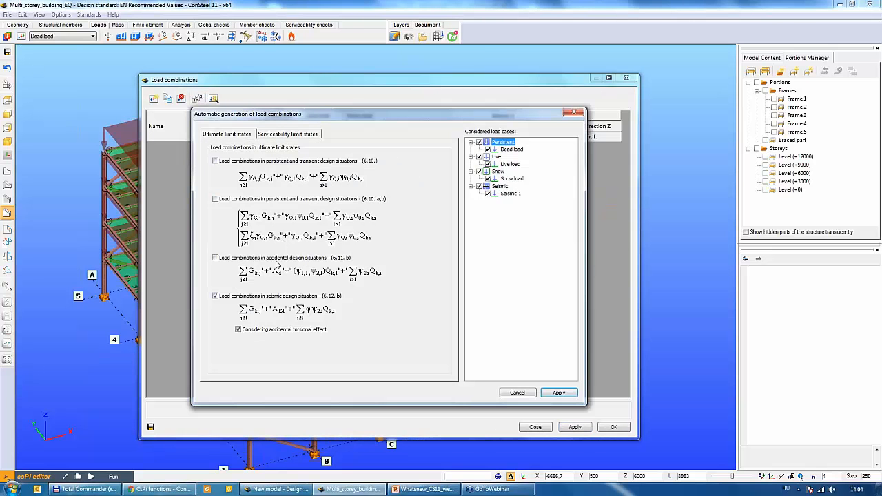
click(272, 136)
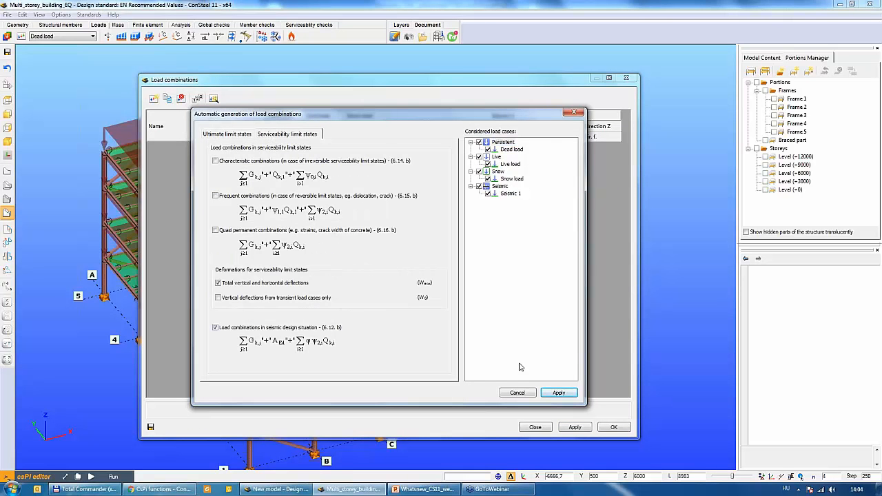
click(558, 392)
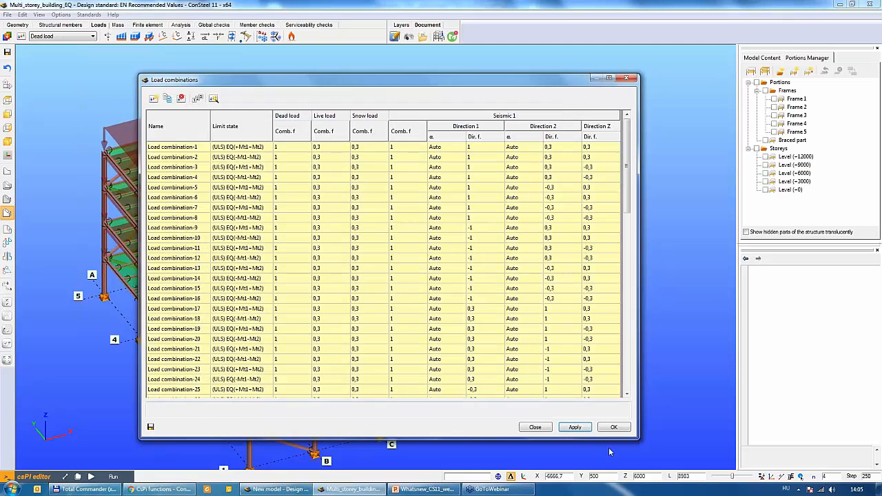
click(614, 427)
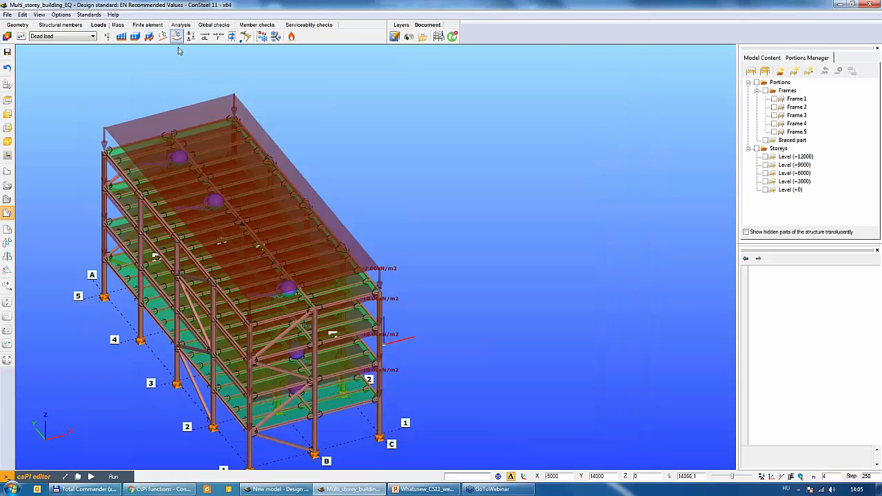
Exclude the Mass combination-1 and Mass combination-2 entries with 3 dynamic modes from the dynamic analysis, keeping Mass combination-1 with 10.
click(181, 25)
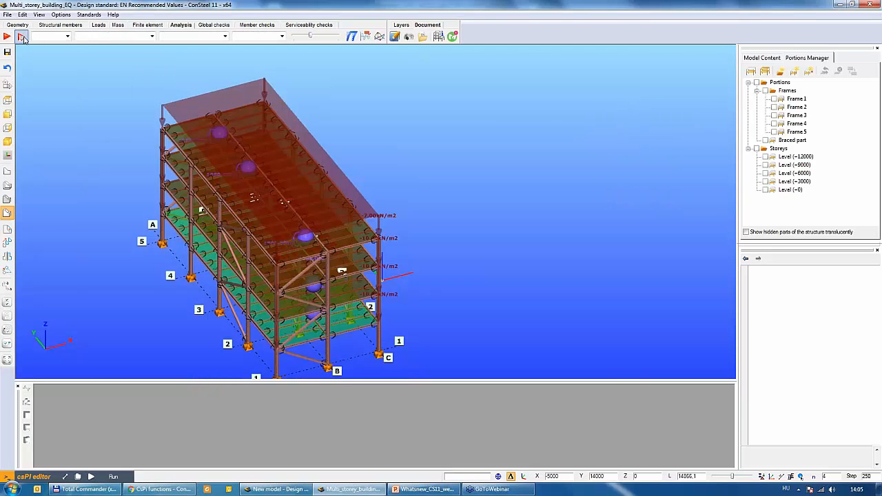
click(21, 37)
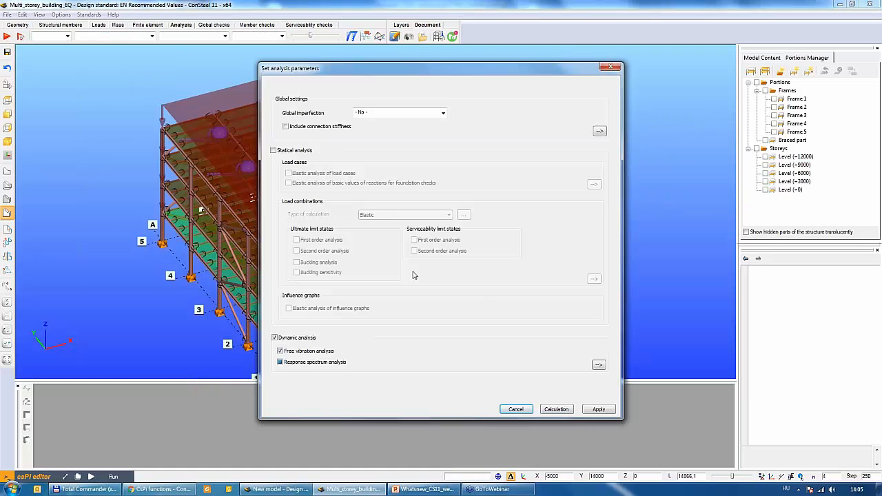
click(598, 365)
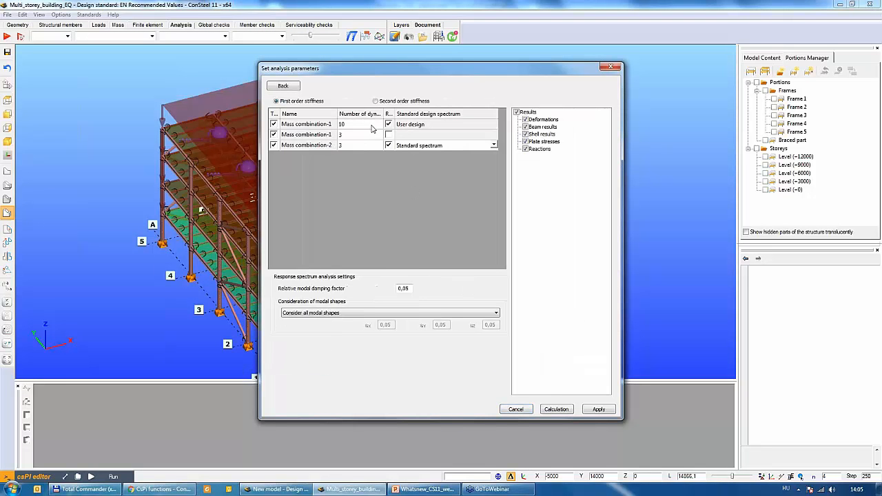
click(274, 135)
click(273, 144)
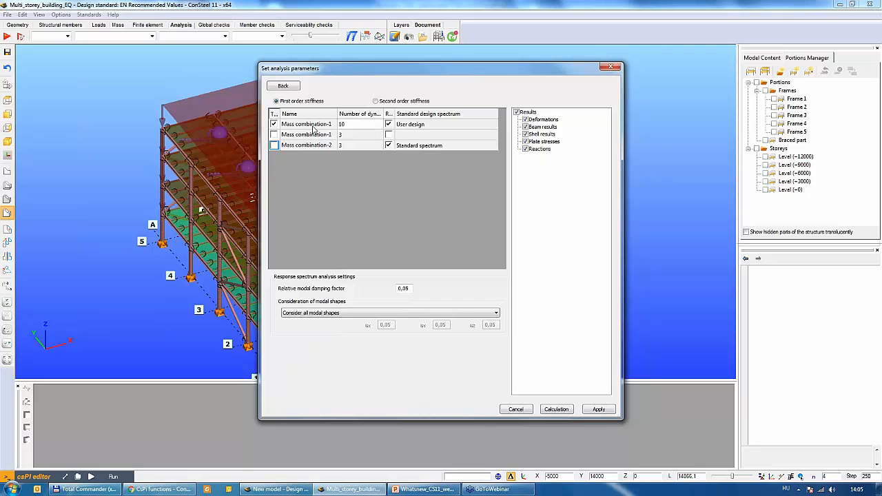
click(283, 86)
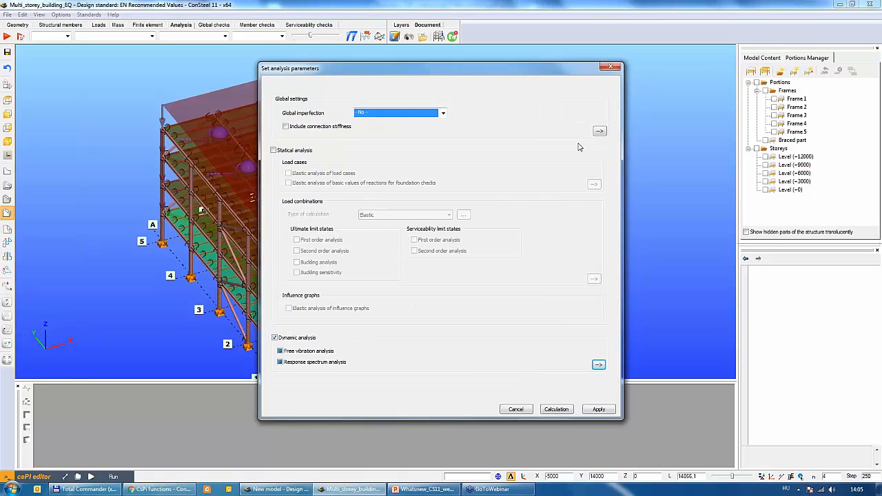
Enable the statical analysis and activate first order analysis for all the seismic load combinations.
click(274, 150)
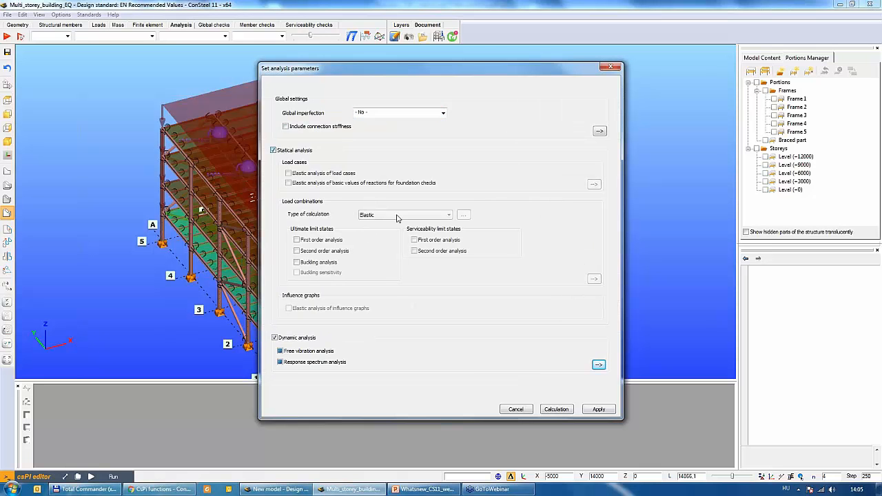
click(594, 280)
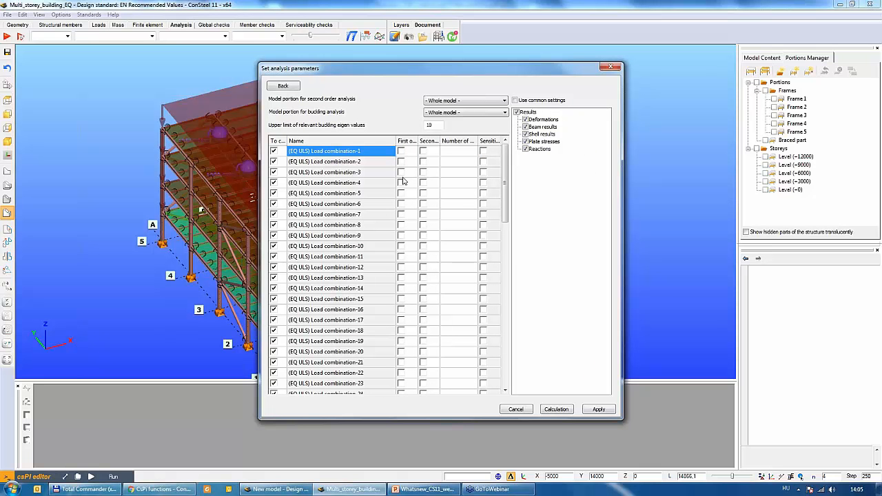
mouse_move(504, 182)
mouse_down()
mouse_move(510, 279)
mouse_move(523, 290)
mouse_move(507, 183)
mouse_up()
click(398, 147)
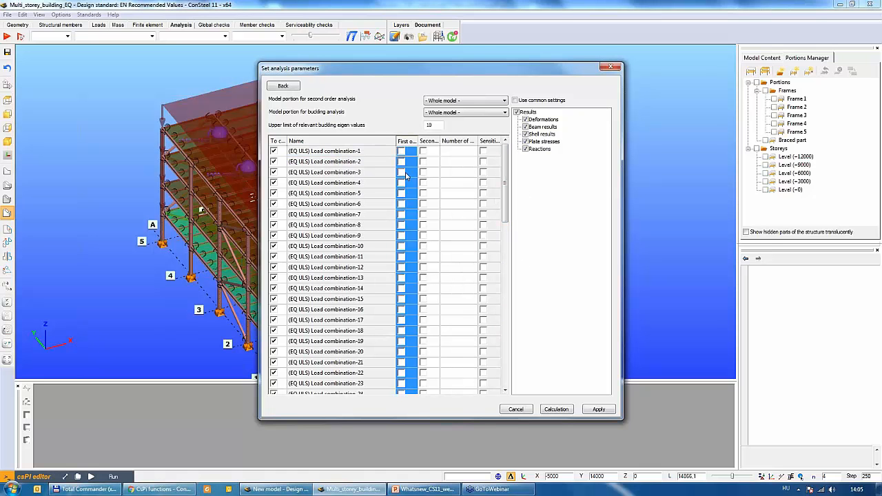
Set the number of buckling eigenvalues to 10 for EQ ULS Load combination-1 to 48 and run the calculation.
click(458, 140)
scroll(459, 385, down, 3)
scroll(460, 411, down, 13)
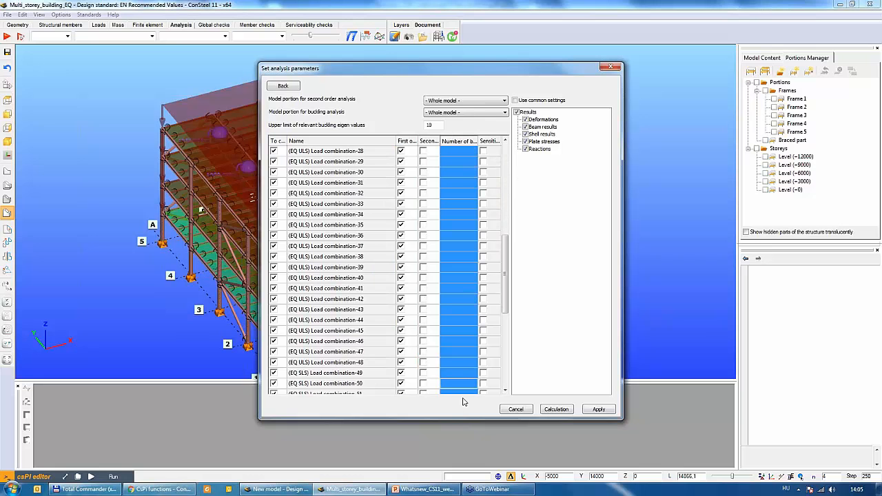
shift+click(446, 204)
drag(447, 204, 460, 268)
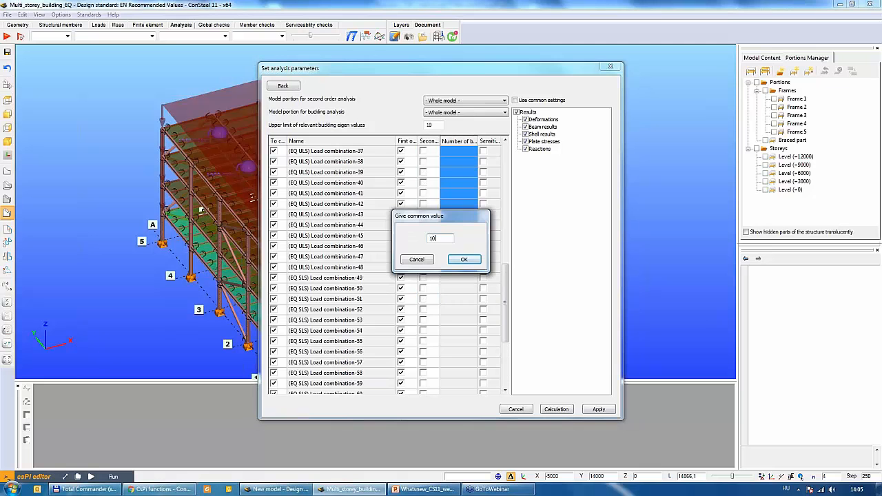
click(464, 260)
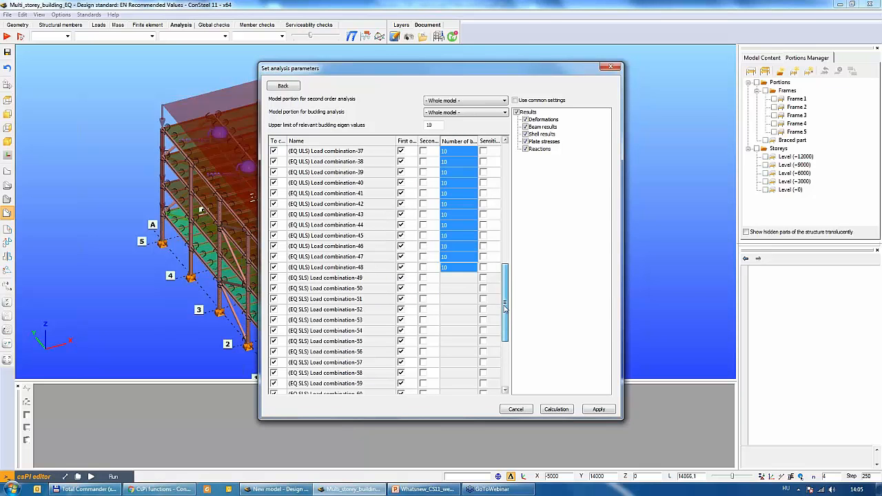
drag(504, 308, 500, 165)
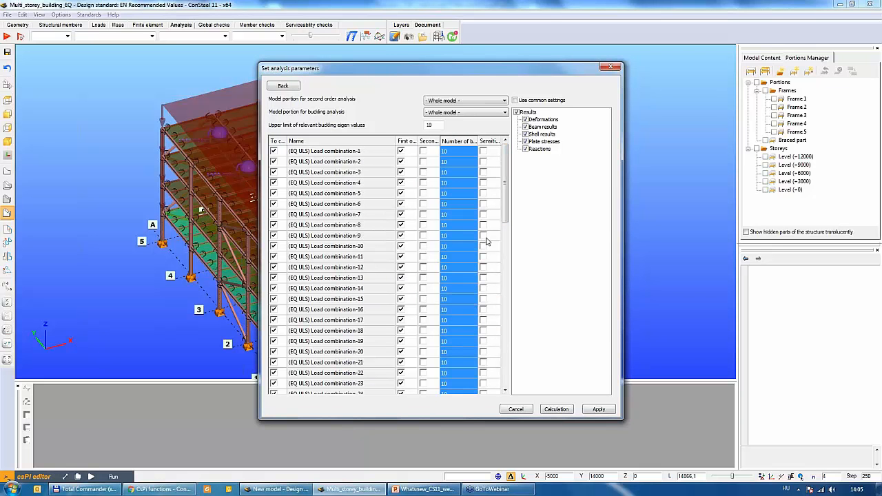
click(556, 409)
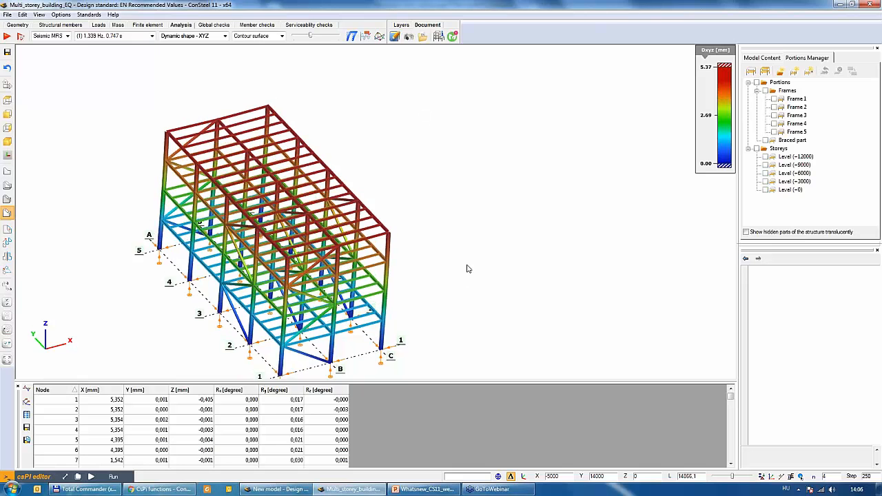
Display the first buckling shape of Load combination-1 and enlarge the scale of the deformed shape.
click(64, 35)
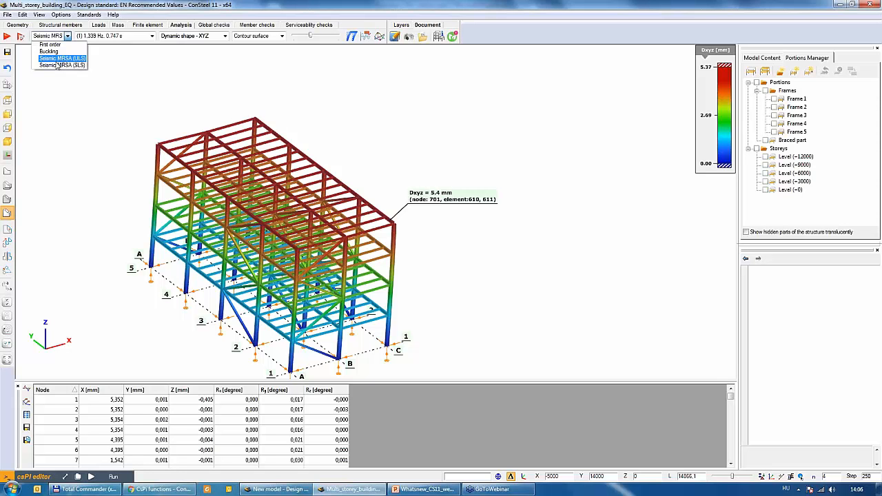
click(49, 51)
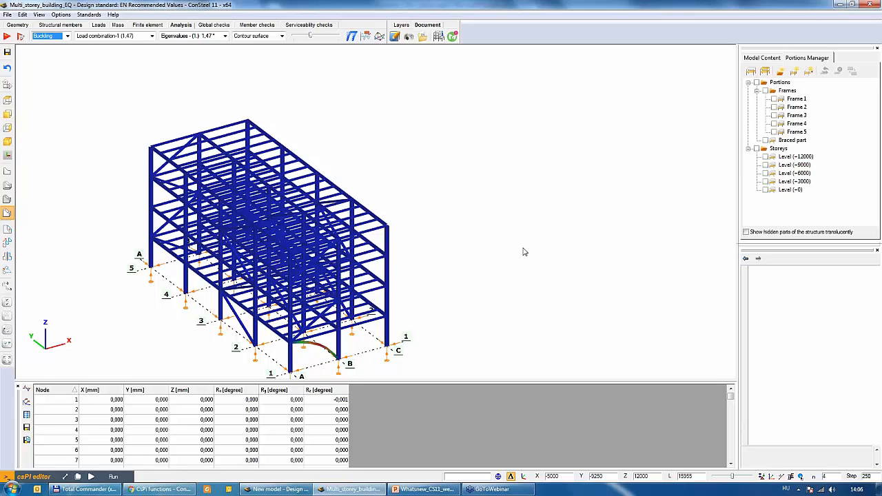
middle_drag(524, 250, 473, 257)
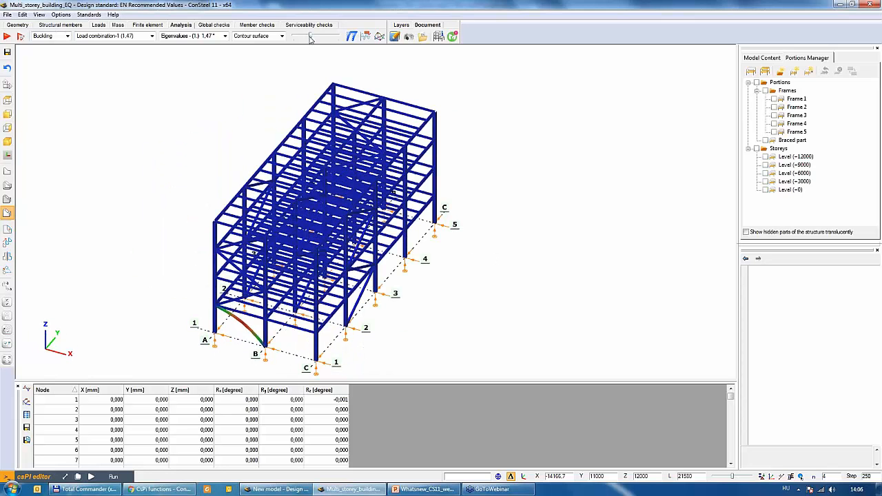
mouse_move(310, 36)
mouse_down()
mouse_move(327, 40)
mouse_move(319, 38)
mouse_up()
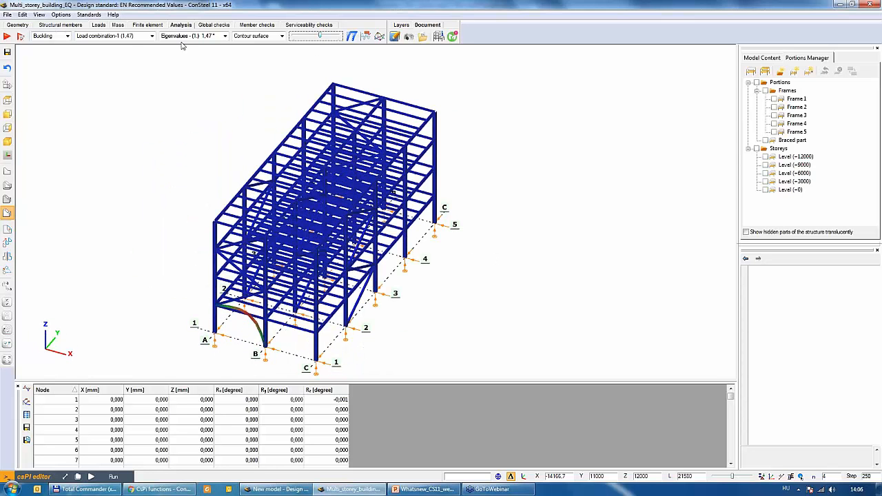
Examine the first buckling shapes of Load combination-2, Load combination-6 and the following ones up to Load combination-14.
click(130, 38)
click(117, 65)
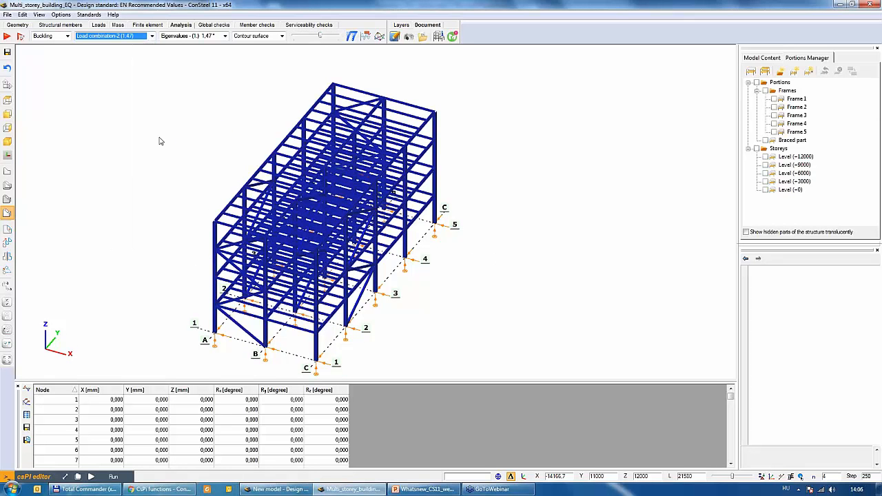
middle_drag(161, 138, 205, 162)
click(125, 41)
click(118, 103)
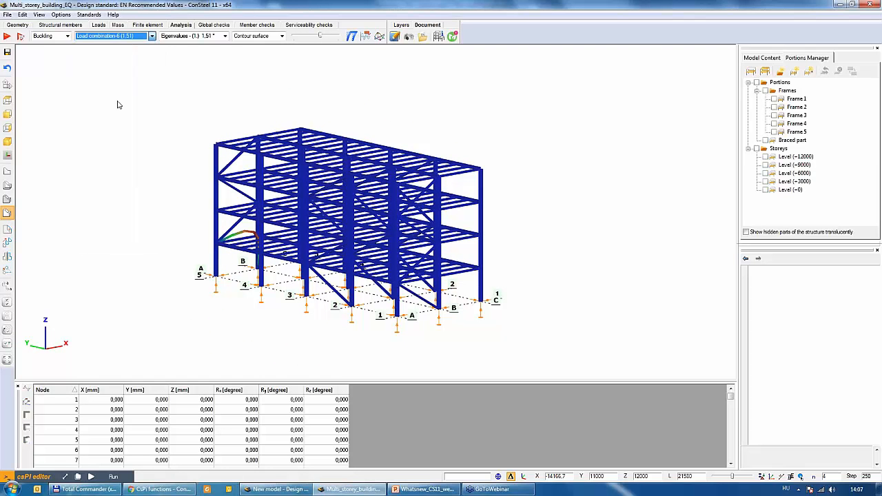
key(Down)
key(Down)
key(Down)
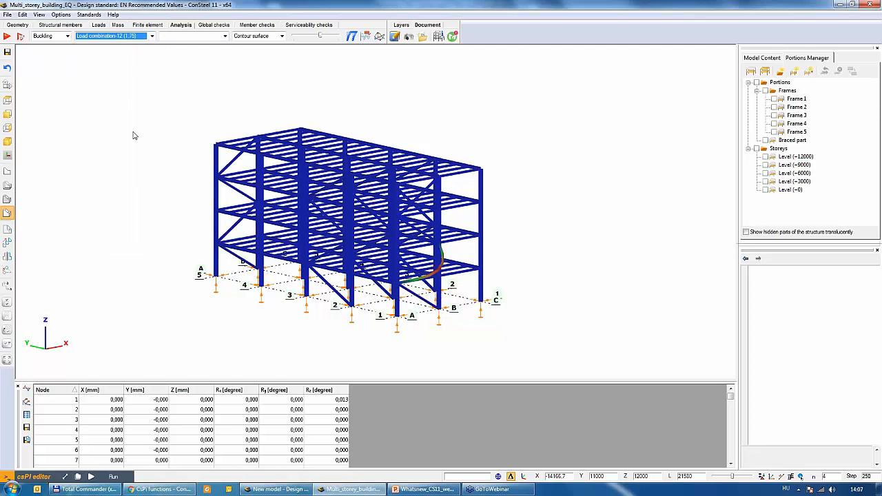
key(Down)
key(Down)
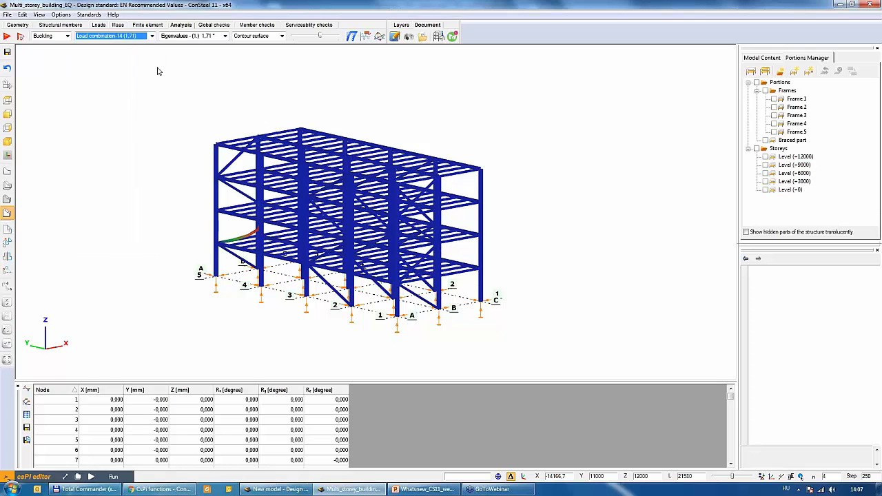
Run the EN 1993-1-1 cross section and buckling checks on the whole model using the first buckling eigenvalue, and inspect the member utilizations.
click(218, 26)
click(7, 36)
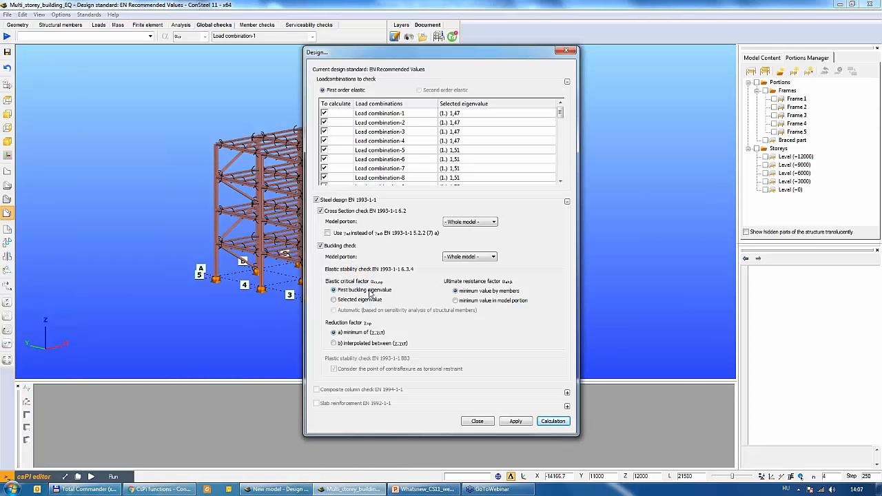
click(553, 421)
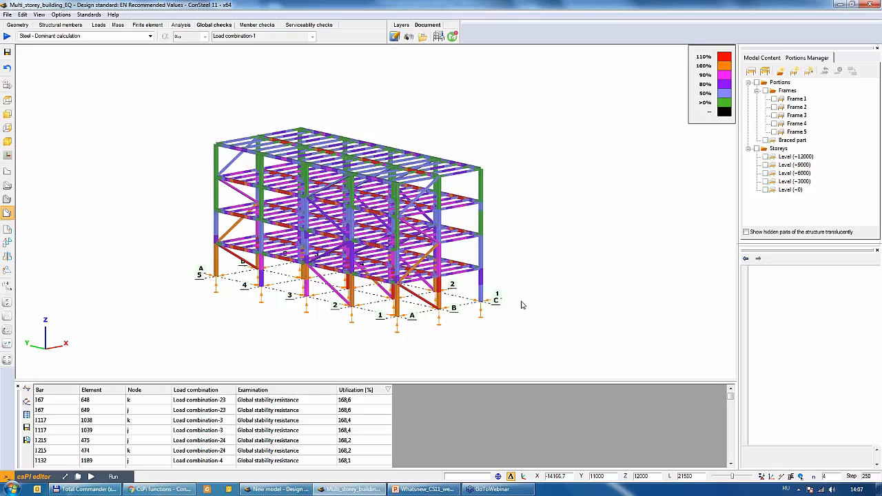
middle_drag(516, 303, 433, 324)
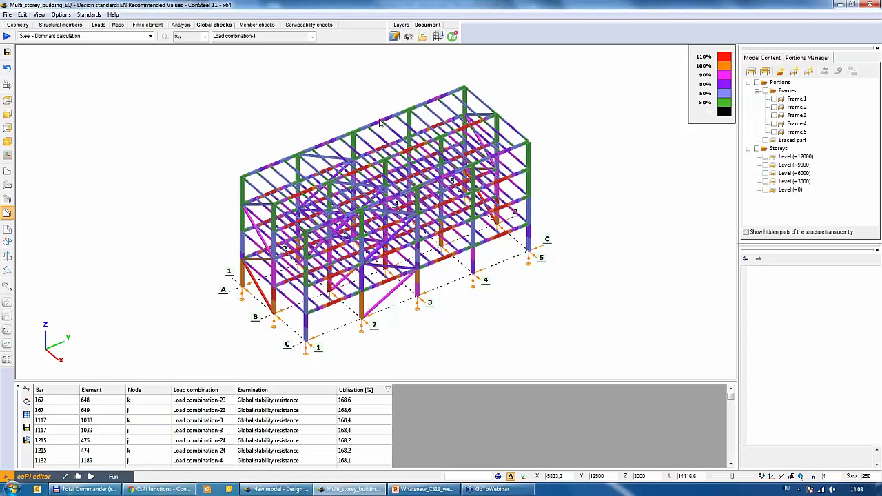
mouse_move(401, 274)
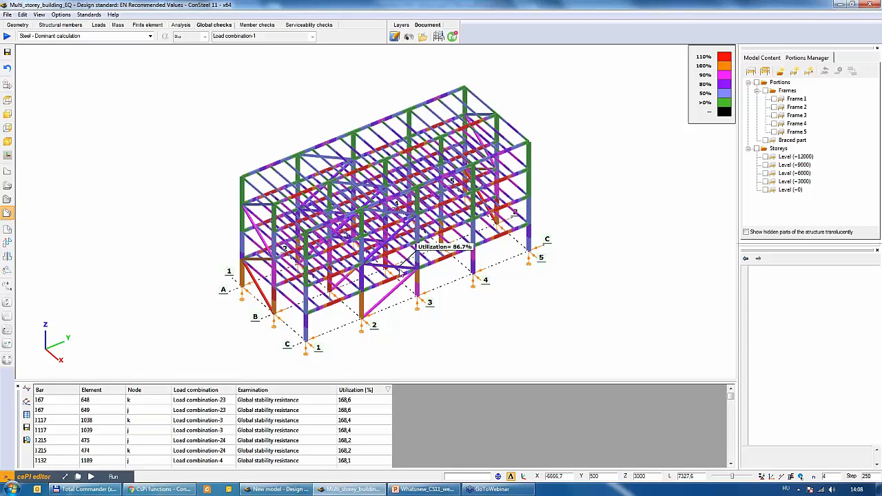
Create a new model named New model with the EN Recommended Values design standard and English model scripts.
click(7, 14)
click(32, 27)
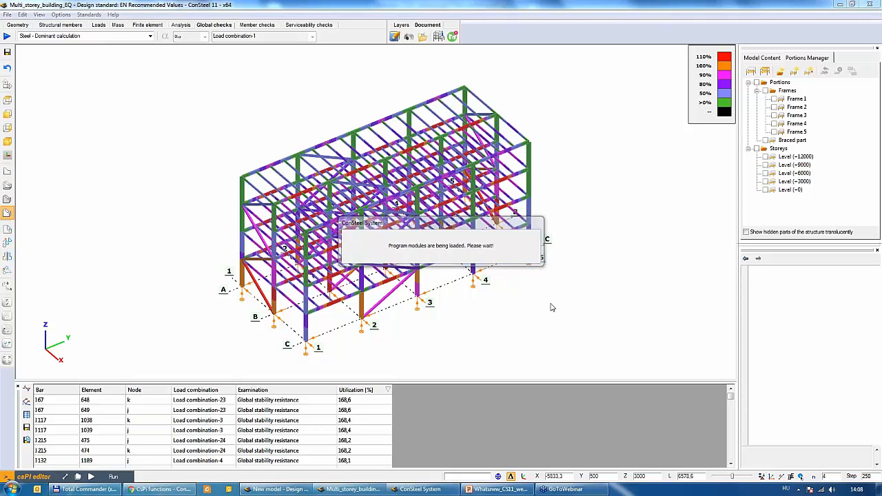
click(516, 279)
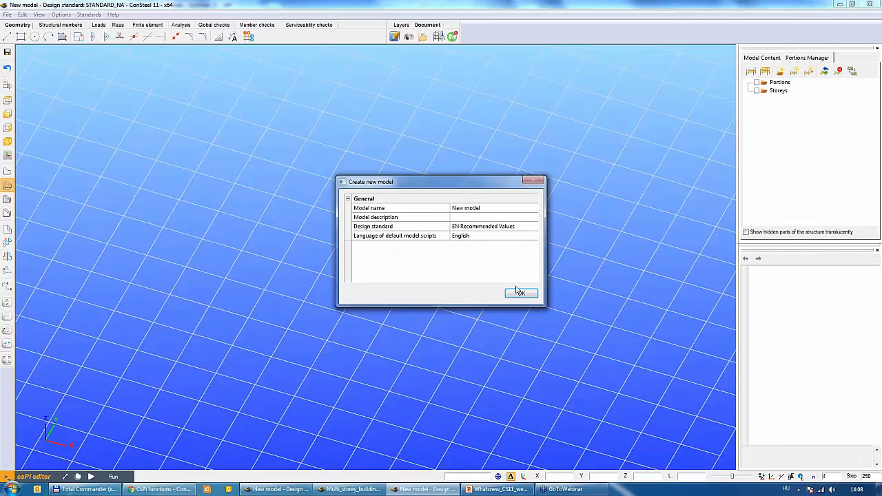
click(519, 293)
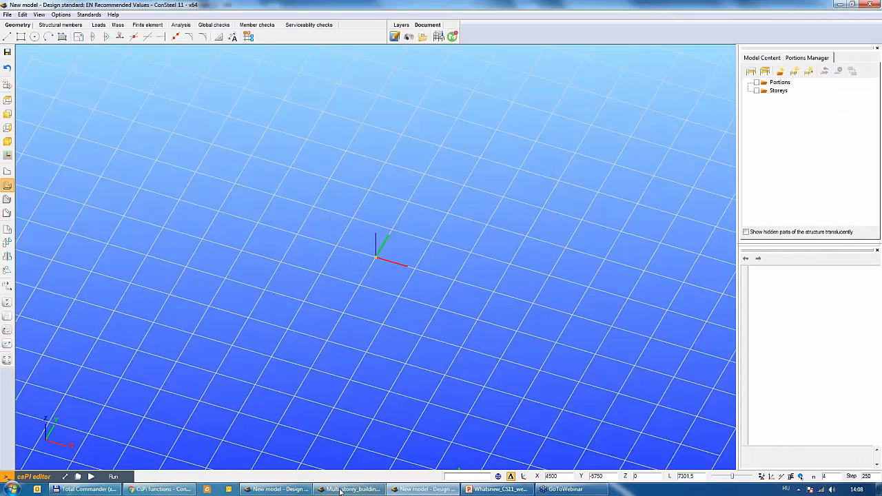
Close the Multi_storey_building_EQ model and the older New model containing the steel hall, keeping only the empty new model.
mouse_move(340, 491)
click(346, 447)
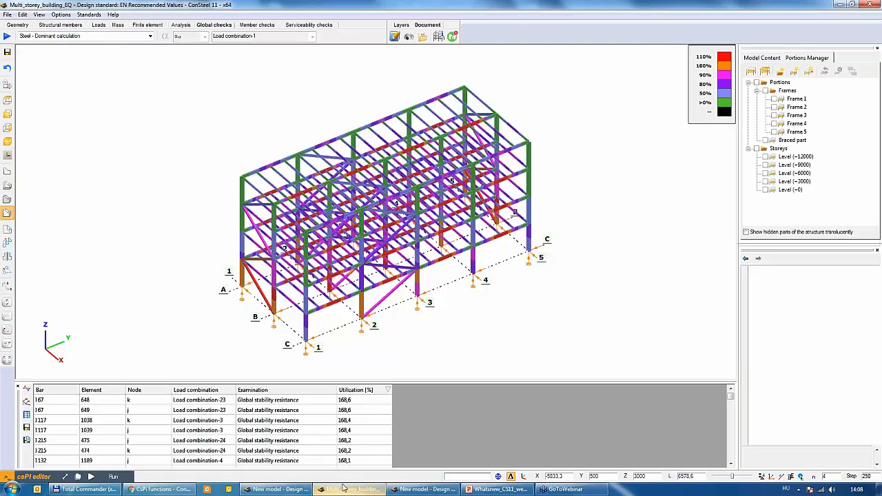
click(869, 5)
click(451, 270)
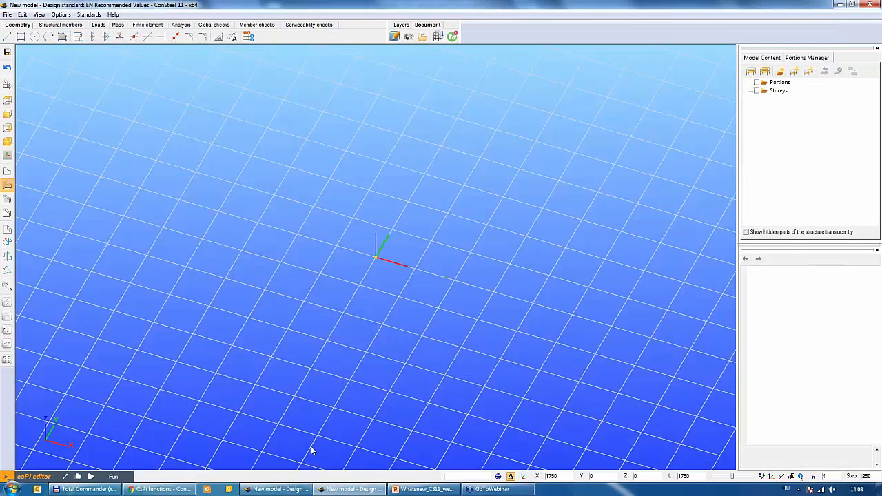
mouse_move(275, 490)
click(262, 444)
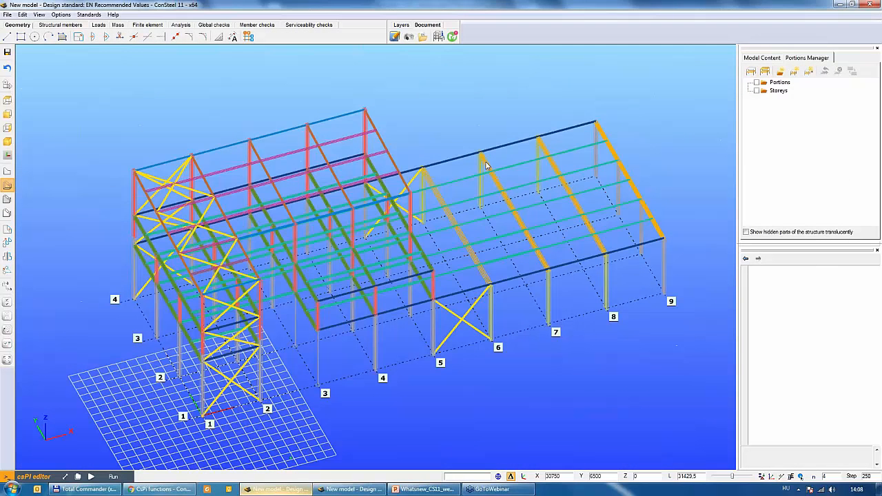
click(869, 5)
click(458, 268)
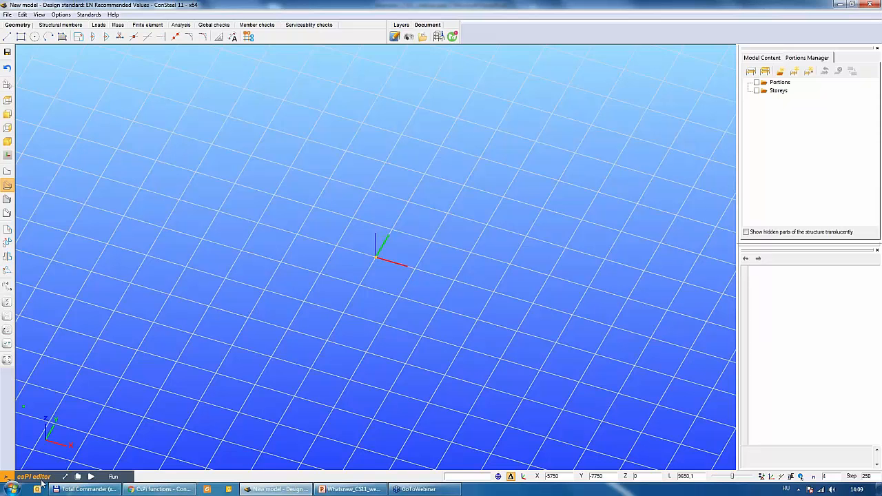
Open the csPI editor and enlarge its script area.
click(65, 477)
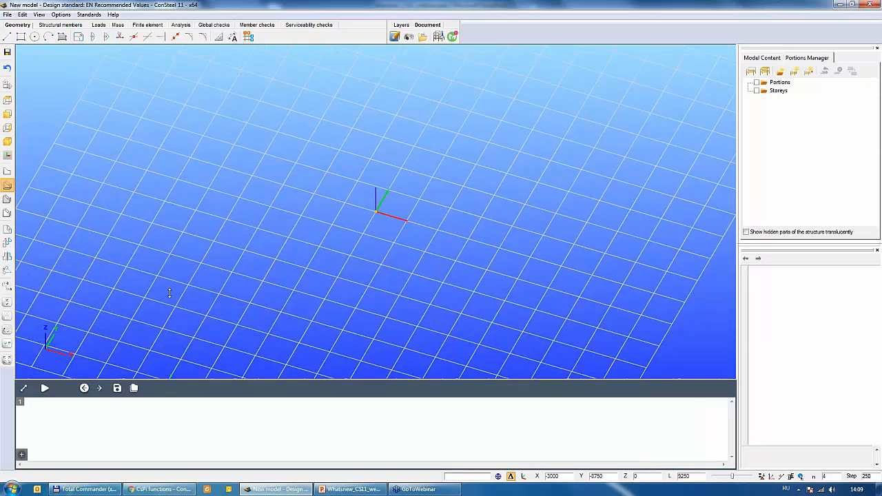
drag(169, 293, 171, 295)
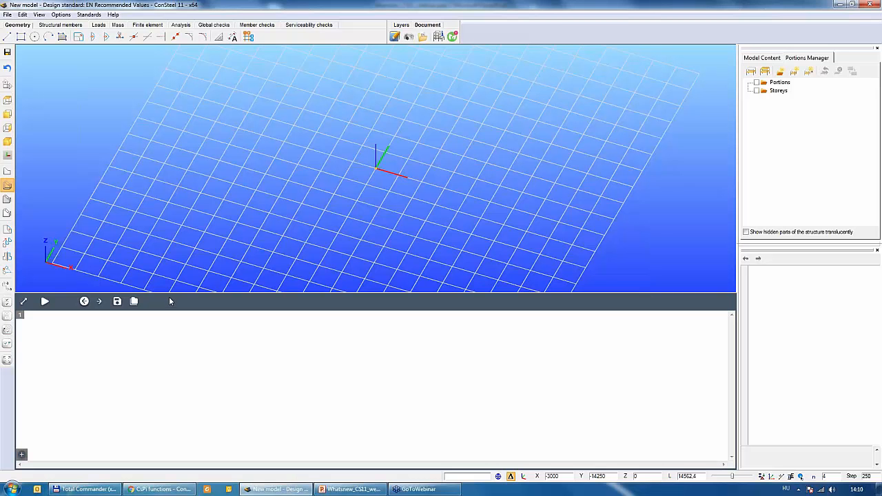
Switch to the CsPi functions wiki page in the browser, look through the command descriptions and open the CREATE command's page.
click(160, 489)
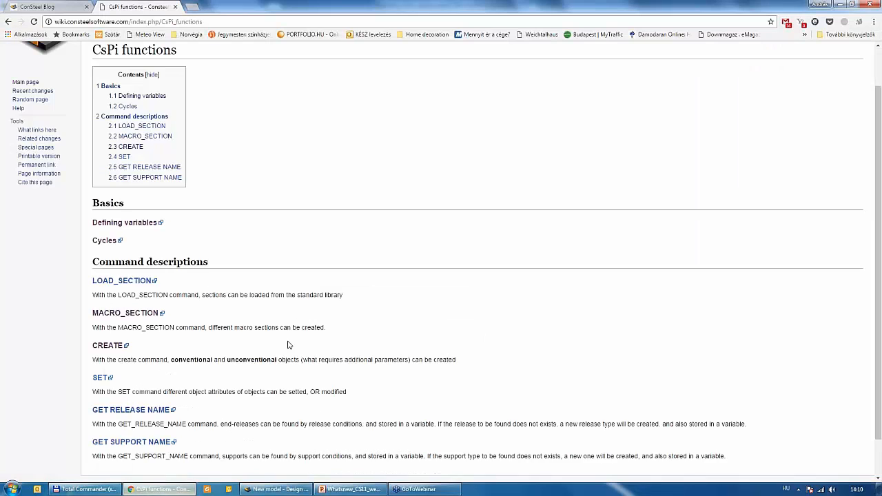
scroll(284, 292, up, 1)
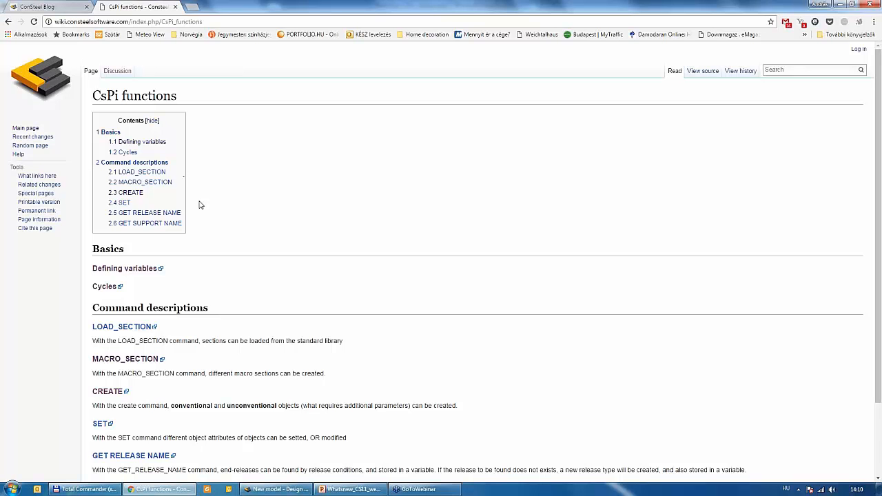
scroll(172, 118, down, 1)
scroll(171, 172, up, 1)
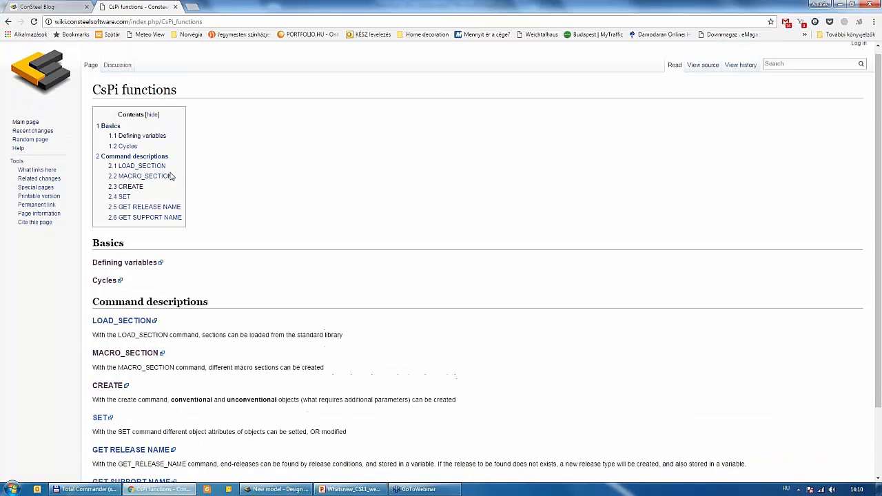
scroll(239, 221, down, 1)
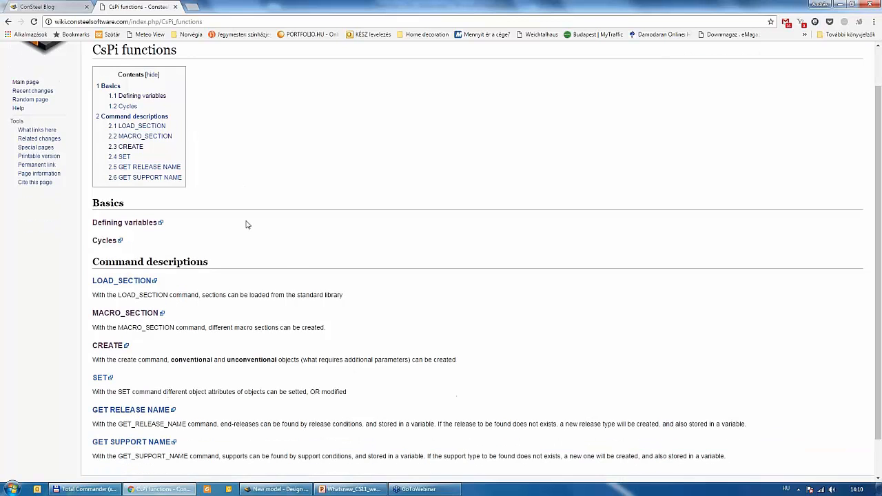
scroll(240, 240, down, 1)
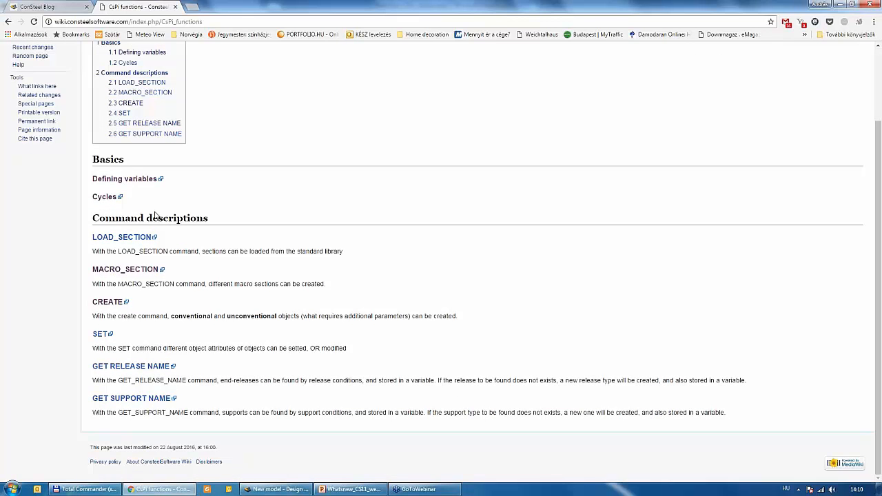
click(109, 302)
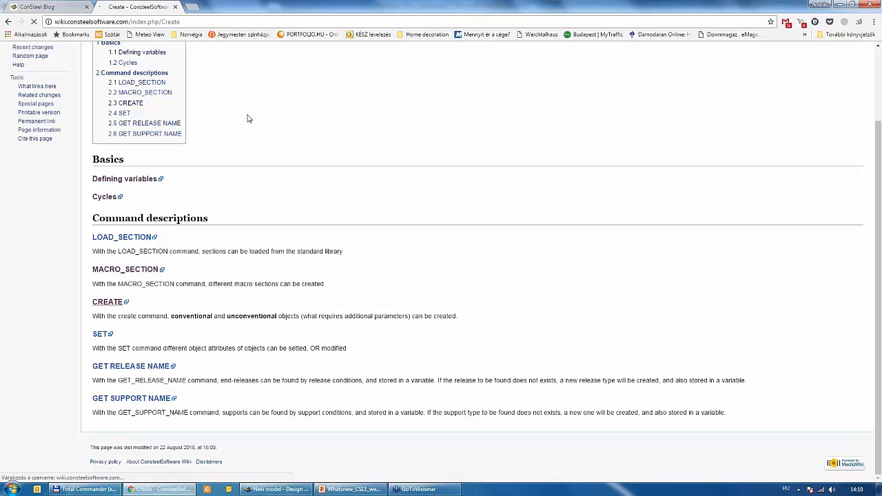
Read the CREATE command's syntax descriptions and object types, and open the page for Structural_Member.
scroll(258, 318, down, 3)
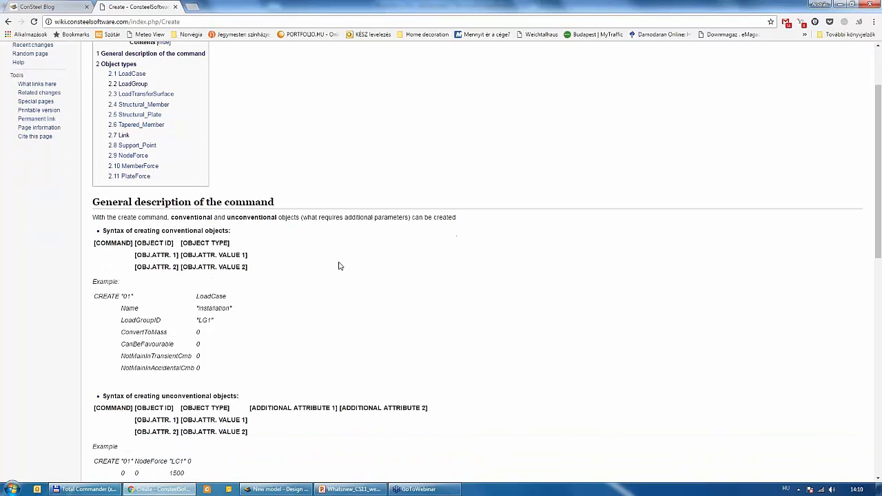
scroll(396, 175, up, 1)
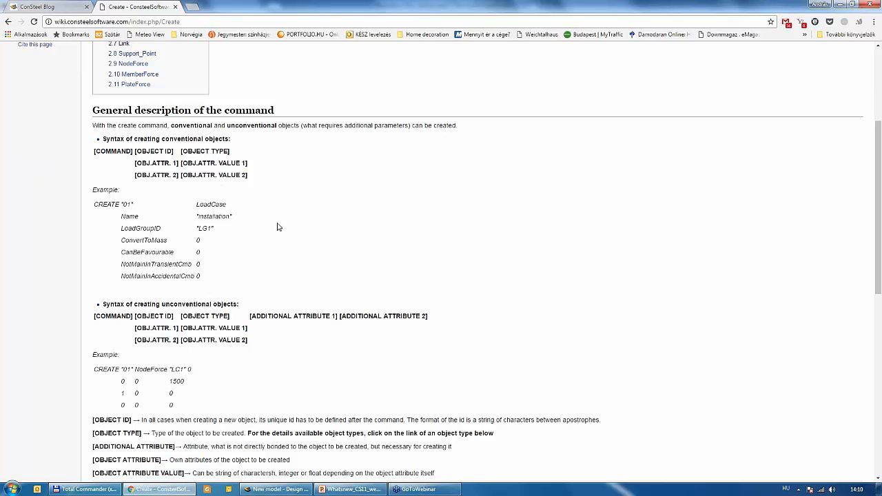
scroll(157, 188, down, 1)
scroll(157, 187, down, 3)
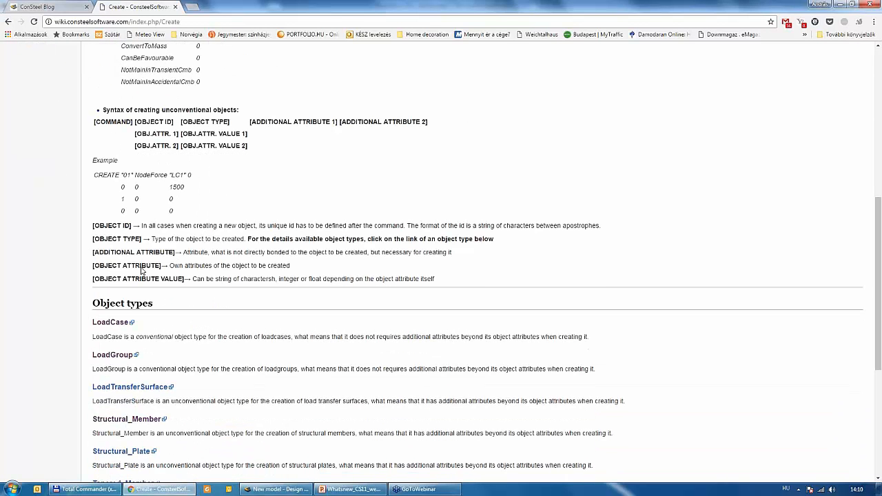
click(118, 340)
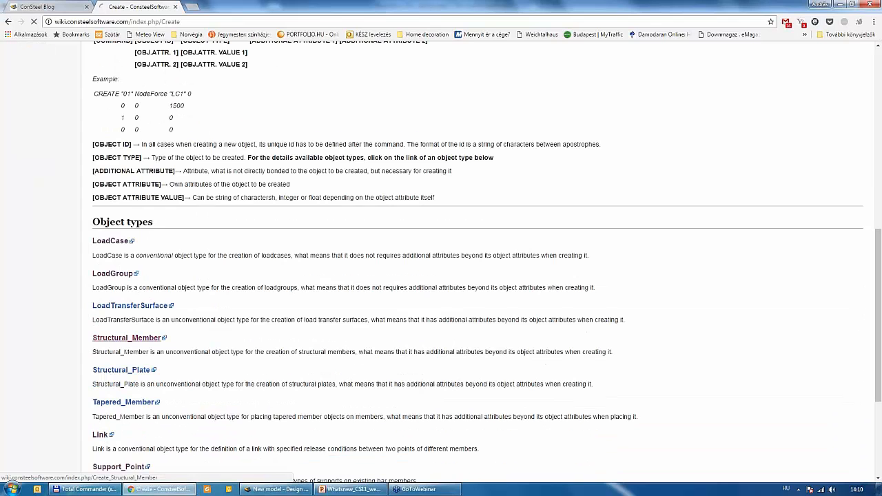
Read the Create Structural Member page's syntax, prerequisite commands and object attributes down to the sample code.
scroll(302, 282, down, 1)
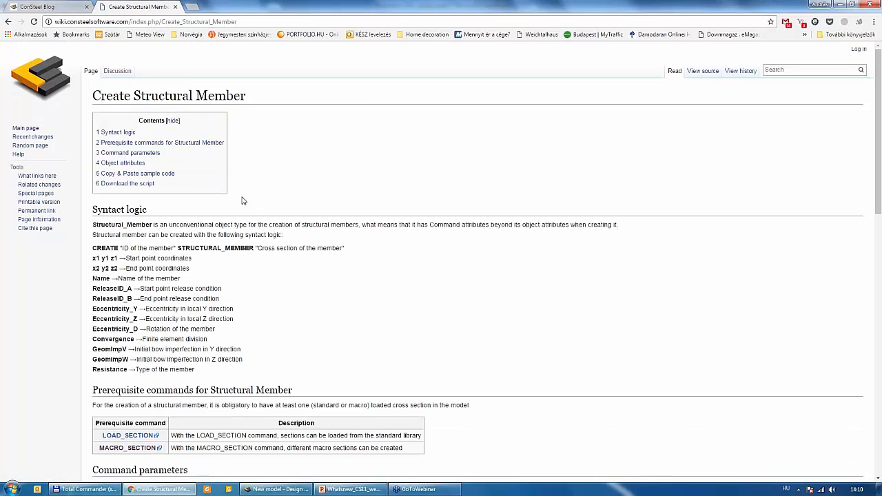
scroll(110, 200, down, 1)
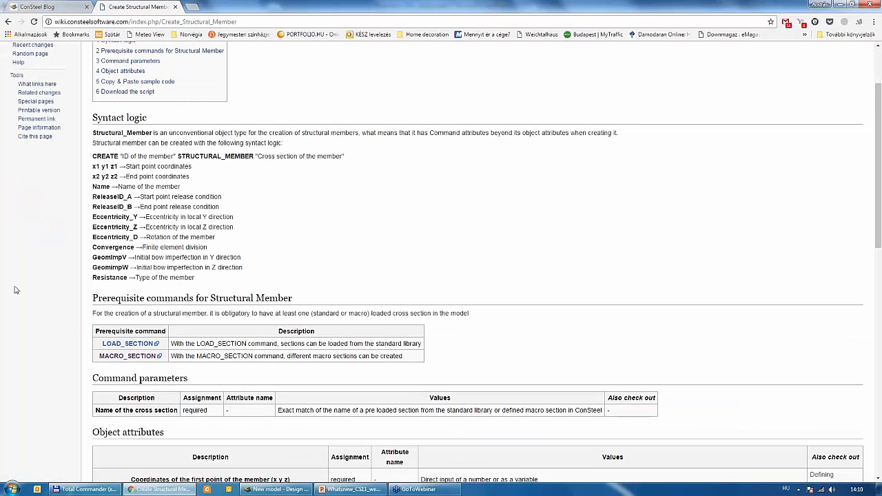
scroll(81, 318, down, 2)
scroll(188, 331, down, 3)
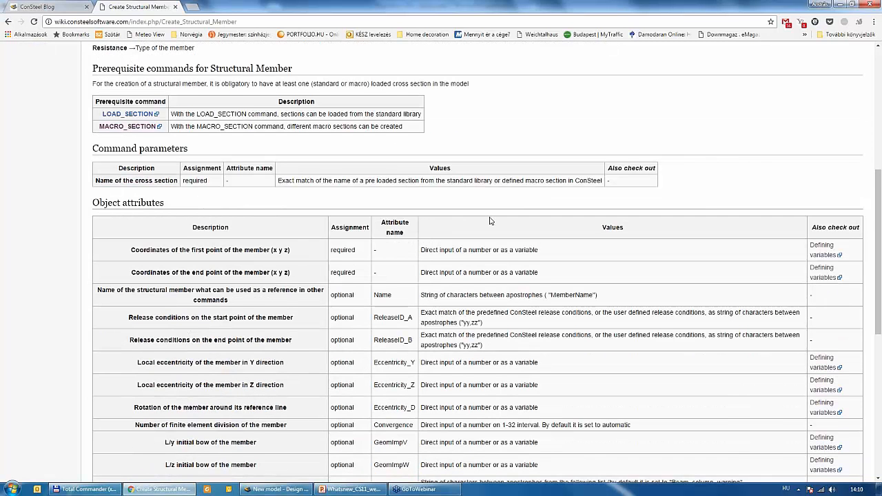
scroll(491, 221, down, 1)
scroll(491, 221, down, 5)
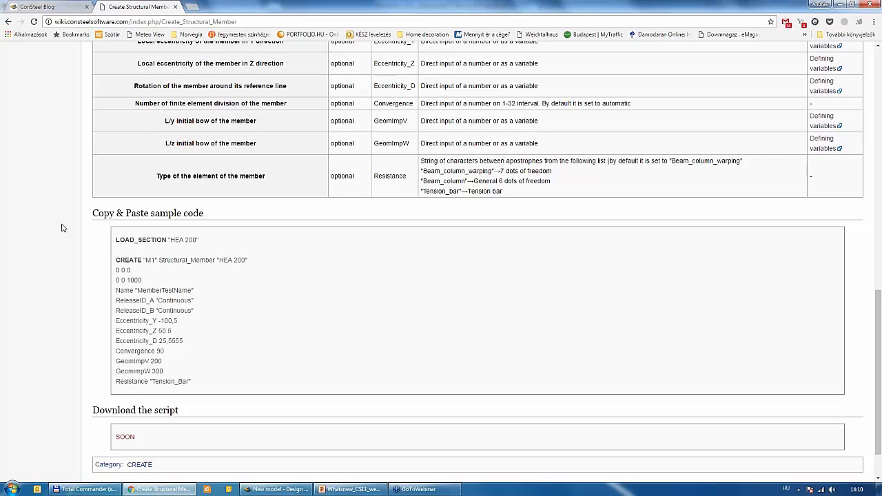
Copy the complete Structural_Member sample code and paste it into the csPI script editor in ConSteel.
drag(195, 381, 74, 235)
key(ctrl+c)
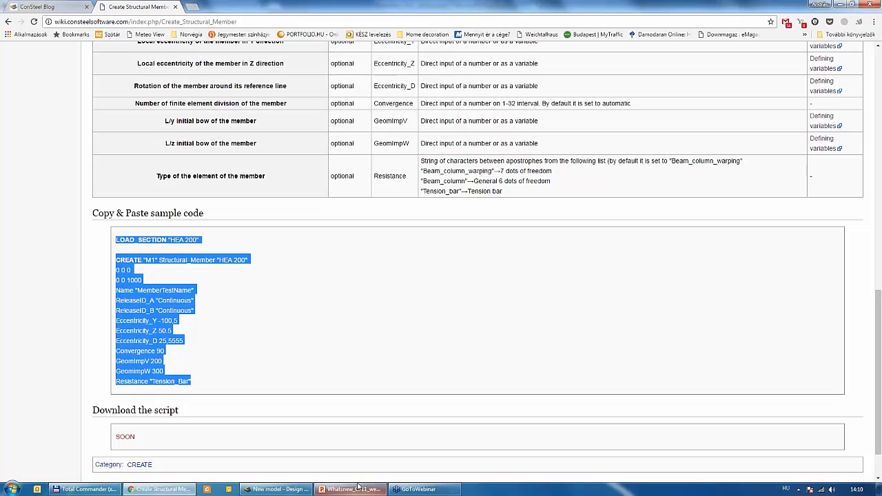
click(275, 489)
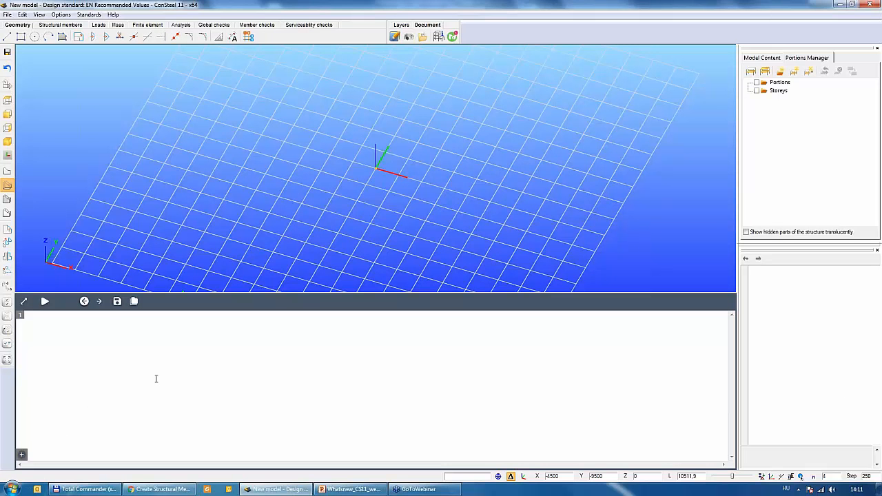
key(ctrl+v)
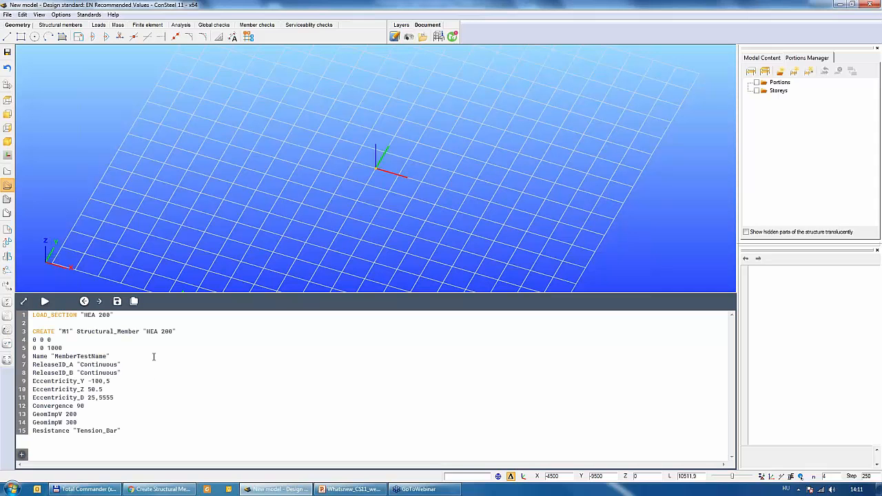
Run the sample script and inspect the created HEA 200 member in solid view.
click(44, 302)
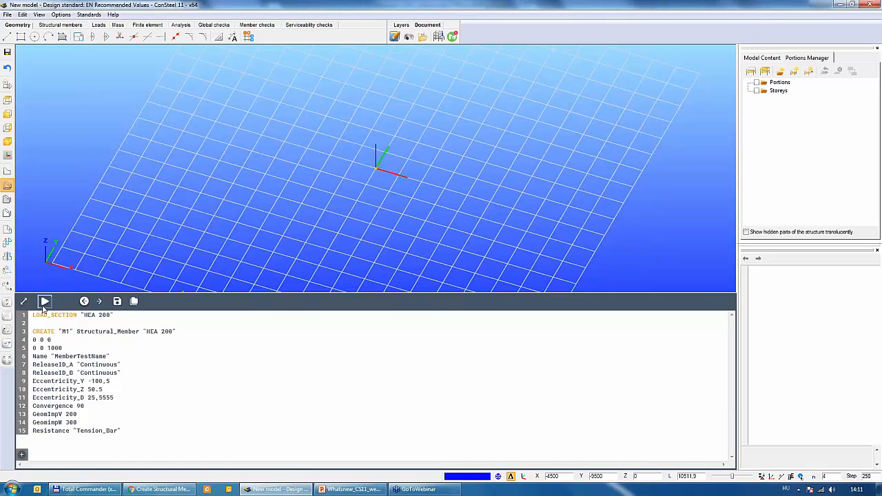
click(468, 277)
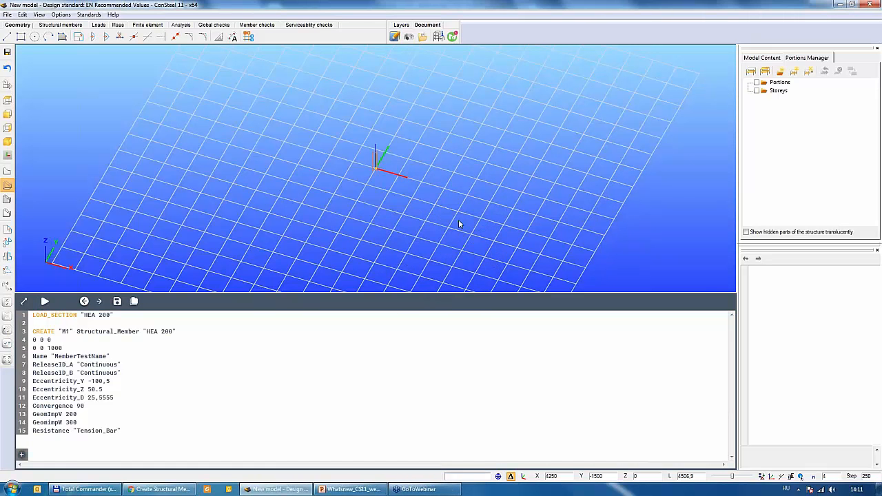
scroll(390, 199, up, 5)
click(5, 198)
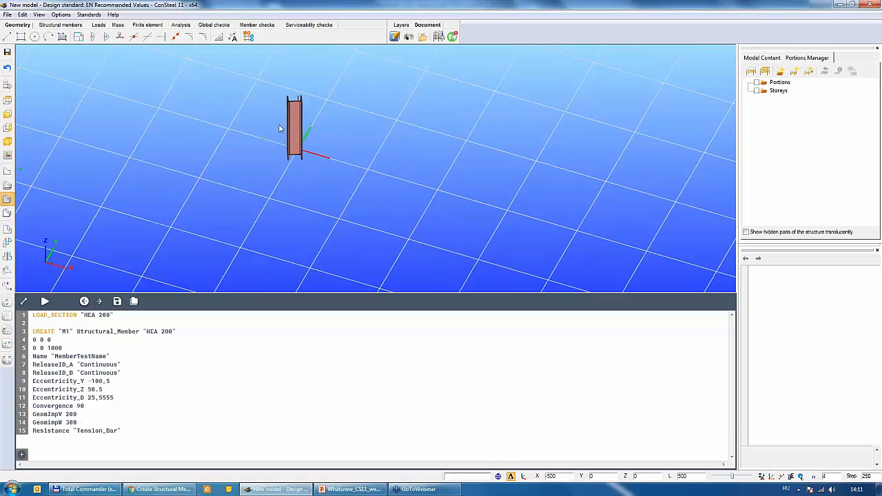
middle_drag(277, 129, 296, 179)
scroll(296, 182, up, 3)
scroll(223, 223, down, 2)
middle_drag(223, 223, 248, 213)
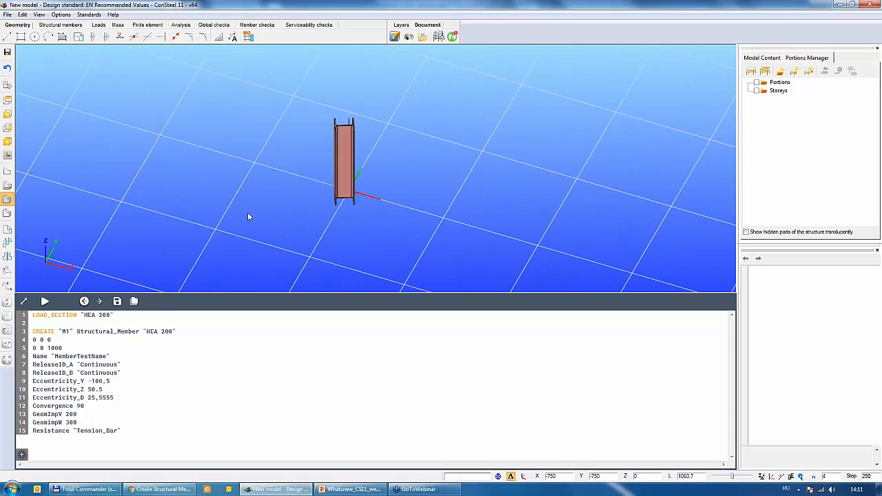
Delete the sample member from the model and clear the whole script.
key(ctrl+a)
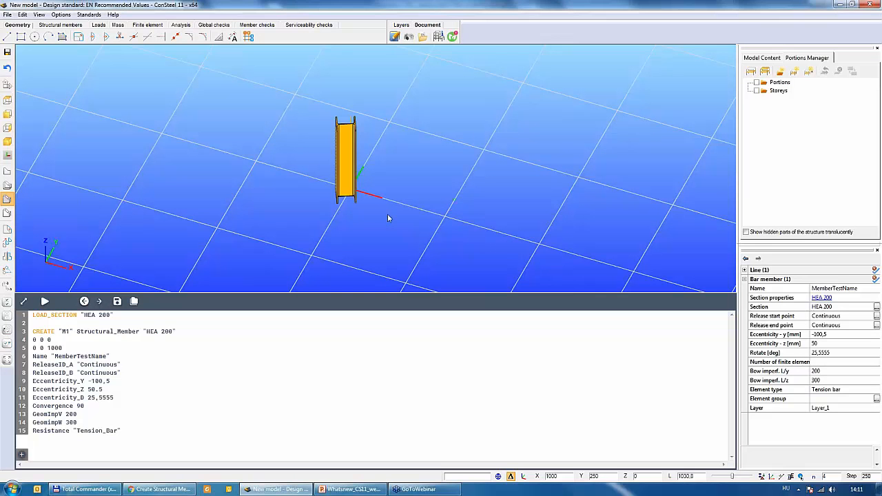
key(Delete)
key(ctrl+a)
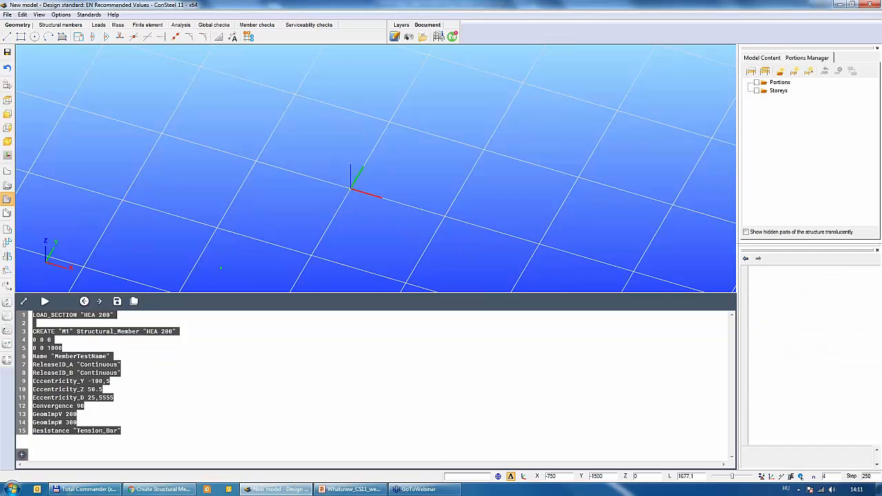
key(Delete)
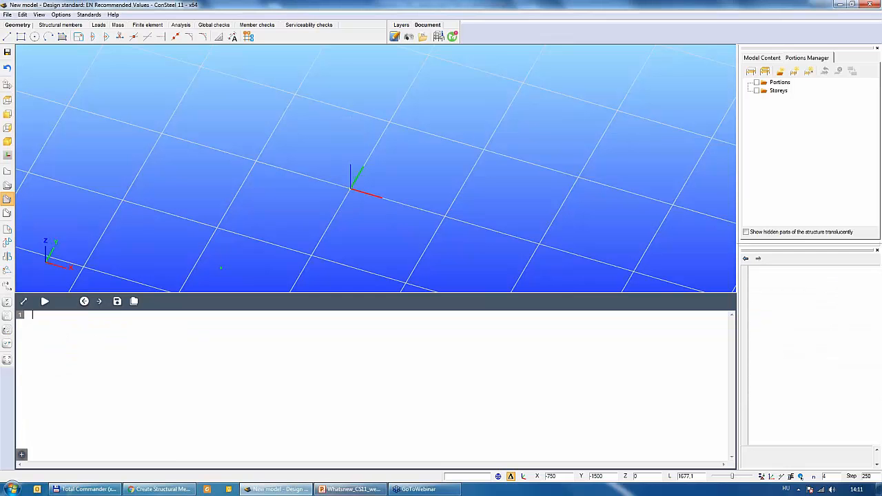
Switch back to the wiki in the browser and review the Structural_Member syntax and its prerequisite commands.
click(158, 489)
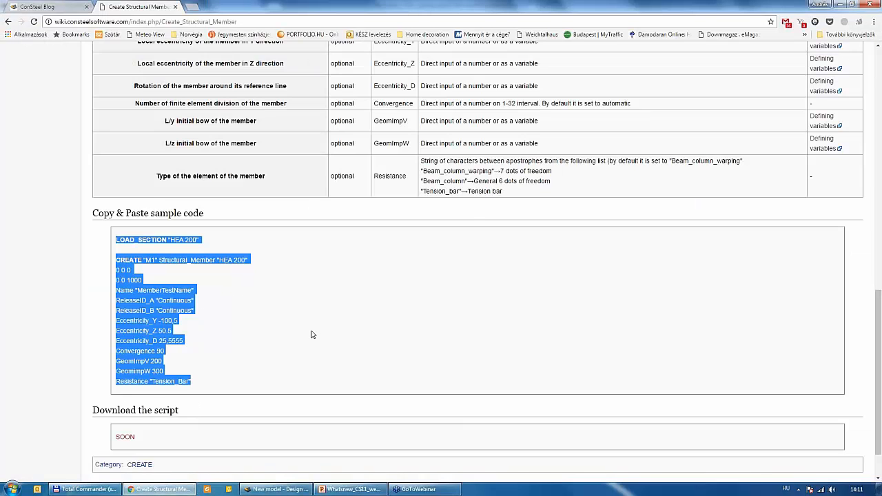
scroll(311, 335, up, 7)
scroll(310, 334, up, 3)
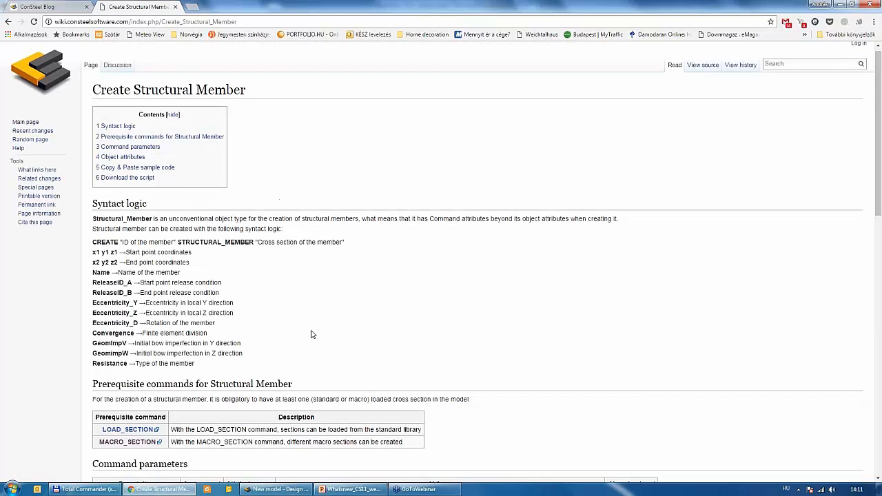
scroll(309, 280, down, 1)
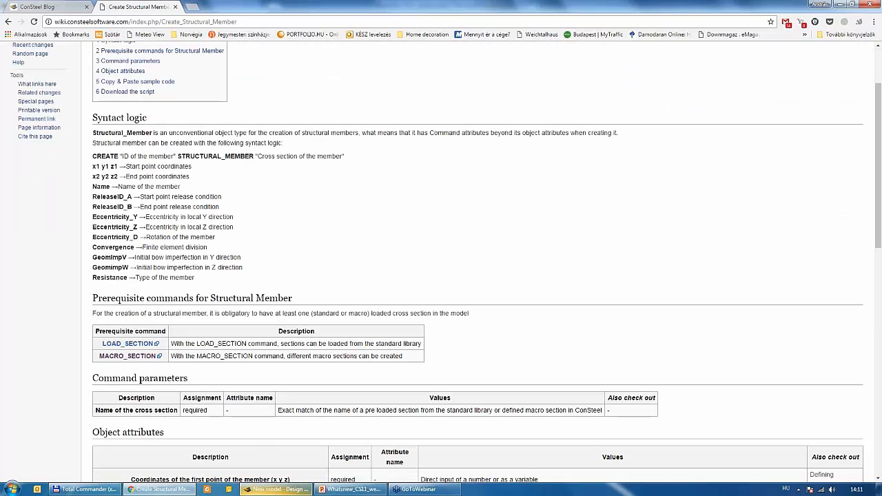
Return to ConSteel and write a LOAD_SECTION command for "HEA 300" in the csPI script.
click(275, 489)
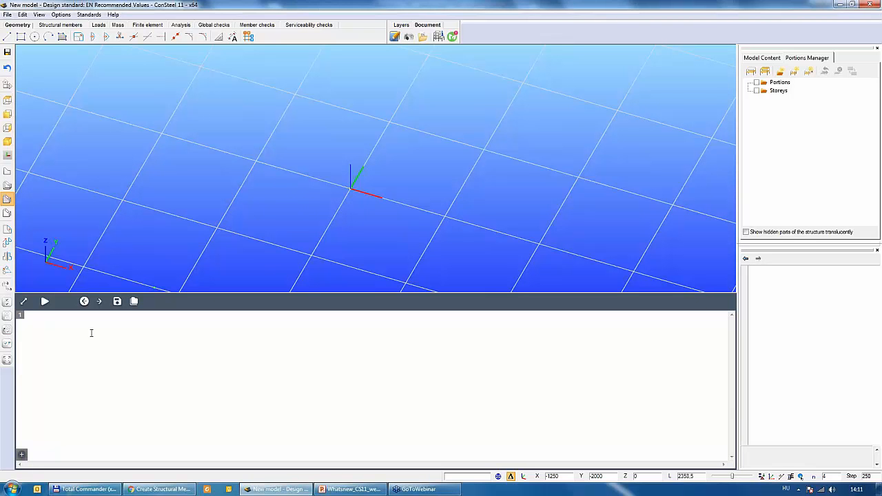
text(OAD_SECTION "HEA 300")
key(Return)
key(Return)
Write the command line CREATE "id1" structural_member "HEA 300" below the section loading command.
text(REAT)
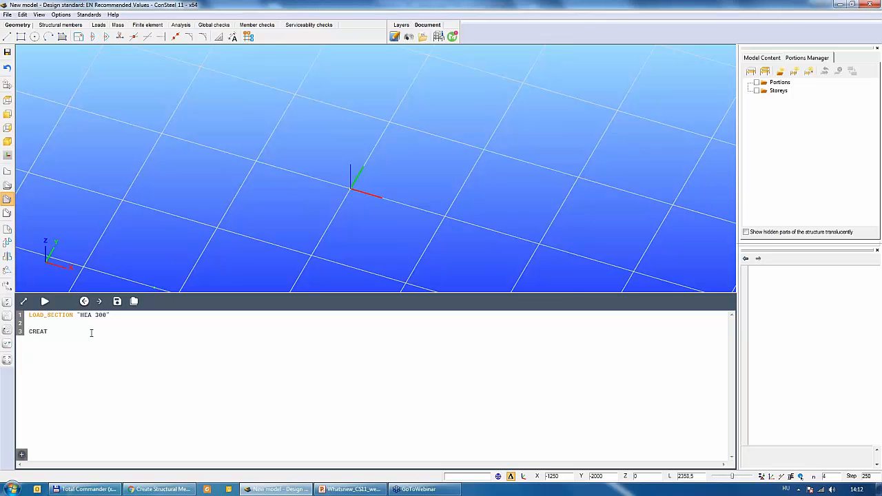
text(E)
text( "id)
text(1")
text(sgt)
key(BackSpace)
key(BackSpace)
text(tr)
text(ctural_member "HEA 300")
Add the member's start point coordinates 0 0 0 and end point coordinates 0 0 3000 to the script.
key(Return)
text(O)
text( 0 0)
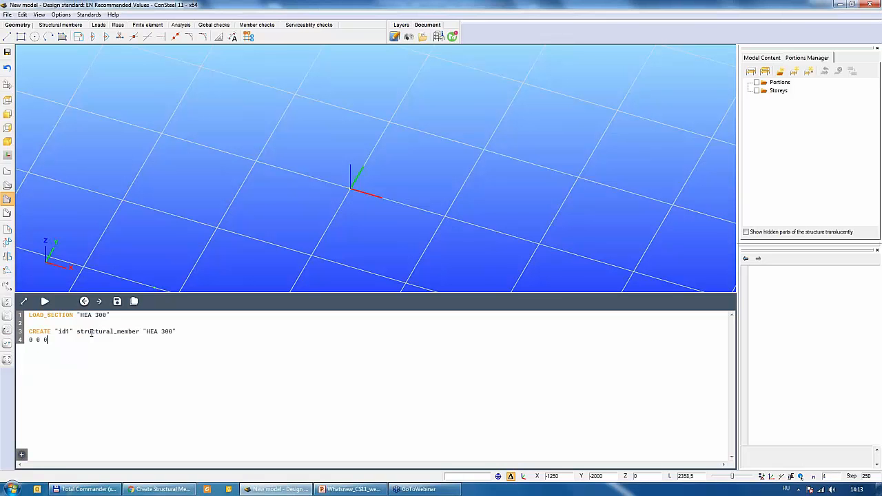
key(Return)
text(0 0 3000)
Add a script line setting the start point release ReleaseID_A to "Continuous".
key(Return)
text(ReleaseID_A "C)
text(ontinuou)
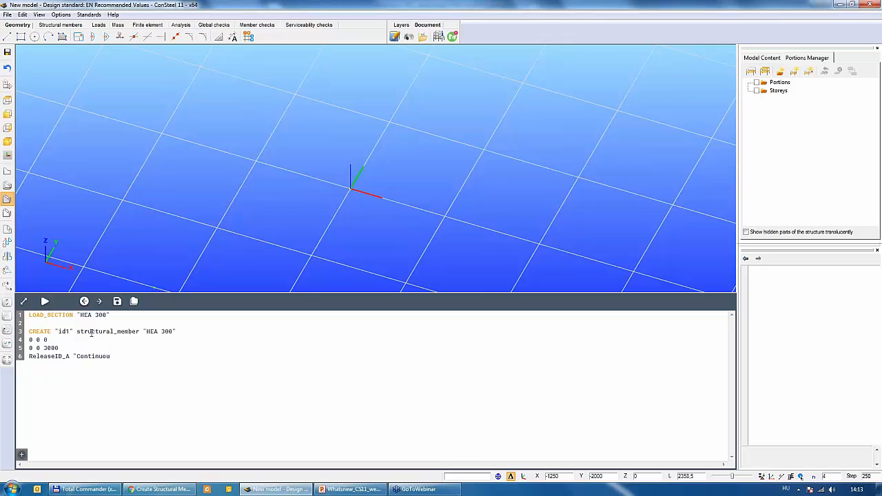
text(s")
Duplicate the release line and change the copy to ReleaseID_B "Continuous".
key(shift+Left)
key(shift+Left)
key(shift+Left)
key(shift+Left)
key(shift+Left)
key(shift+Left)
key(shift+Left)
key(shift+Left)
key(shift+Left)
key(shift+Left)
key(shift+Left)
key(shift+Left)
key(shift+Left)
key(shift+Left)
key(shift+Left)
key(shift+Left)
key(shift+Left)
key(shift+Left)
key(shift+Left)
key(shift+Left)
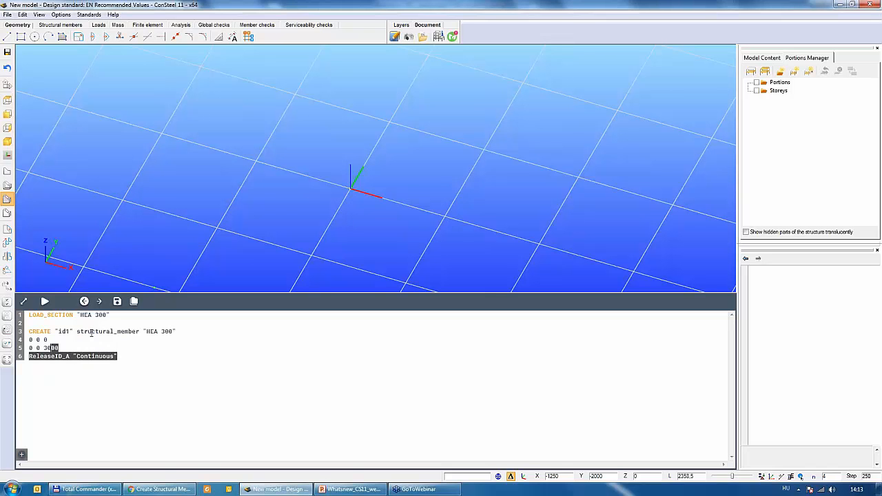
key(shift+Right)
key(shift+Right)
key(ctrl+c)
key(Right)
key(Return)
key(Return)
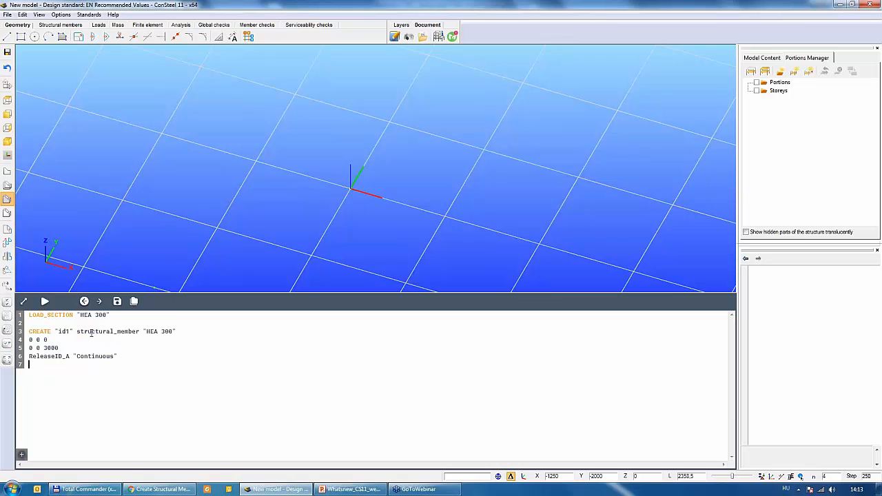
key(ctrl+v)
key(Up)
key(Delete)
click(70, 368)
key(BackSpace)
text(B)
Run the script to create the HEA 300 column and select the column to view its properties.
click(44, 301)
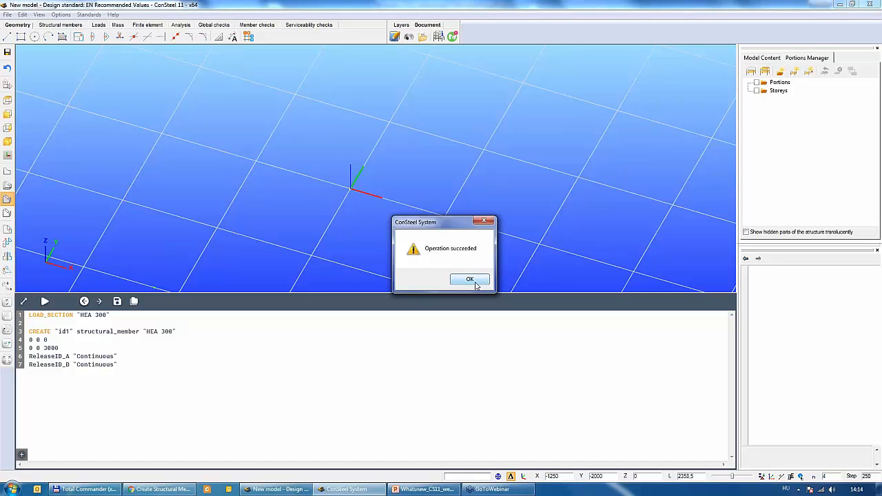
click(469, 280)
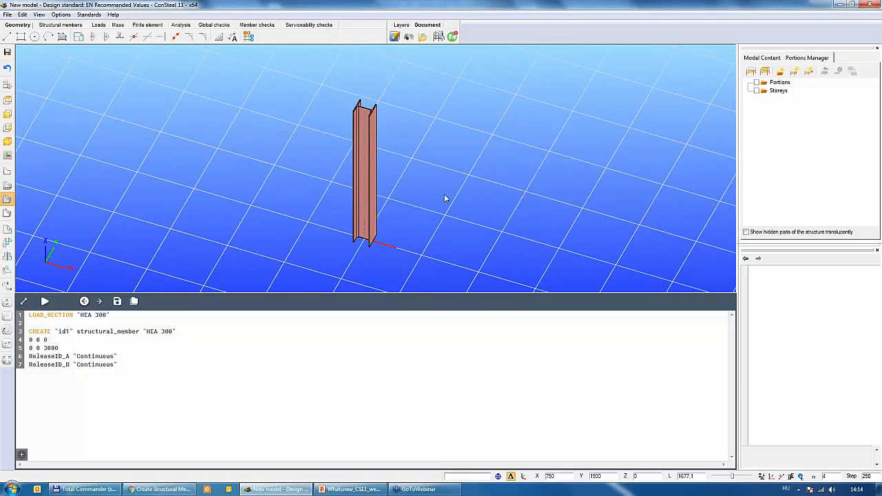
drag(444, 193, 244, 132)
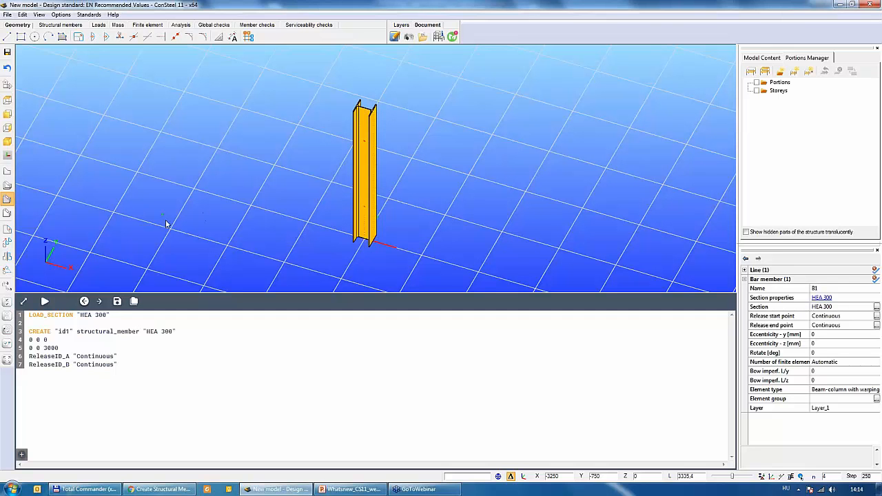
Add the line Eccentricity_Y 200 at the end of the script.
click(129, 369)
key(Return)
text(Eccentricity_Y 200)
Copy the Eccentricity_Y line and paste it twice below on separate lines.
key(shift+Left)
key(shift+Left)
key(shift+Left)
key(shift+Left)
key(shift+Left)
key(shift+Left)
key(shift+Left)
key(shift+Left)
key(shift+Left)
key(shift+Left)
key(shift+Left)
key(shift+Left)
key(shift+Left)
key(shift+Left)
key(shift+Left)
key(shift+Left)
key(shift+Left)
key(shift+Left)
key(ctrl+c)
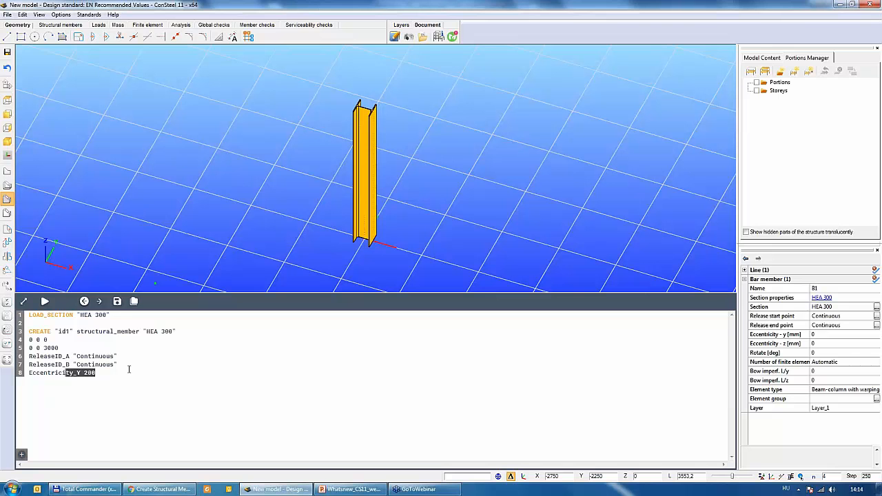
key(Right)
key(End)
key(Return)
key(ctrl+v)
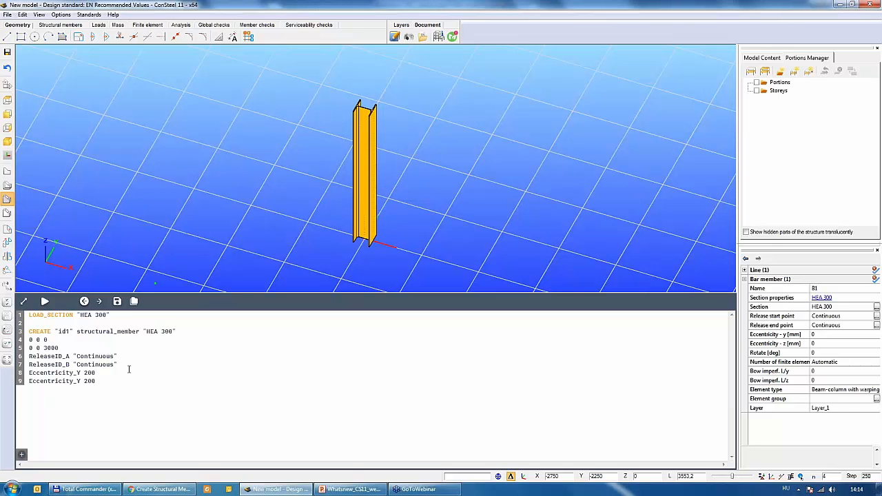
key(Return)
key(ctrl+v)
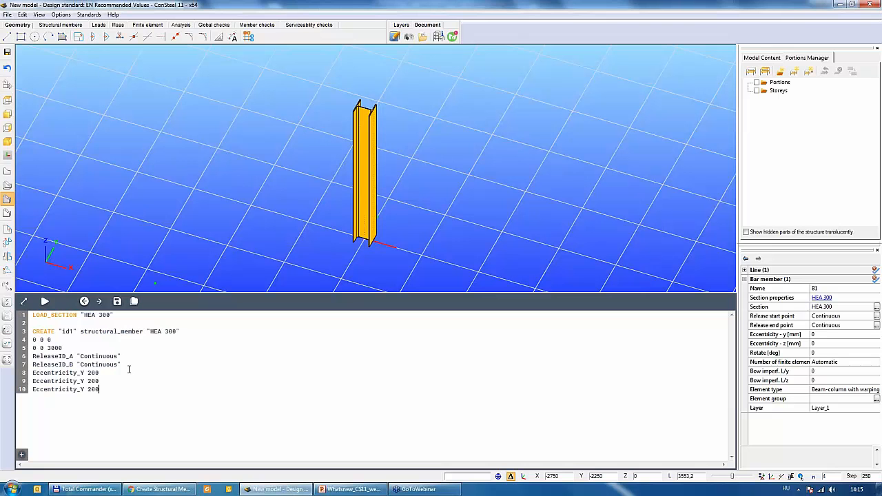
Change the two copied lines to Eccentricity_Z 500 and Eccentricity_D 40.
click(84, 377)
key(BackSpace)
text(Z)
key(Delete)
text(5)
key(Left)
key(Left)
key(BackSpace)
text(D)
key(BackSpace)
text(4)
Delete the existing column from the model and run the script with the eccentricity settings.
click(323, 152)
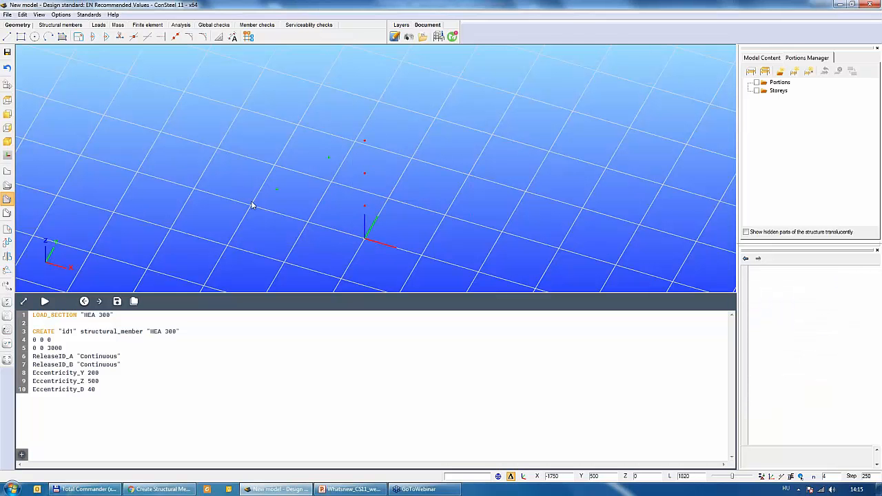
click(44, 301)
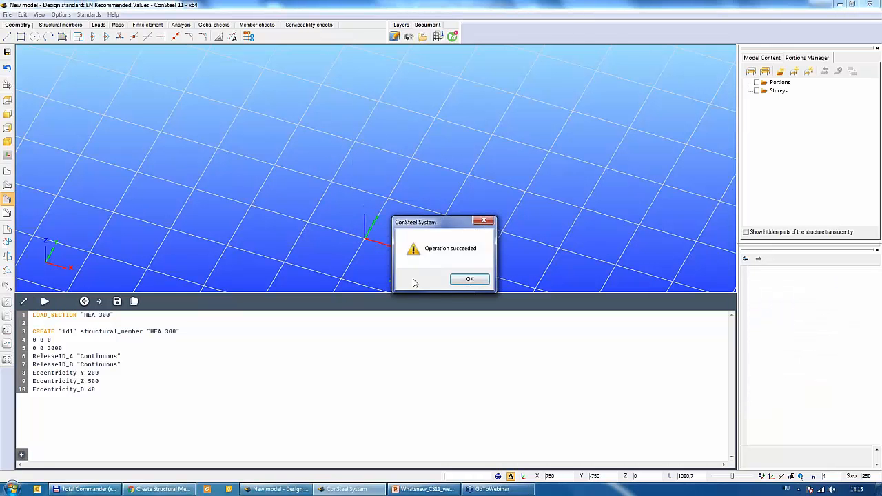
Select the newly generated column and examine its release, eccentricity and rotation properties.
click(469, 279)
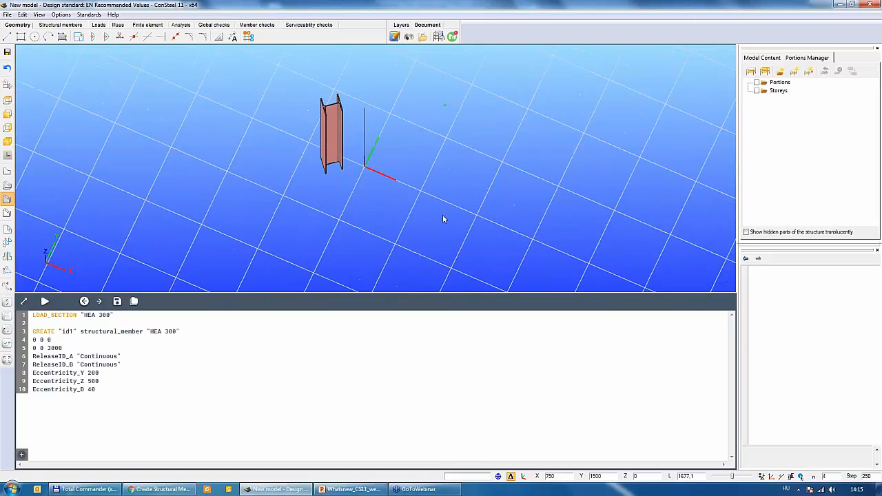
middle_drag(443, 219, 448, 186)
click(332, 153)
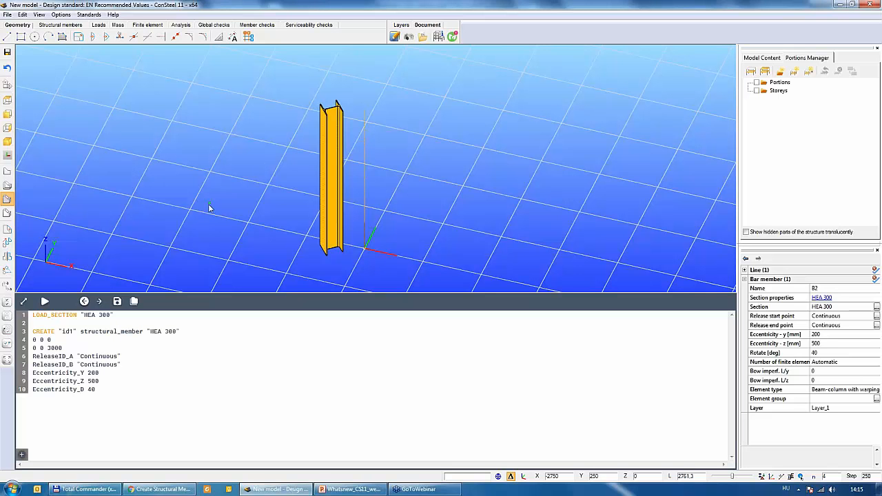
Delete the Eccentricity_Y, Eccentricity_Z and Eccentricity_D lines from the script.
click(109, 390)
drag(95, 389, 32, 373)
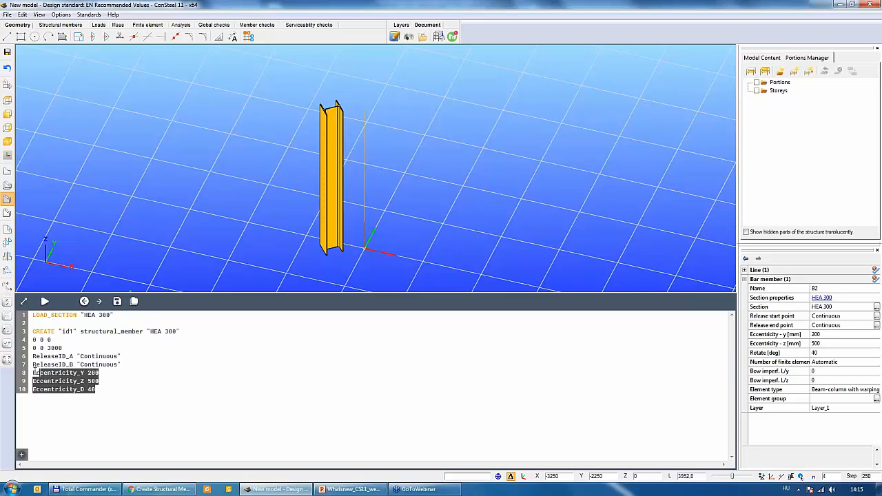
key(Delete)
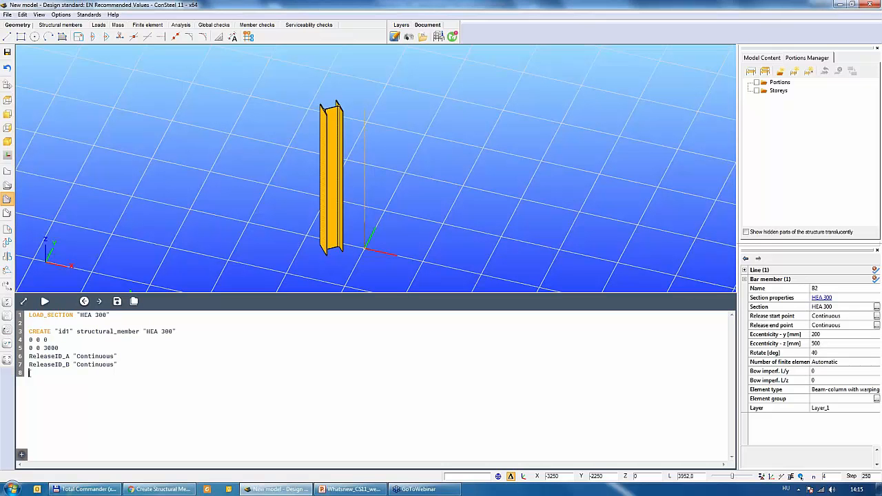
Add the command CREATE "id" support_point "id1" "Fixed" after a blank line, with the coordinates 0 0 0 below it.
key(Return)
text(CREA)
text(TE)
text( "id)
text( si)
text(upport)
text(_)
text(point)
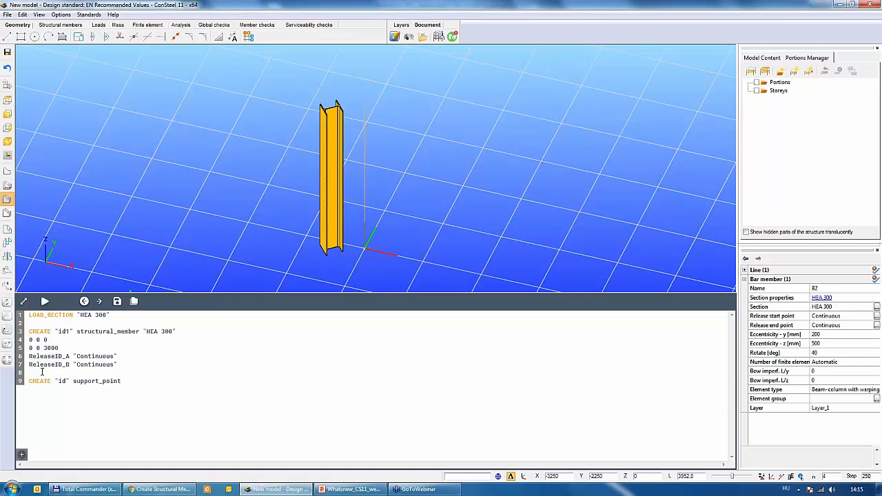
text( "id1" "Fixed")
key(Return)
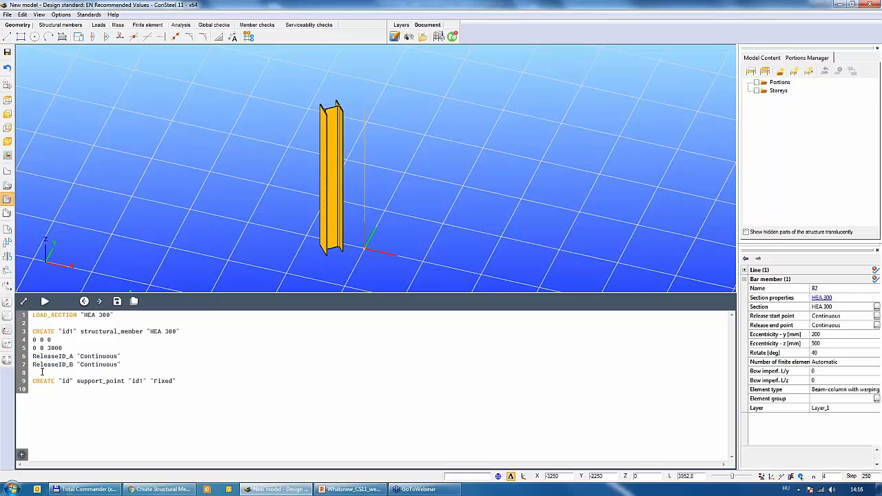
text(0)
text(0)
Delete the existing column from the model and run the script with the support command.
key(Delete)
click(43, 301)
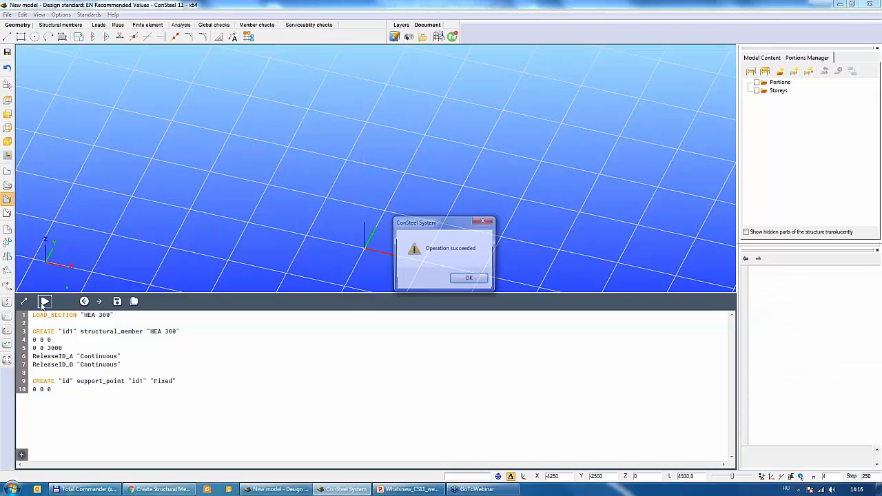
click(467, 278)
scroll(374, 281, up, 3)
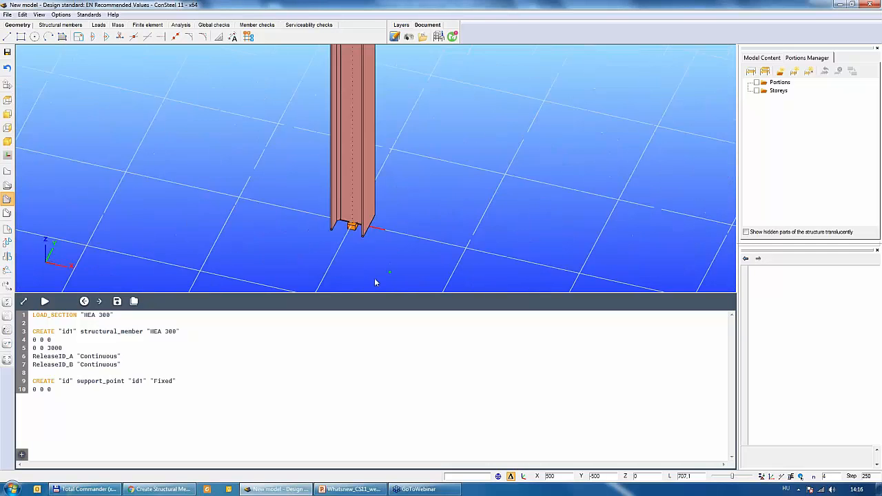
scroll(357, 219, down, 3)
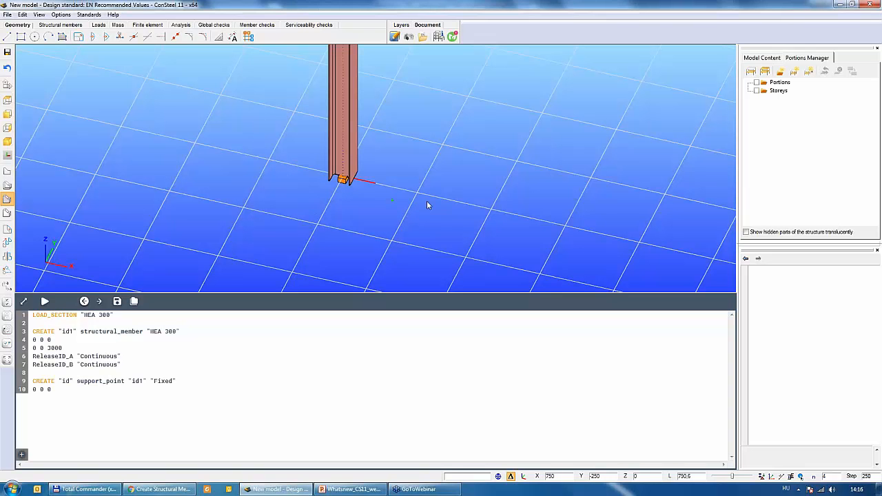
Clear the column and its support from the model, and insert four blank lines above the LOAD_SECTION line.
drag(443, 206, 231, 163)
key(Delete)
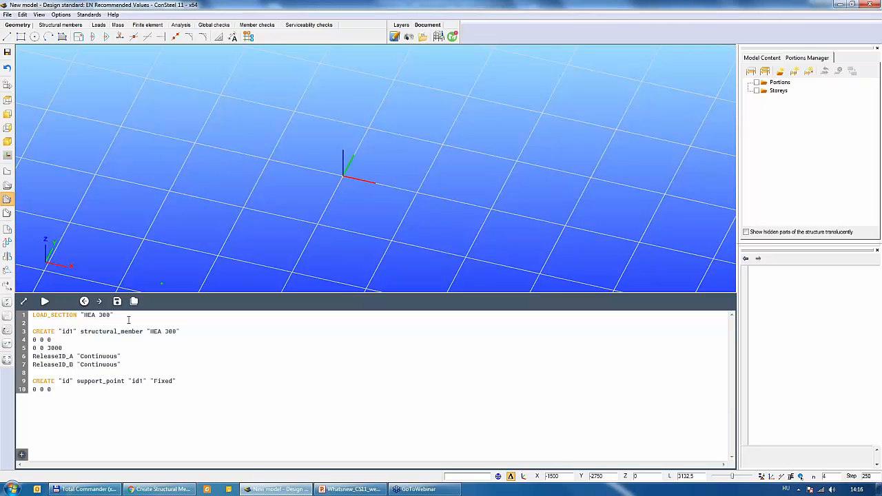
key(Up)
key(Return)
key(Return)
key(Return)
key(Return)
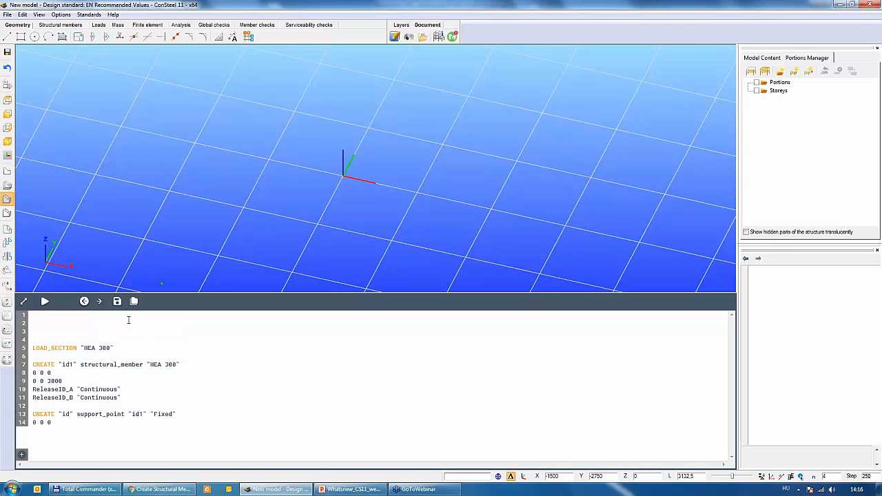
Add the comment //Start point at the top of the script, followed by a blank line.
key(Up)
key(Up)
key(Up)
text(//)
text(Start point)
key(Return)
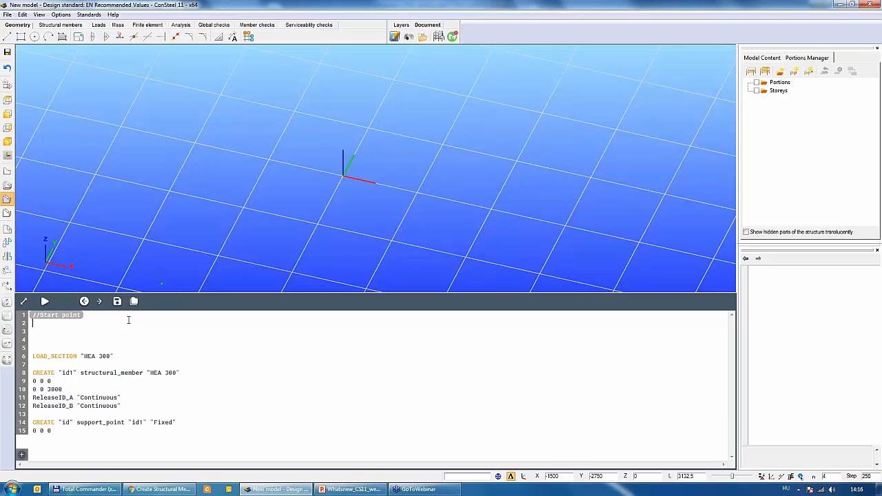
key(Return)
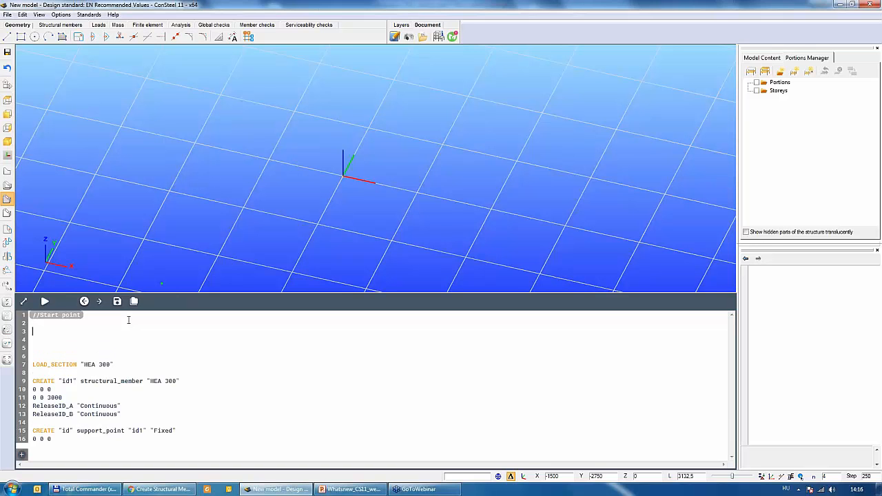
Define the start point variables $0x=0 and $0y=0 on separate lines.
text($0x=0)
key(Return)
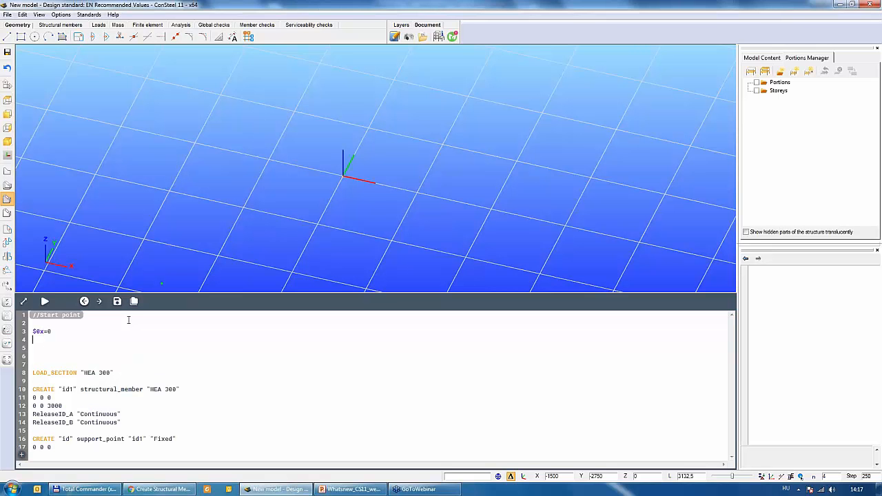
text($0y=0)
key(Return)
key(Return)
Add the comment //Height of column and define the variable $h=3000 beneath it.
text(//)
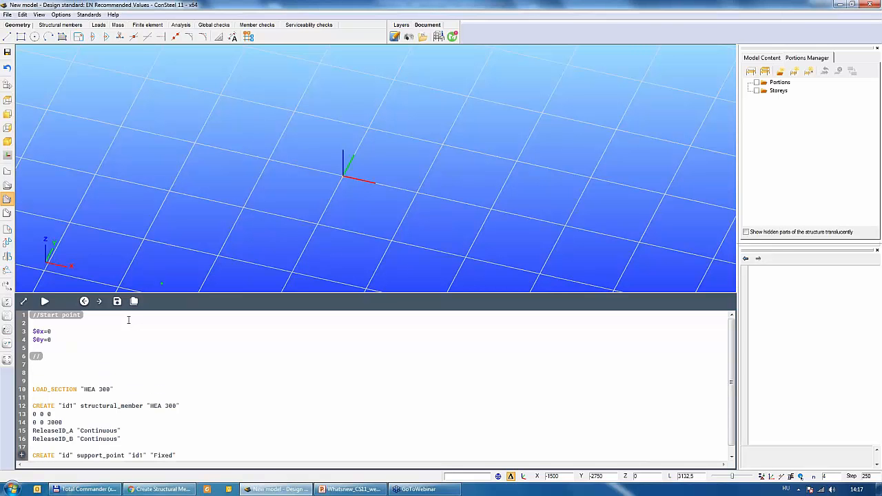
text(Height of column)
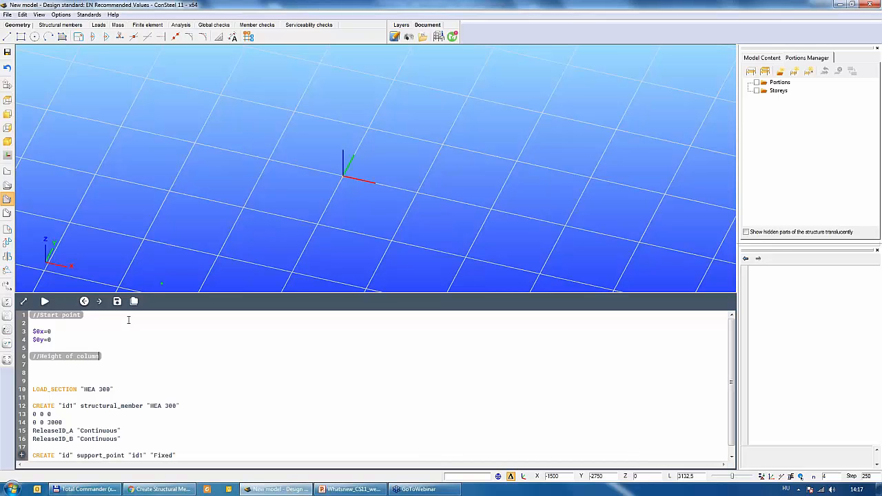
key(Return)
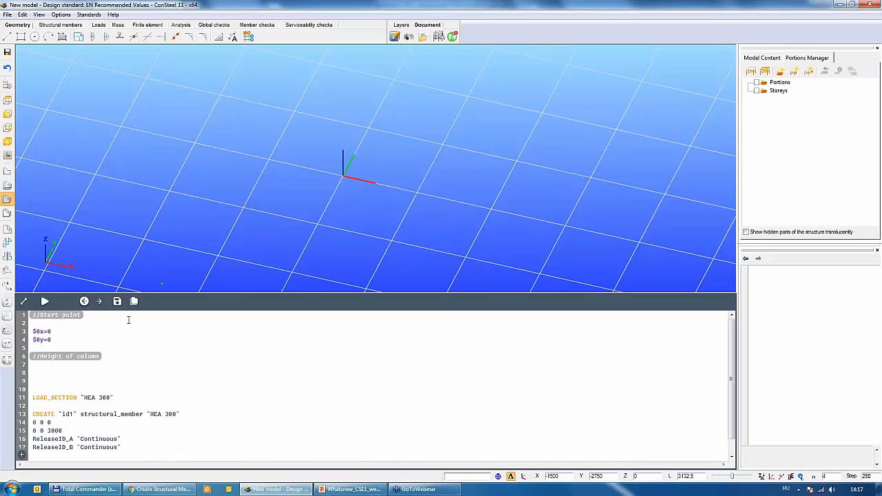
text($h=3000)
key(Return)
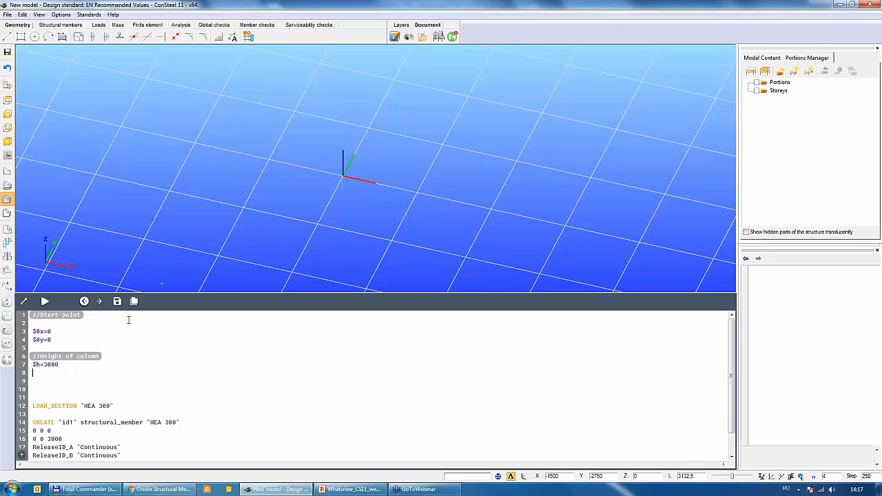
Remove the surplus blank lines and add the comment //MODEL BUILD directly above the LOAD_SECTION line.
key(Return)
key(Delete)
key(Delete)
key(Delete)
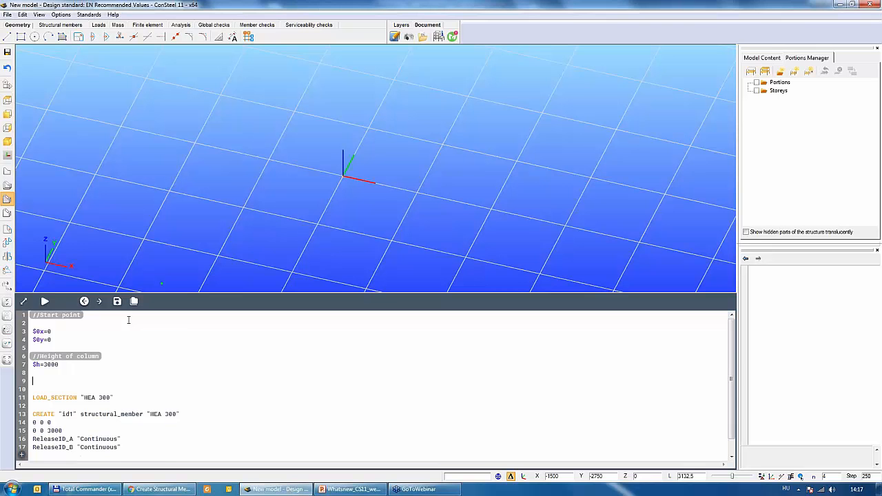
text(//MODEL)
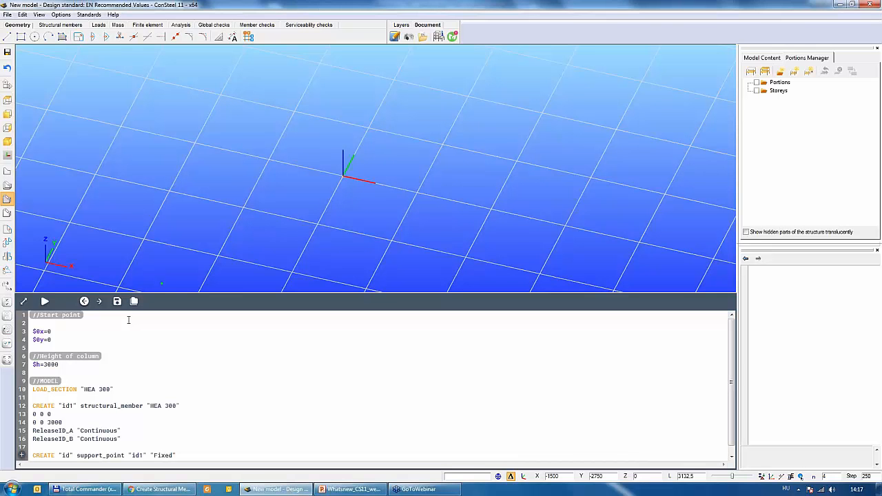
text( BILD)
key(BackSpace)
key(BackSpace)
key(BackSpace)
text(UILD)
Replace the X and Y coordinates of both column end points with the variables $0x and $0y.
key(Down)
key(BackSpace)
text($0x)
key(Delete)
text($0y)
key(Left)
key(Left)
key(Left)
key(Left)
key(Left)
key(Left)
key(BackSpace)
text($0x)
key(Right)
key(Delete)
text($0y)
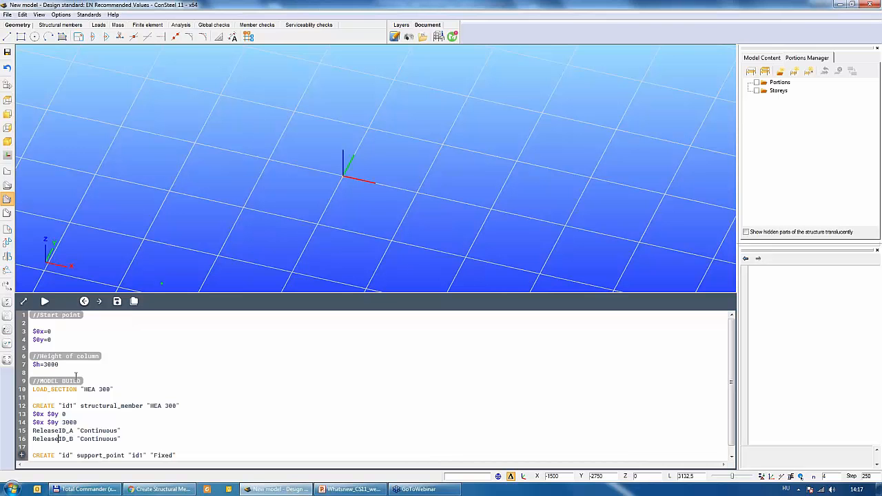
Replace the Z coordinate of the column's upper end point with the variable $h.
click(76, 422)
key(BackSpace)
key(BackSpace)
key(BackSpace)
key(BackSpace)
text($h)
Replace the support point's X and Y coordinates with the variables $0x and $0y.
scroll(73, 412, down, 1)
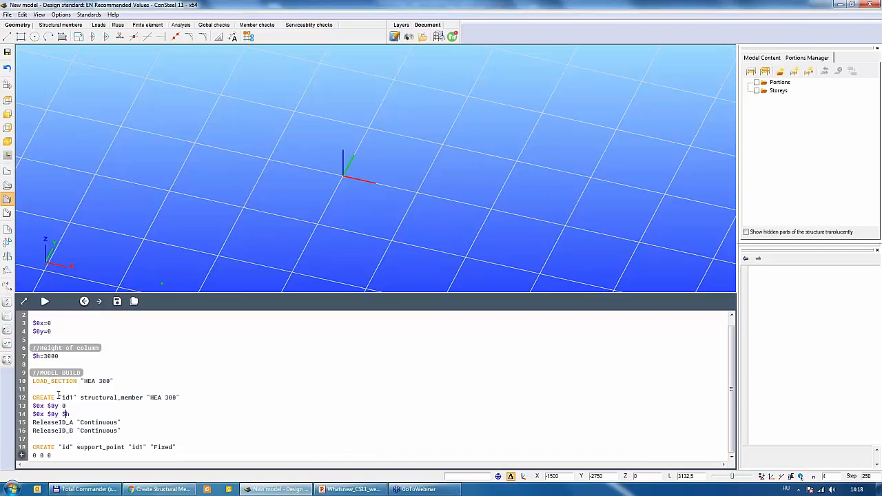
click(35, 457)
key(Delete)
key(Delete)
text($0x)
key(Delete)
text($0y)
Run the parametric script and enlarge the script editor area.
click(44, 301)
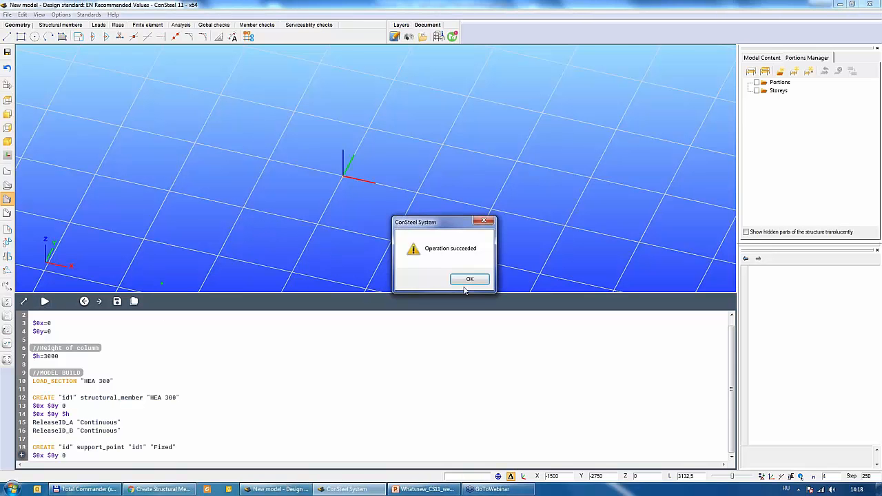
click(467, 281)
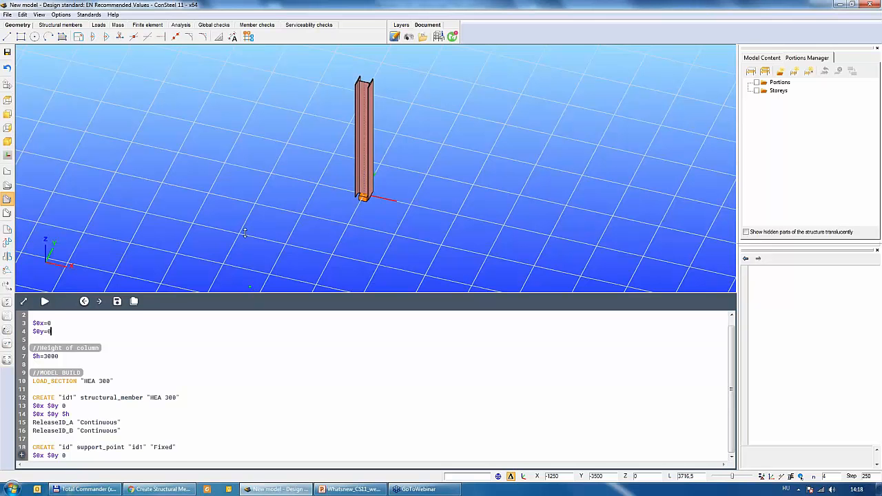
drag(244, 233, 241, 215)
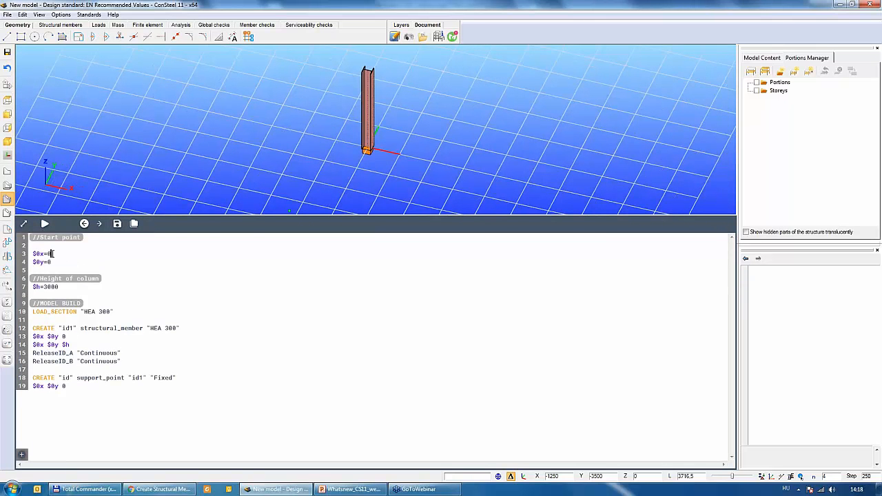
Set the script variables to $0x=5000, $0y=3000 and $h=5000.
text(5000)
double_click(53, 262)
text(3500)
click(46, 287)
key(Delete)
text(5)
Run the script with the changed variables to create a second column with its support.
click(45, 223)
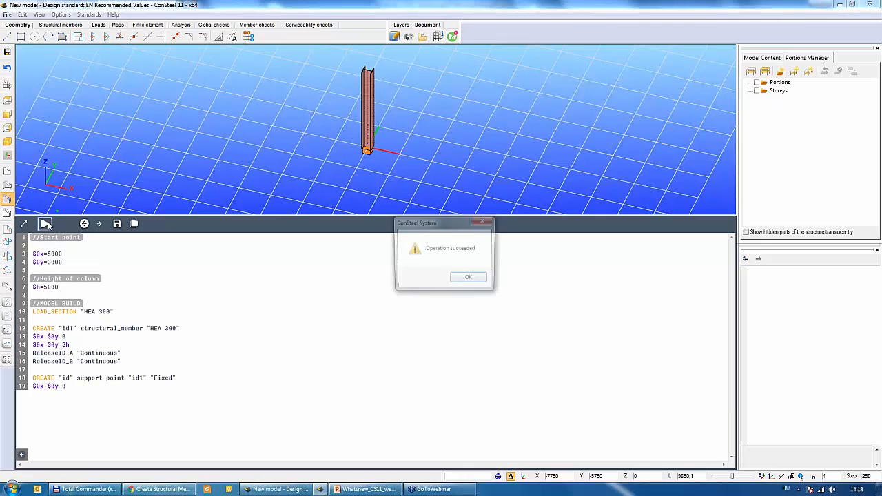
click(468, 277)
scroll(427, 139, down, 5)
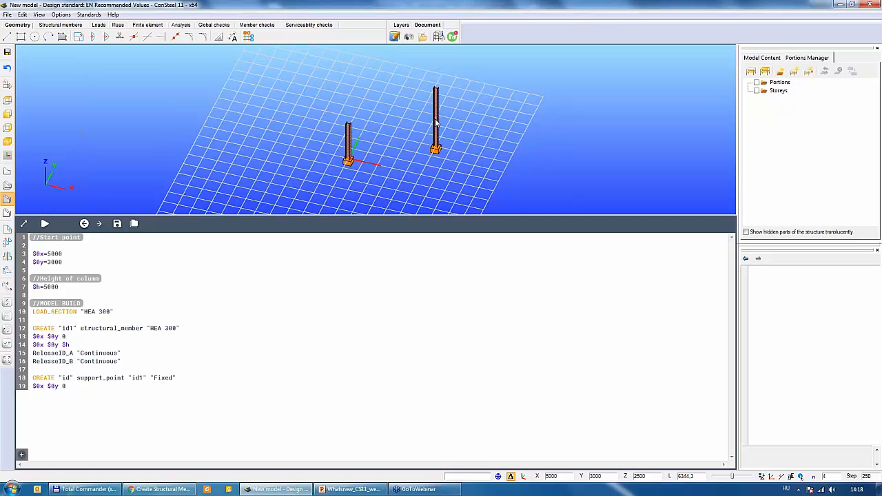
Add the comment //NUmber of columns below the height variable and define $tx=5 under it.
click(73, 286)
key(Return)
key(Return)
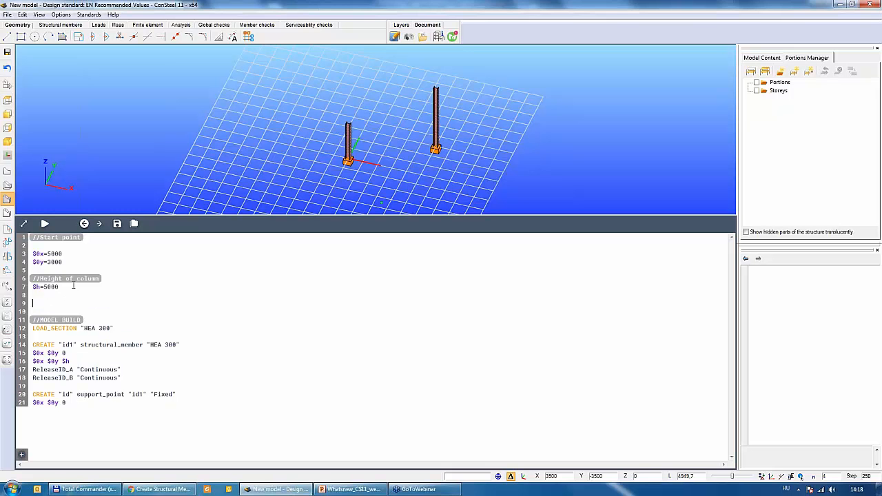
text(//NUmber of columns)
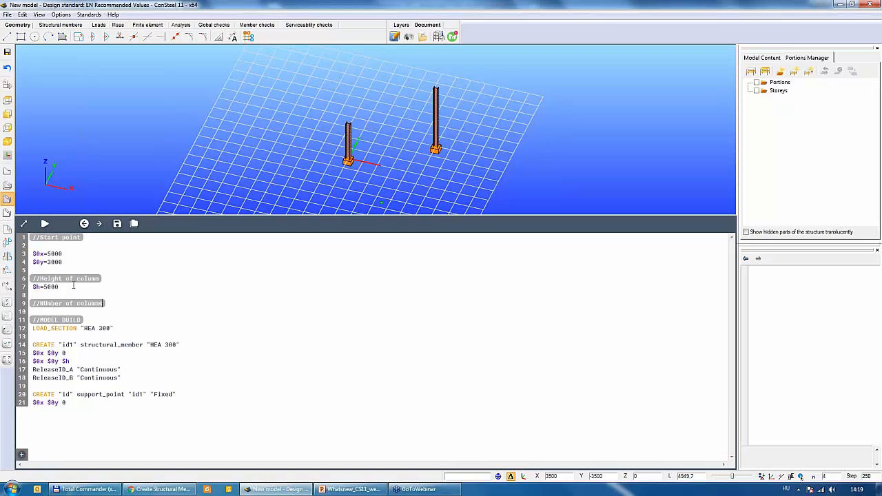
key(Return)
text($)
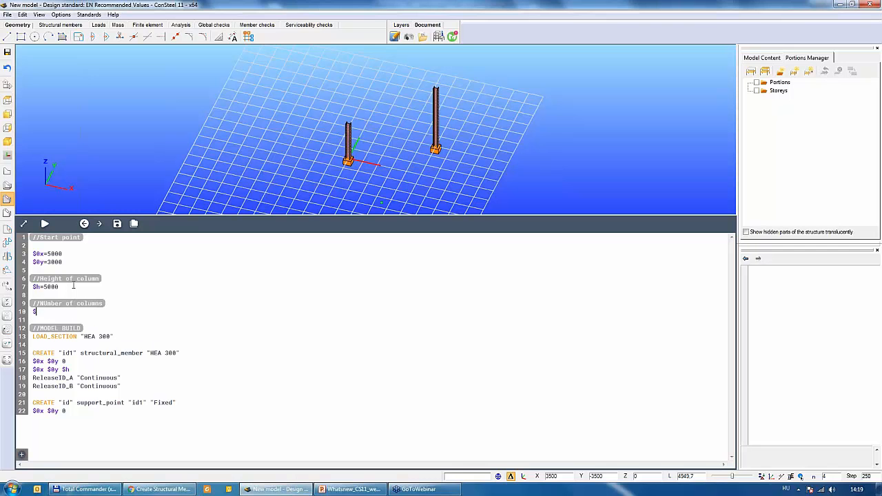
text(tx=5)
key(Return)
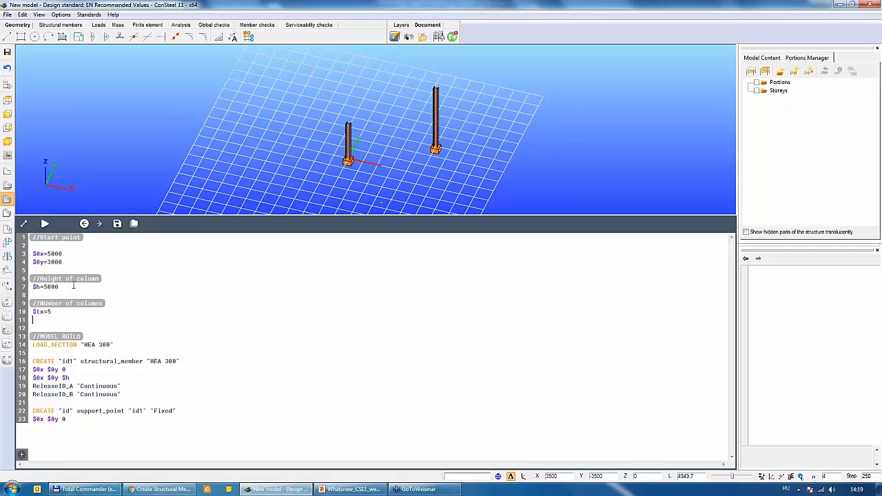
Add the comment //Distance between the columns below the $tx variable and define $d=2000 under it.
key(Return)
text(/)
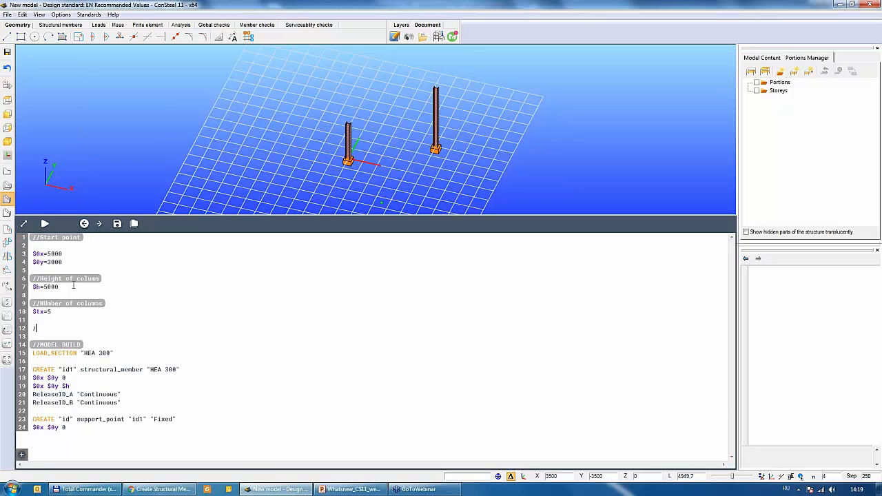
text(/Distance be)
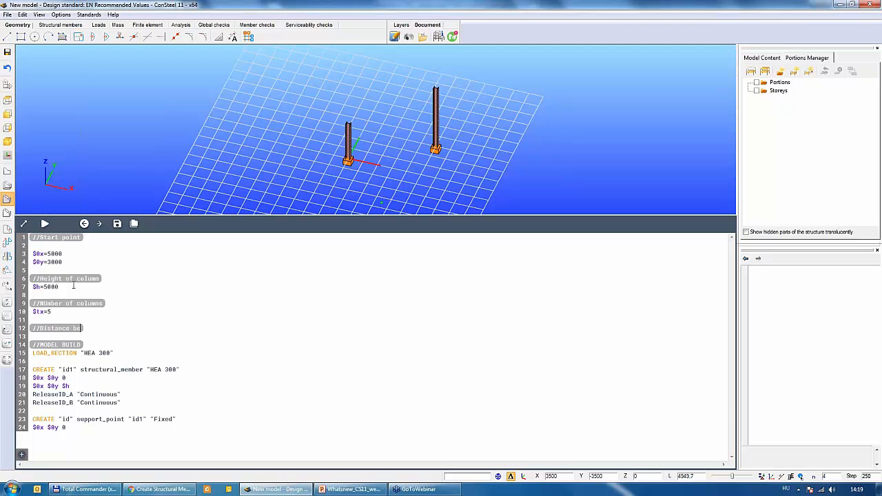
text(tween the columns)
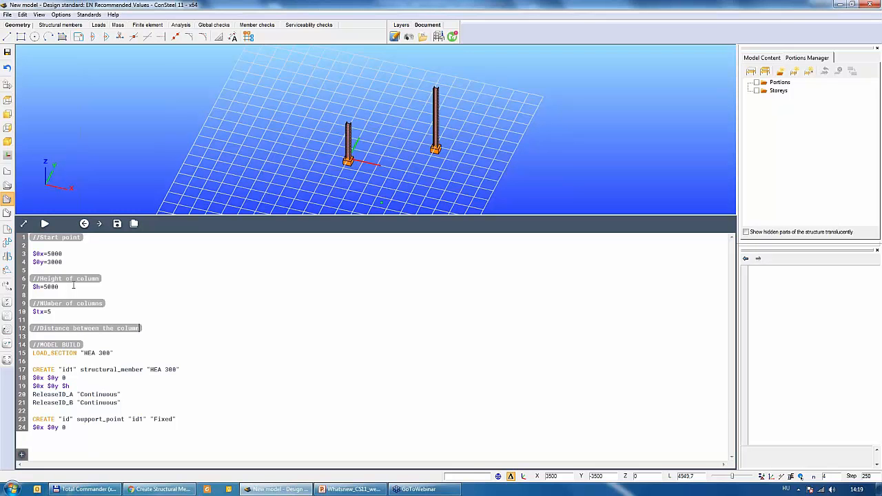
key(Return)
text($)
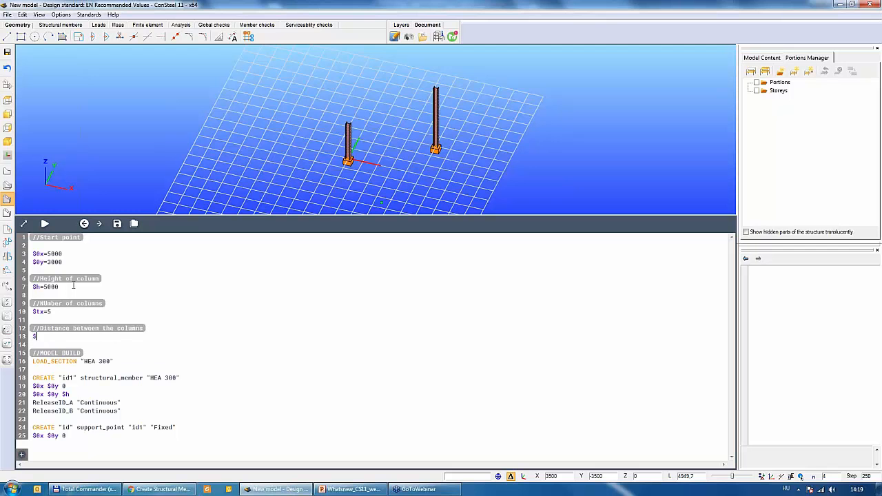
text(d=2000)
Below the LOAD_SECTION line, define the running coordinates $x=$0x and $y=$0y.
key(Down)
key(Return)
key(Return)
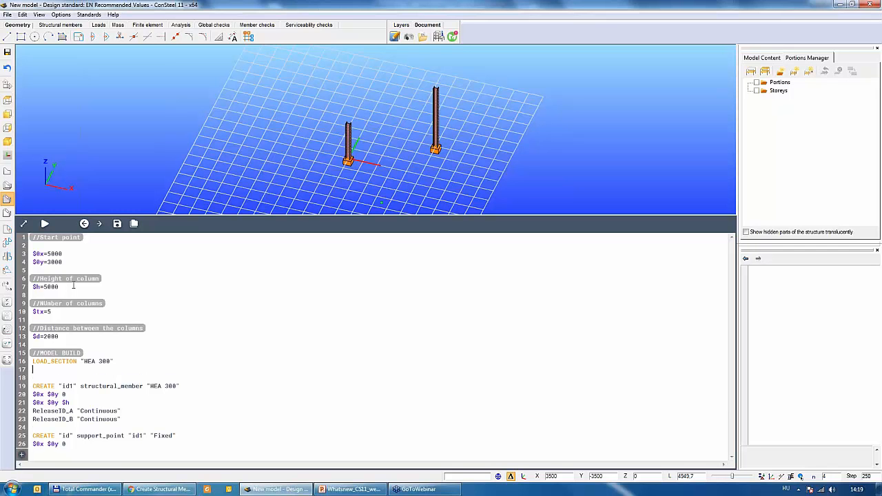
text($)
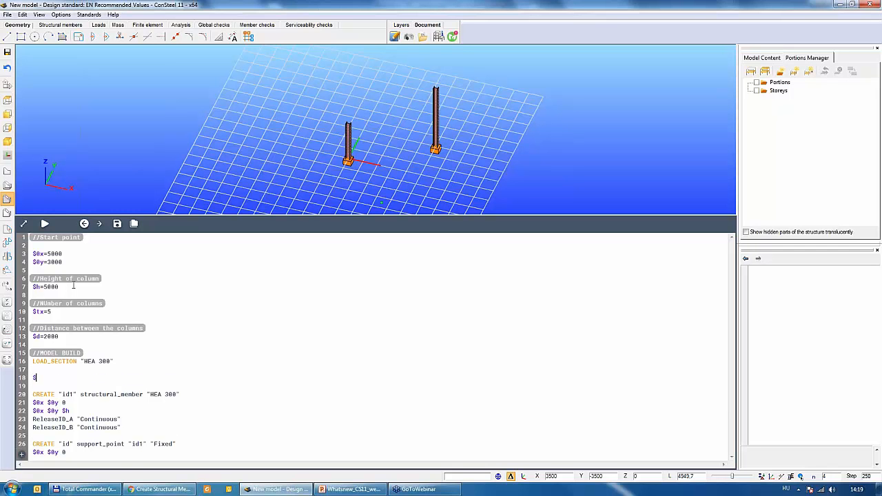
text(x=$0x)
key(Return)
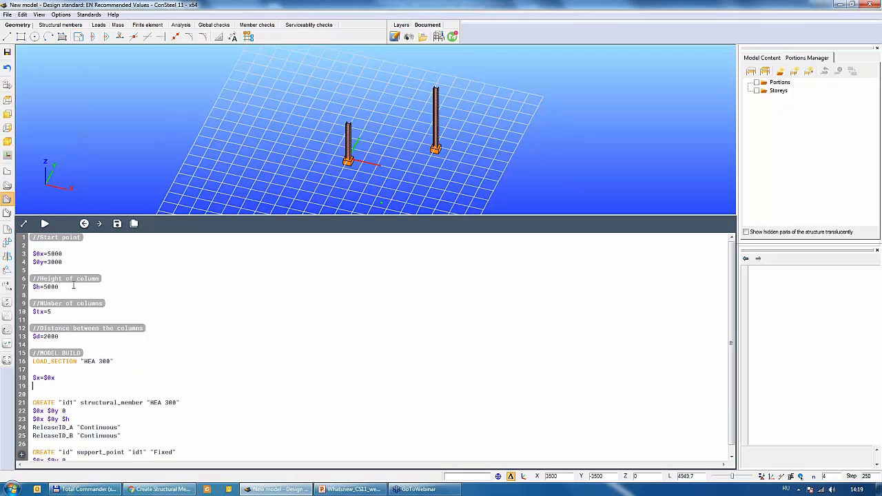
text($y=$0y)
key(Return)
key(Return)
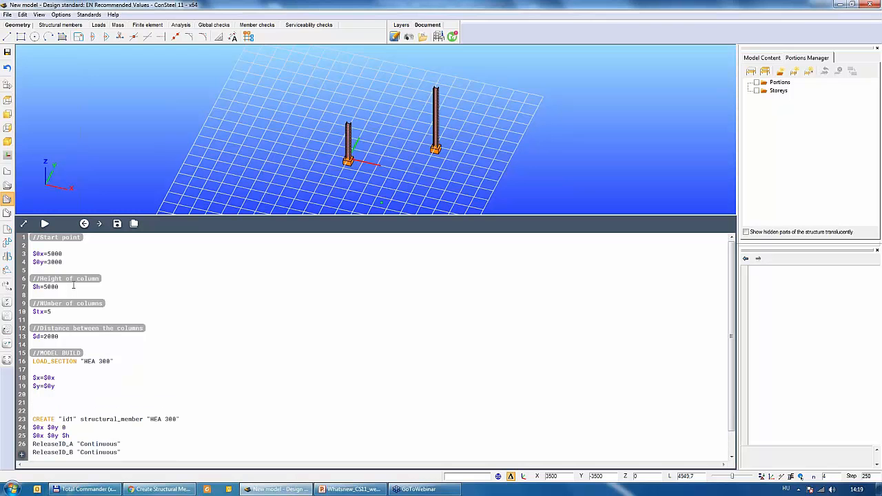
Start a loop with for $n 0...$tx and change the column's coordinates to $x $y 0 and $x $y $h.
text(for $n 0...$tx)
key(Down)
key(Down)
key(Right)
key(Delete)
key(Right)
key(Right)
key(Right)
key(Delete)
key(Delete)
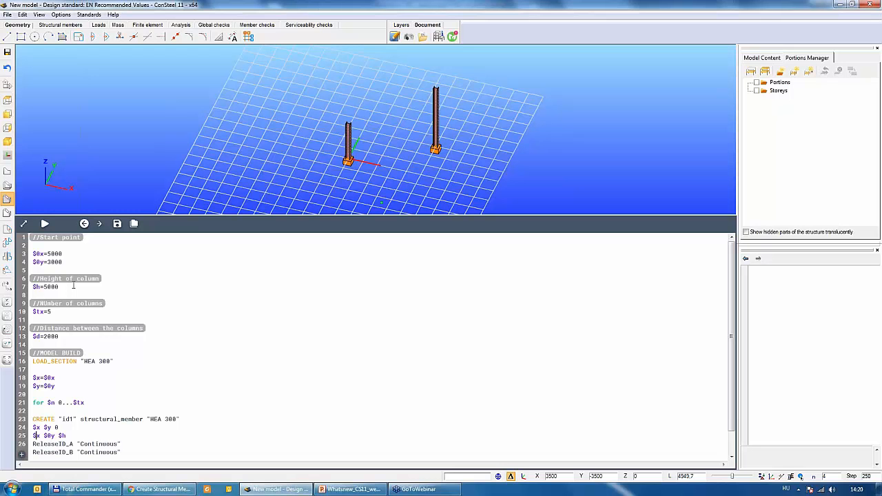
key(Right)
key(Right)
key(Right)
key(Delete)
key(Down)
key(Down)
key(Down)
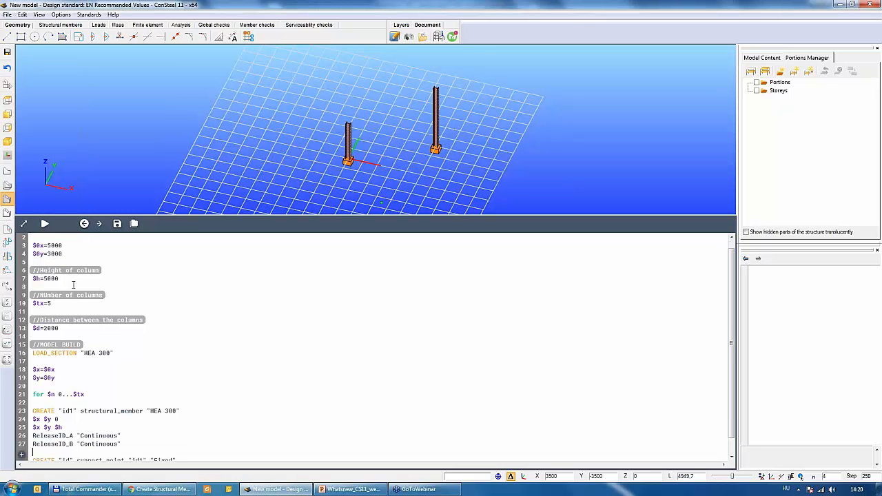
Change the support point's coordinates to $x $y 0.
key(Down)
key(Down)
key(Right)
key(Delete)
key(Right)
key(Right)
key(Right)
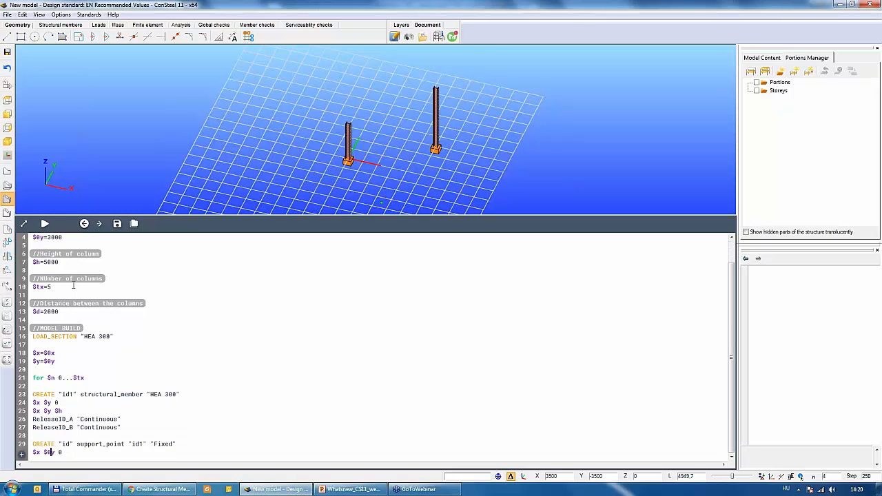
key(Delete)
key(Right)
key(Right)
key(Right)
Add the line $x=($n+1)*$d after the support definition and close the loop with end.
key(Return)
key(Return)
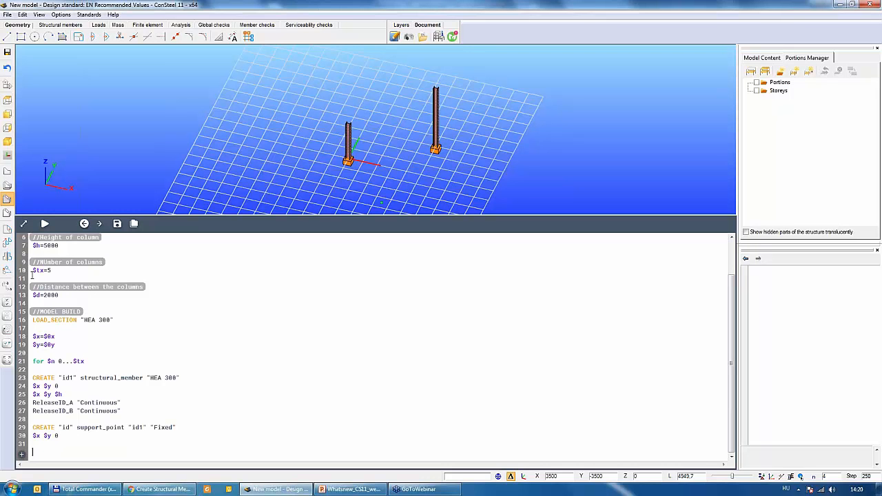
text($x=($n+1)*$d)
key(Return)
key(Return)
text(e)
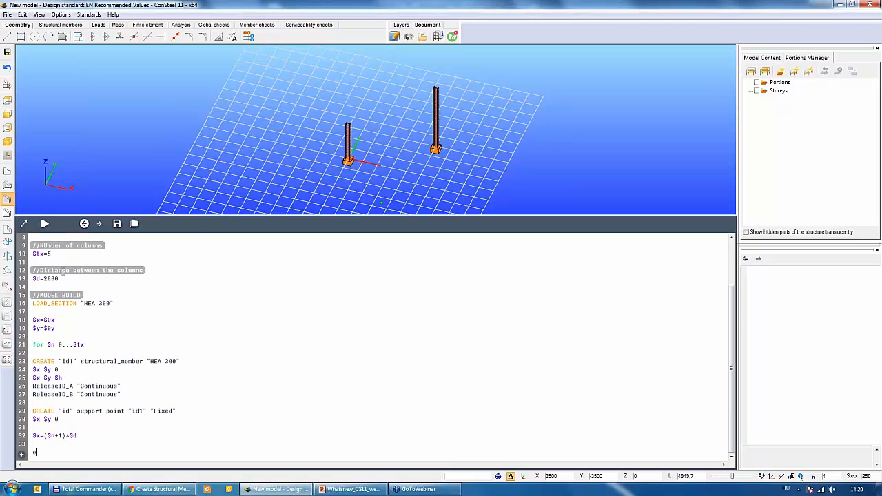
text(nd)
key(Return)
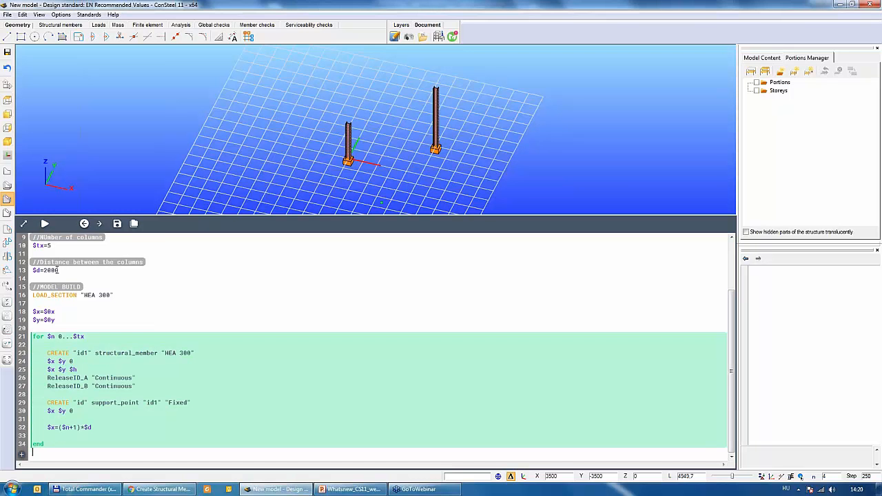
Delete both existing columns with their supports, run the loop script and inspect the resulting row of columns.
key(ctrl+a)
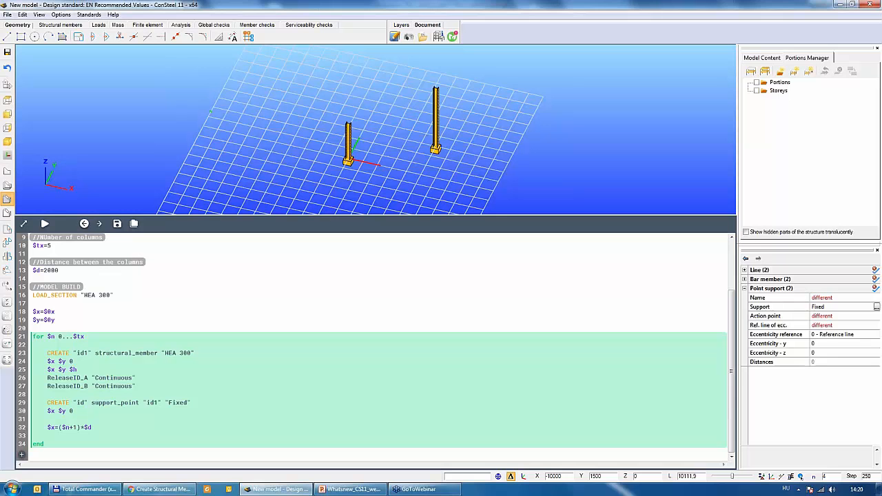
key(Delete)
click(44, 224)
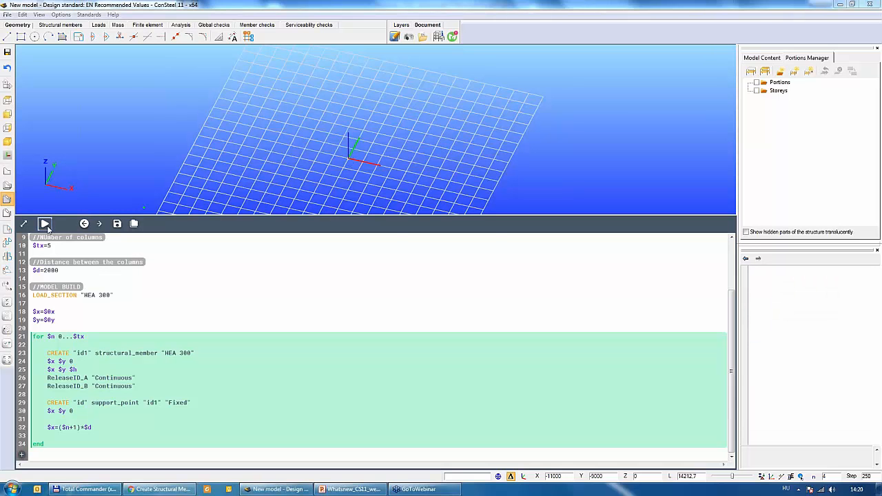
click(465, 283)
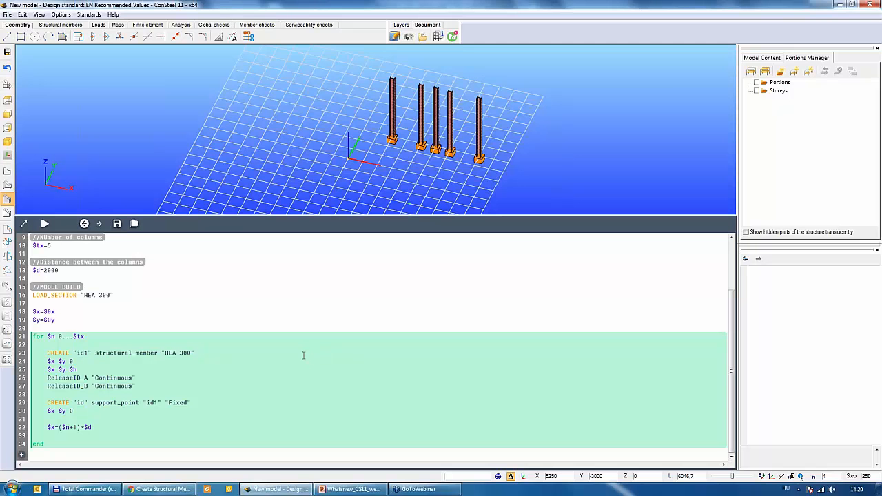
middle_drag(441, 150, 406, 175)
scroll(402, 176, up, 5)
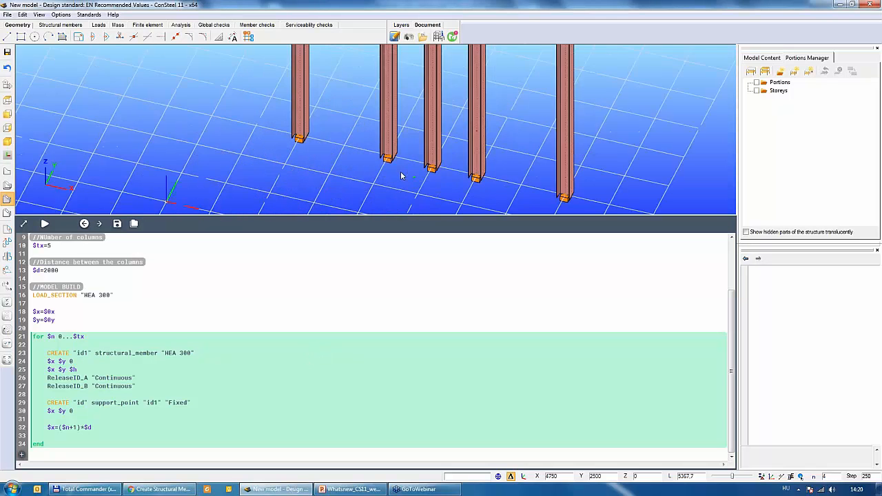
scroll(377, 177, down, 4)
scroll(379, 173, up, 2)
scroll(378, 172, down, 2)
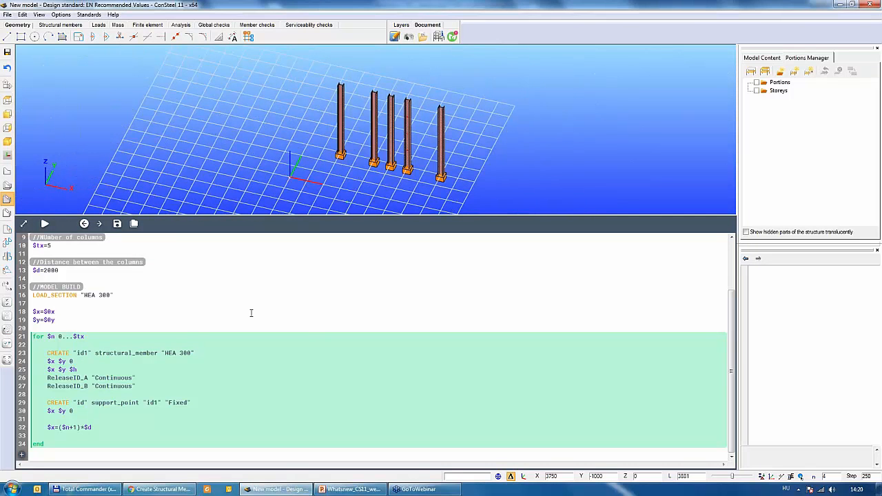
Set the start point variables to $0x=0 and $0y=0.
scroll(177, 328, up, 3)
scroll(210, 321, down, 3)
scroll(226, 332, up, 3)
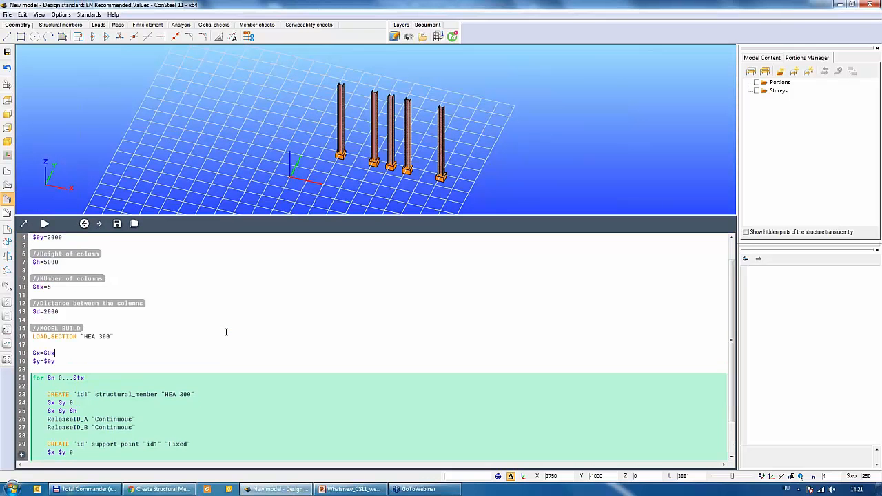
scroll(226, 332, down, 2)
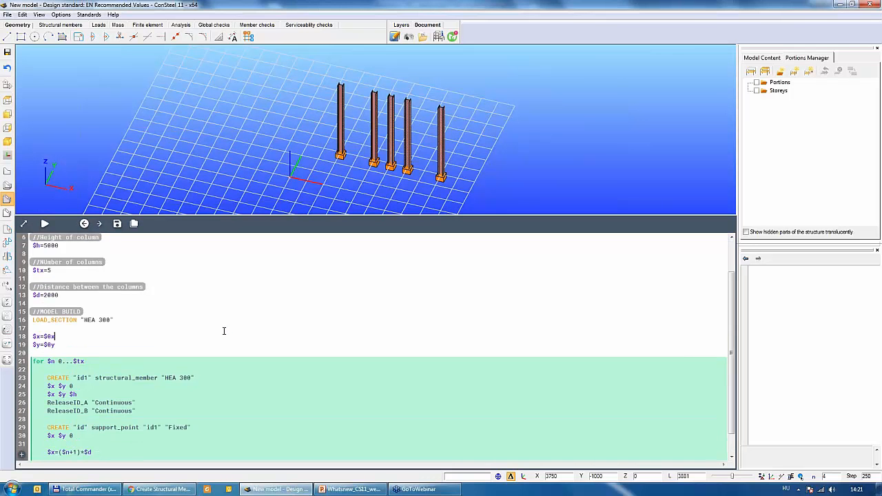
scroll(223, 331, up, 2)
double_click(48, 253)
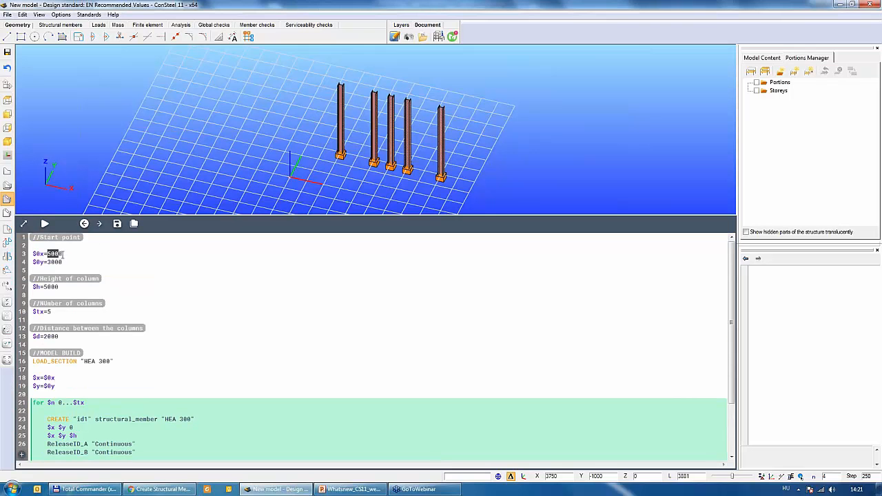
text(0)
double_click(49, 262)
text(0)
Delete the unevenly spaced columns with their supports and rerun the script from the new start point.
drag(456, 192, 192, 50)
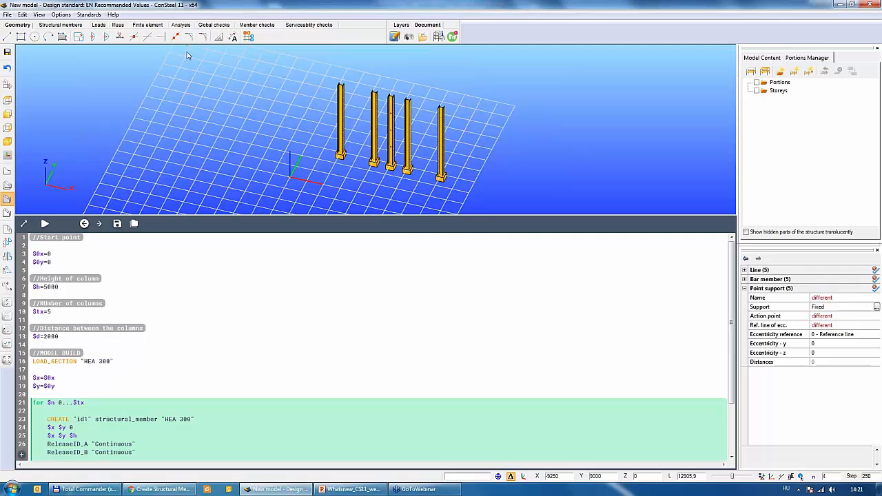
key(Delete)
click(44, 224)
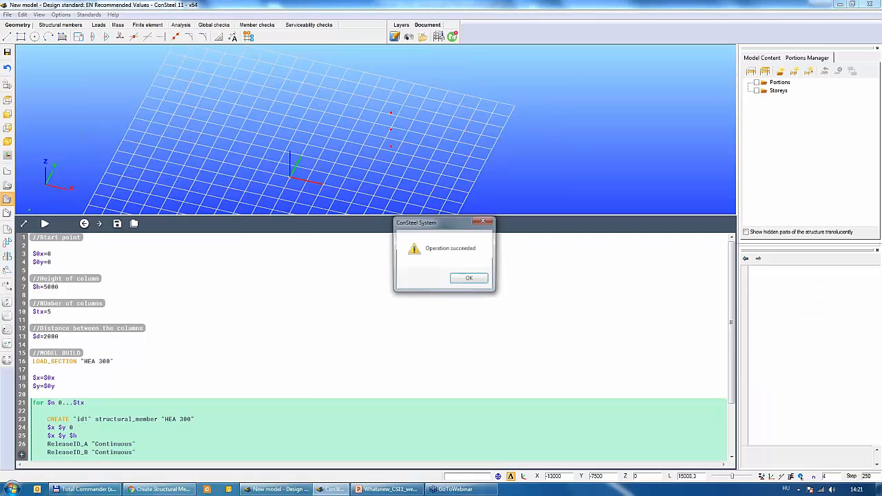
click(472, 278)
middle_drag(468, 124, 464, 116)
scroll(417, 123, up, 2)
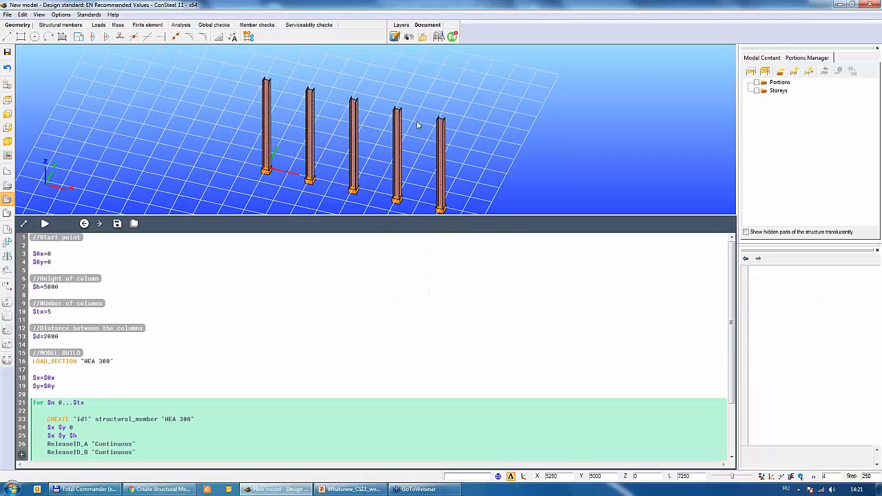
scroll(452, 153, down, 1)
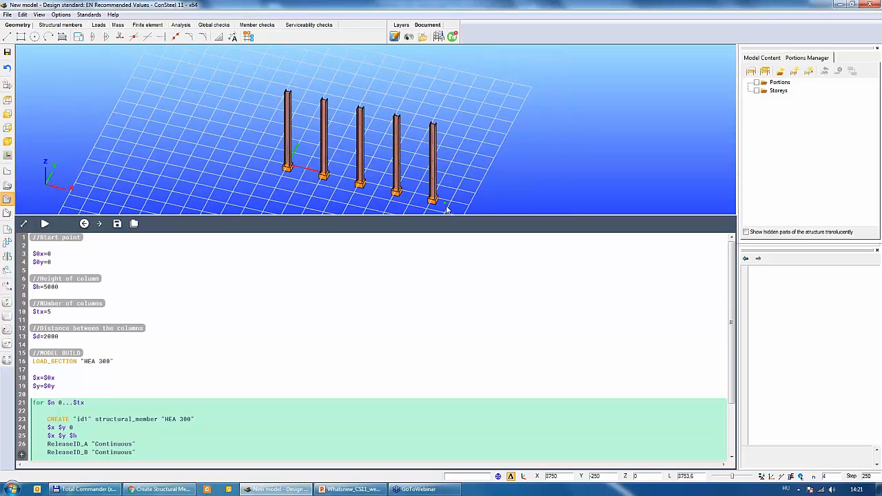
click(48, 312)
scroll(135, 298, down, 2)
scroll(135, 298, down, 1)
scroll(134, 297, up, 3)
Load the 3d_tapered_hall_with_purlins script file from the csPI folder of Webinar_ConSteel11_HU_2017Q2.
click(134, 224)
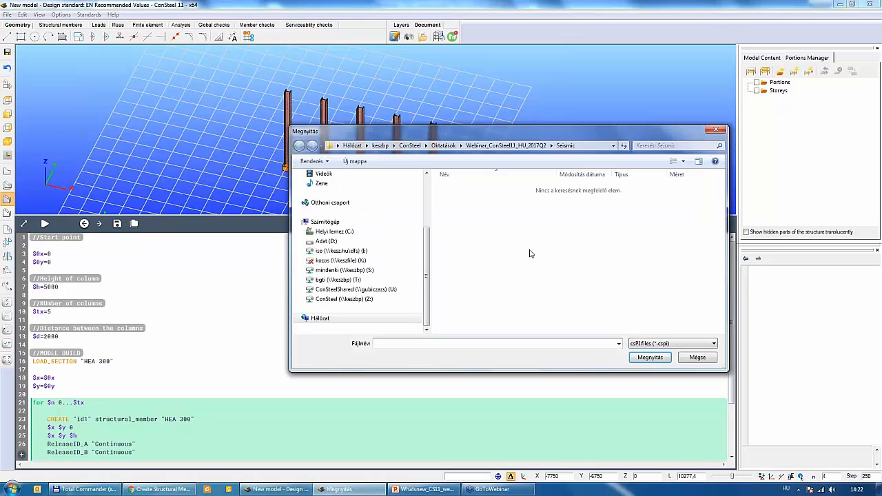
click(520, 147)
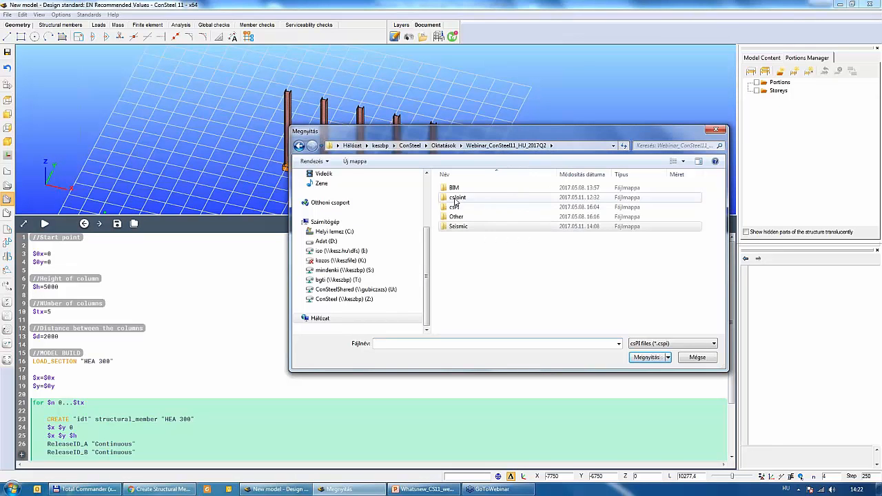
double_click(454, 208)
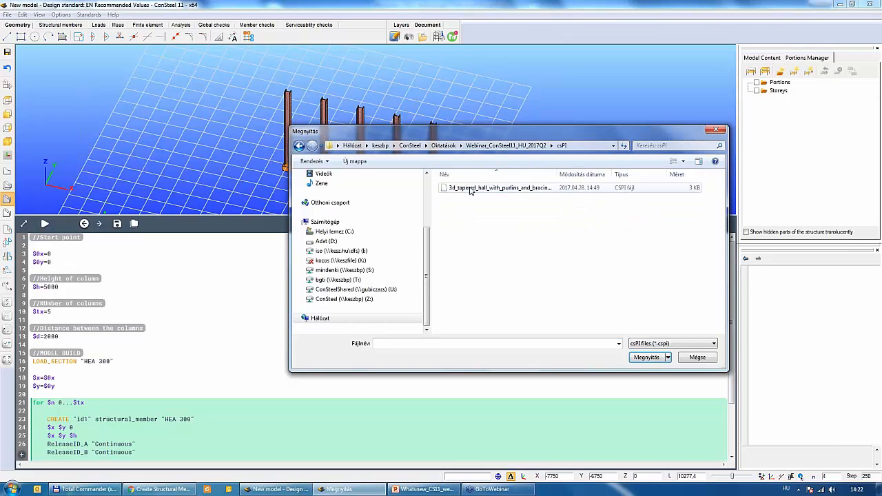
click(471, 192)
click(645, 357)
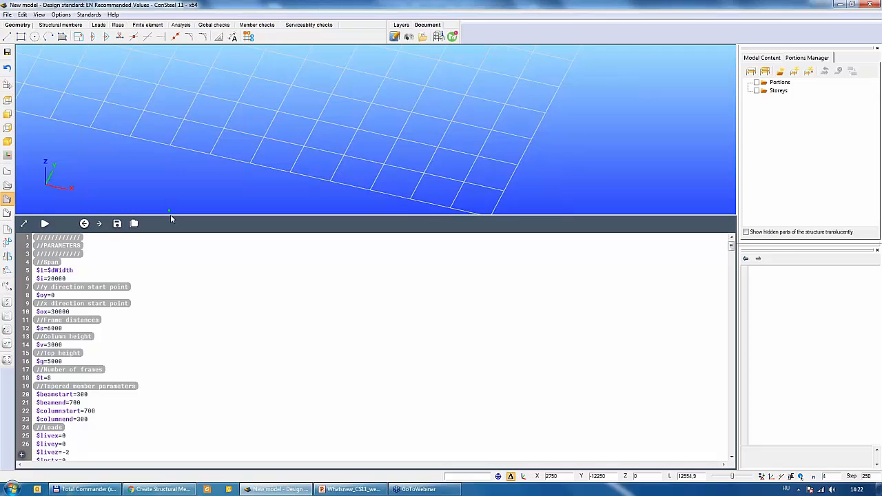
Enlarge the script editor area and set the span to $i=30000 and the frame distance to $s=5000.
drag(169, 205, 168, 132)
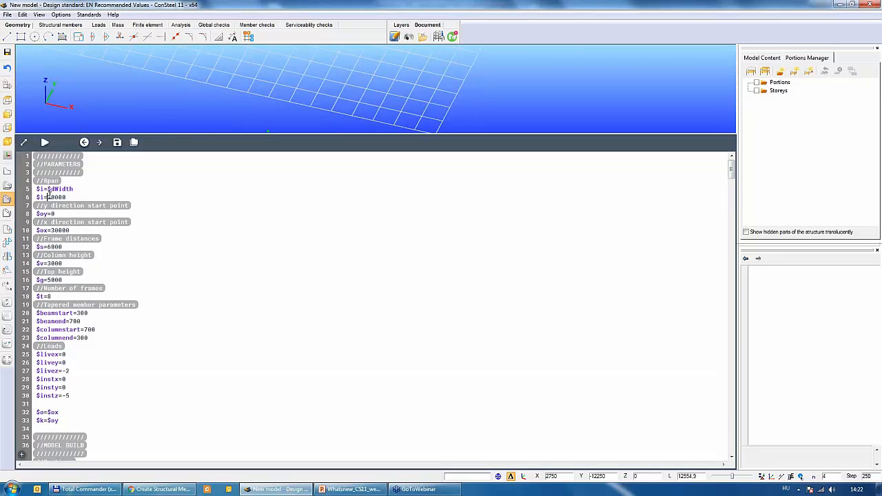
drag(48, 197, 56, 198)
text(30)
drag(48, 247, 51, 248)
text(5)
Set the column height to $v=5000, the top height to $g=10000 and the number of frames to $t=10.
double_click(51, 263)
click(67, 292)
key(BackSpace)
text(5)
key(BackSpace)
key(Right)
key(Right)
key(Right)
key(Right)
key(Right)
key(Left)
key(Left)
key(Down)
key(Left)
key(Left)
text(10)
Enlarge the model view and run the script to generate the tapered hall.
drag(232, 137, 68, 298)
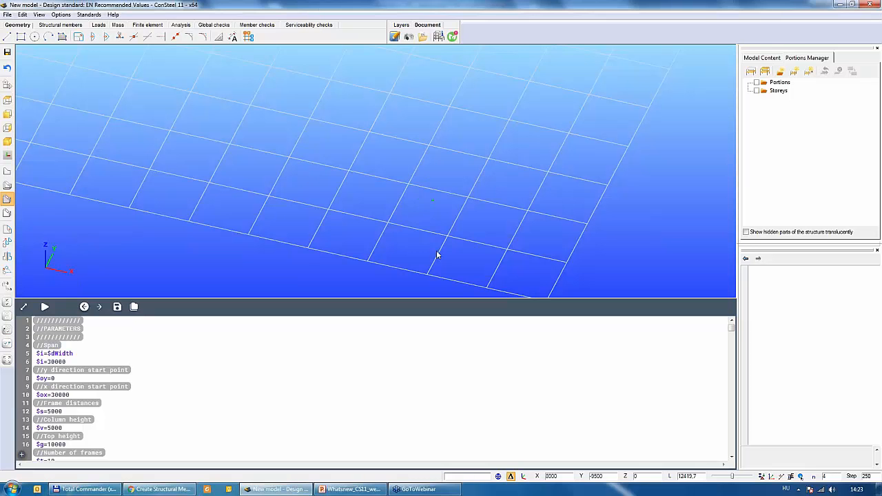
click(463, 280)
scroll(418, 209, down, 5)
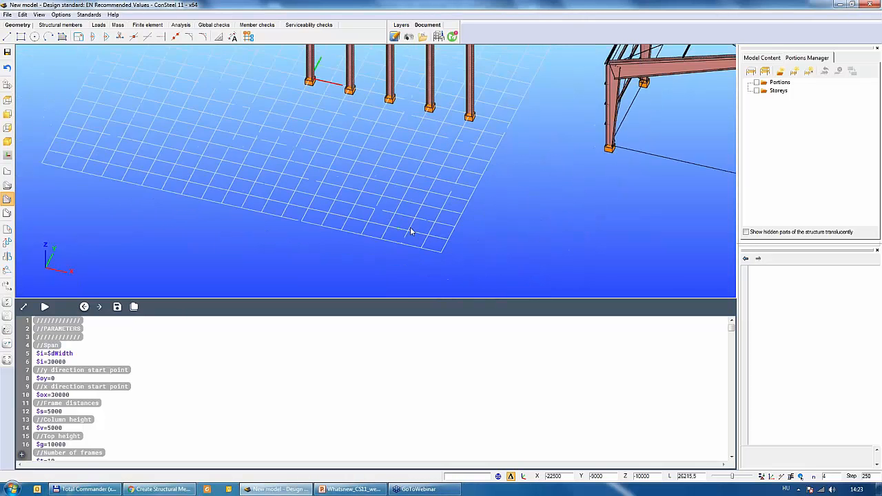
Delete the five standalone columns with their supports beside the hall and bring the whole hall into view.
drag(426, 204, 260, 131)
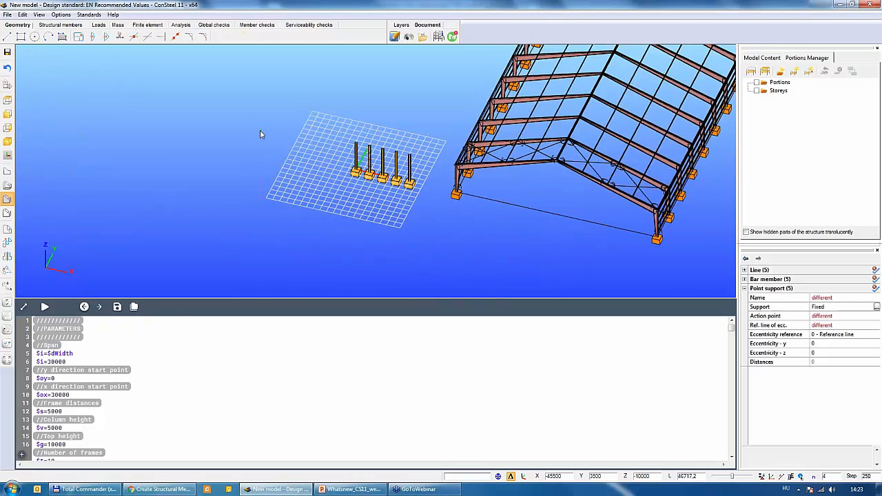
key(Delete)
middle_drag(381, 144, 245, 179)
scroll(246, 180, down, 3)
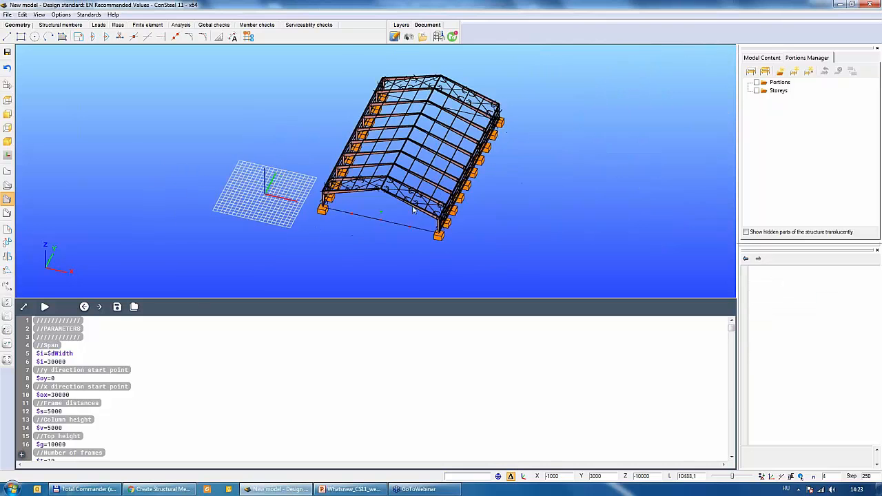
Show the load transfer surfaces on the hall model.
scroll(415, 208, up, 4)
middle_drag(417, 205, 357, 205)
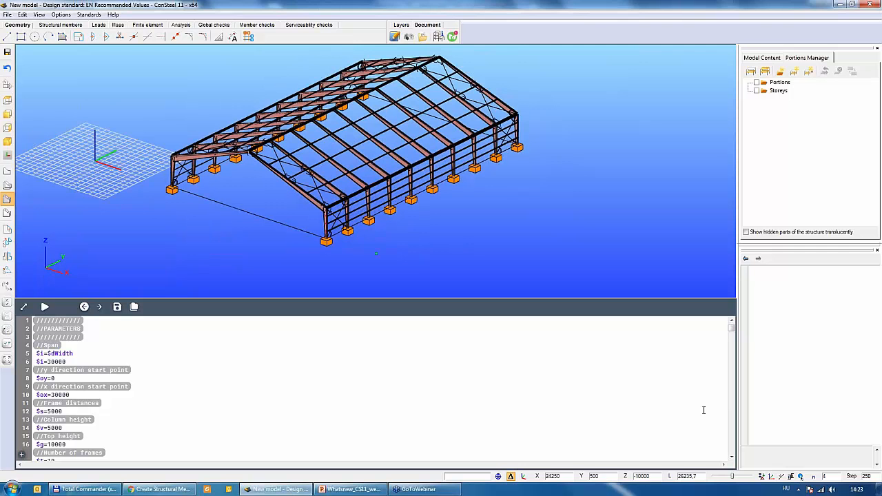
click(762, 477)
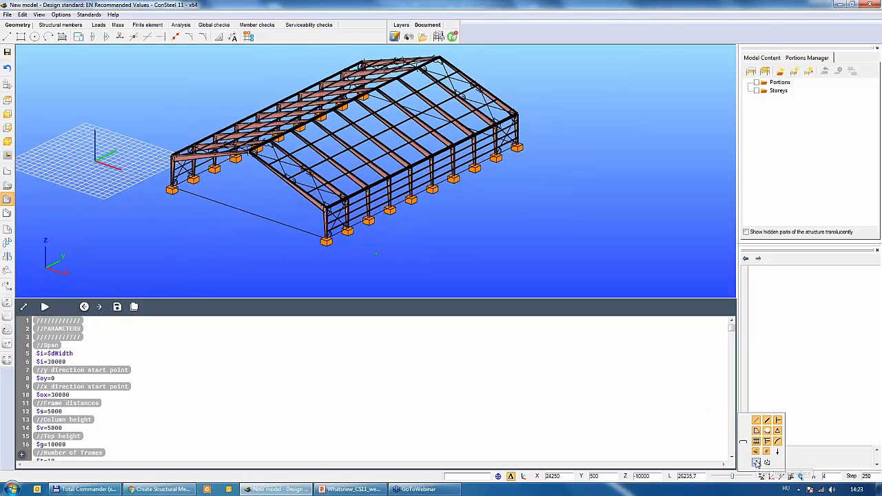
click(756, 463)
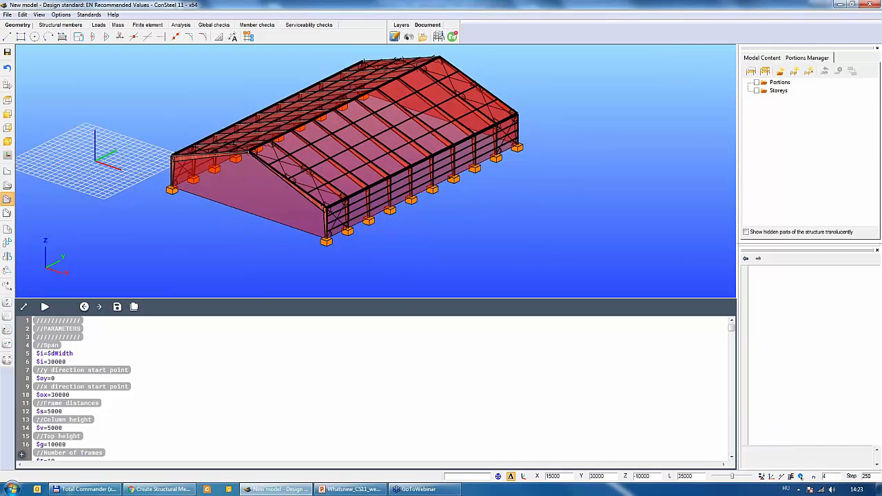
click(761, 476)
middle_drag(531, 228, 521, 243)
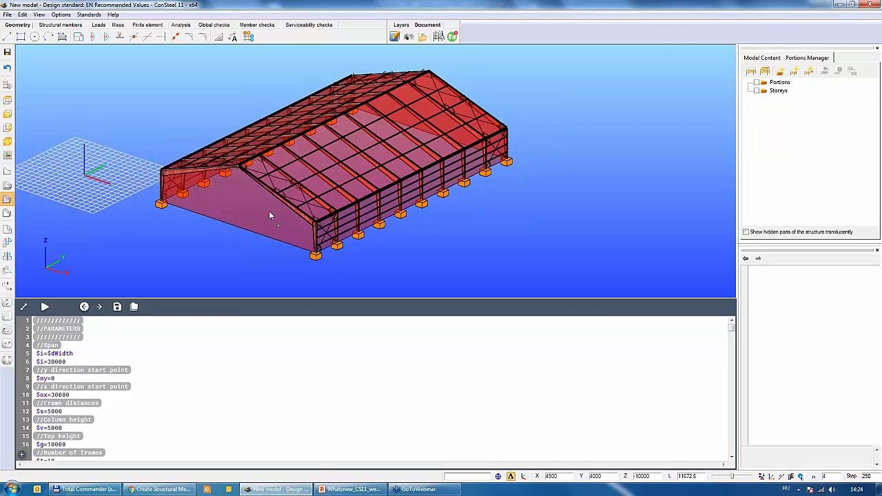
Review the load cases and load groups defined for the hall, and close their settings without changes.
click(98, 25)
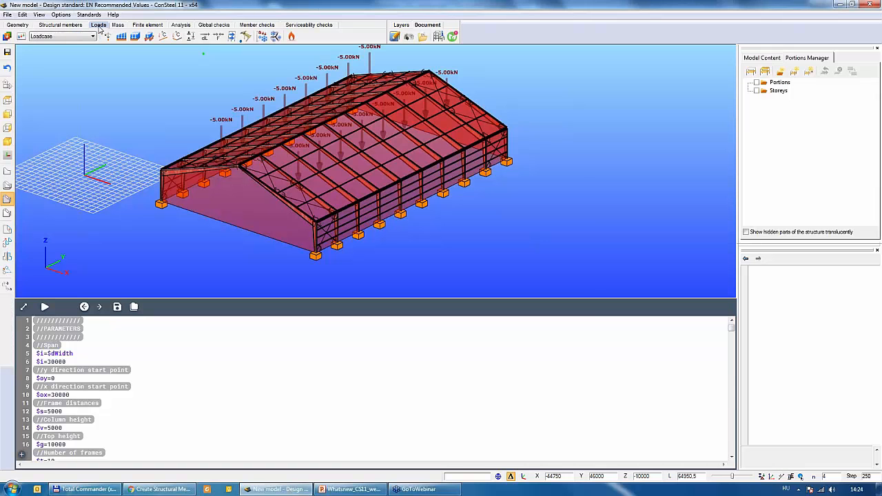
click(11, 38)
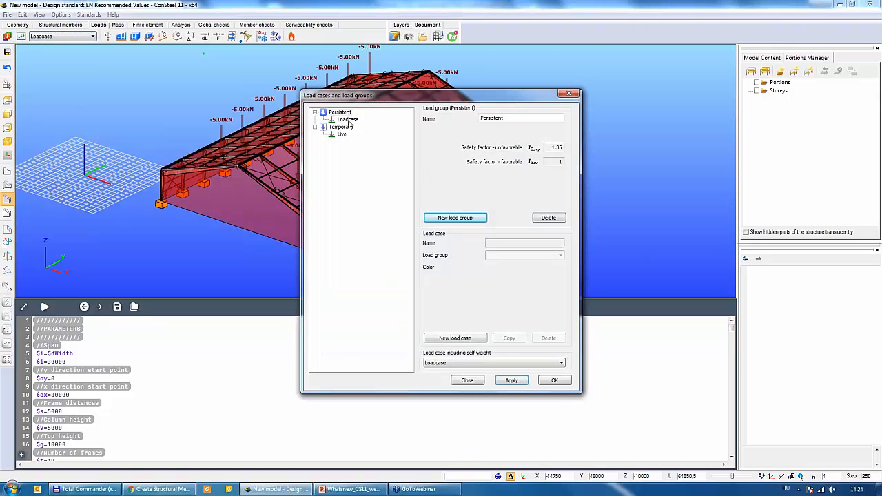
click(568, 93)
View the loads of Loadcase, and switch the displayed load case to Live.
click(61, 36)
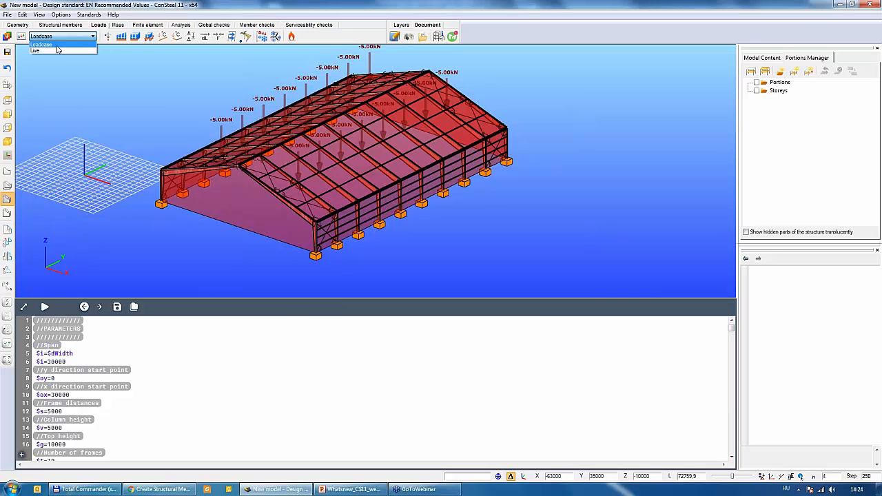
click(58, 46)
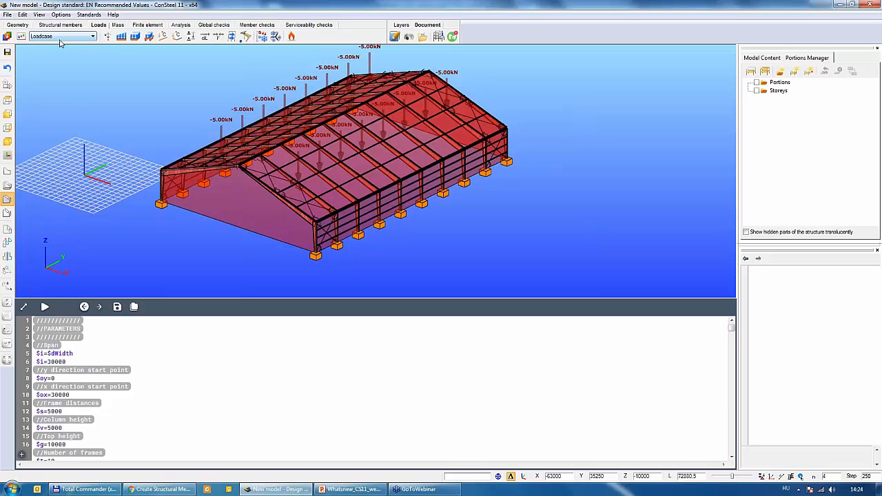
click(60, 37)
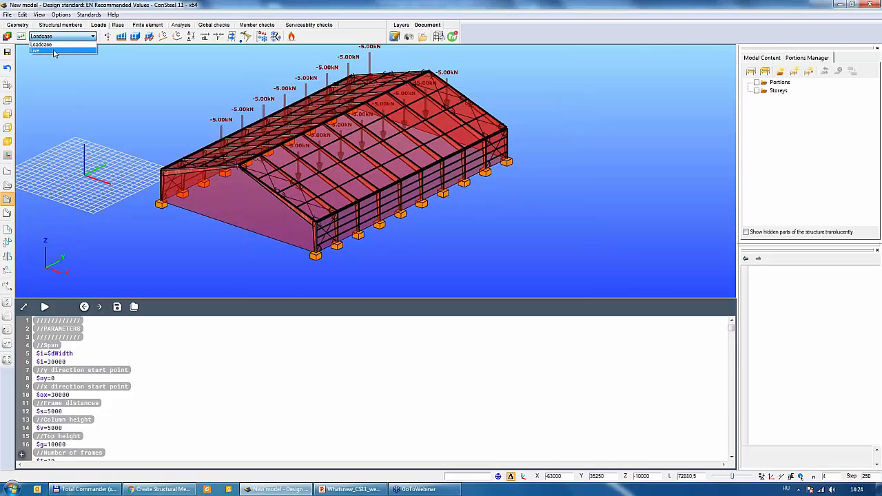
click(54, 51)
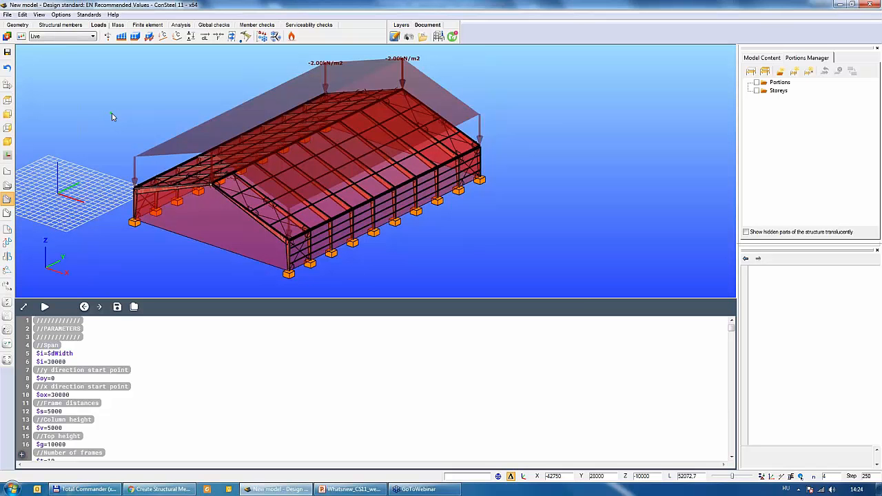
middle_drag(199, 236, 233, 215)
Go to the structural members functions and hide the load transfer surfaces of the hall.
click(762, 477)
click(757, 464)
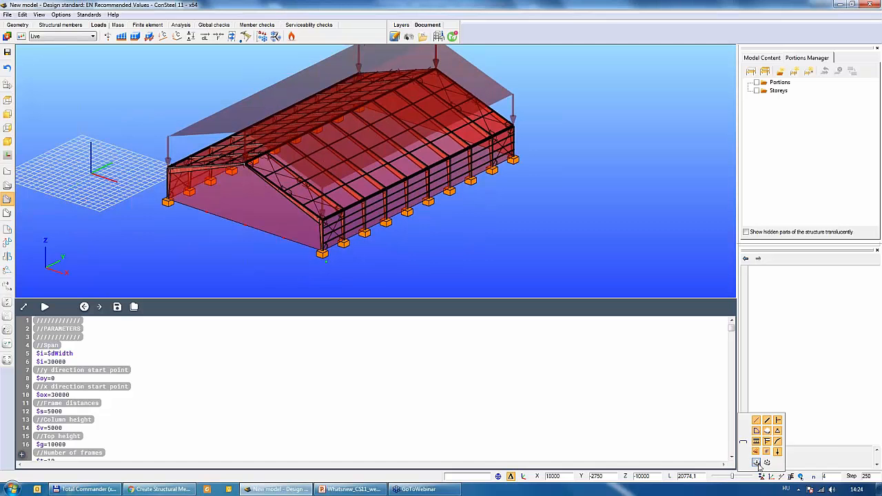
click(60, 25)
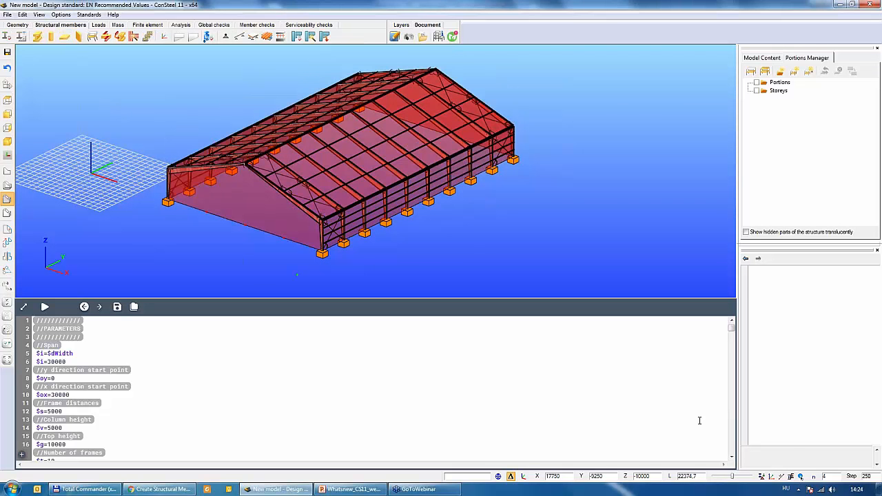
click(761, 476)
click(757, 463)
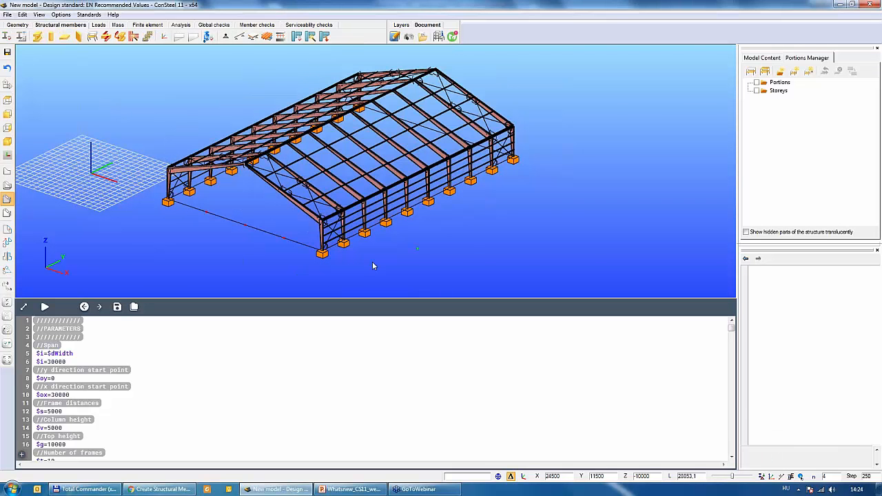
Inspect the tapered member properties of the front rafter and corner column, and examine their eave joint up close.
scroll(262, 212, up, 5)
click(176, 131)
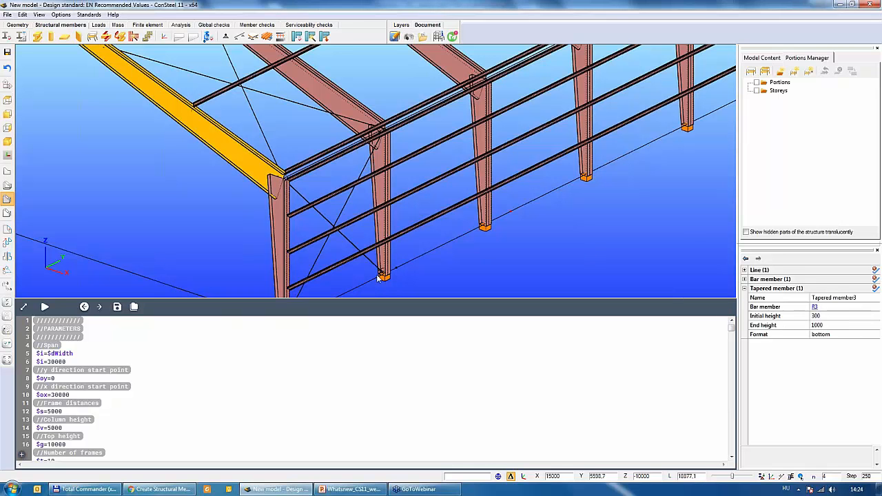
key(Escape)
click(277, 235)
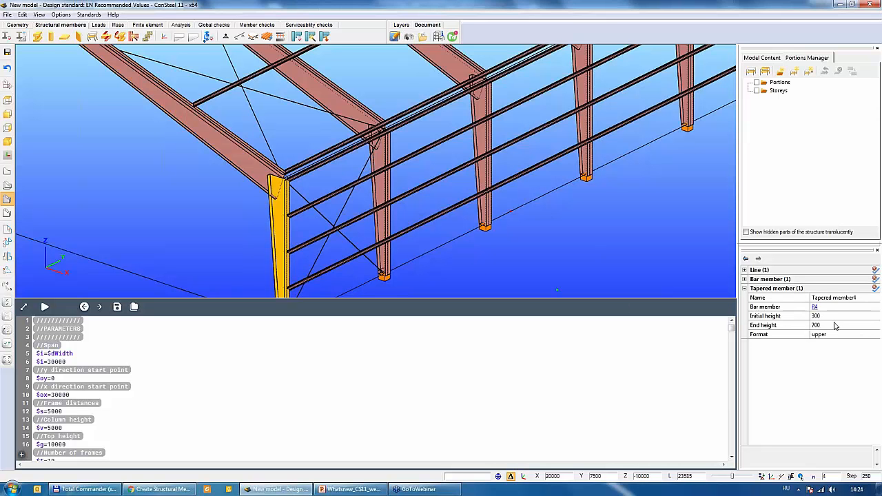
middle_drag(346, 202, 414, 219)
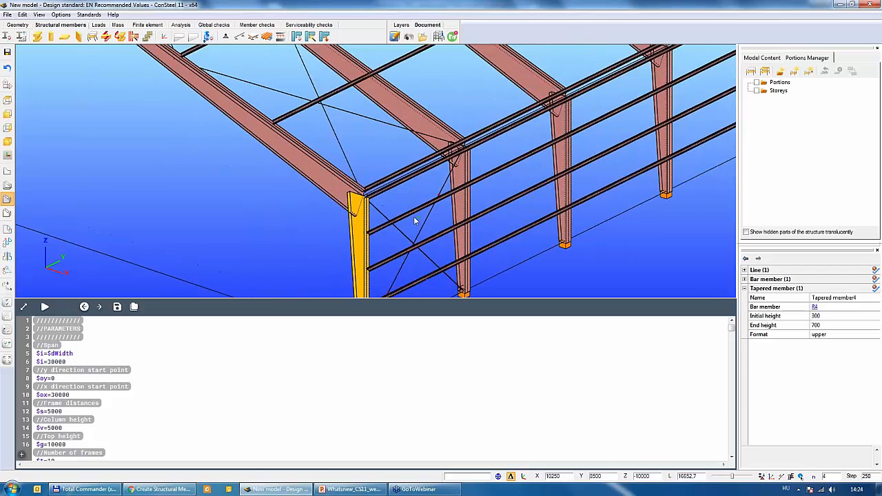
key(Escape)
scroll(346, 124, up, 2)
alt+middle_drag(337, 125, 407, 219)
scroll(368, 222, up, 3)
scroll(420, 205, up, 4)
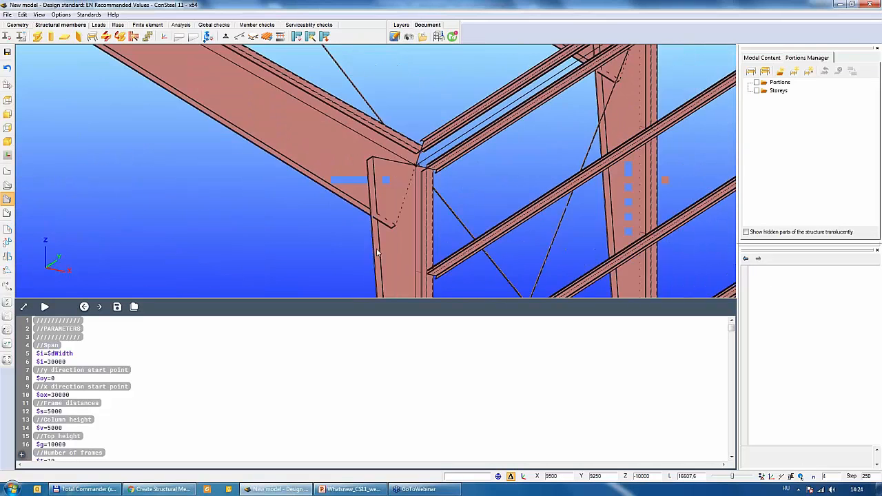
Switch the hall to wireframe display and examine the short connections between the purlins and the front rafter.
click(7, 171)
alt+middle_drag(331, 182, 312, 198)
scroll(390, 193, up, 2)
scroll(381, 208, down, 2)
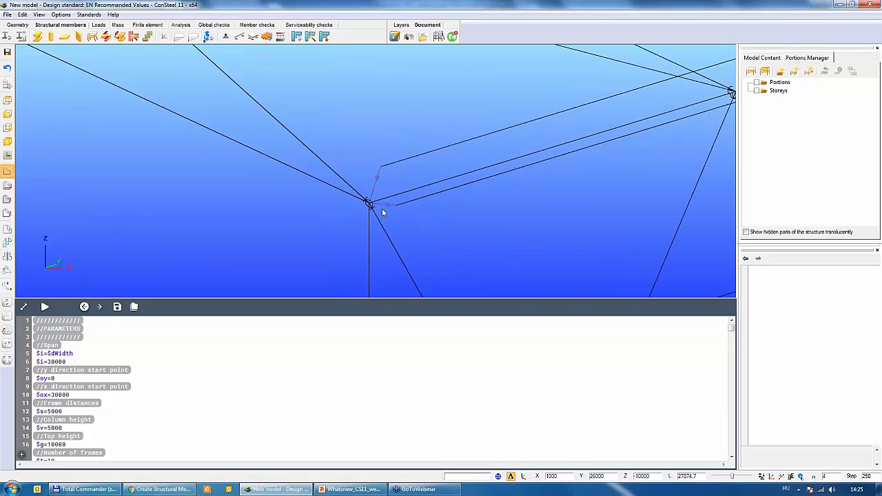
middle_drag(281, 121, 430, 186)
scroll(314, 115, up, 2)
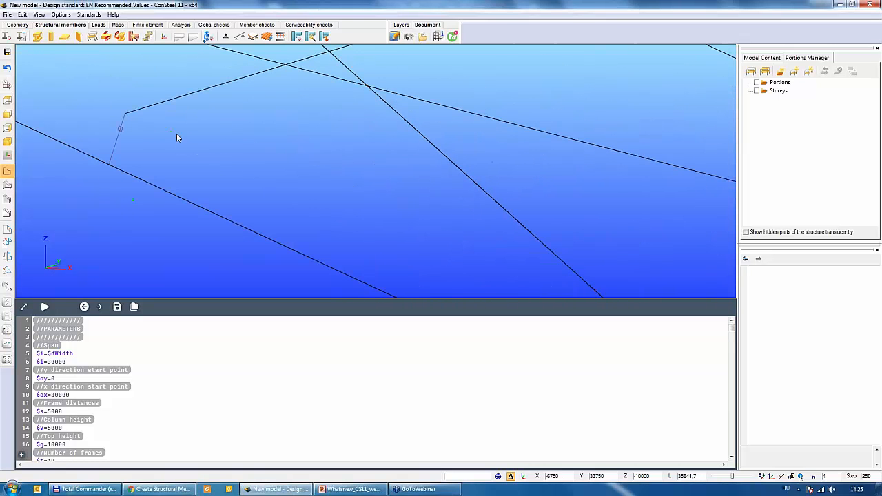
scroll(190, 126, down, 3)
scroll(186, 122, up, 2)
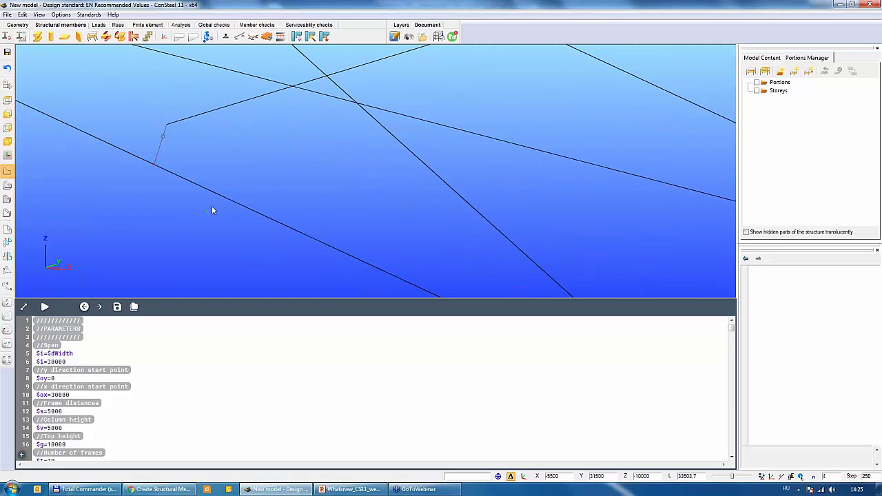
scroll(215, 202, down, 1)
scroll(217, 201, down, 2)
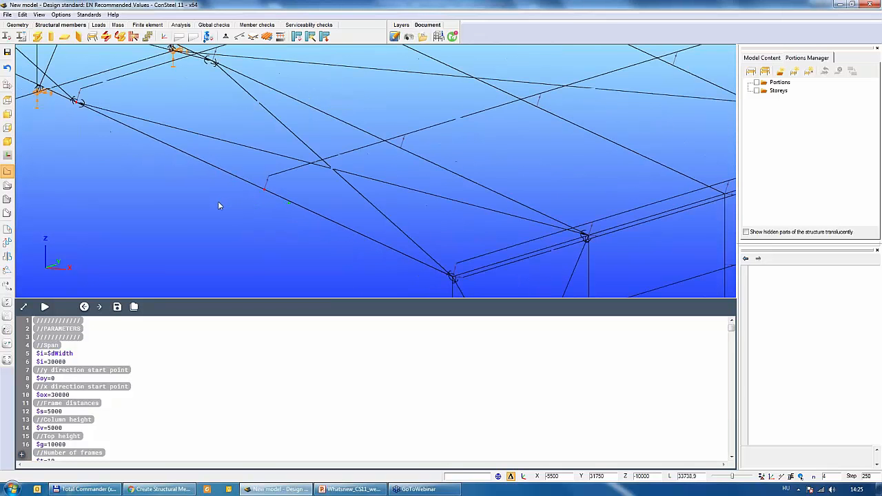
Inspect the properties of a diagonal roof bracing bar in the front bay, deselect it and return to the whole hall.
click(359, 199)
scroll(367, 218, up, 2)
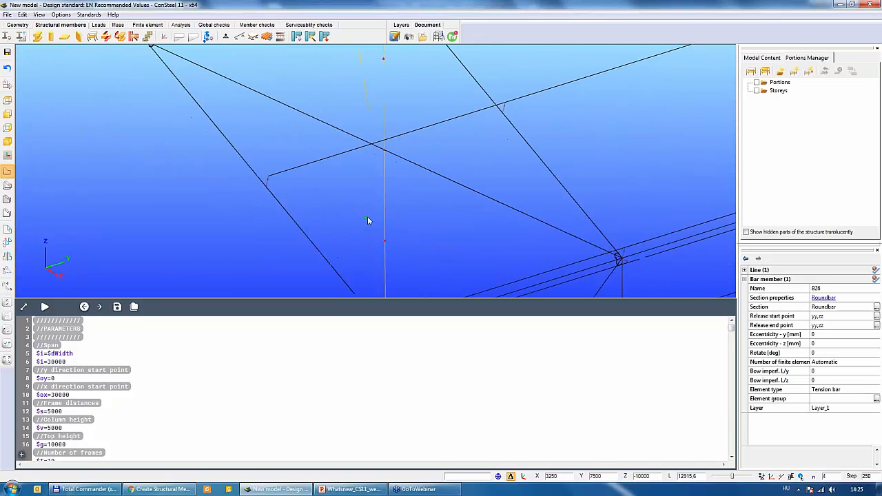
scroll(367, 216, down, 3)
scroll(410, 219, up, 3)
middle_drag(408, 210, 367, 209)
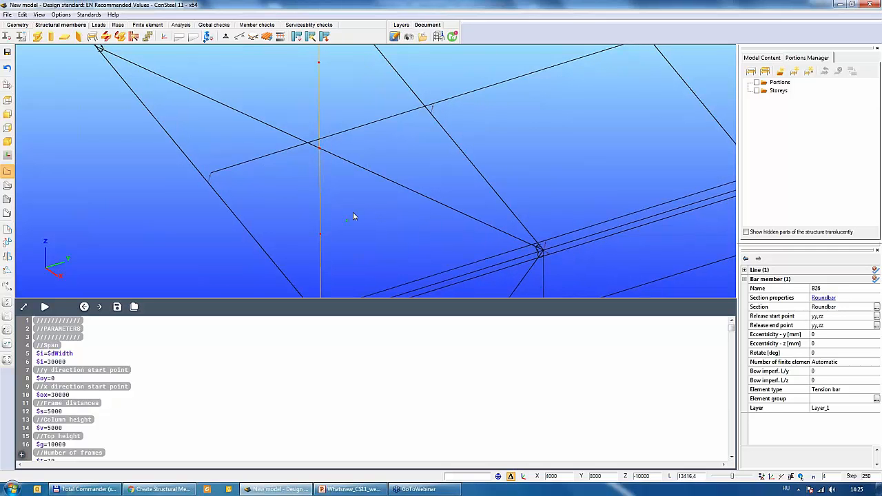
scroll(315, 172, down, 2)
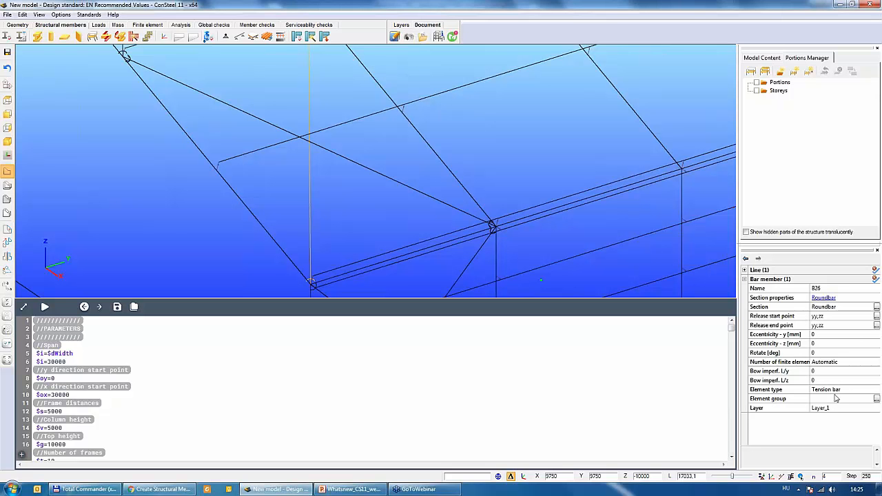
scroll(465, 242, down, 4)
click(462, 237)
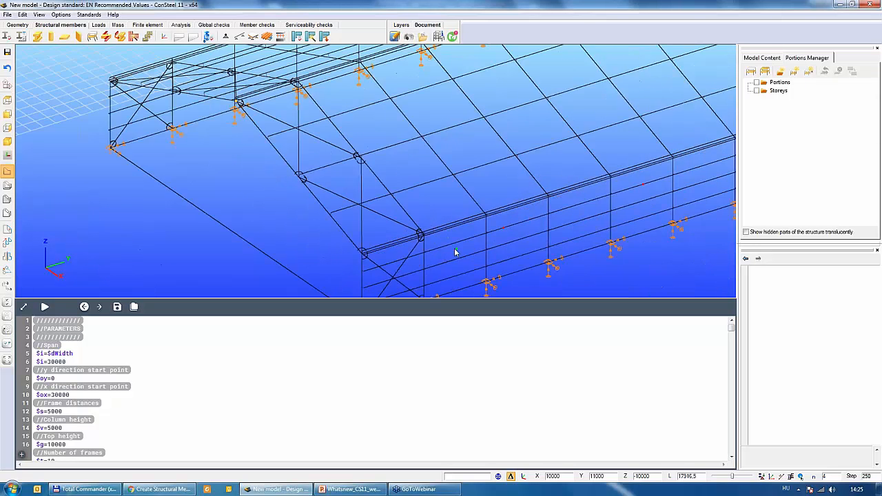
scroll(455, 252, down, 5)
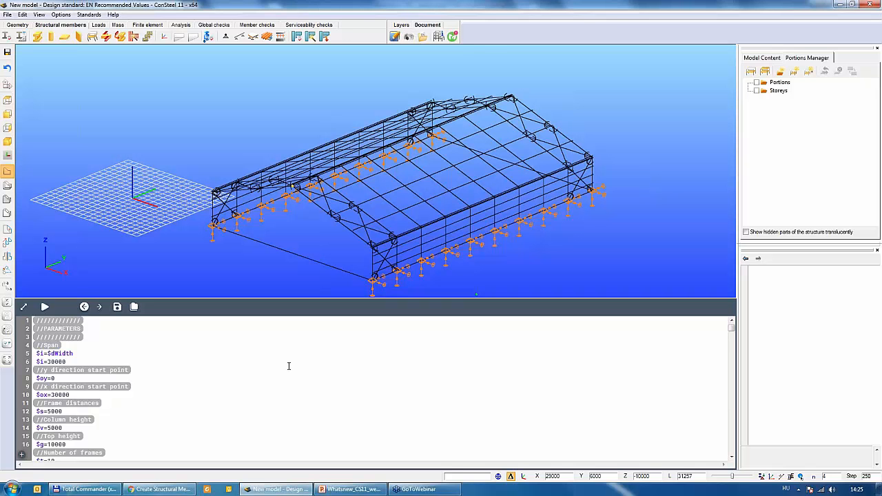
click(870, 23)
click(760, 260)
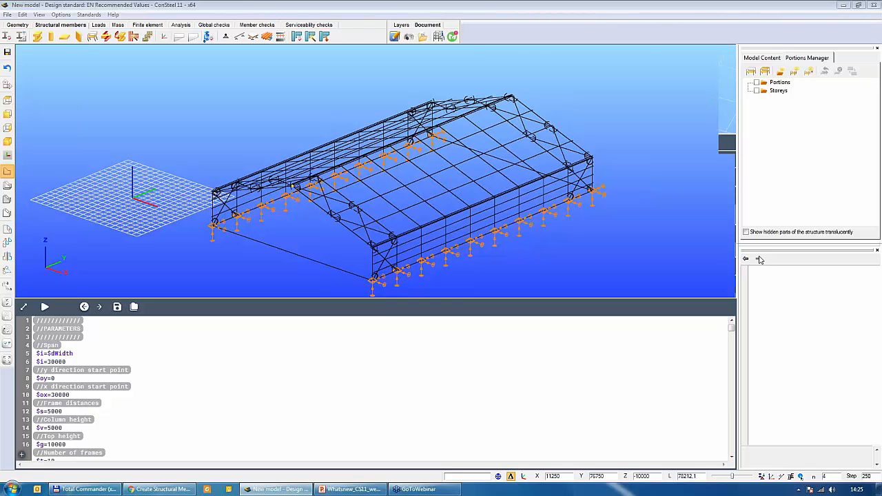
click(742, 22)
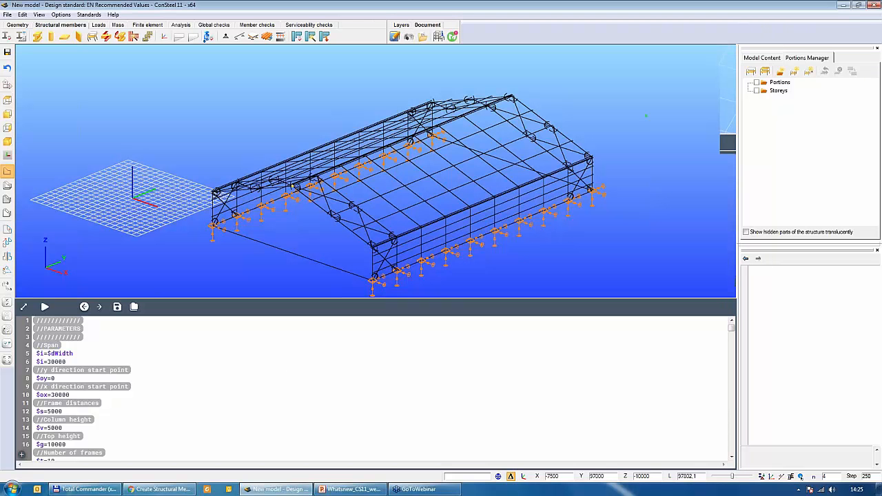
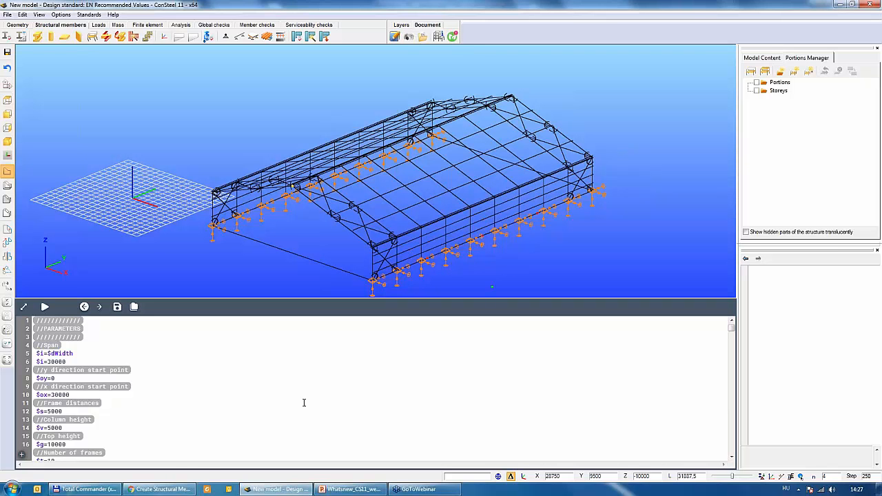
Switch to Total Commander and open the model Shear_field_model_frame from the Other\Shearfield folder, declining to restore the autosaved default model.
click(86, 489)
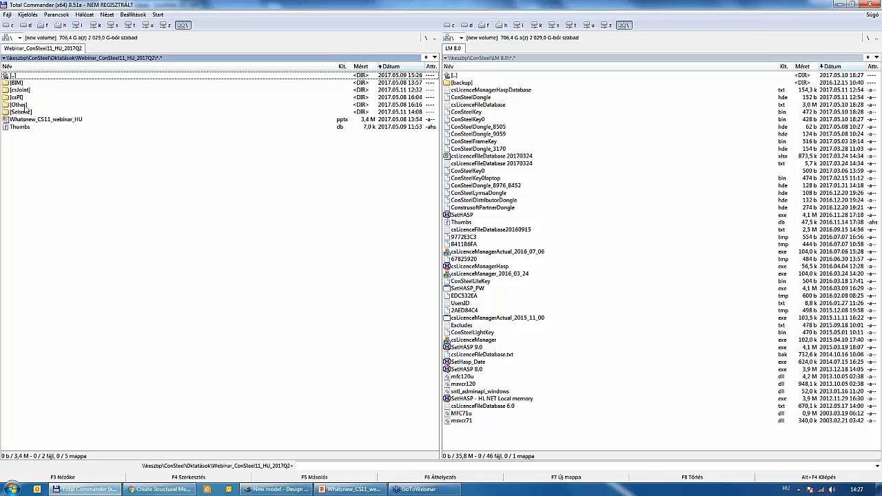
double_click(20, 105)
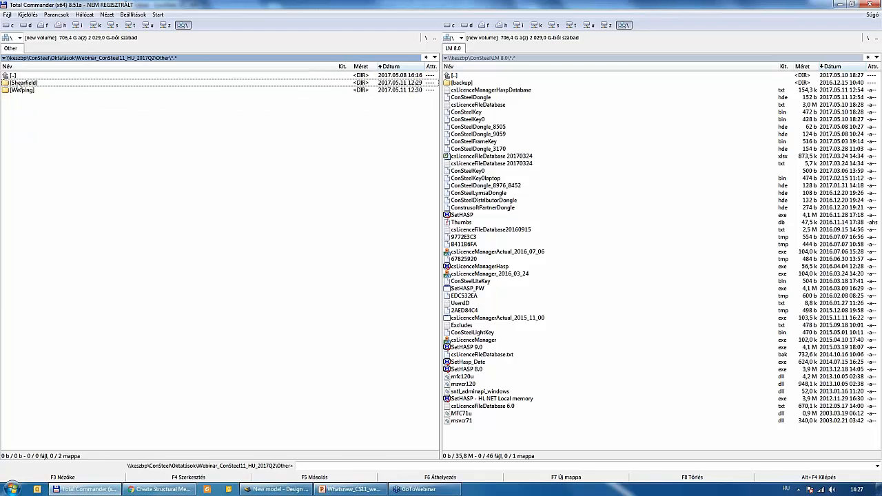
double_click(22, 84)
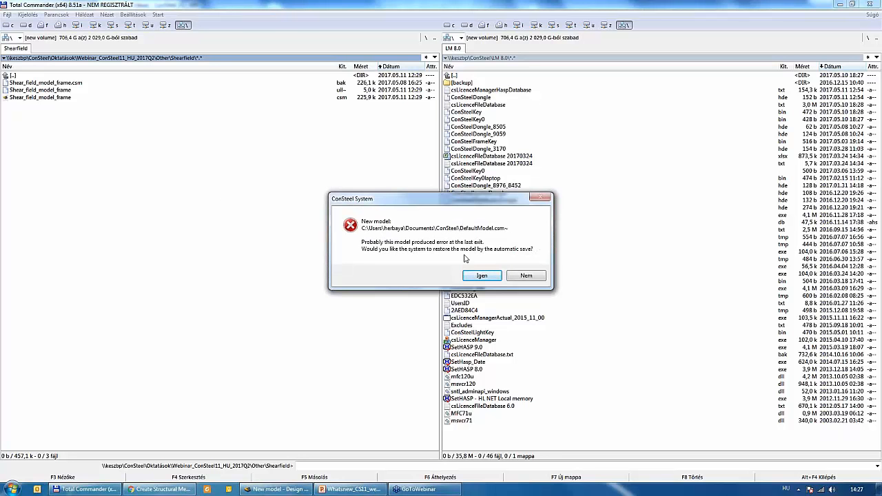
click(539, 277)
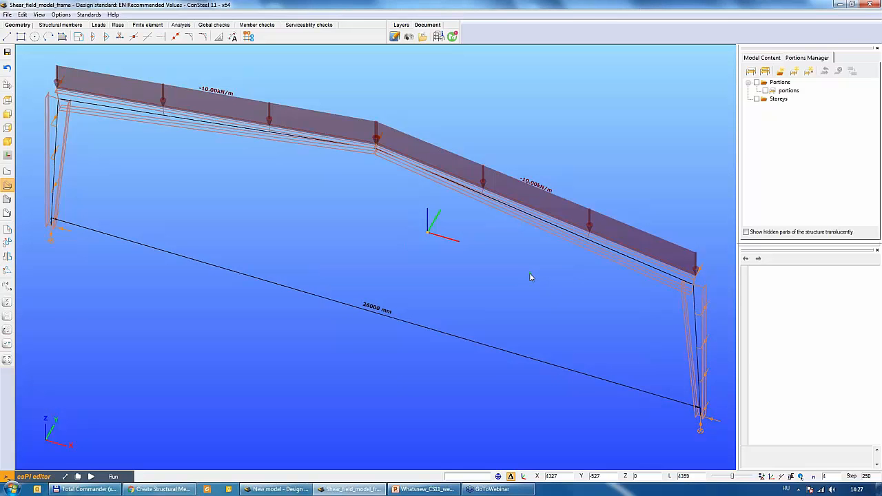
Run the static analysis of the frame with first order analysis and buckling analysis for the ultimate limit states.
click(180, 25)
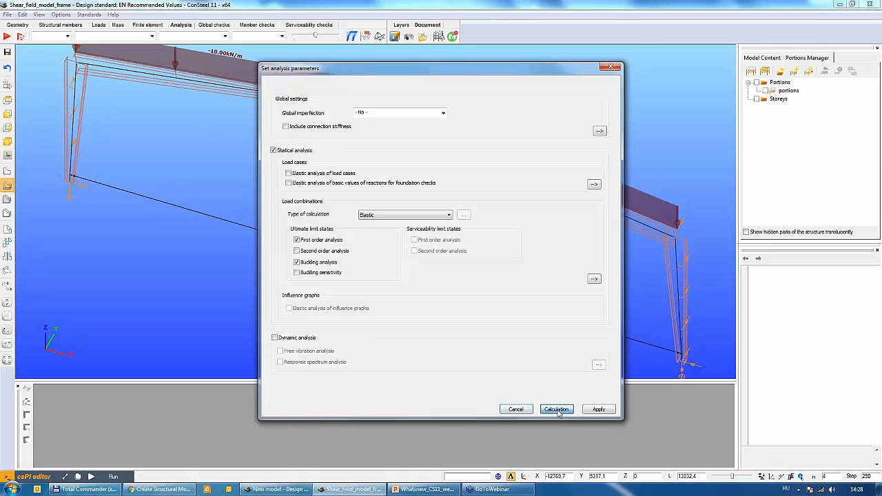
click(556, 409)
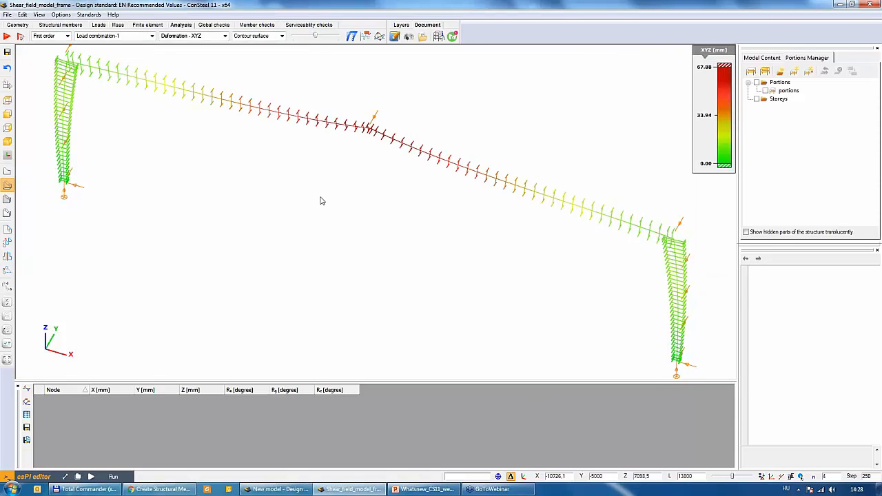
Display the buckling results for Load combination-1 and examine the first eigenshape of the frame with an enlarged deformation scale.
click(66, 36)
click(54, 48)
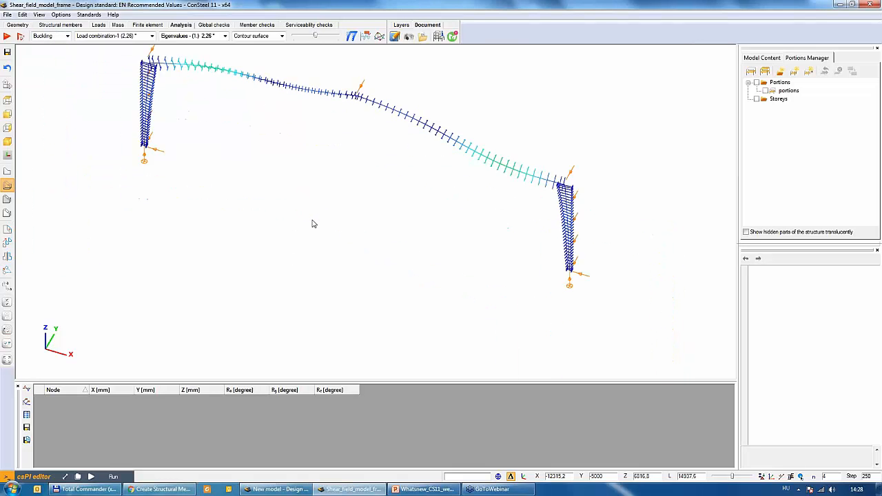
middle_drag(312, 221, 297, 259)
drag(317, 35, 321, 36)
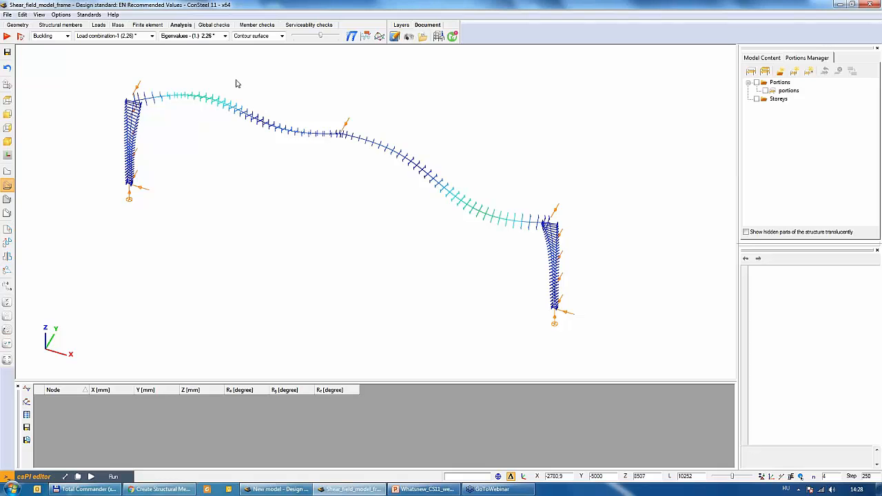
click(133, 36)
click(133, 36)
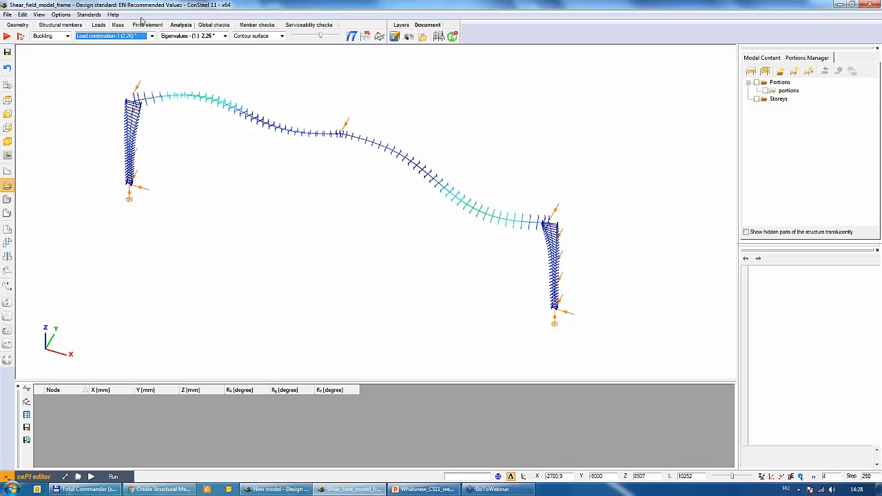
Begin a shear field stiffness definition and create a new calculated shear field with the trapezoid plate profile FI 135/310-0.75.
click(61, 24)
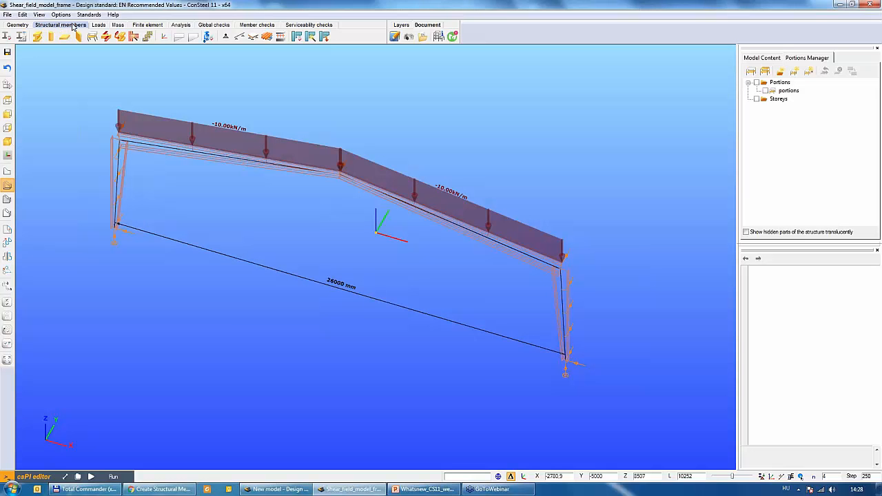
click(266, 37)
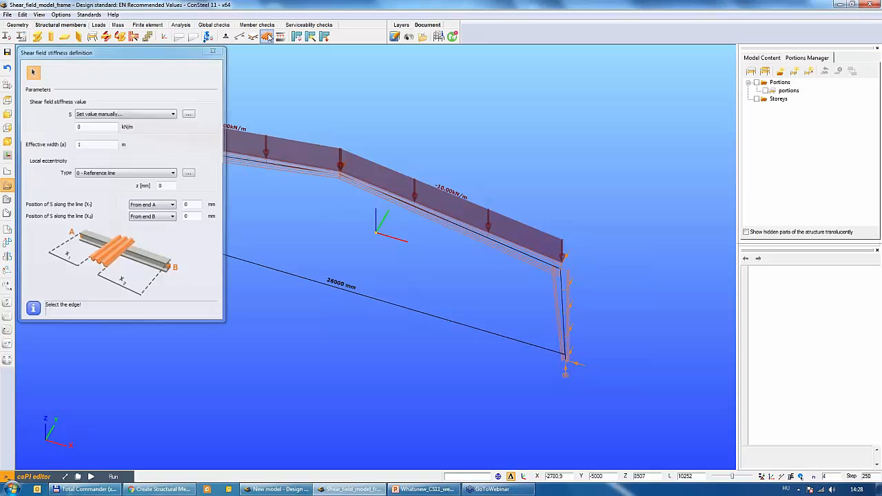
drag(125, 60, 248, 91)
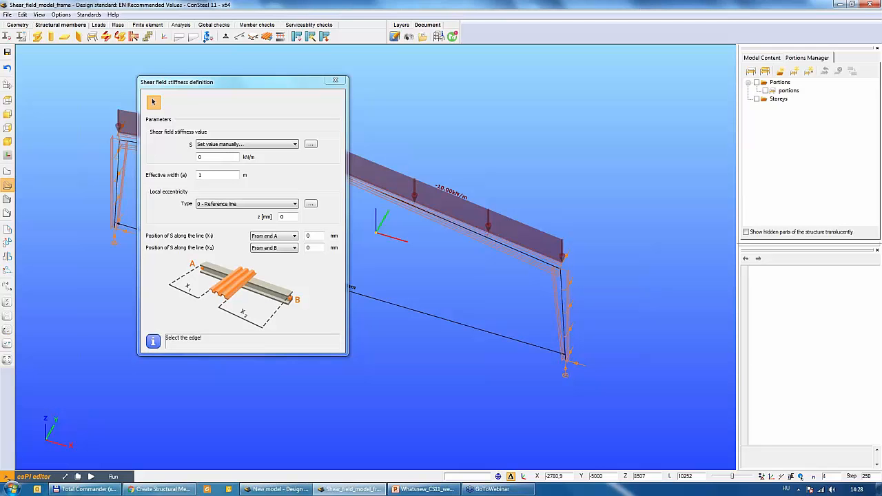
click(311, 145)
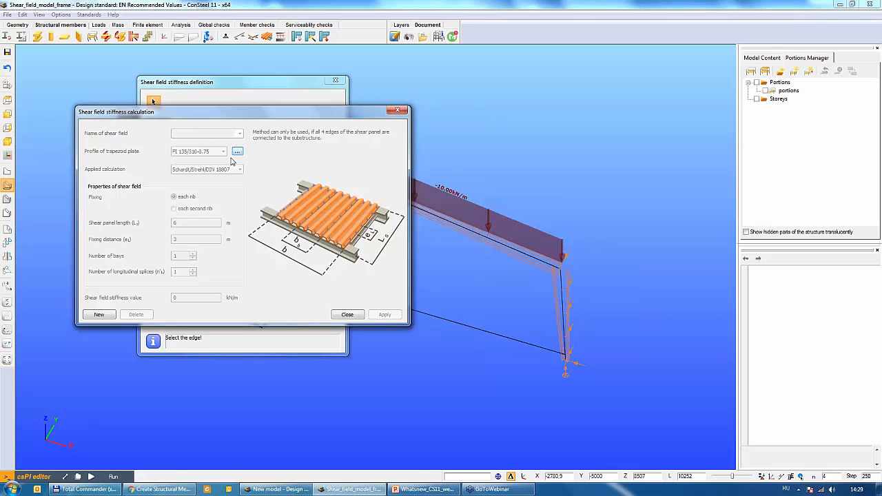
click(108, 316)
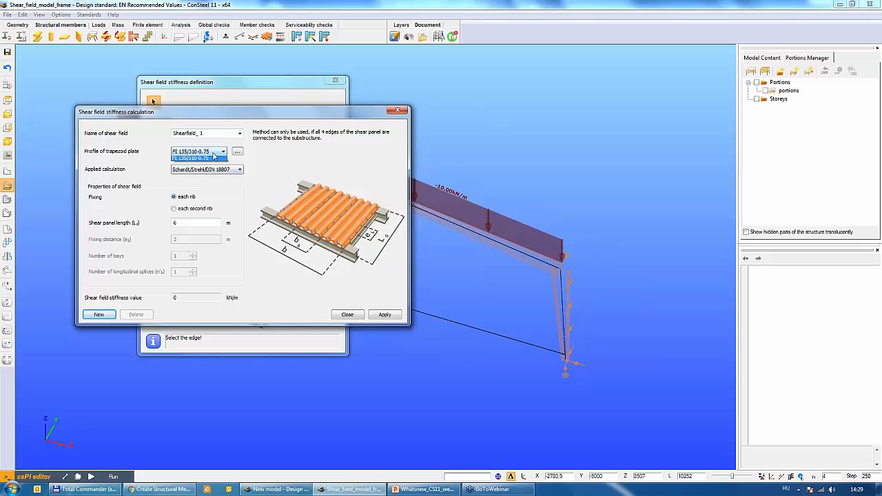
click(214, 156)
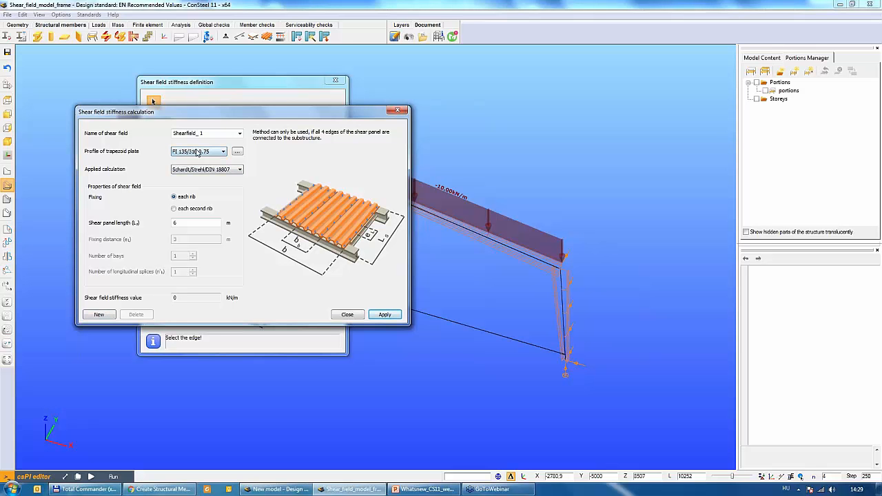
click(198, 153)
click(200, 159)
Browse the trapezoid plate section bank, examining the parameters of Fisher's positive section FI AK 165/250/Special fixing-1, without loading anything.
click(236, 153)
click(92, 137)
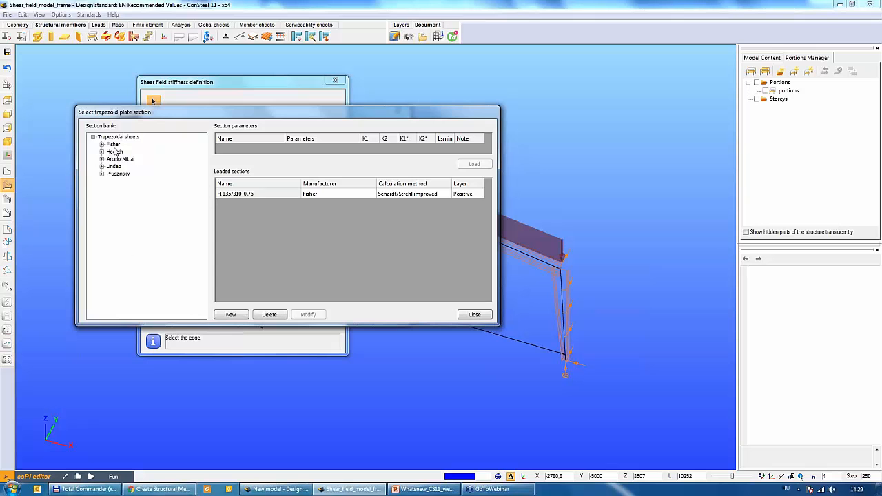
double_click(112, 145)
click(110, 153)
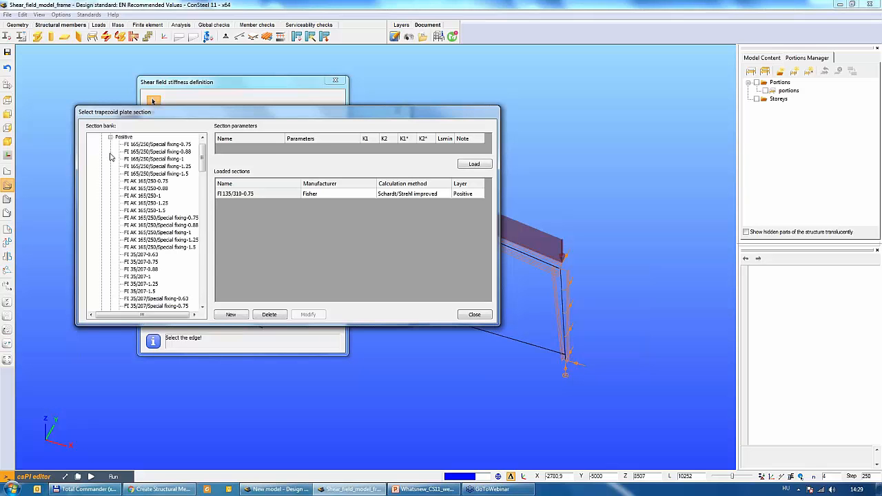
click(133, 167)
click(150, 232)
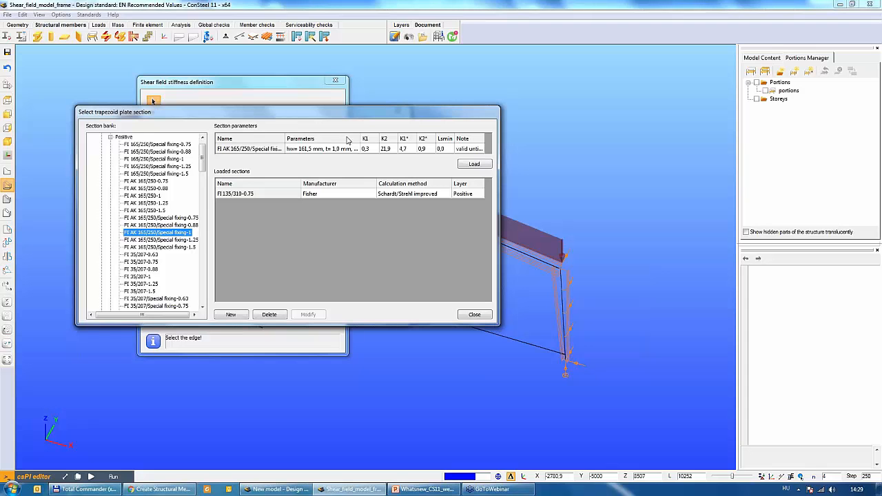
scroll(165, 188, up, 1)
click(110, 151)
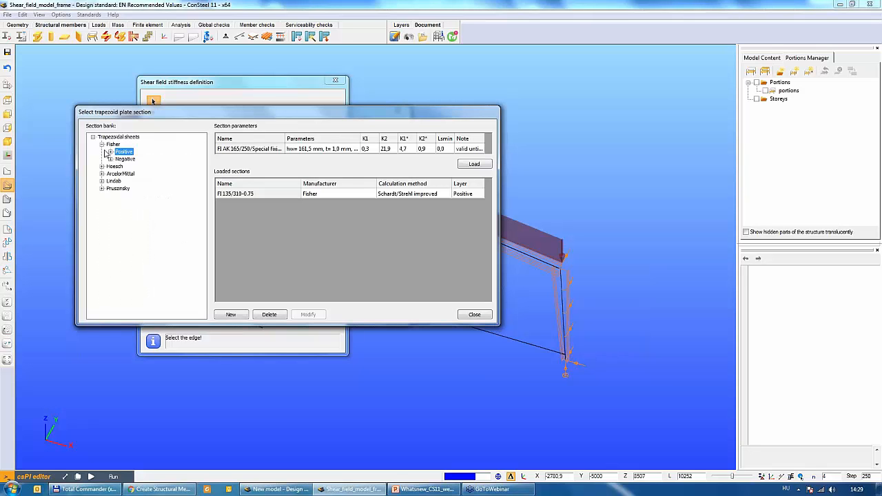
click(101, 144)
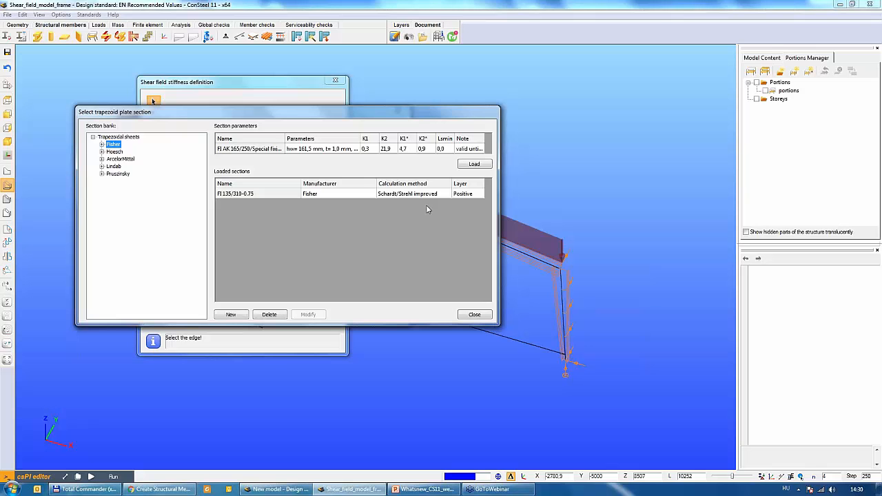
click(476, 315)
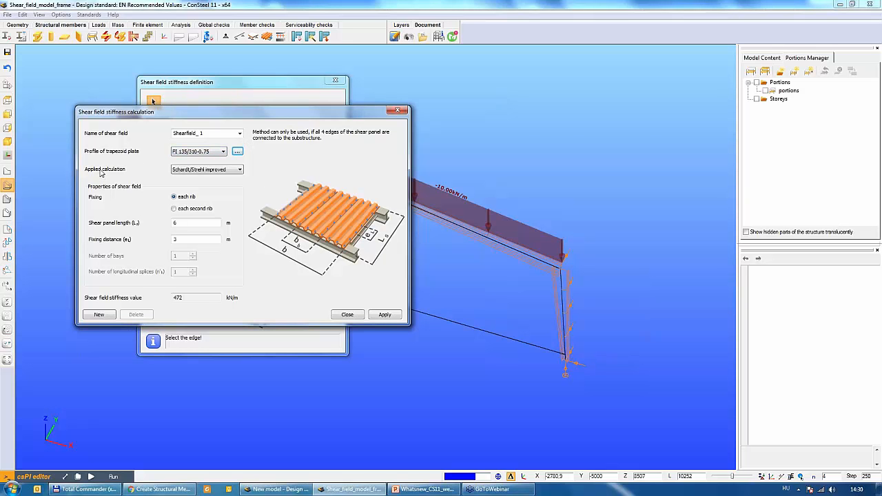
Calculate the shear field stiffness with Schardt/Strehl improved, a shear panel length of 60 m and a fixing distance of 0,15 m.
click(239, 172)
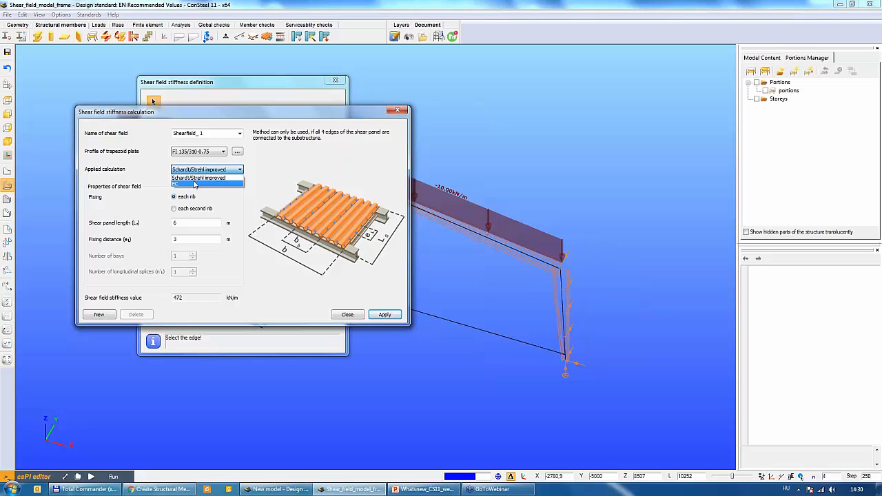
click(185, 178)
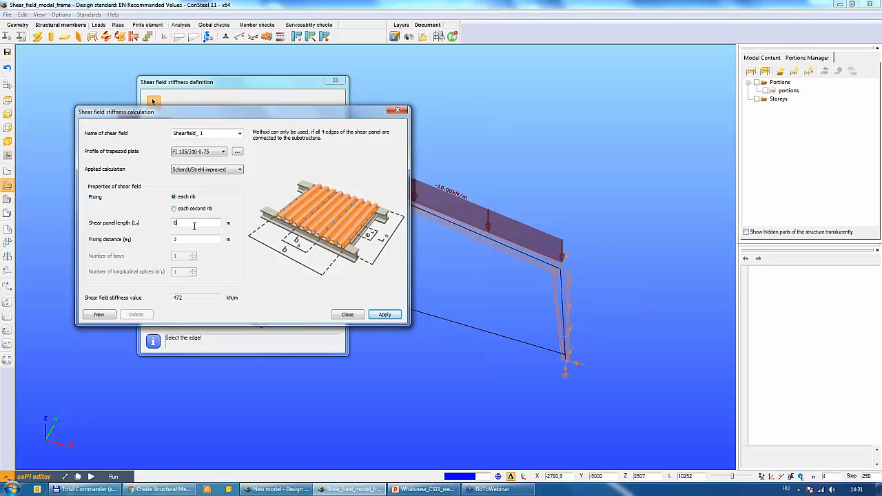
drag(195, 226, 169, 227)
text(60)
key(Tab)
text(0,15)
key(Tab)
click(384, 315)
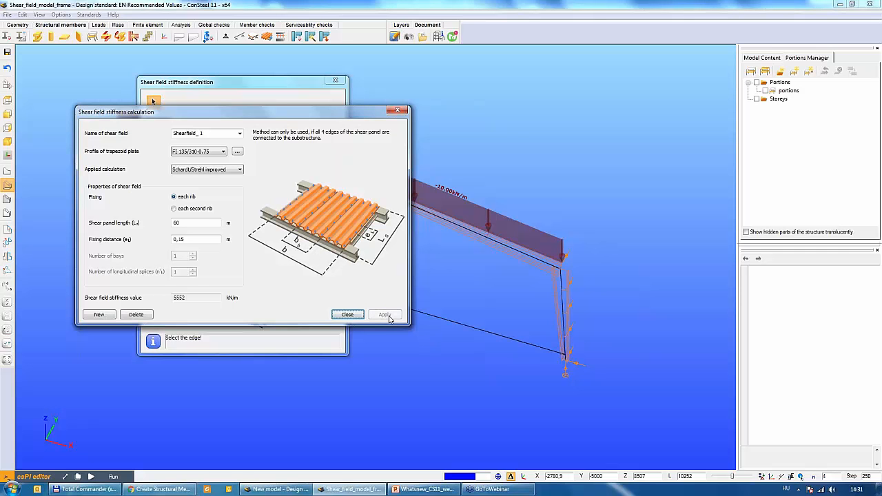
click(346, 314)
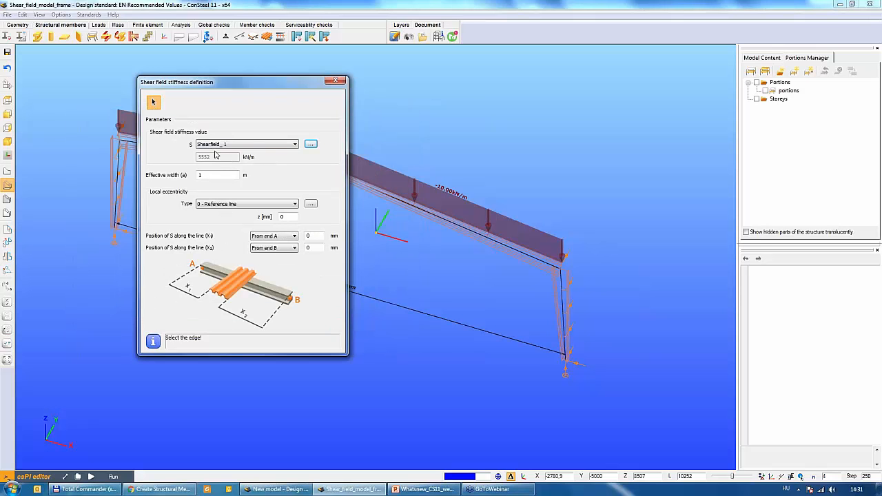
Set the shear field's effective width to 6 m and keep its local eccentricity at the reference line.
double_click(215, 174)
text(6)
key(Tab)
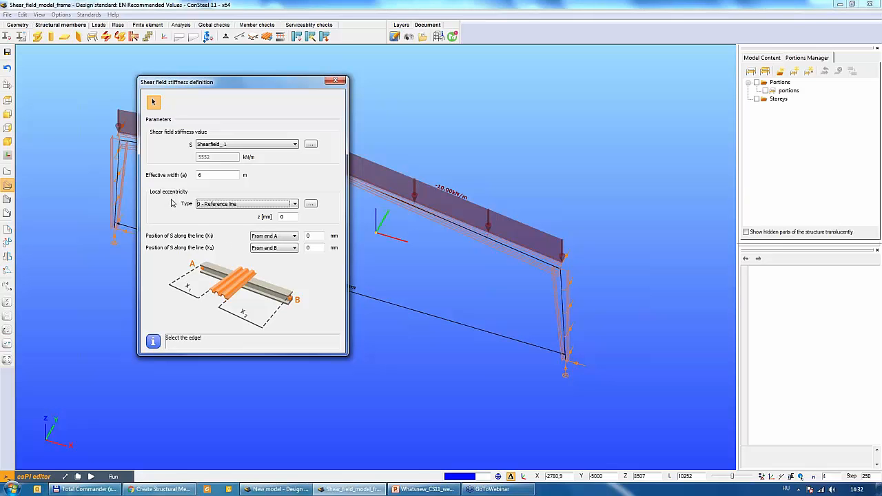
click(212, 204)
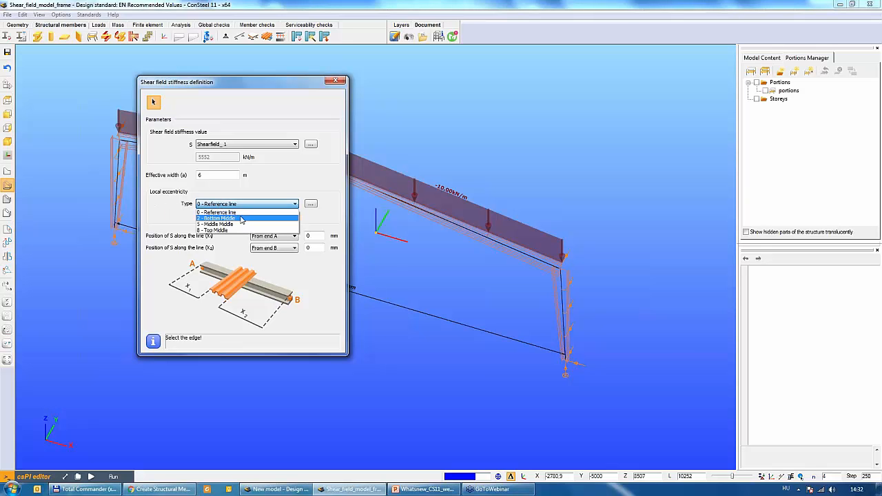
click(171, 222)
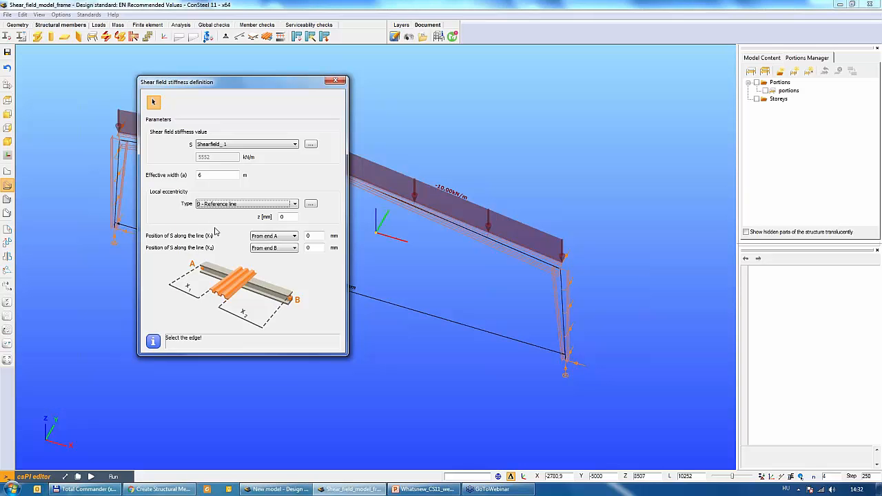
Place the defined shear field on both rafters of the frame and finish the definition.
drag(252, 93, 191, 200)
click(220, 157)
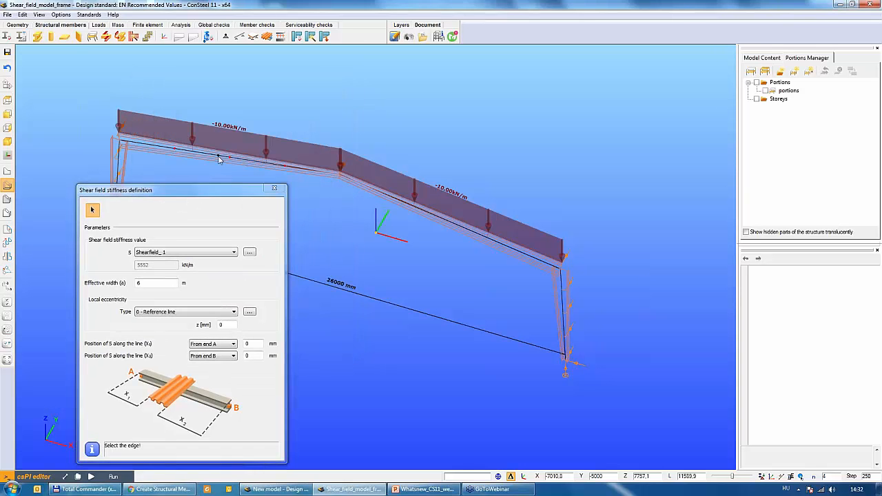
click(376, 193)
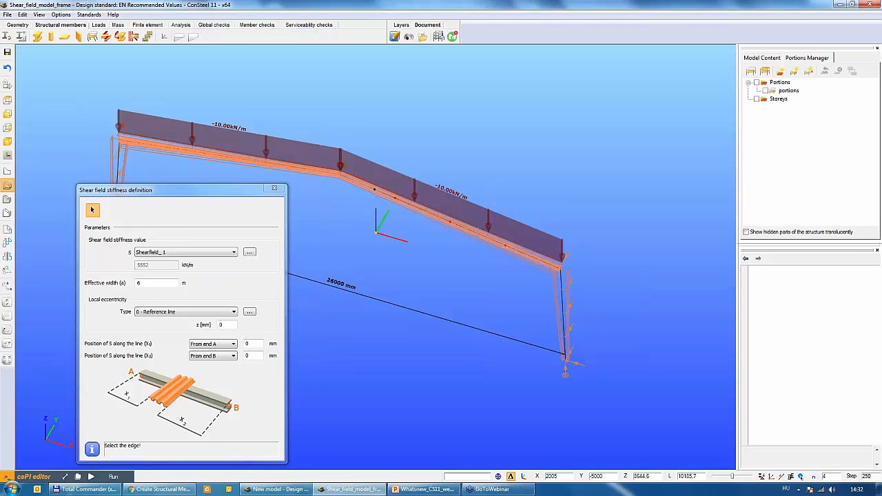
click(274, 188)
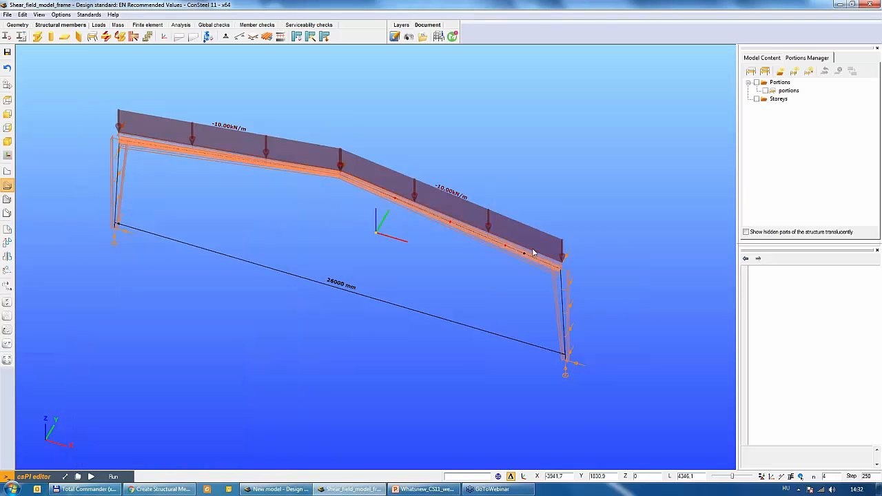
Examine the trapezoidal sheeting at the rafter's eave end in solid display, then return to wireframe display.
scroll(583, 301, up, 3)
scroll(583, 301, up, 4)
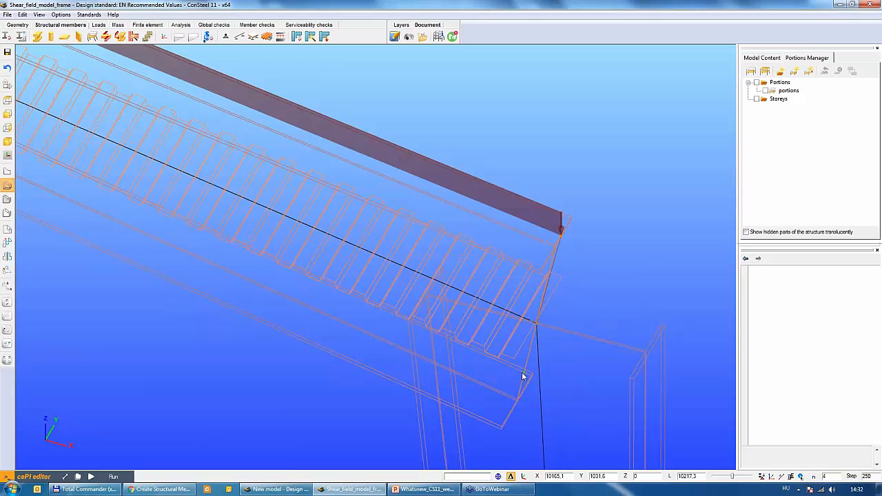
click(7, 199)
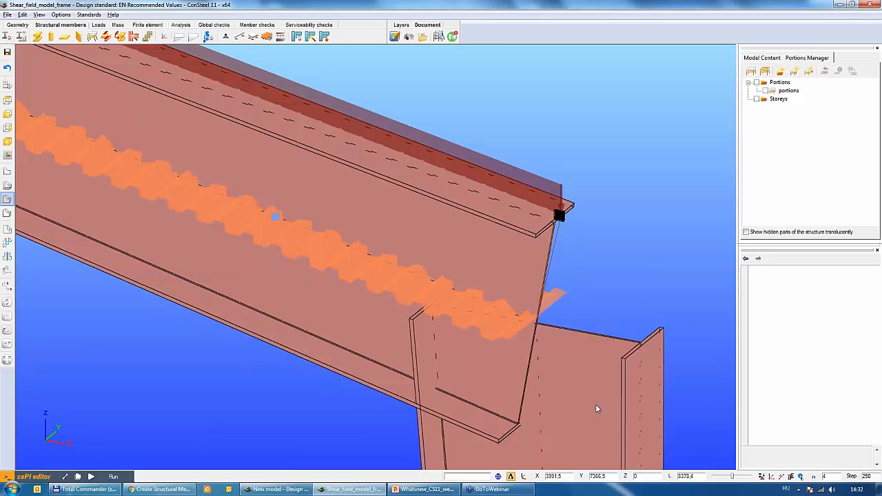
middle_drag(597, 405, 620, 397)
scroll(475, 335, down, 5)
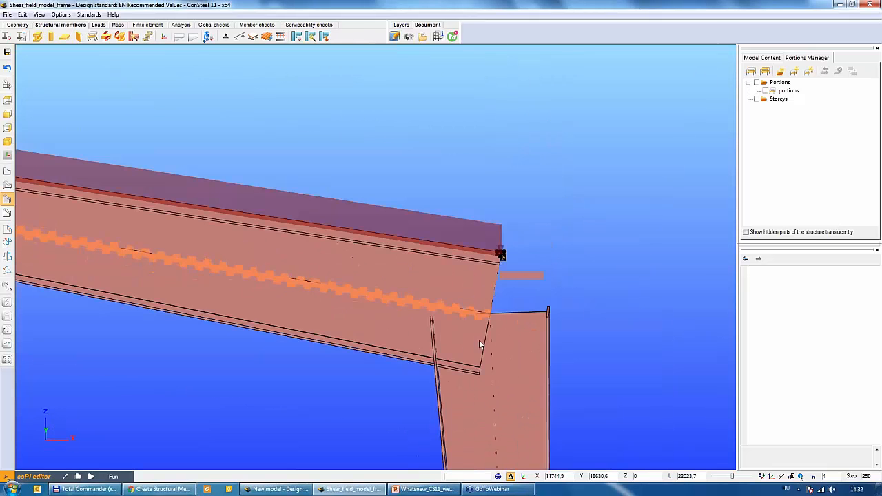
scroll(364, 315, down, 4)
middle_drag(362, 316, 336, 336)
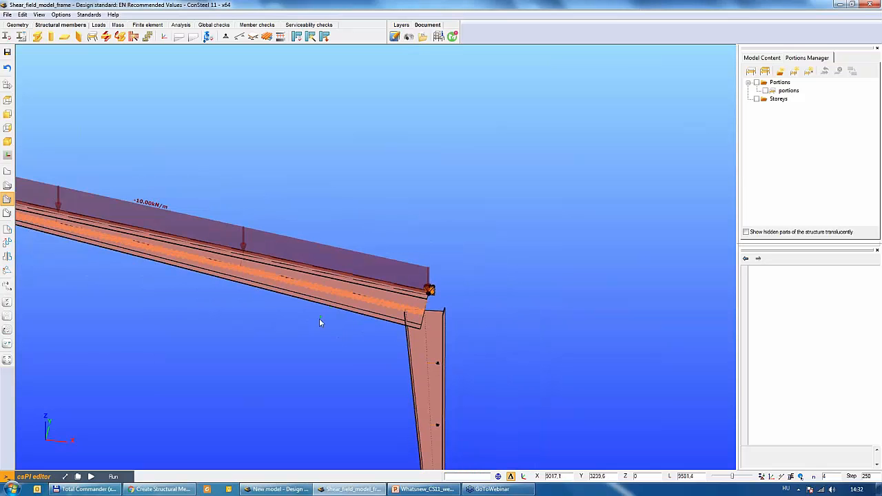
click(7, 185)
Rerun the analysis with the shear fields applied and examine the first buckling shape of the whole frame.
middle_drag(236, 308, 246, 97)
click(177, 26)
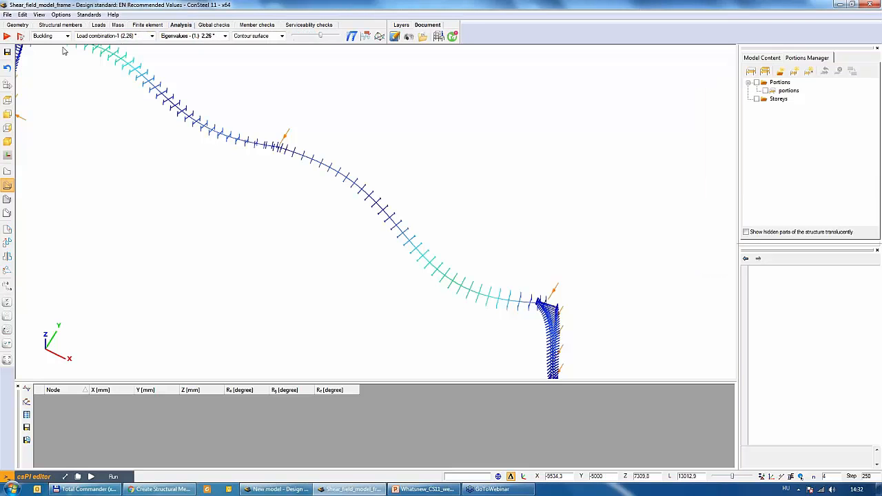
click(8, 36)
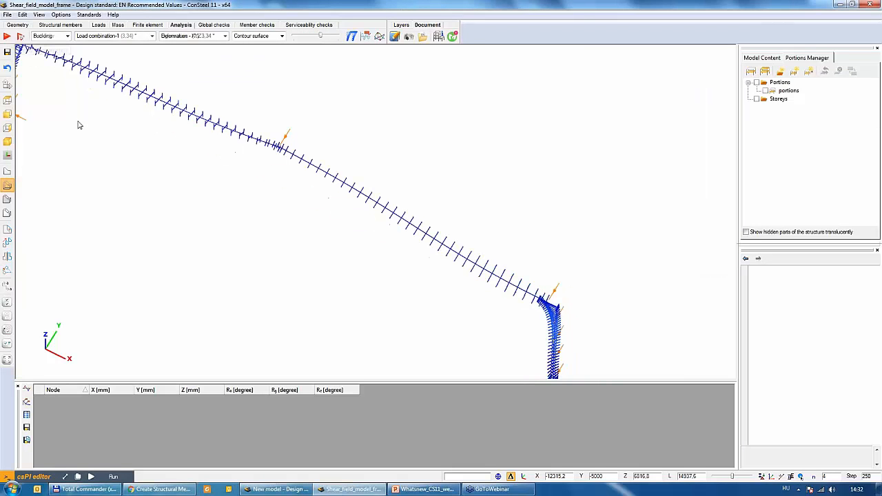
scroll(244, 91, down, 2)
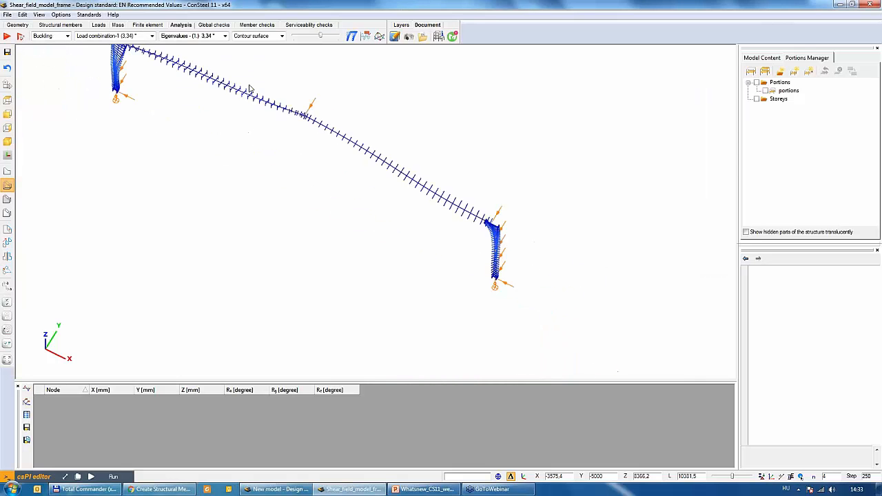
middle_drag(159, 69, 159, 107)
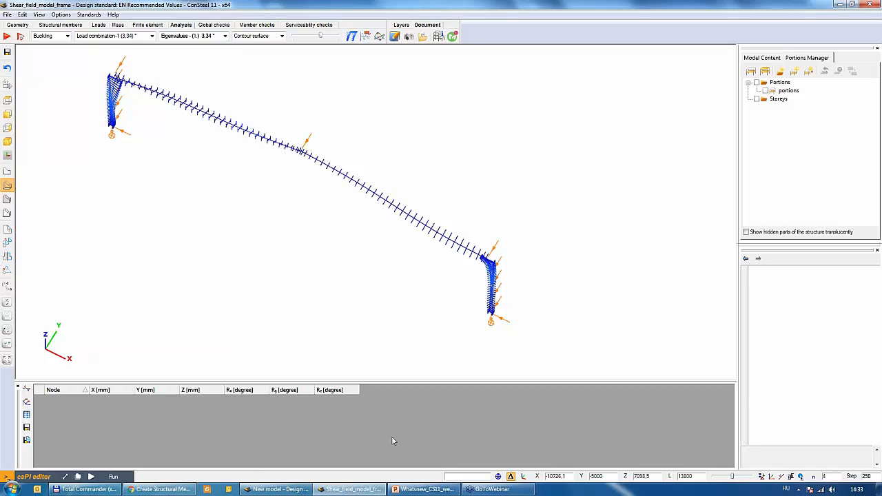
Switch to Chrome and show the ConSteel Blog post on determining shear field stiffness in ConSteel 11.
click(182, 490)
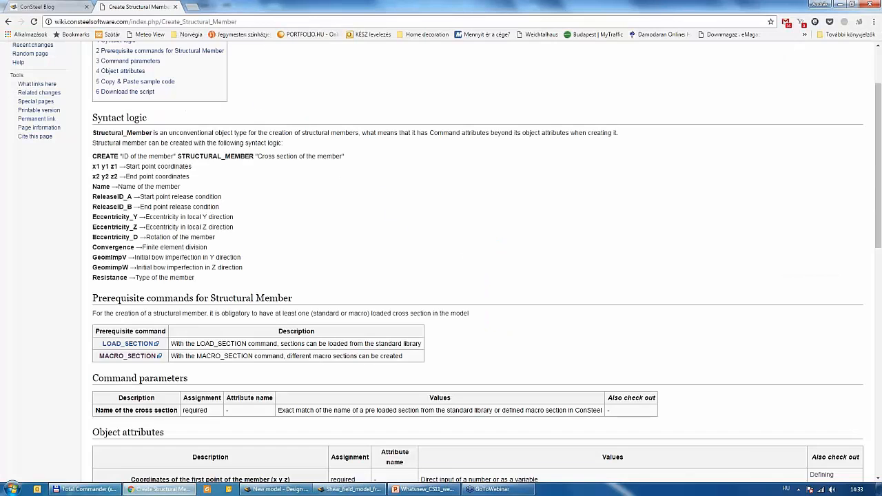
click(42, 7)
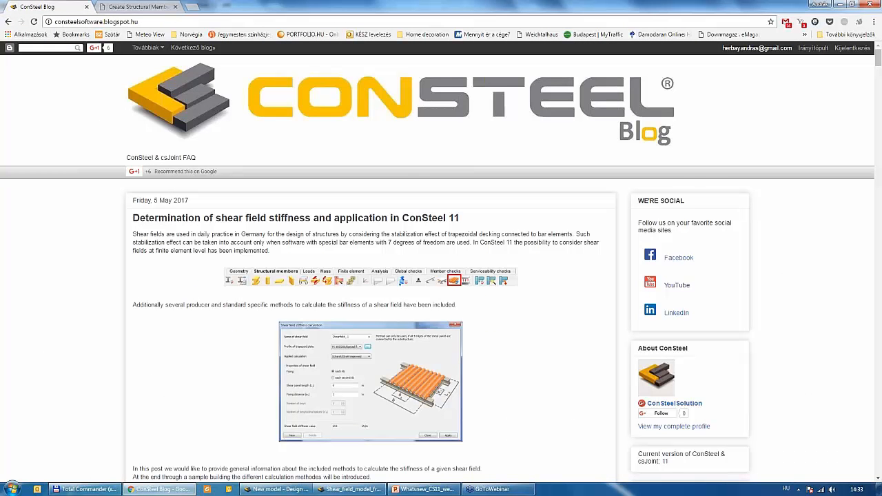
Read through the blog post's shear field stiffness formulas for the Hoesch, Fischer, Arcelor and generic panel methods, including the worked examples.
scroll(296, 218, down, 2)
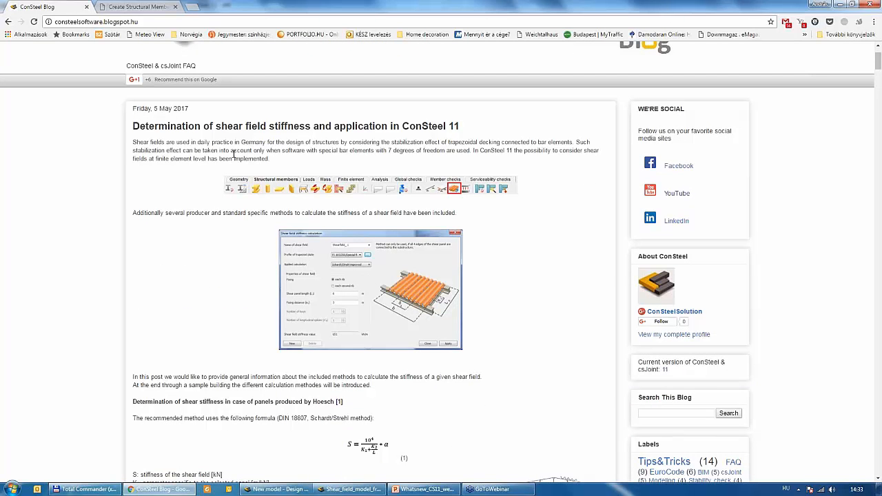
scroll(306, 195, down, 3)
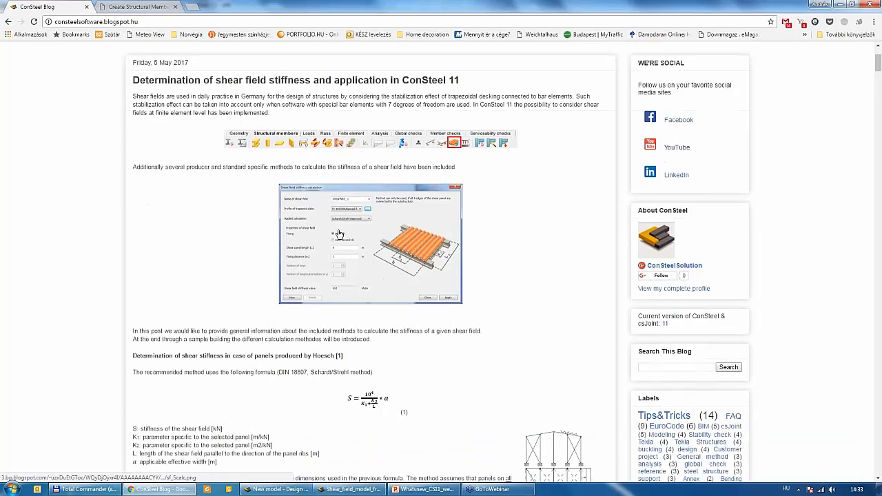
scroll(172, 190, down, 10)
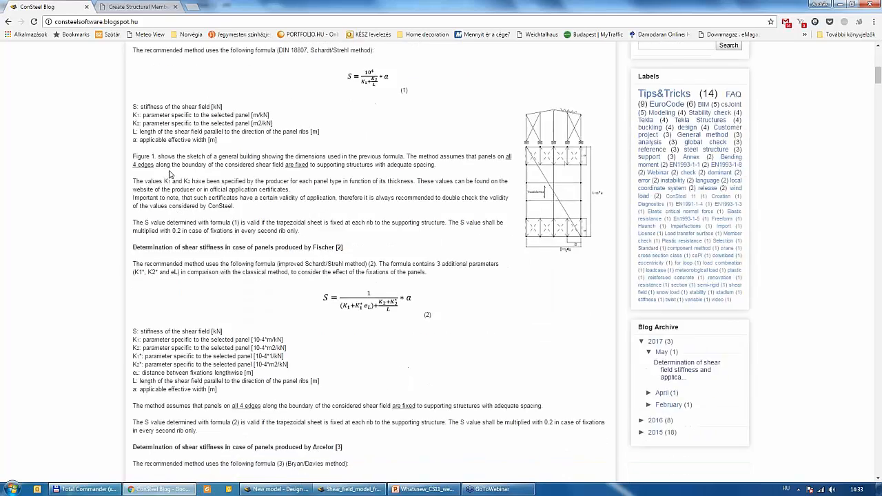
scroll(172, 189, down, 13)
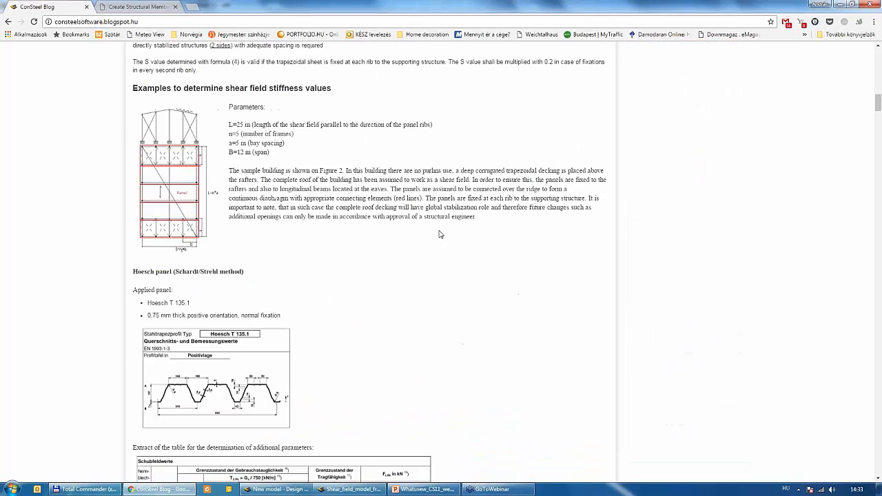
scroll(440, 234, down, 18)
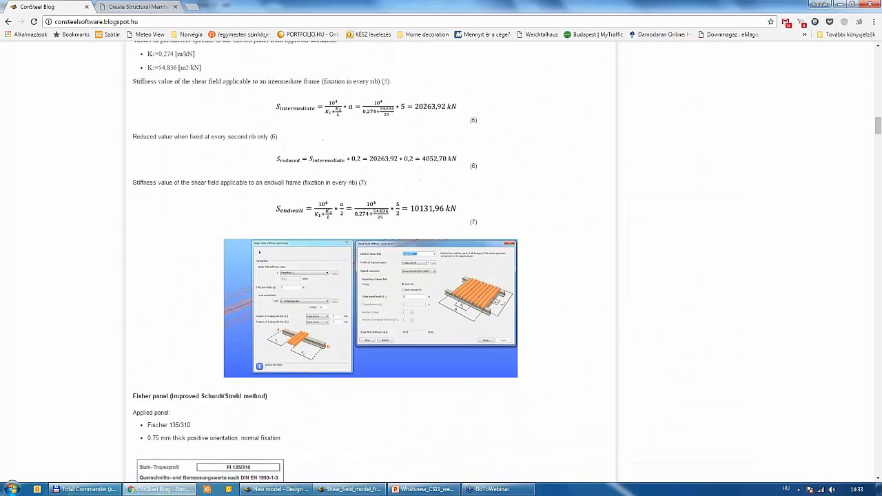
scroll(443, 262, down, 17)
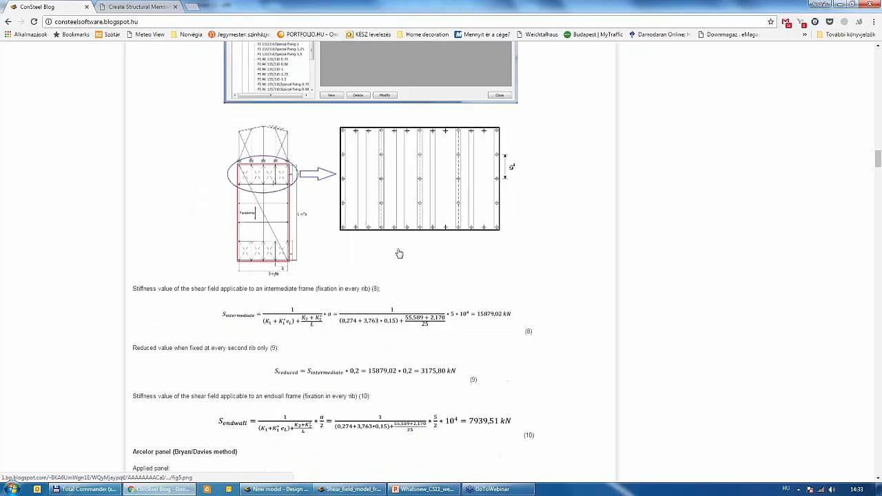
scroll(398, 253, down, 18)
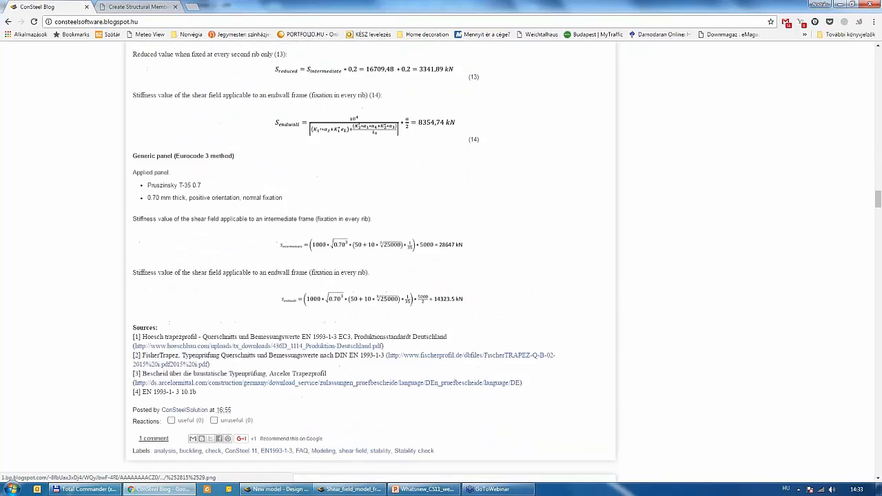
scroll(441, 261, up, 12)
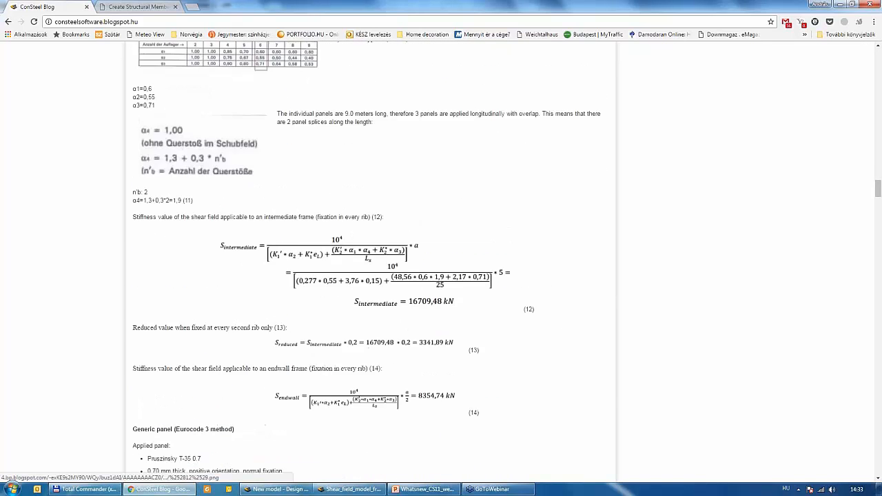
scroll(441, 261, up, 15)
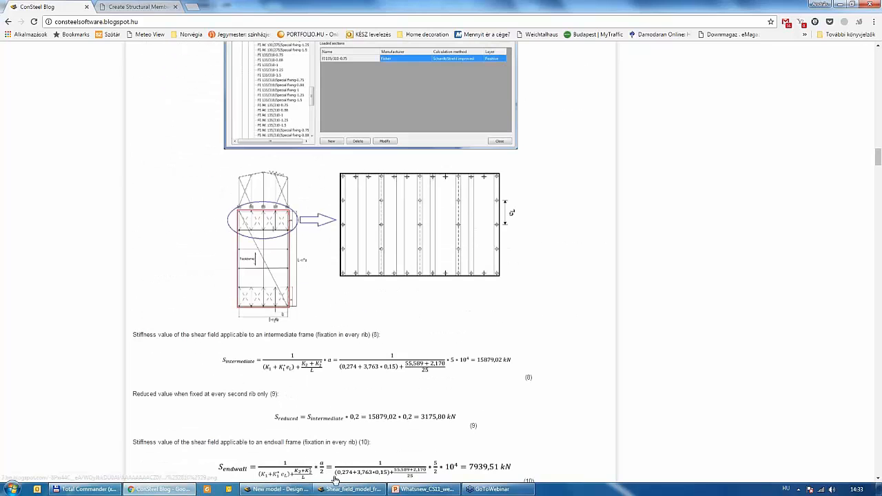
Switch to ConSteel and open Warping_model.csm from the Other\Warping folder, declining to restore the automatic save.
click(352, 489)
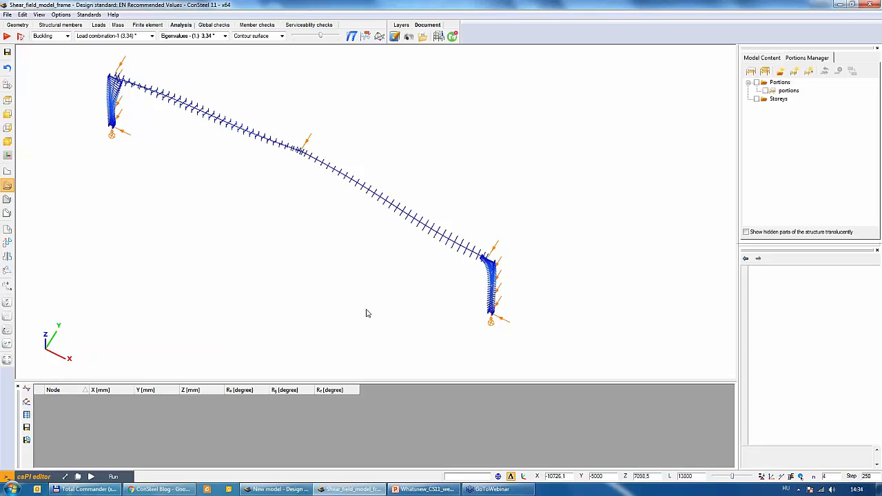
click(23, 15)
mouse_move(7, 14)
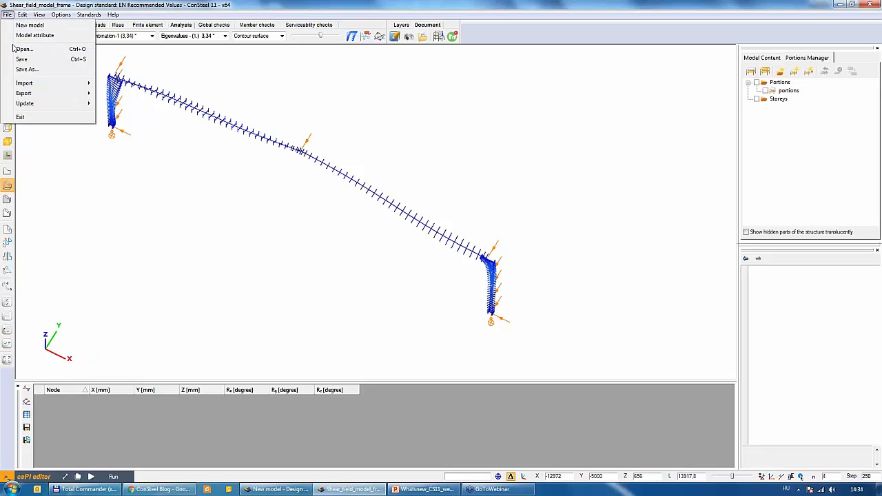
click(15, 50)
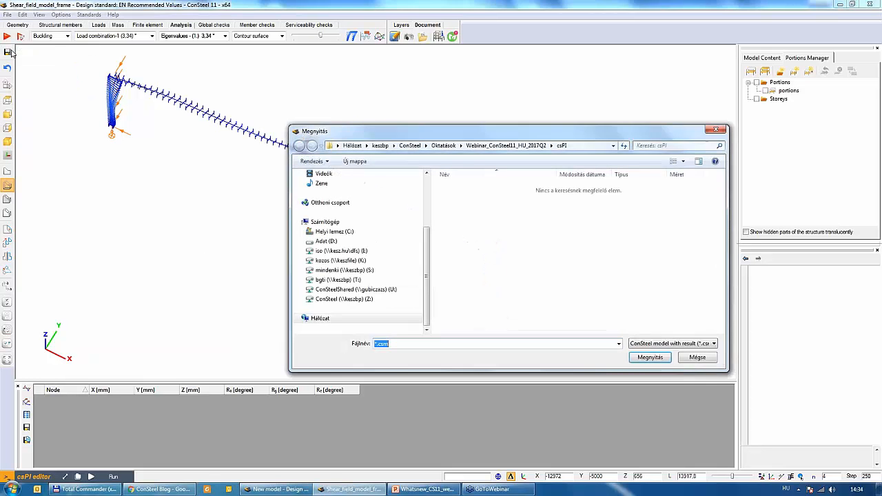
click(495, 146)
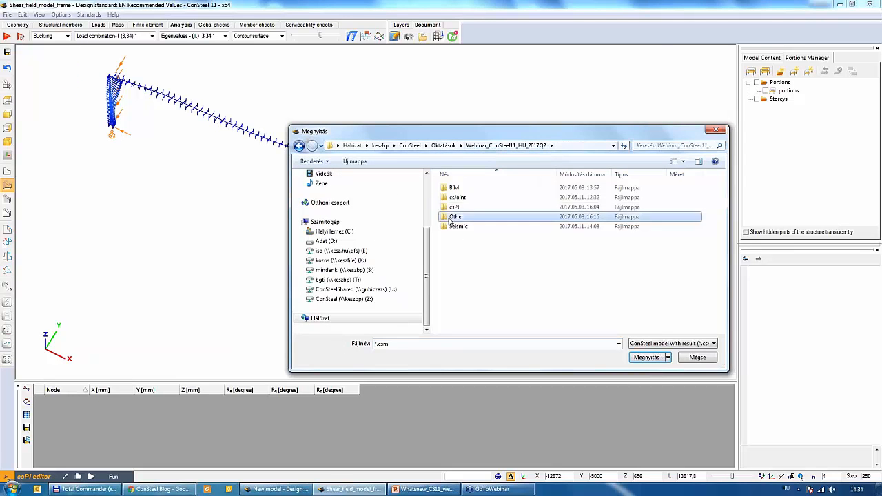
double_click(452, 217)
double_click(455, 197)
double_click(458, 188)
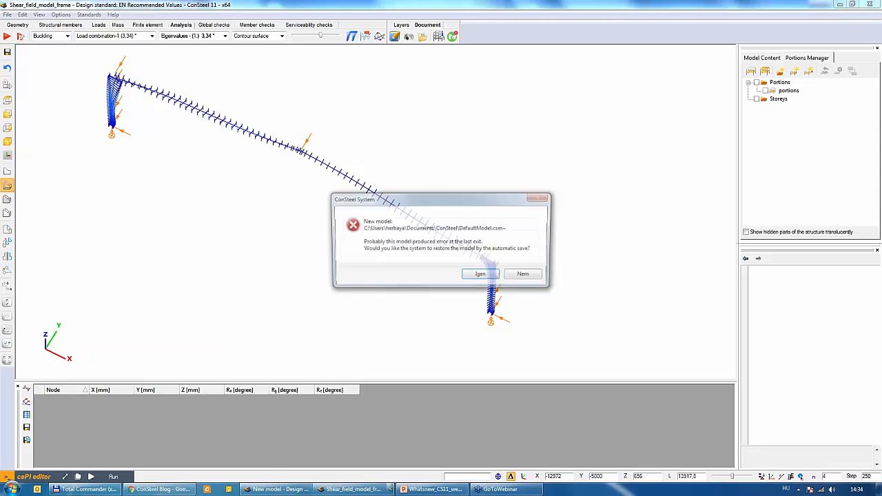
click(521, 274)
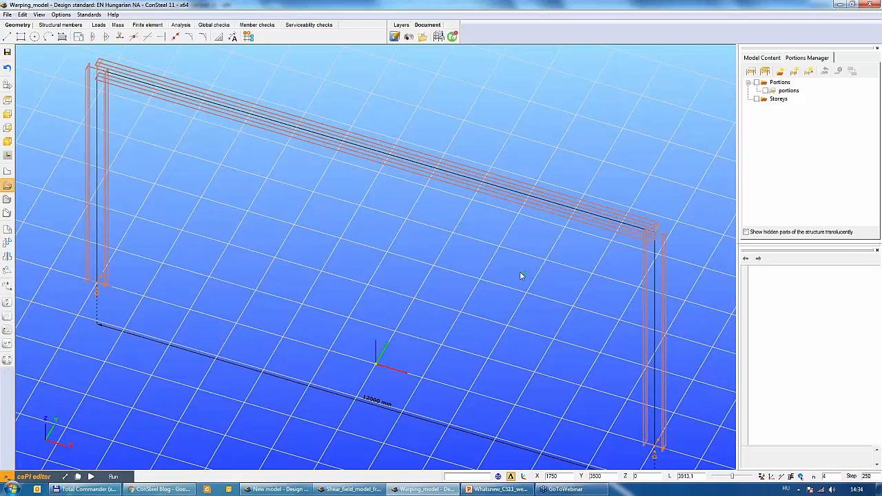
Turn on frame corner handling for the portal frame in the Frame Corner Wizard and apply it to all portions.
scroll(462, 268, down, 4)
scroll(528, 309, up, 2)
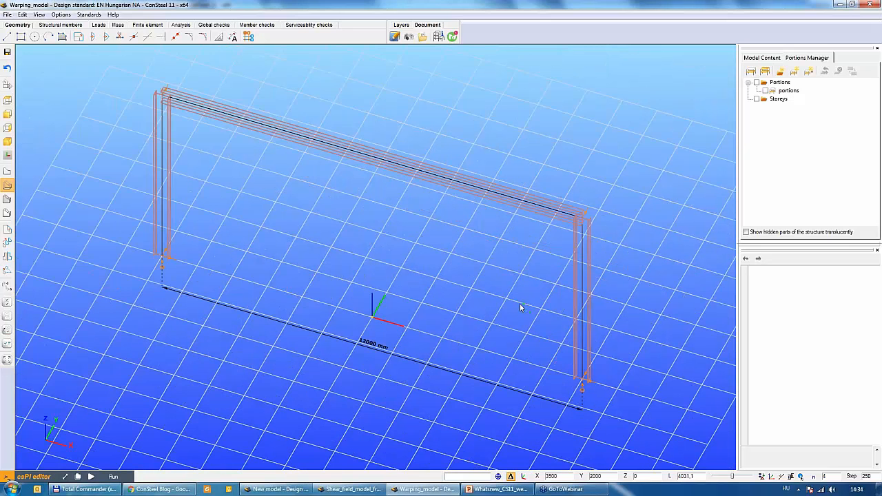
middle_drag(500, 307, 506, 294)
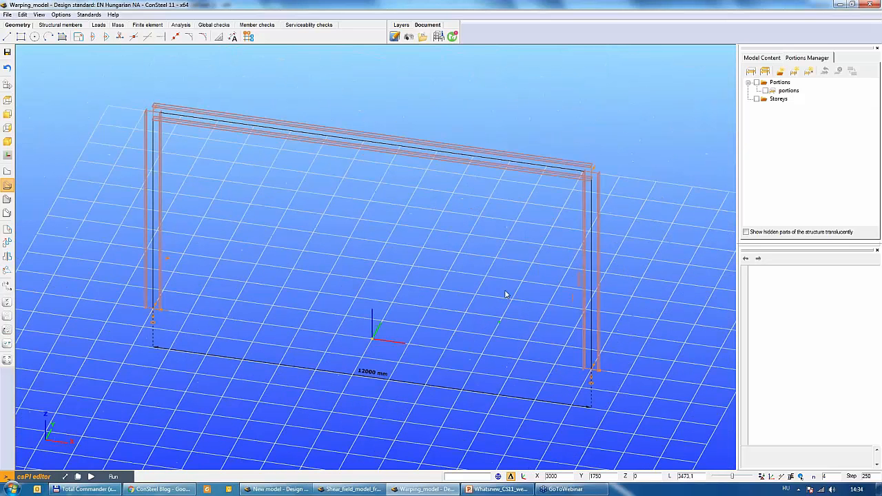
click(80, 27)
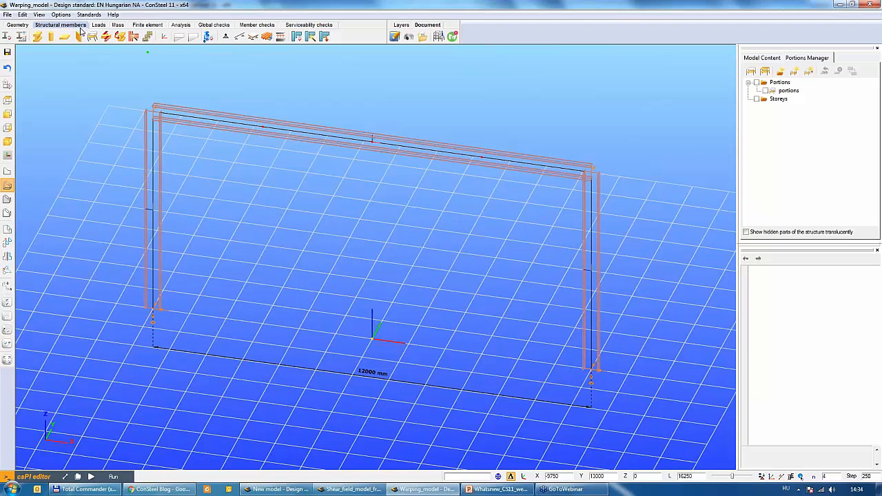
click(135, 38)
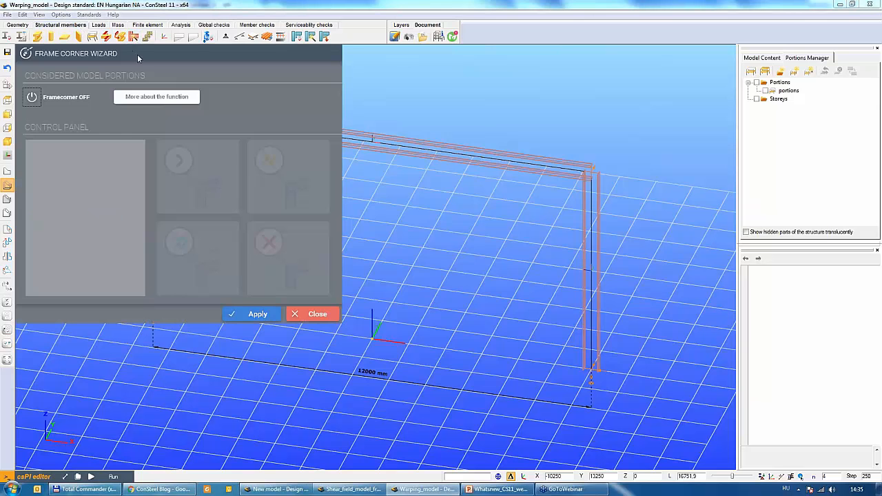
drag(137, 54, 473, 104)
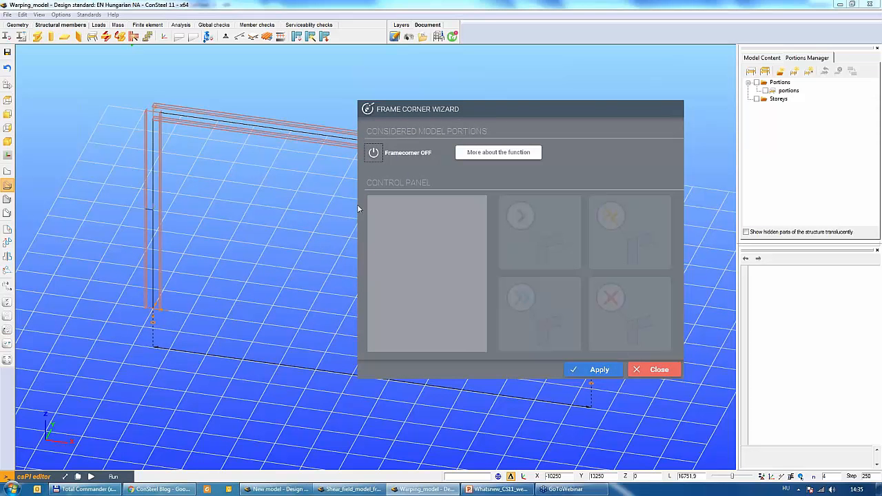
click(373, 153)
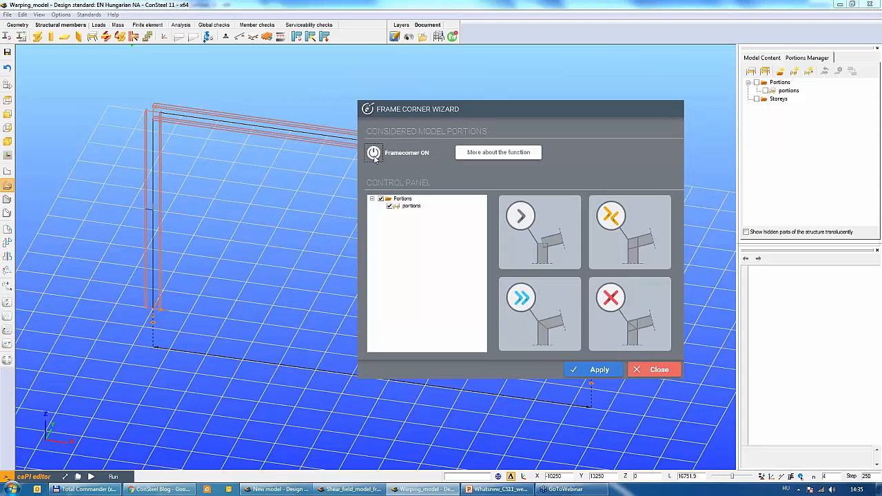
click(613, 371)
Set the warping transfer of the frame corners to rigid against warping and apply it.
click(416, 213)
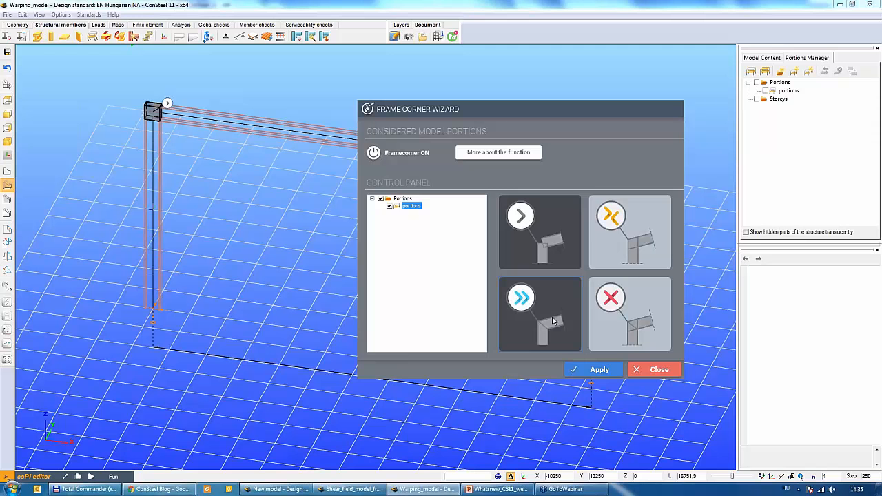
click(645, 335)
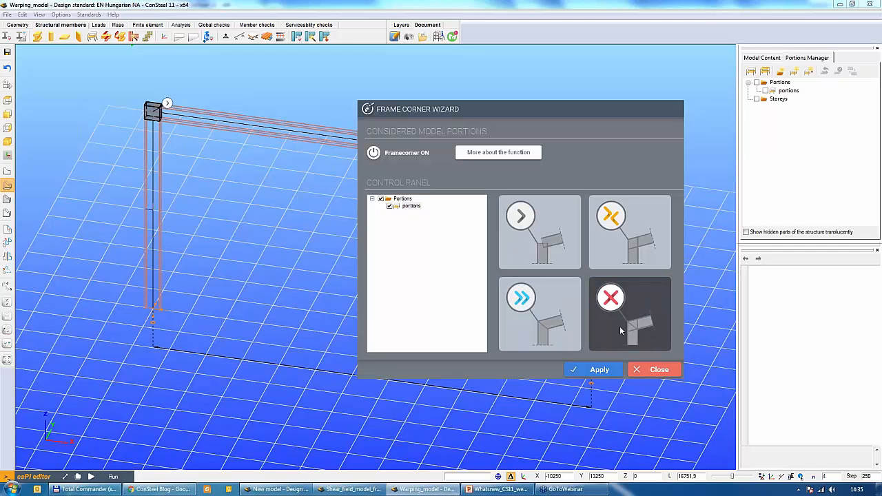
click(616, 370)
Review the wizard's explanation of warping transfer types and frame corner zones, then return to its control panel.
click(473, 157)
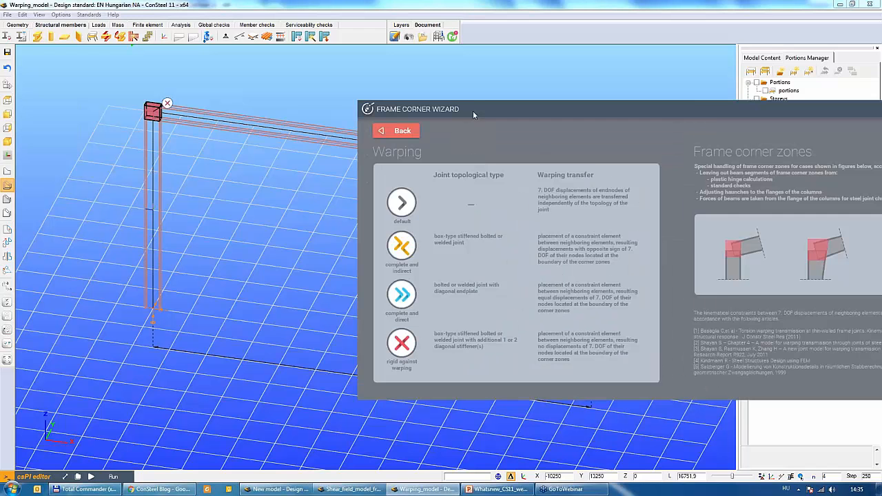
drag(472, 111, 280, 97)
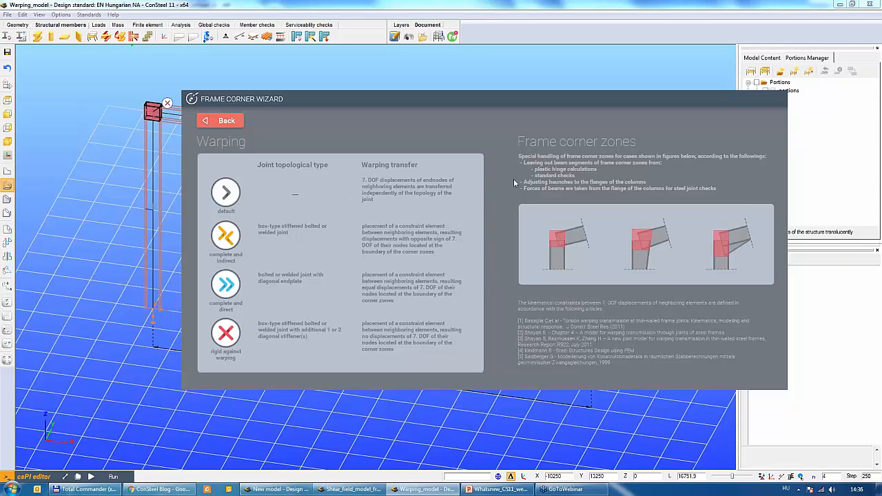
click(236, 120)
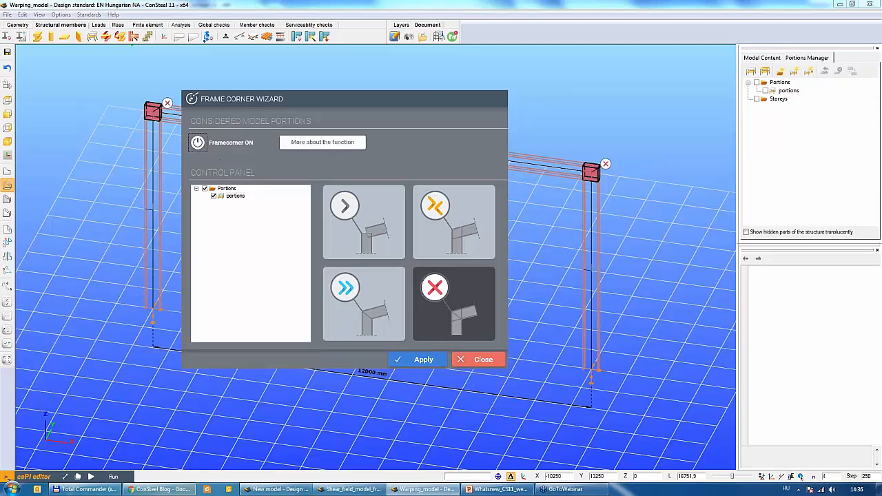
Switch to Total Commander, open New Function in ConSteel 11_warping.docx from the Warping folder, examine its joint comparisons and close it.
click(88, 489)
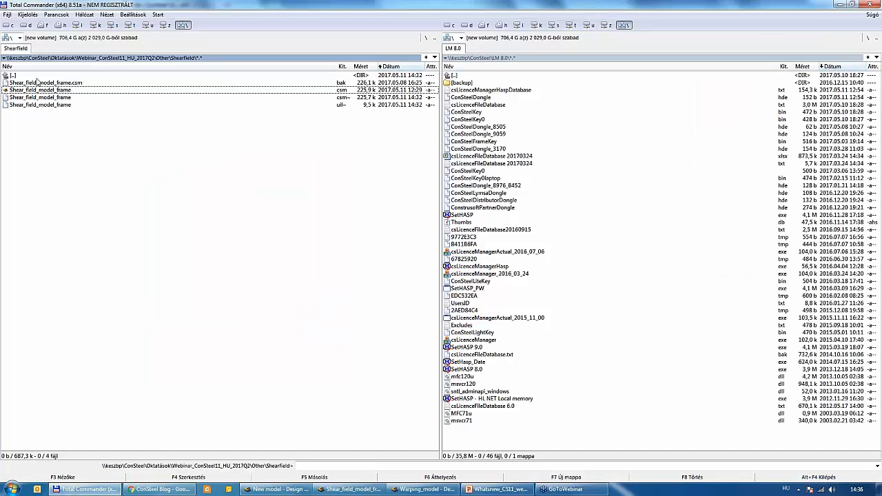
double_click(13, 74)
double_click(21, 90)
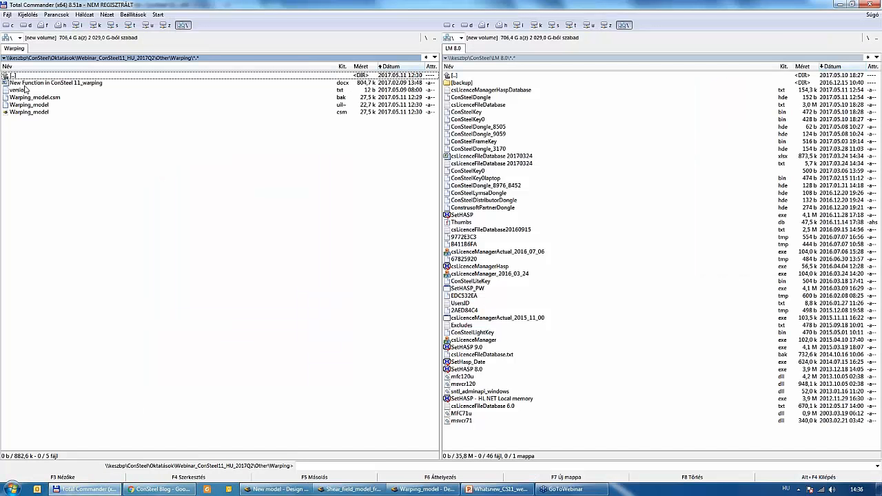
double_click(27, 82)
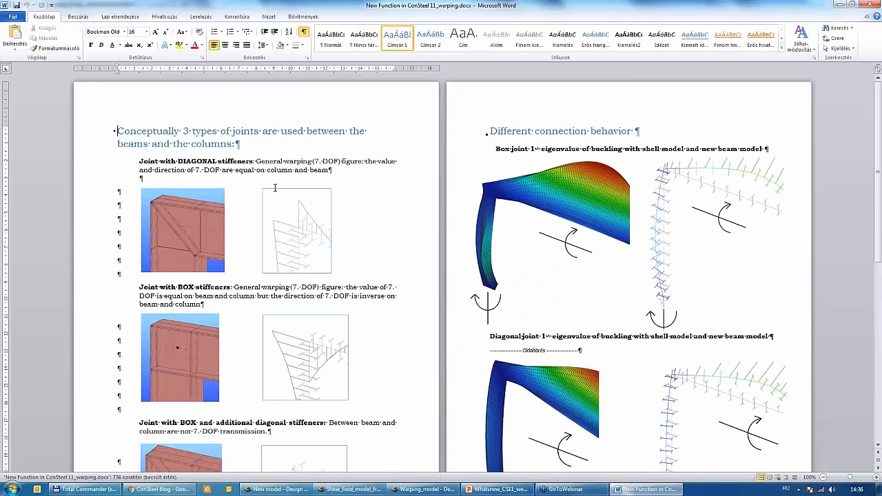
scroll(417, 247, down, 10)
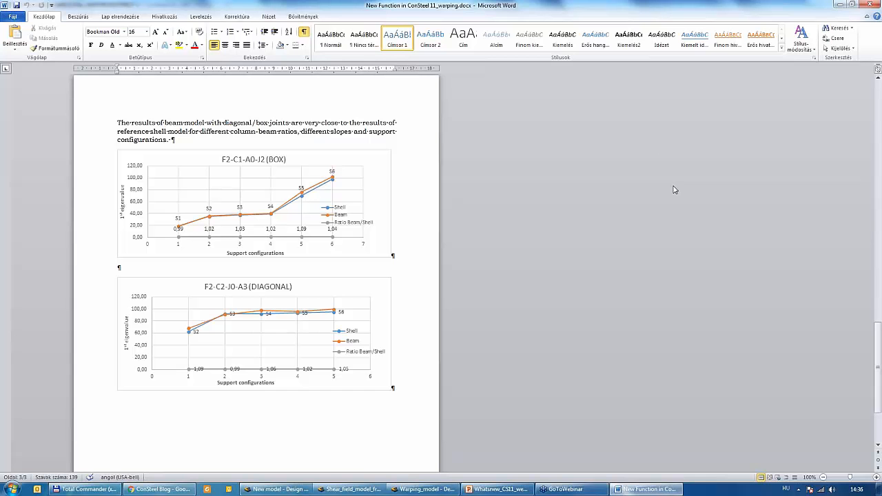
click(870, 5)
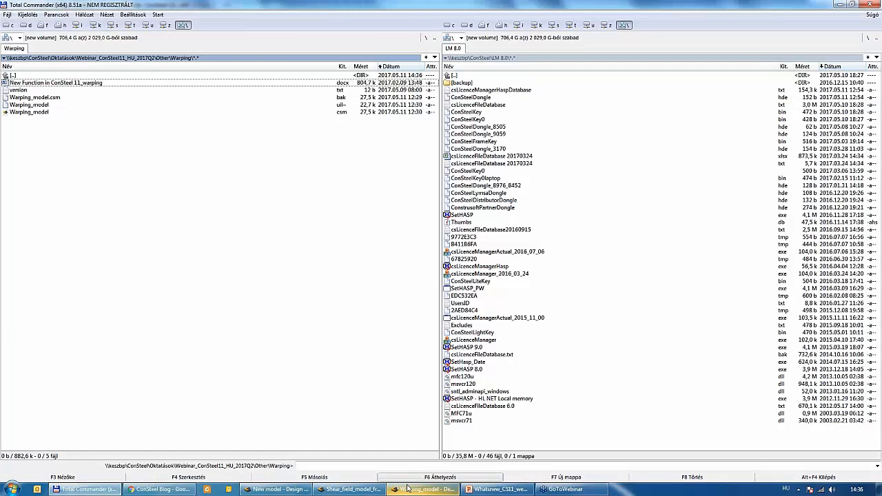
Return to Warping_model in ConSteel, close the Frame Corner Wizard and close the model without saving the changes.
click(407, 488)
click(482, 359)
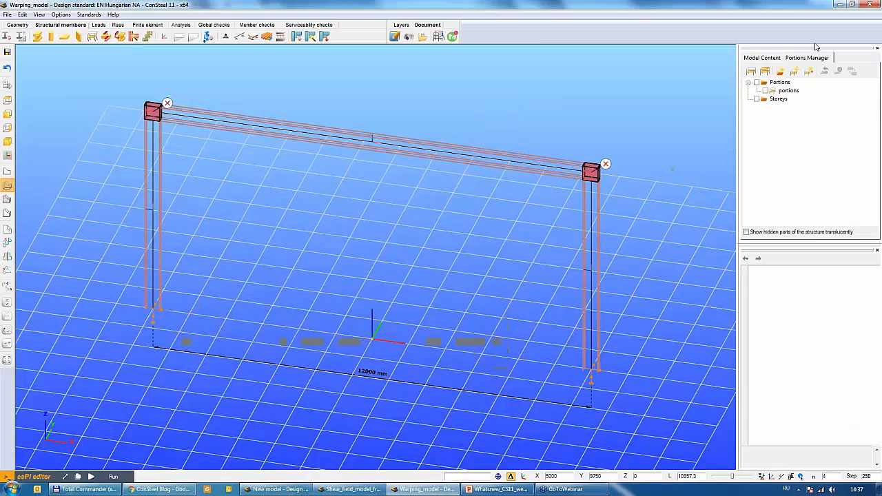
click(870, 4)
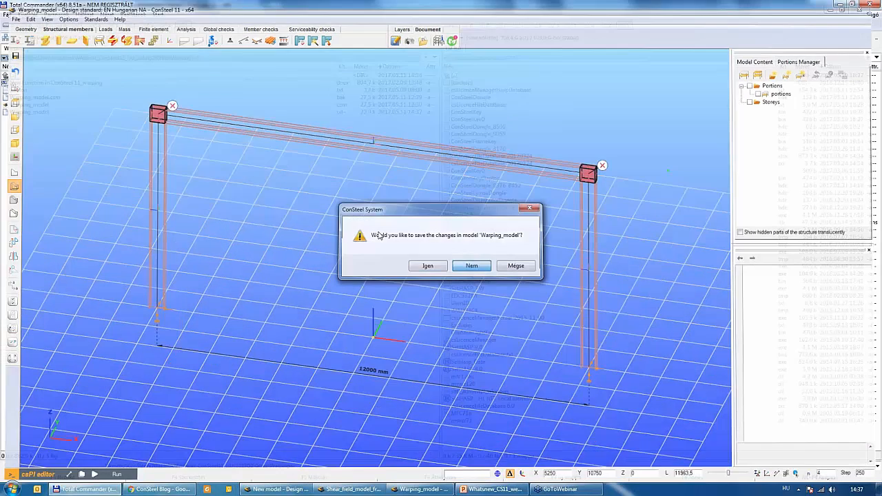
click(472, 266)
Switch to the Shear_field_model_frame window and open Joint_update.csm from the webinar's csJoint folder.
click(351, 488)
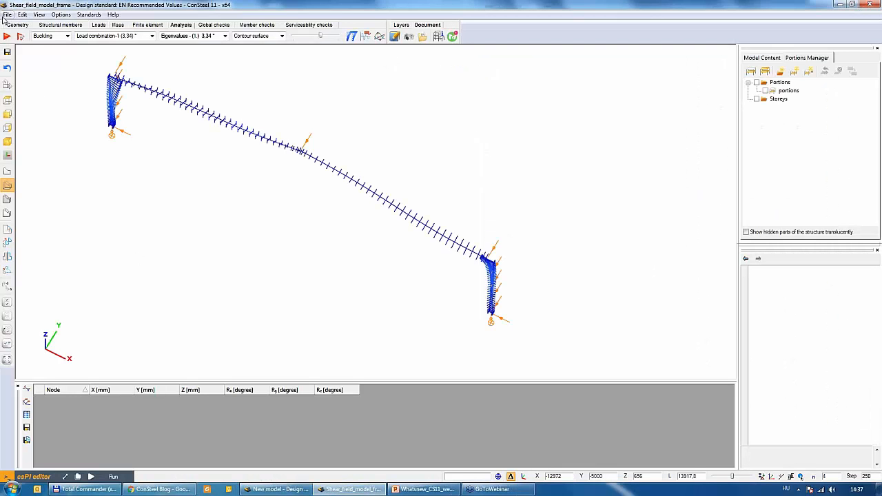
click(7, 14)
click(21, 50)
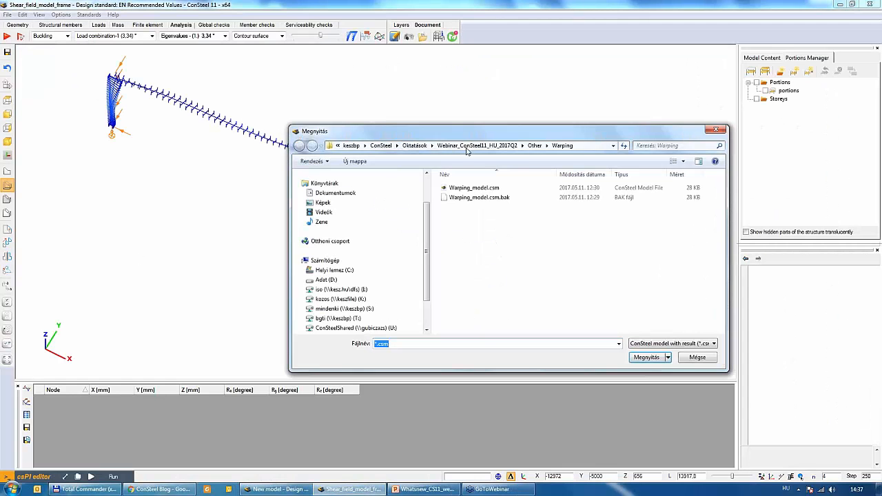
click(533, 148)
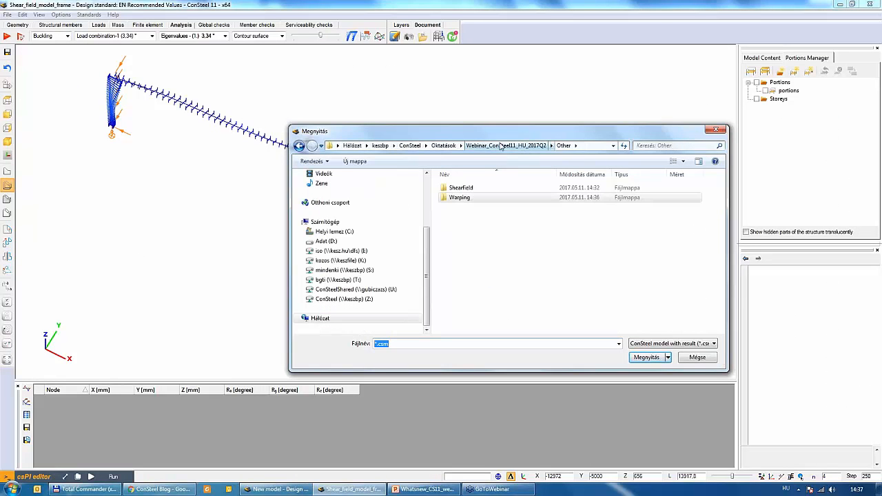
click(500, 146)
double_click(454, 199)
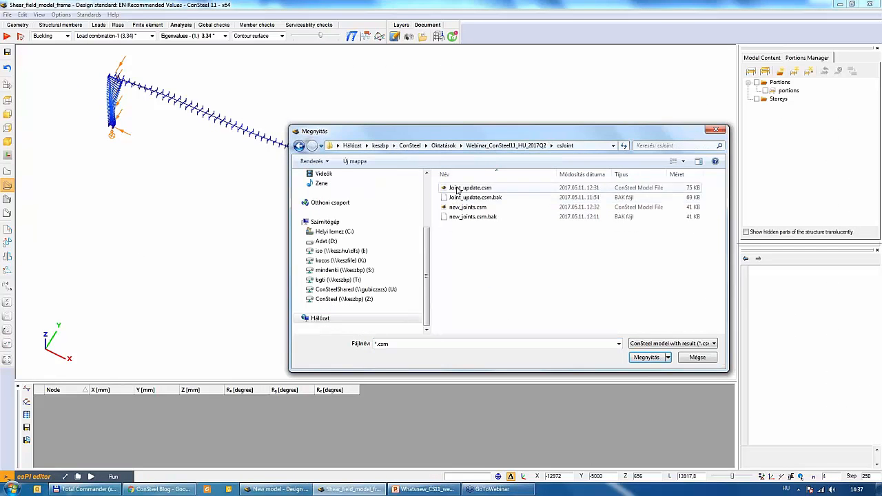
double_click(468, 188)
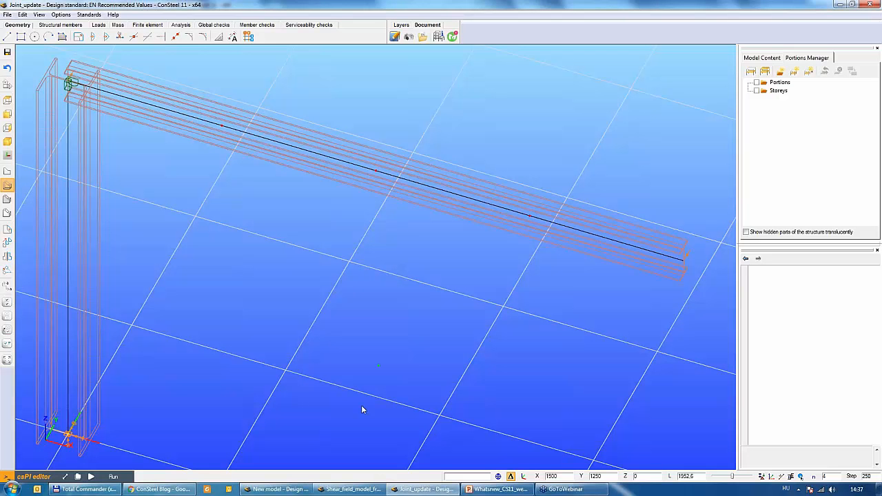
Open the details of the placed joint at the beam-to-column corner, review them and close without saving changes.
alt+middle_drag(394, 435, 338, 358)
scroll(338, 357, down, 3)
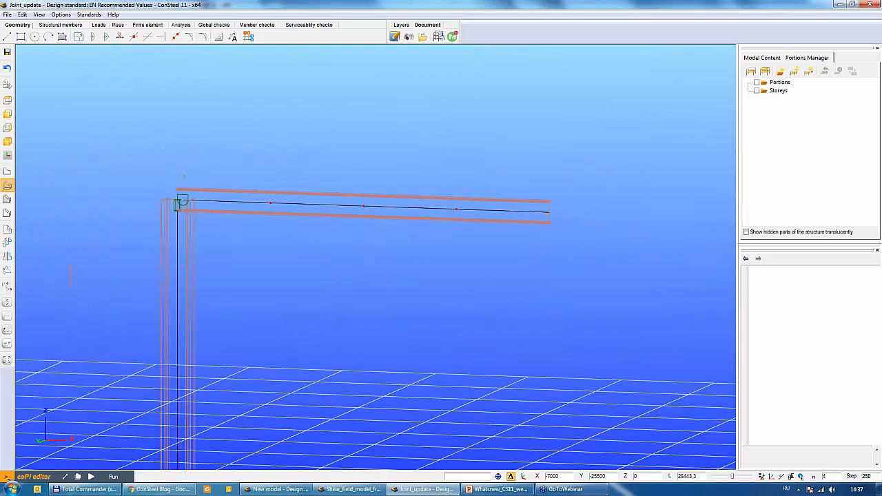
drag(138, 157, 277, 266)
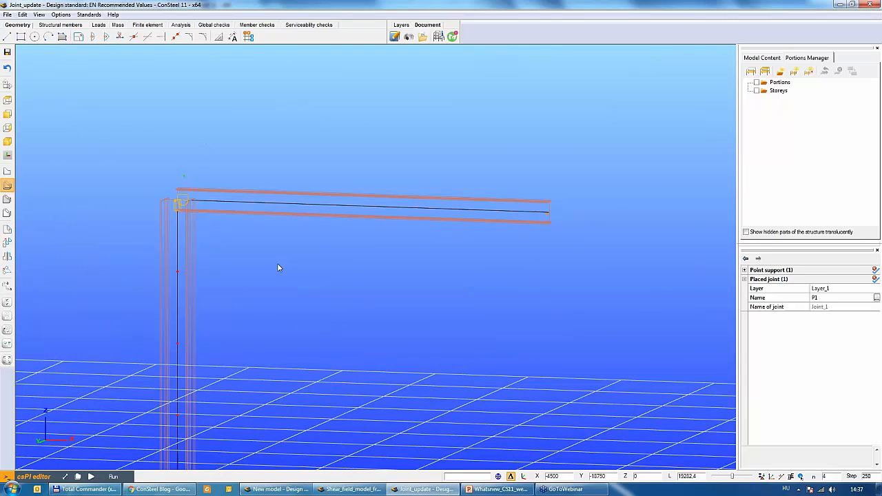
click(872, 297)
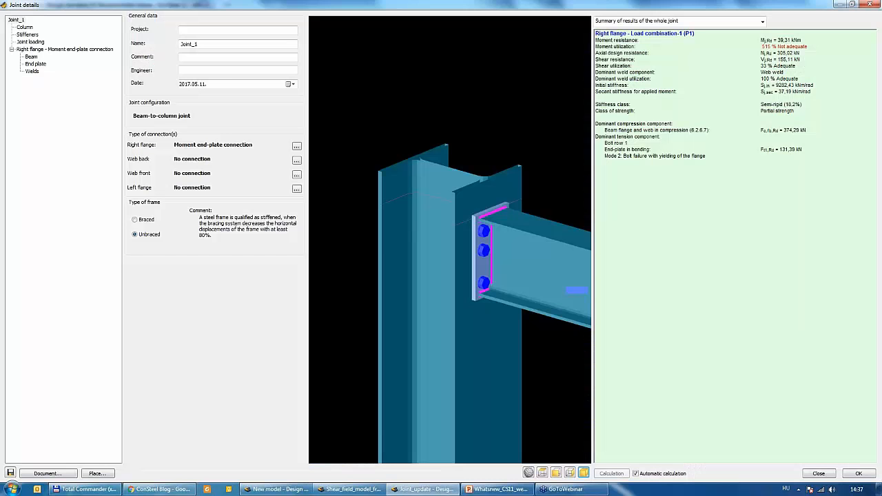
click(819, 473)
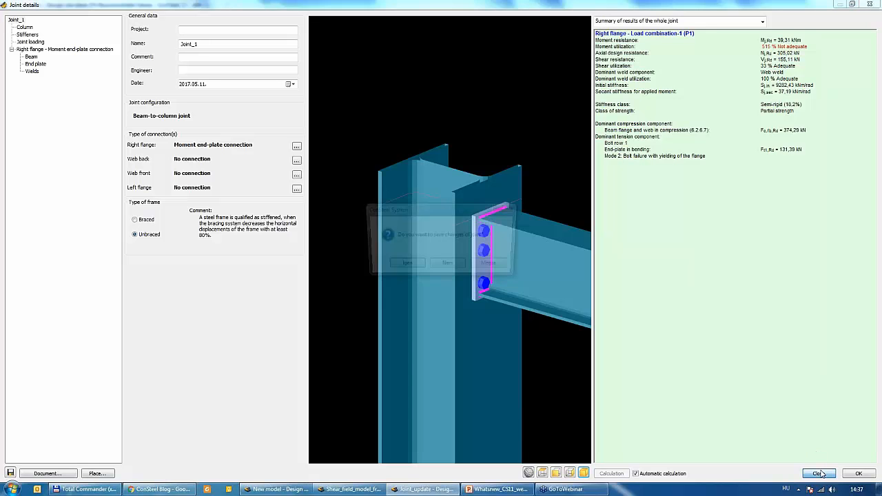
click(451, 268)
key(Escape)
Change the column's section to HEA 340.
drag(340, 312, 48, 255)
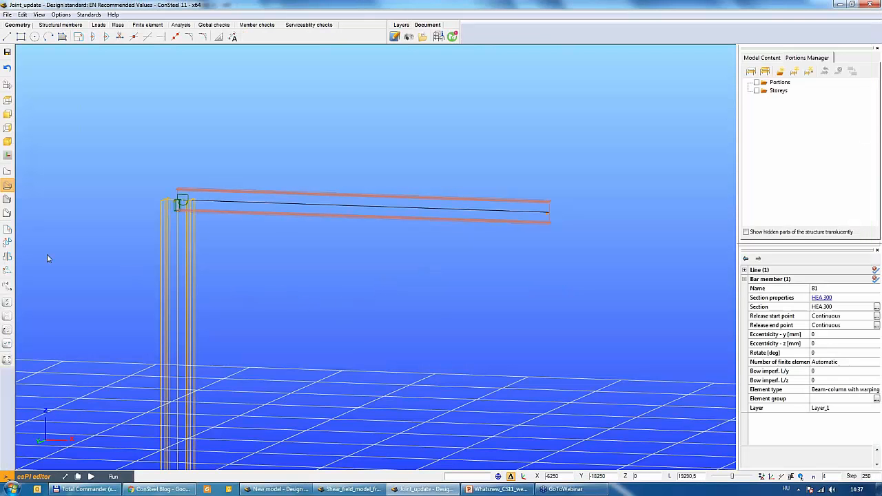
click(822, 311)
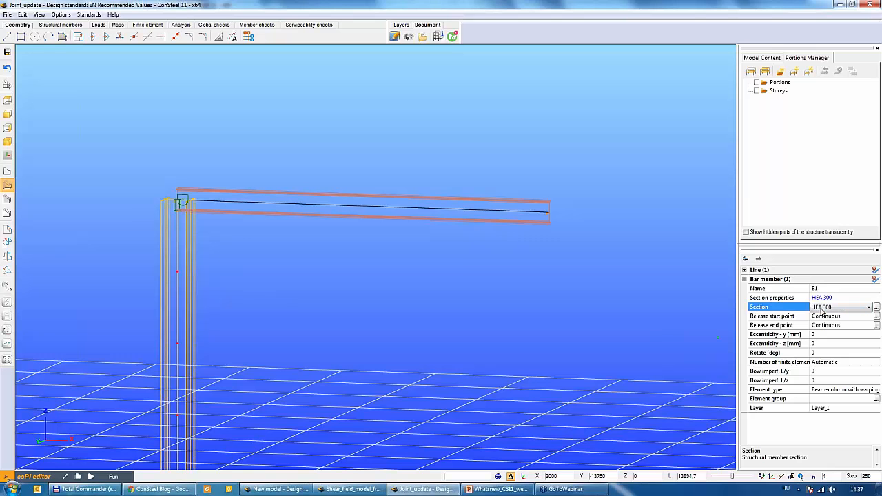
click(821, 310)
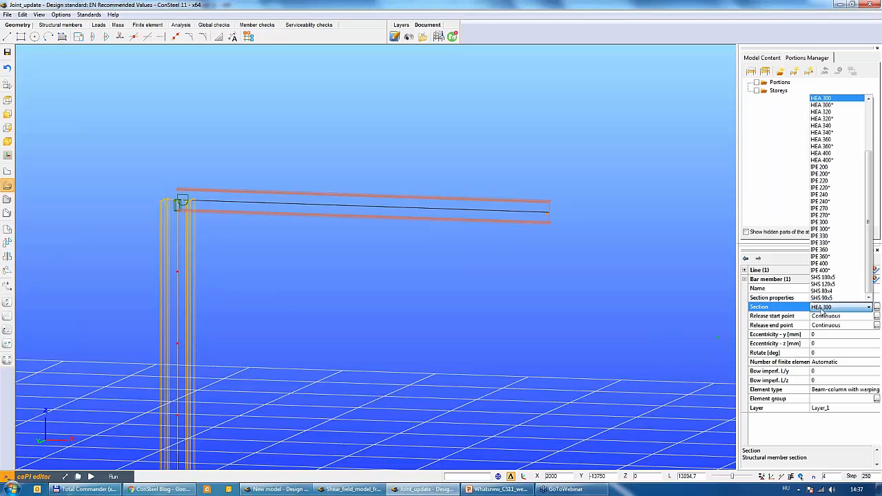
click(819, 127)
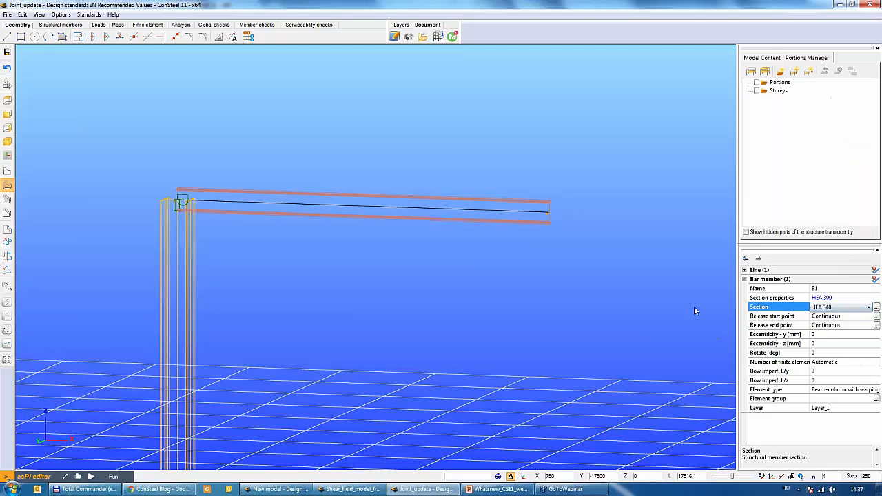
key(Escape)
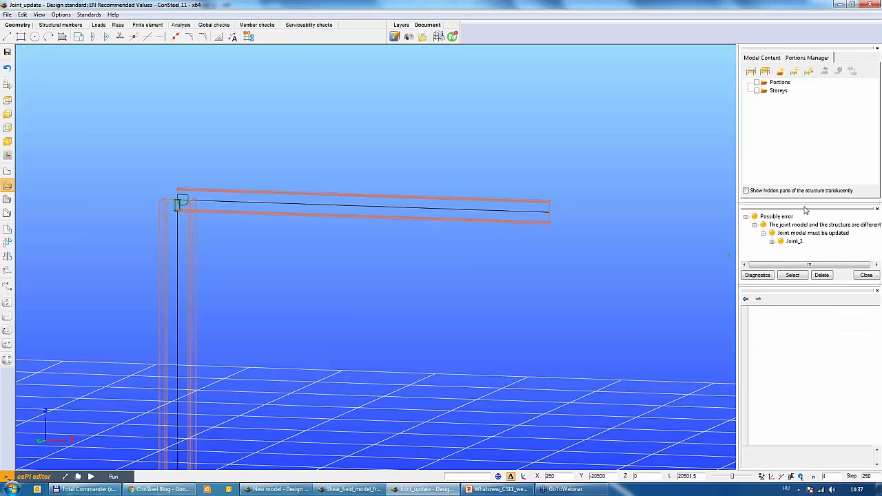
Undock and widen the Diagnostics window, update the joint model of Joint_1 and close the window.
drag(811, 209, 360, 163)
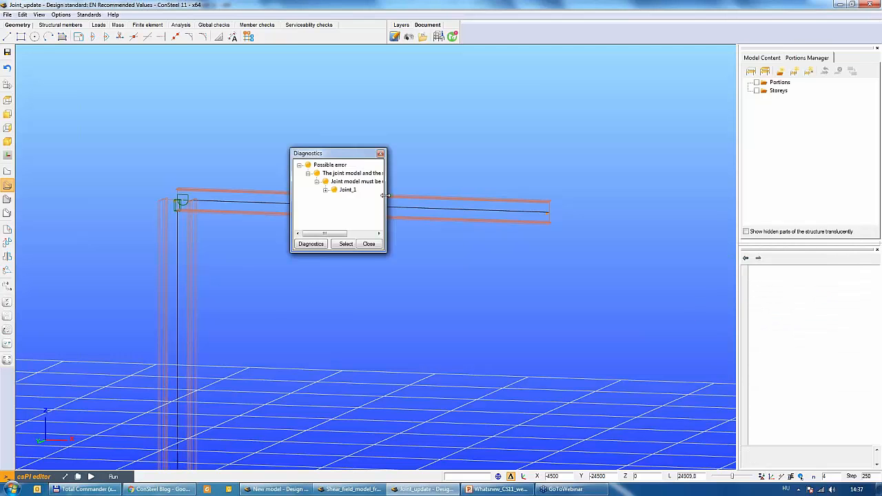
drag(386, 194, 563, 191)
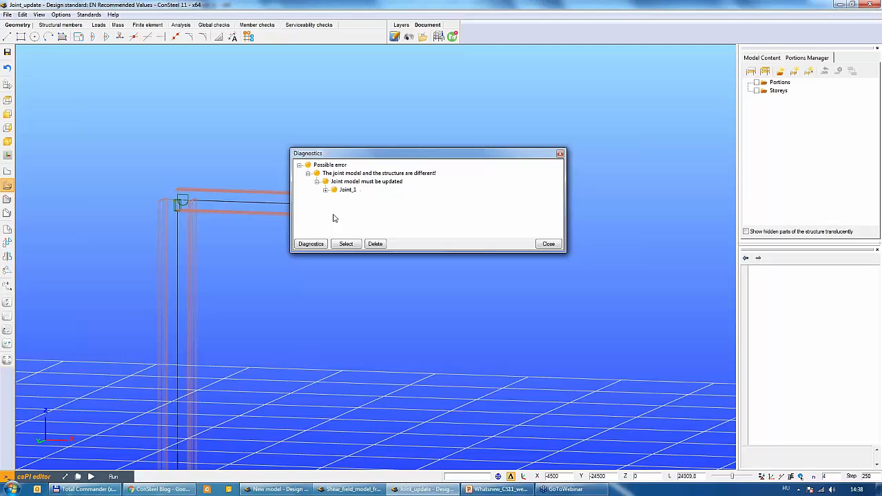
click(345, 192)
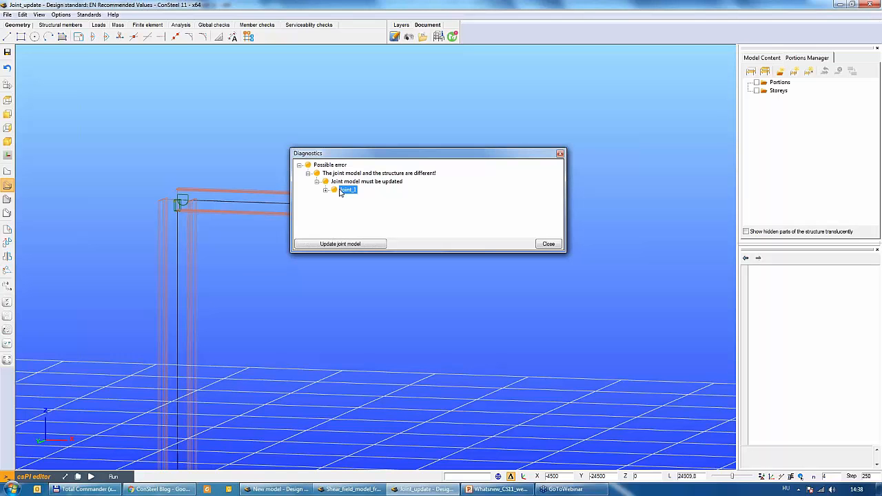
click(347, 245)
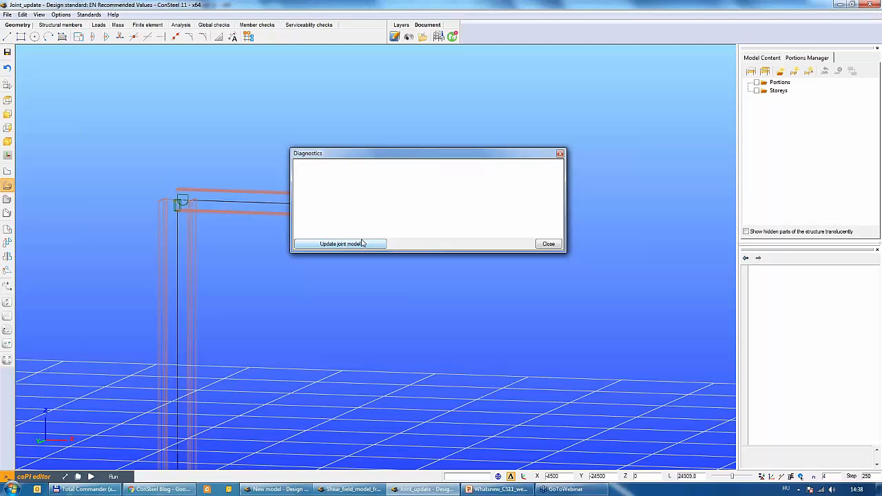
click(549, 245)
Reopen the placed joint's details, check the column cross-section in its 3D view and close without saving changes.
click(195, 205)
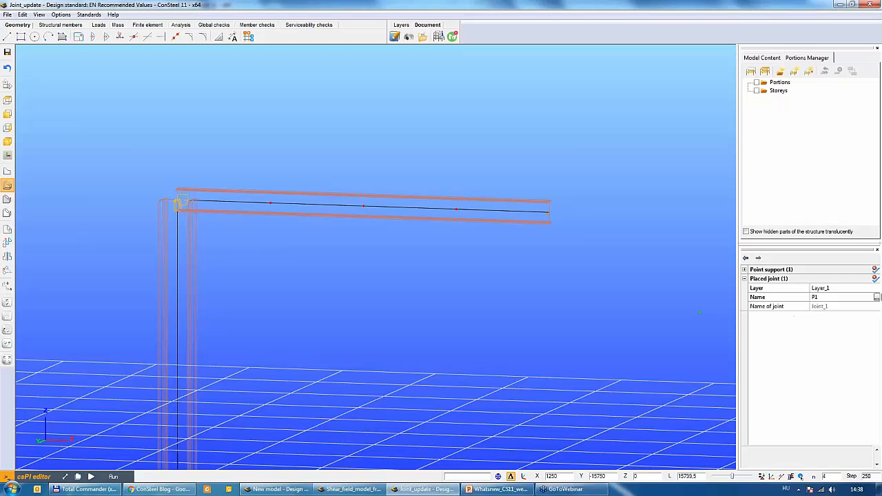
click(875, 296)
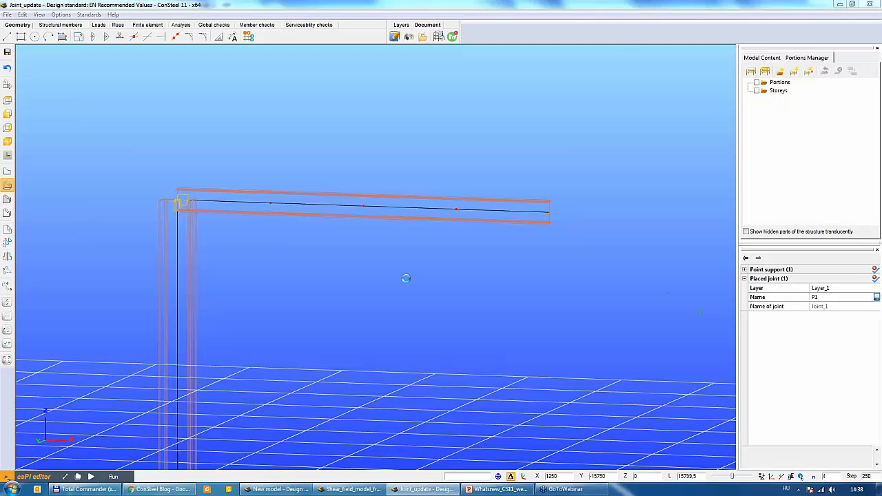
click(27, 28)
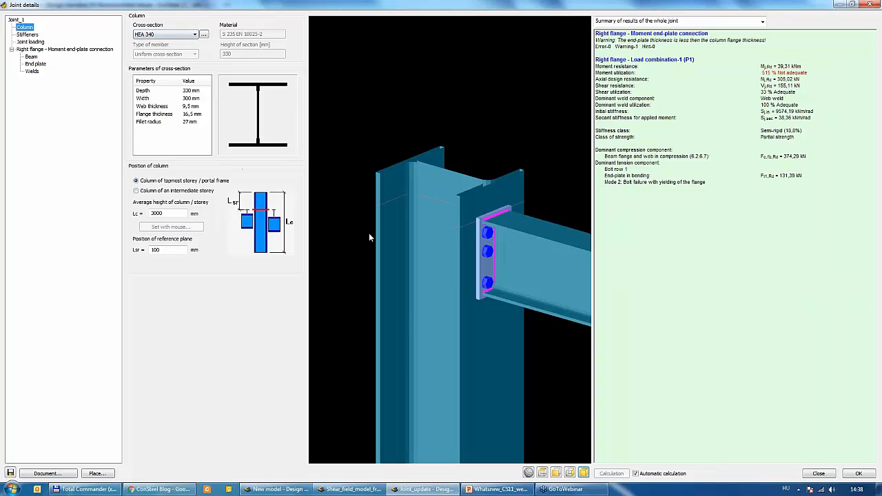
mouse_move(474, 200)
middle_down()
mouse_move(513, 183)
mouse_move(468, 205)
mouse_move(503, 189)
mouse_move(487, 193)
middle_up()
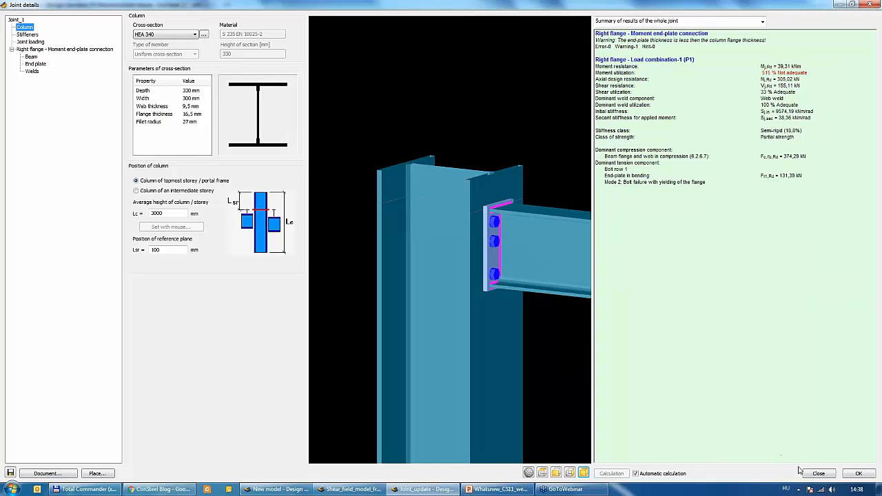
click(818, 475)
click(448, 266)
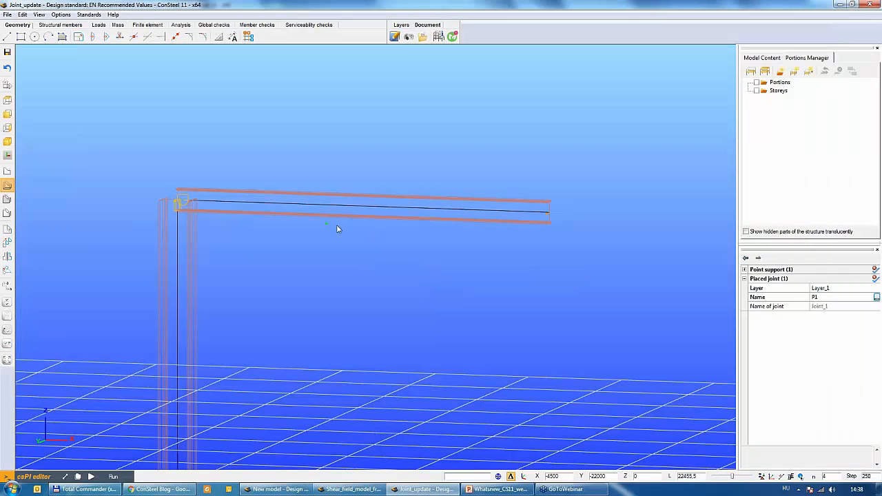
click(234, 270)
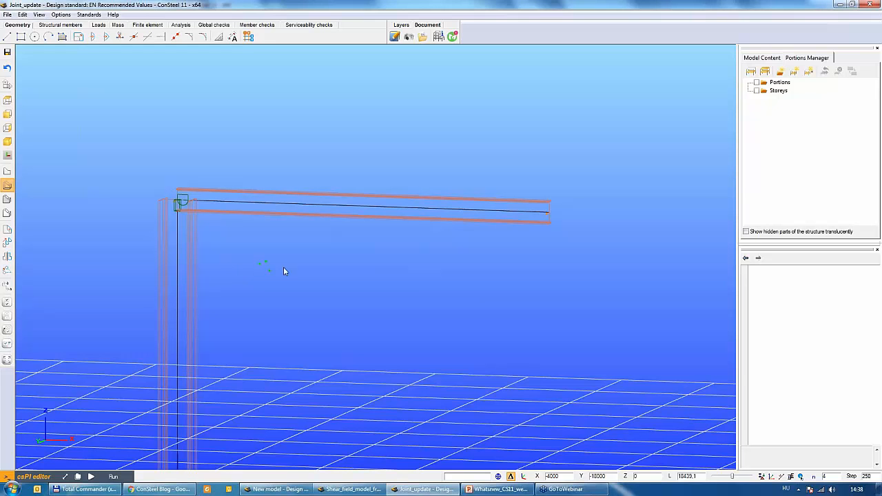
Switch to Total Commander, go to the csJoint folder and open the new_joints model.
click(79, 489)
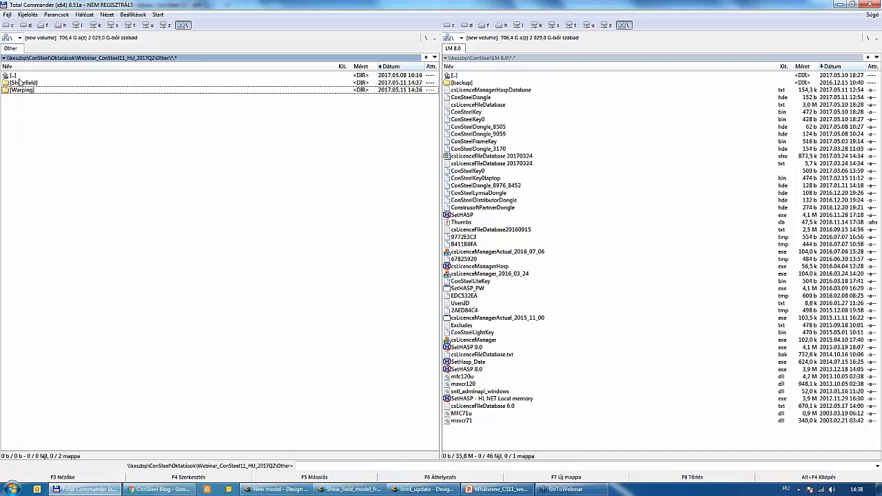
double_click(20, 76)
double_click(14, 90)
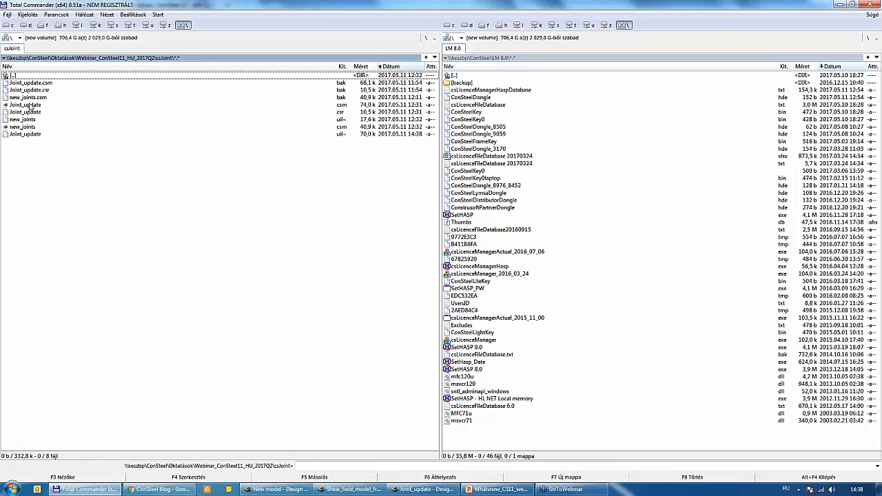
click(14, 128)
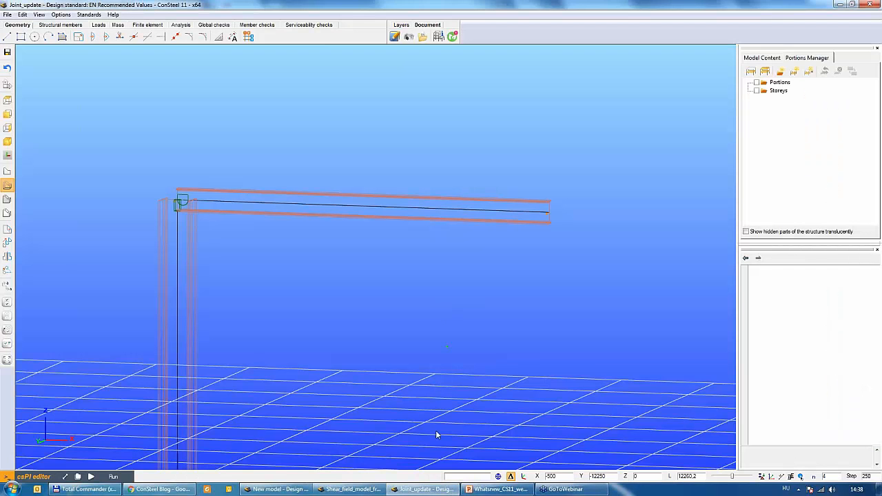
click(292, 489)
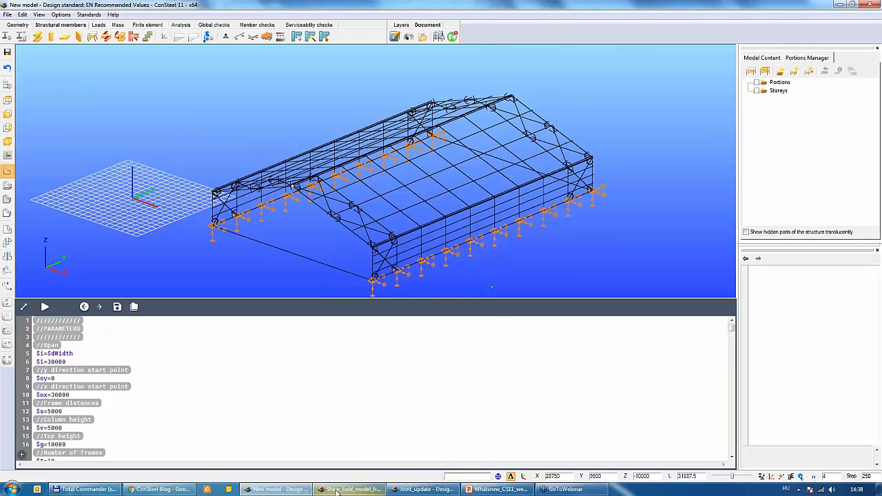
click(337, 488)
click(418, 490)
scroll(321, 379, down, 2)
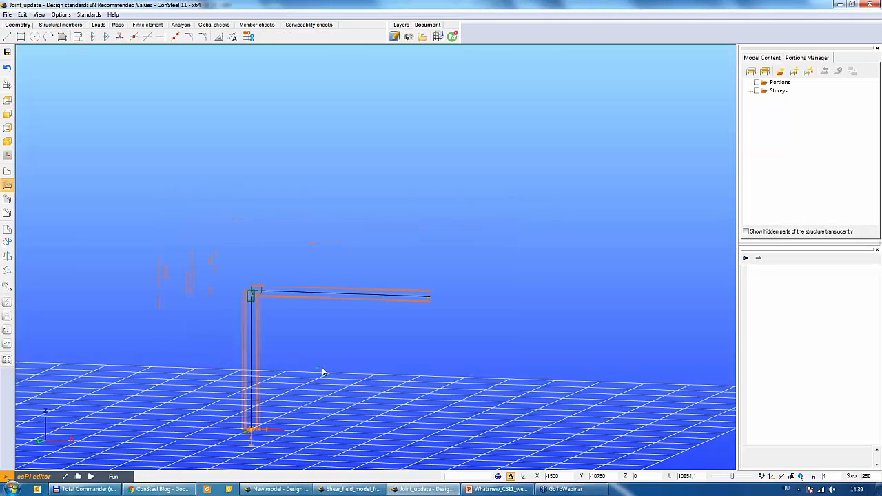
key(alt)
Return to Total Commander and decline restoring the default model from the automatic save.
click(89, 489)
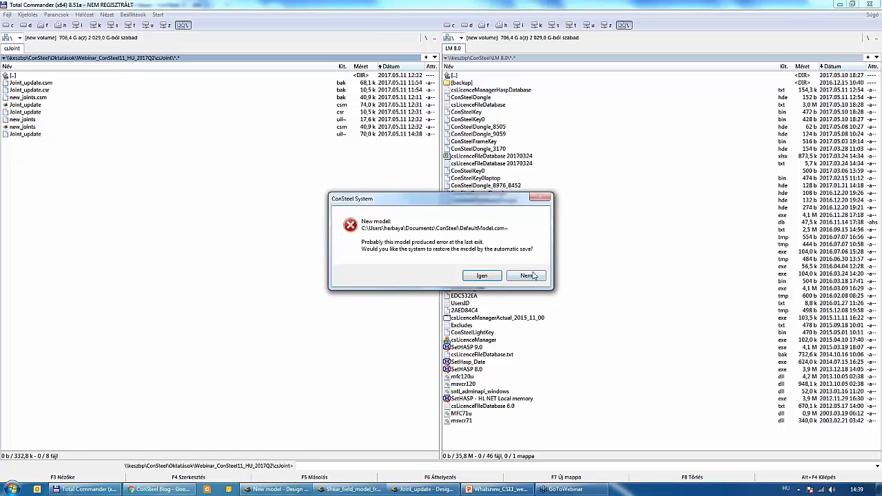
click(530, 274)
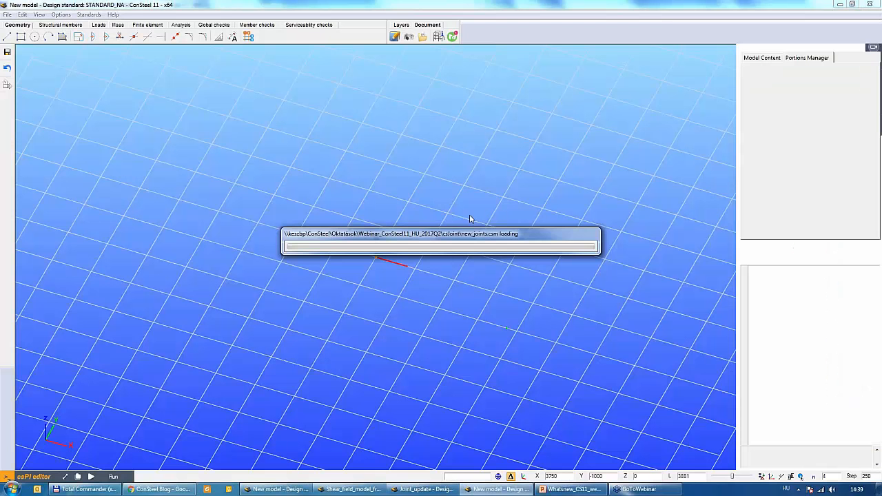
Open the joint manager of new_joints and display the details of the hollow section joint Joint_1.
click(77, 25)
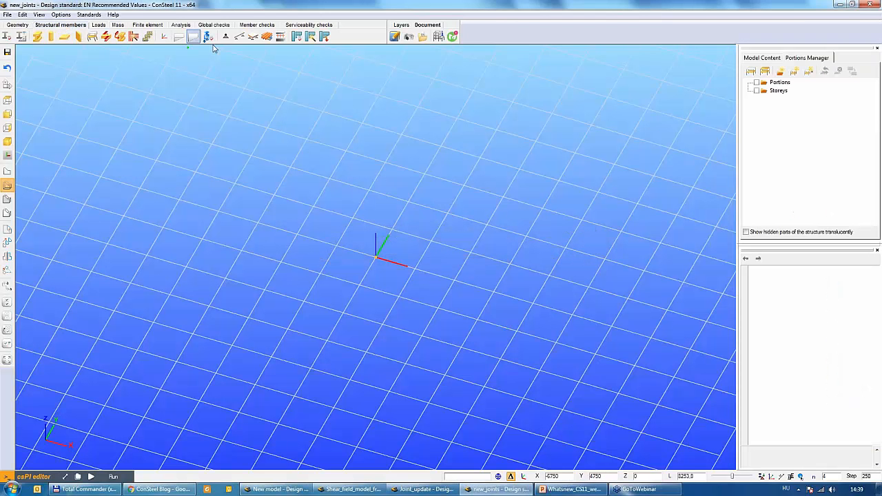
click(295, 36)
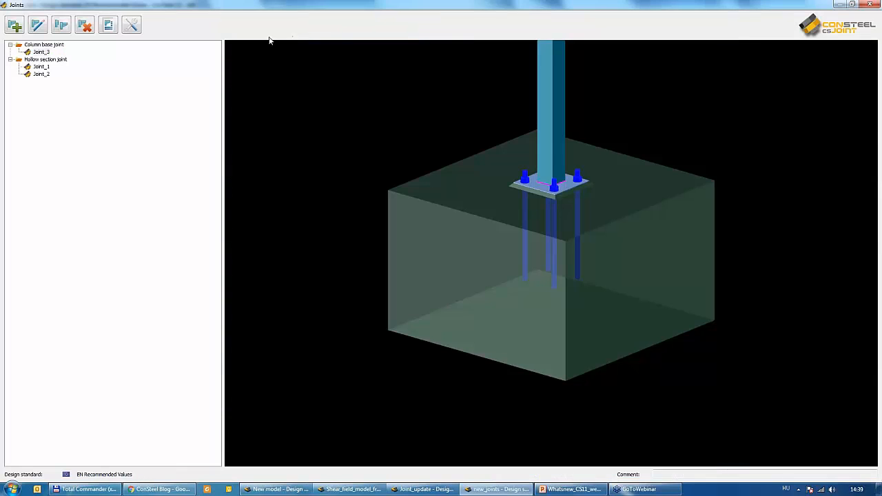
click(40, 67)
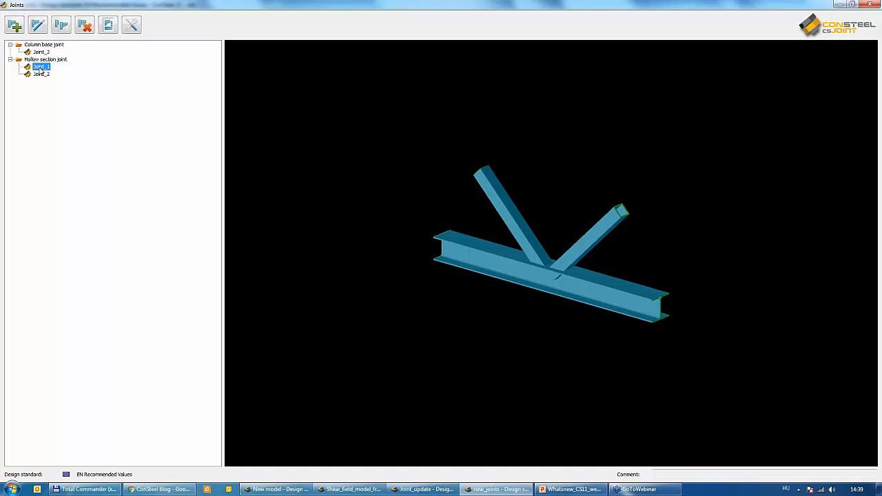
double_click(40, 69)
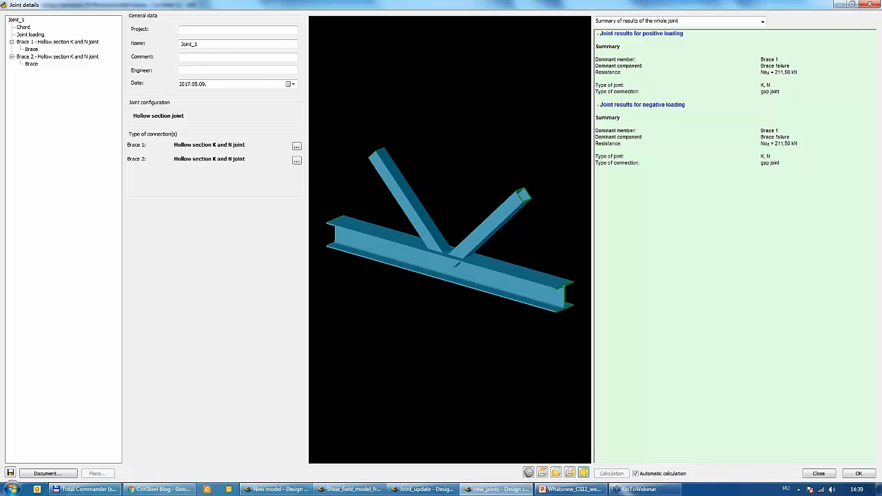
Add 10 mm chord stiffening to Joint_1's HEA 200 chord, inspect the plates in 3D and close the joint without saving.
click(20, 28)
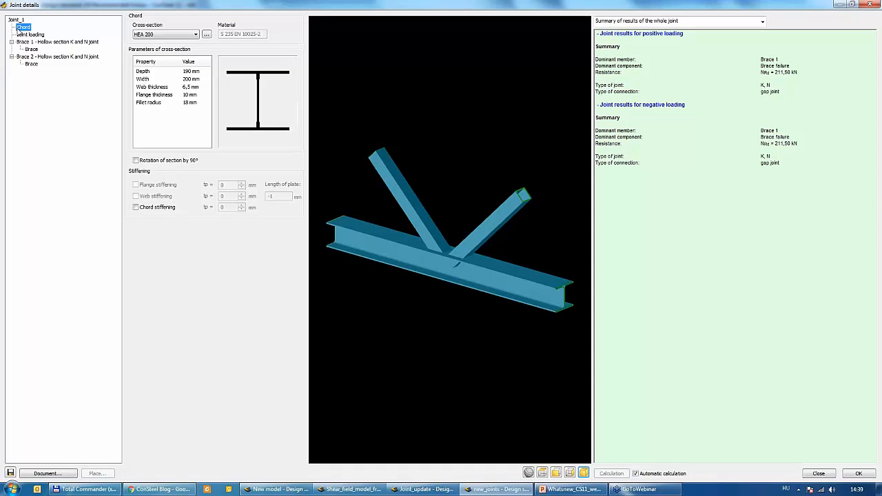
click(150, 208)
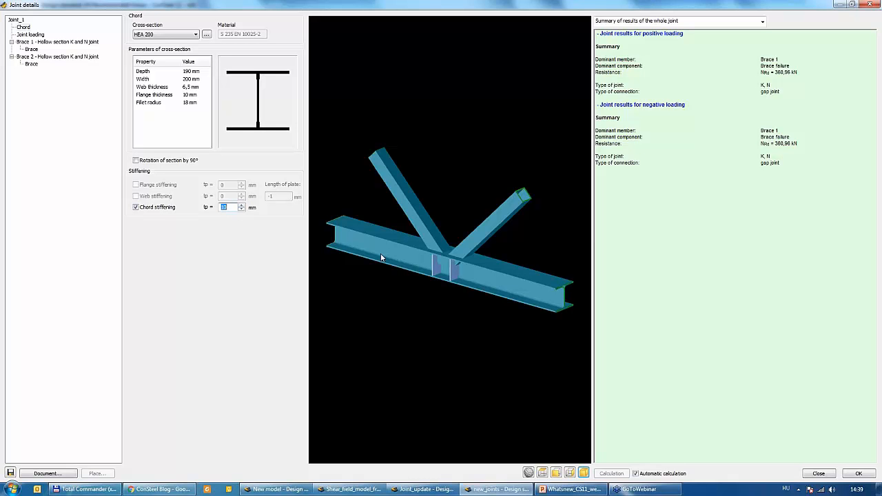
middle_drag(382, 256, 379, 291)
scroll(502, 299, up, 5)
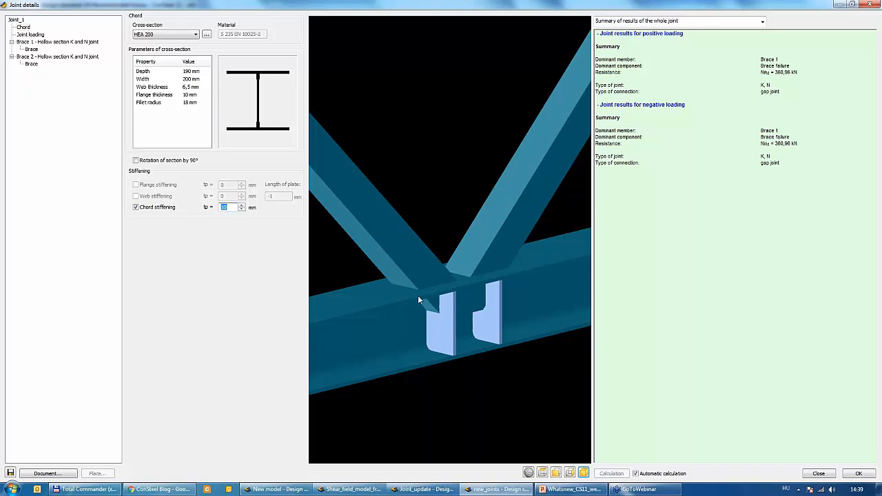
middle_drag(418, 295, 535, 335)
middle_drag(500, 240, 431, 299)
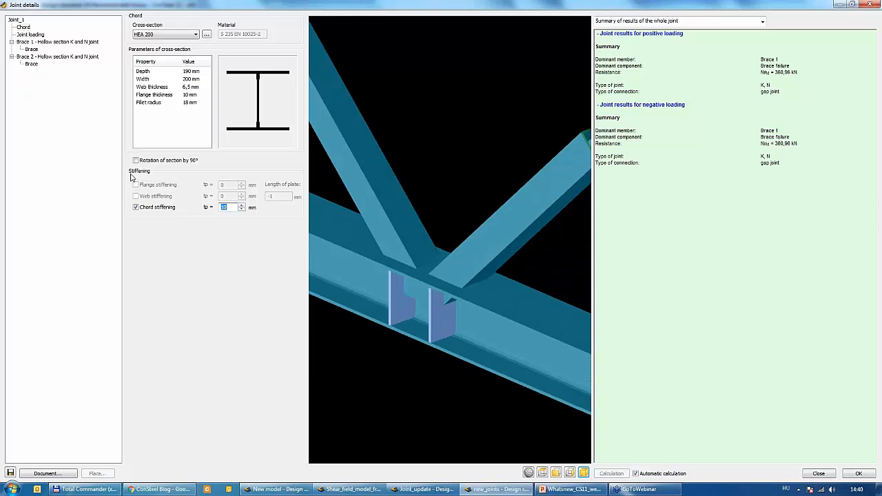
click(818, 474)
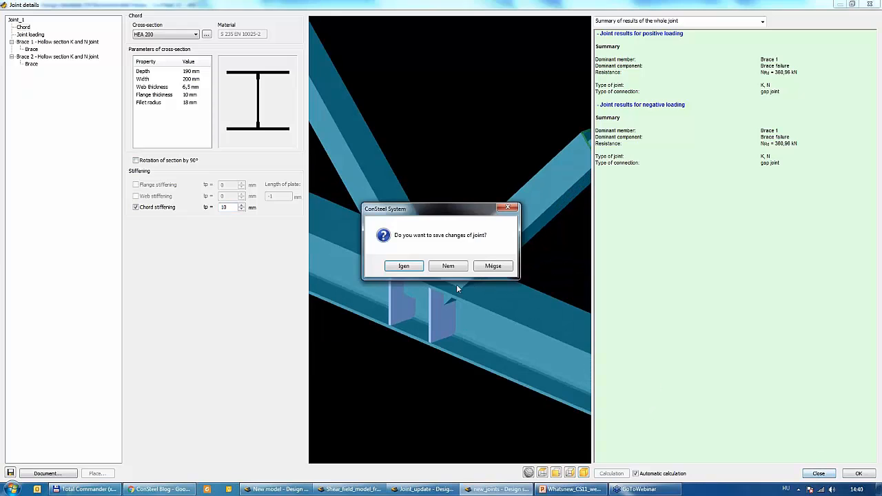
click(450, 268)
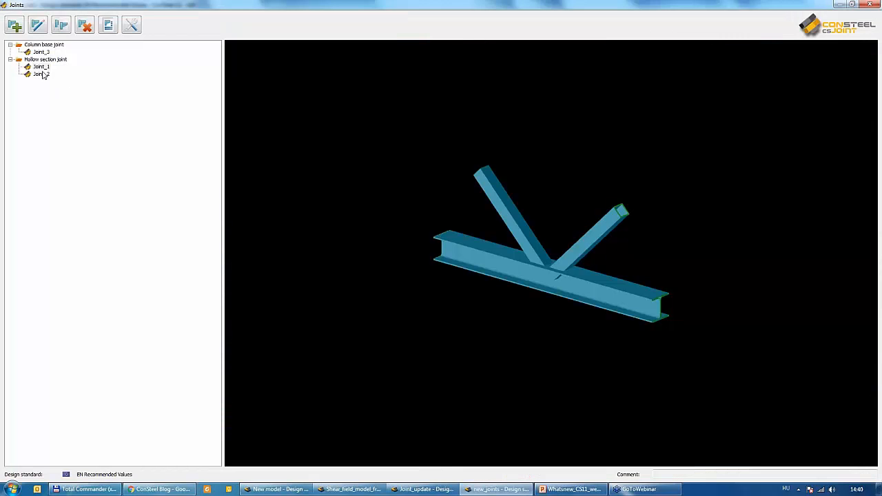
Open the details of Joint_2 and add 10 mm web stiffening and 10 mm flange stiffening to its RHS chord.
click(42, 74)
click(38, 26)
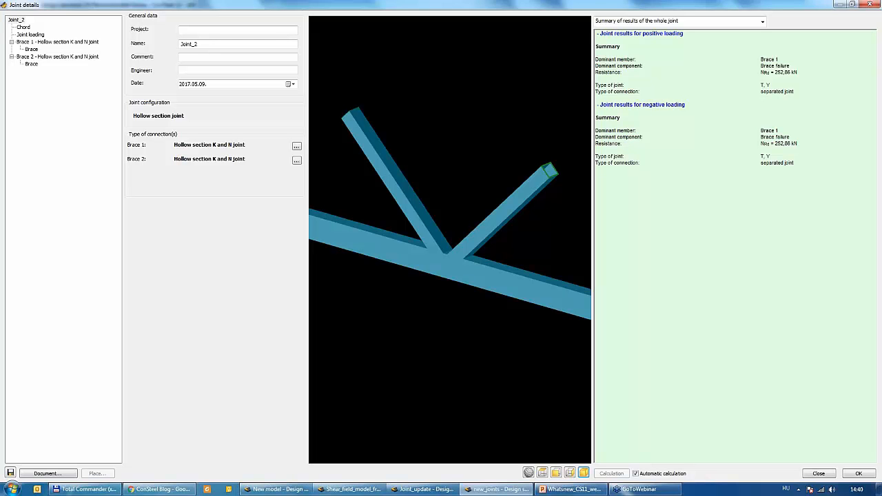
click(23, 27)
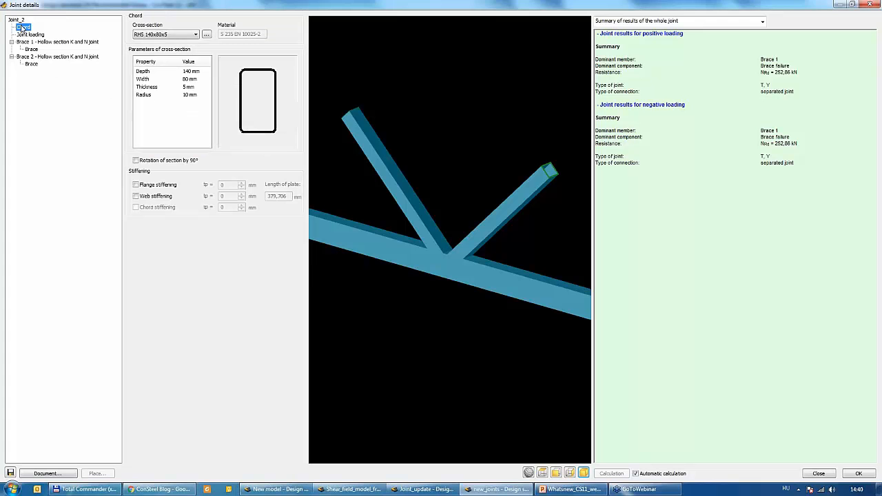
click(136, 197)
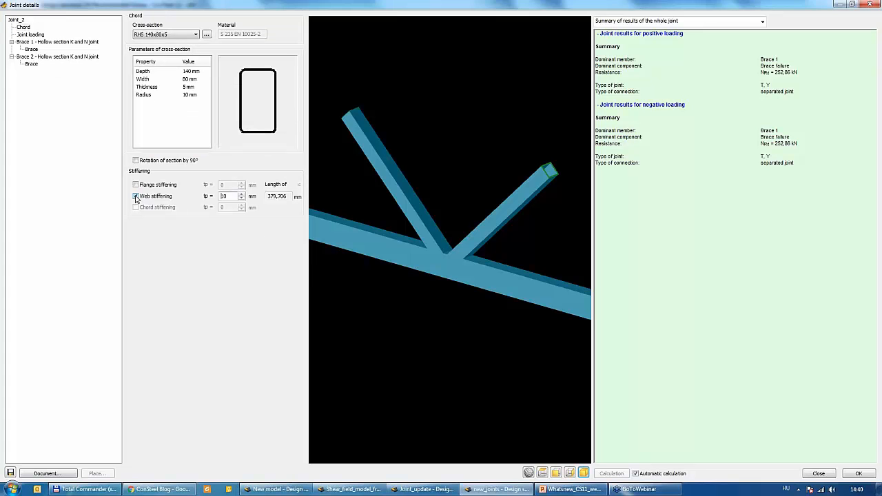
click(241, 194)
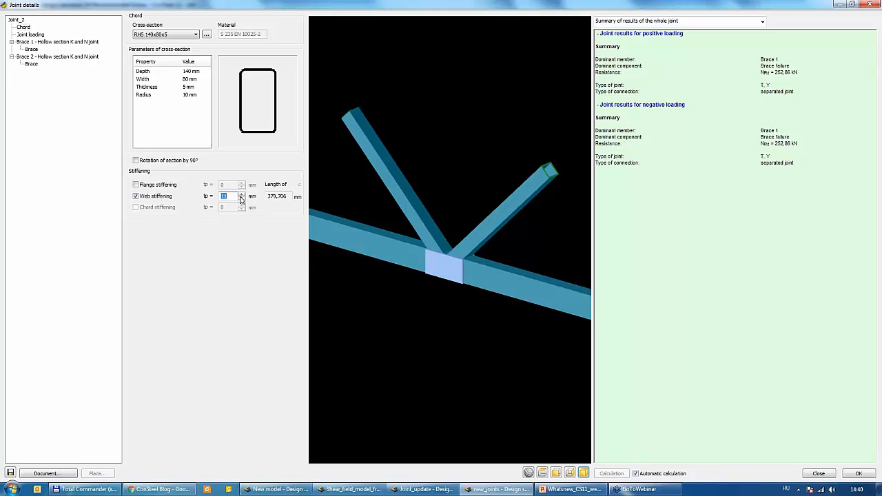
click(240, 199)
click(136, 184)
click(241, 183)
click(241, 188)
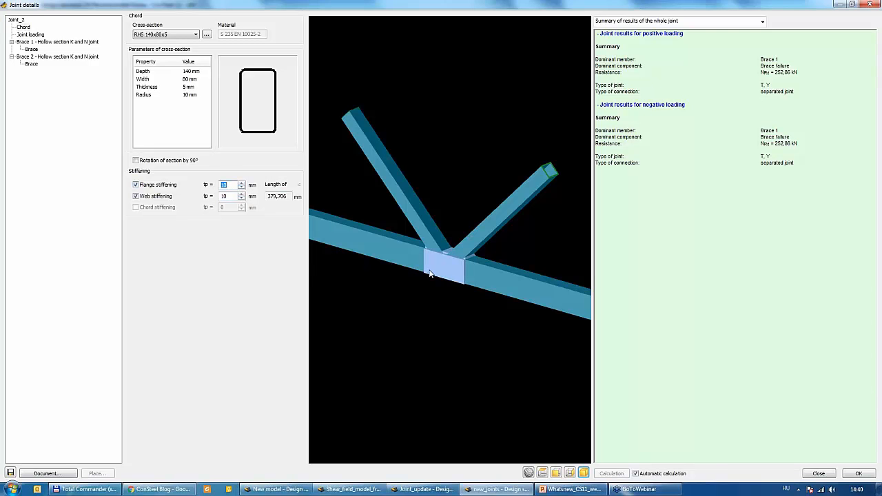
Inspect the chord's web and flange stiffening plates in Joint_2's 3D view, then close the joint without saving changes.
middle_drag(429, 270, 455, 294)
scroll(444, 281, up, 5)
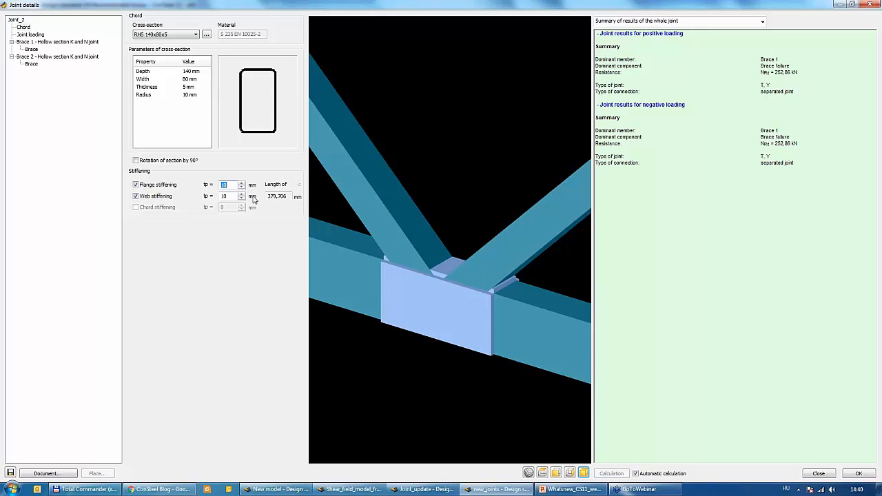
scroll(452, 321, down, 5)
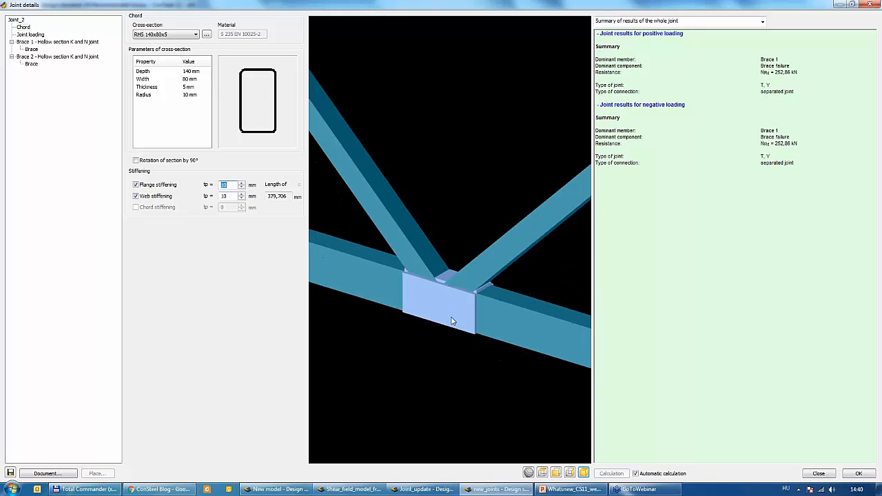
scroll(449, 322, up, 2)
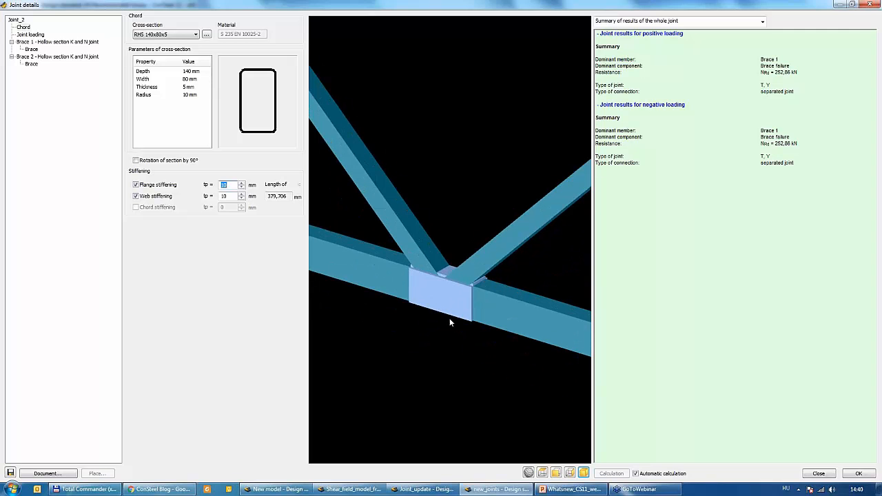
middle_drag(450, 319, 525, 305)
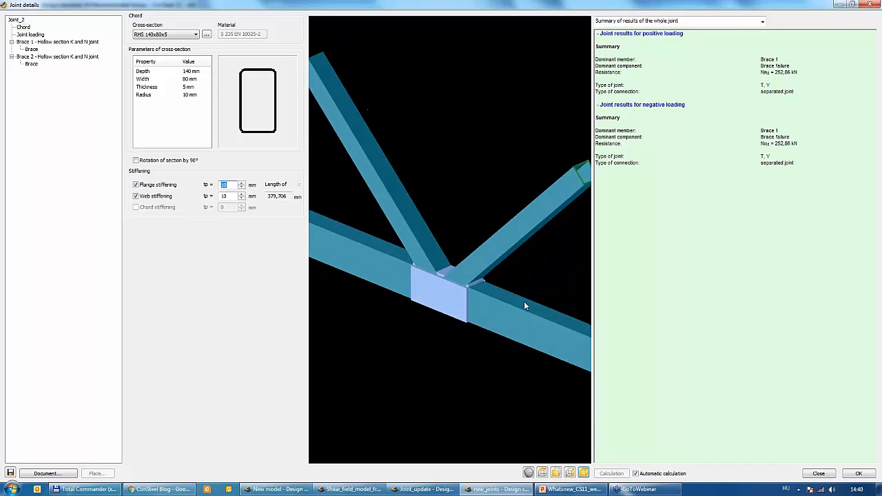
click(820, 473)
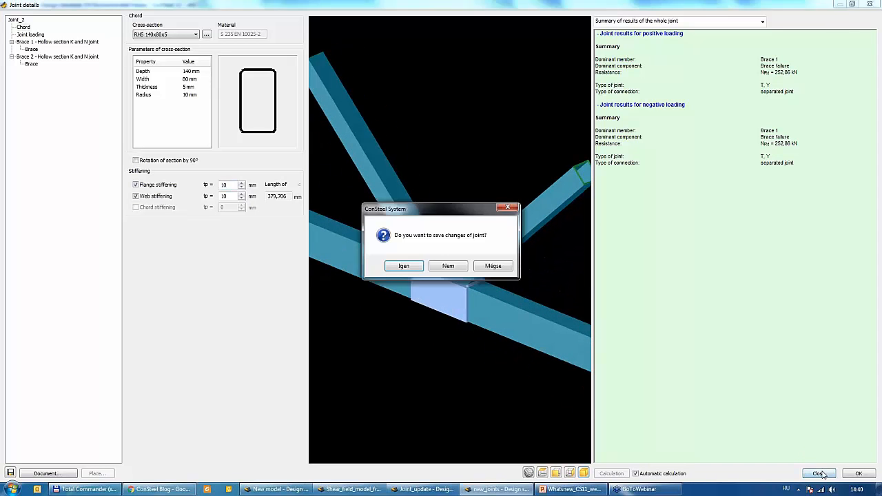
click(447, 267)
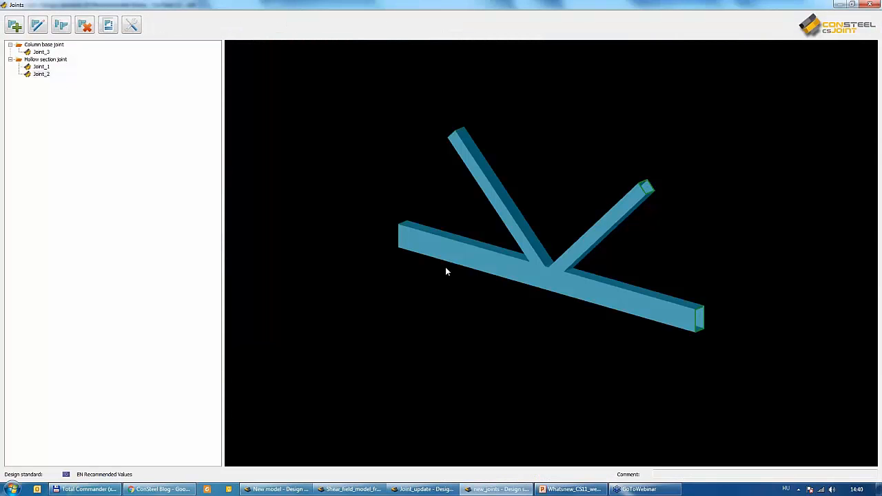
Display the details of the column base joint Joint_3 and review its 3D model, foundation design settings and joint loading.
click(41, 51)
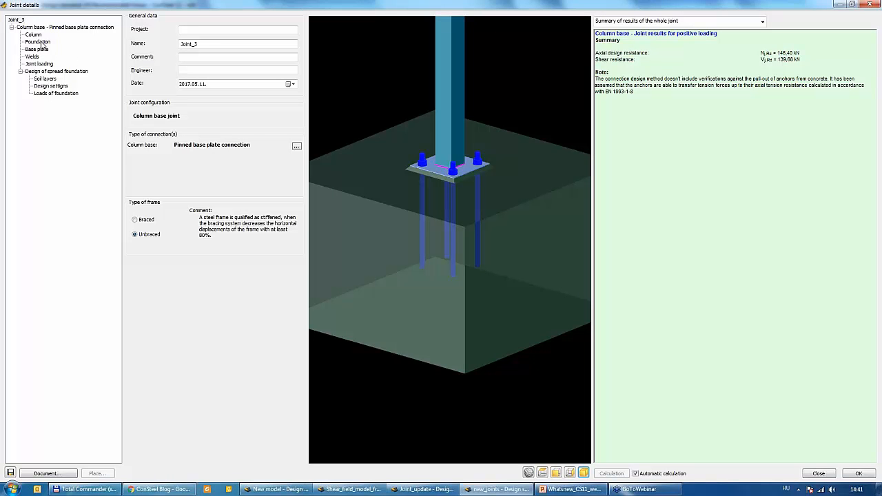
middle_drag(391, 160, 465, 181)
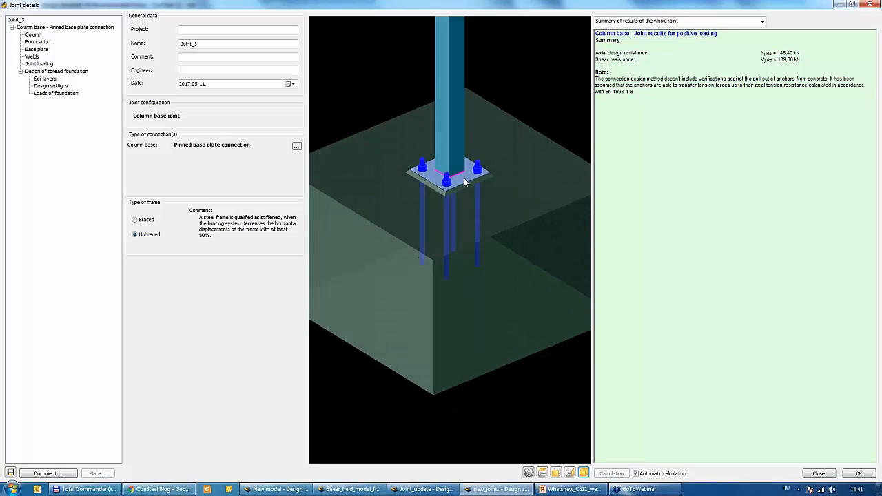
click(46, 86)
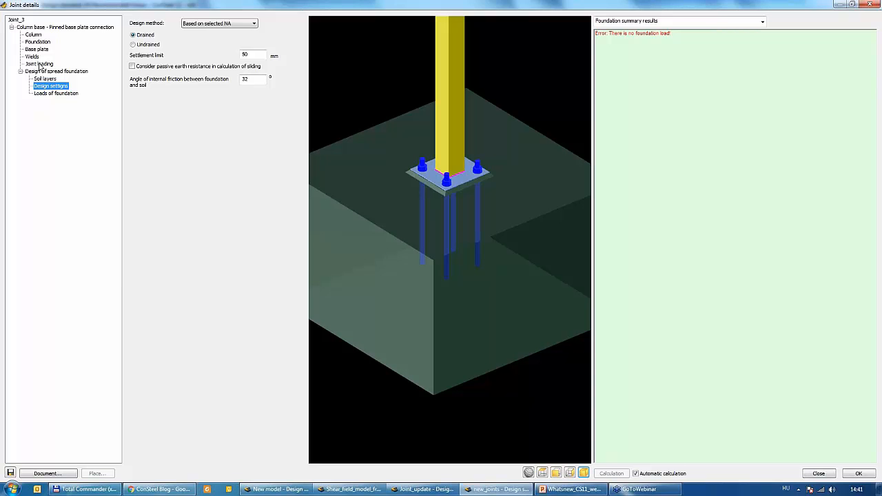
click(35, 63)
Set the base plate thickness of Joint_3 to 10 mm.
click(36, 50)
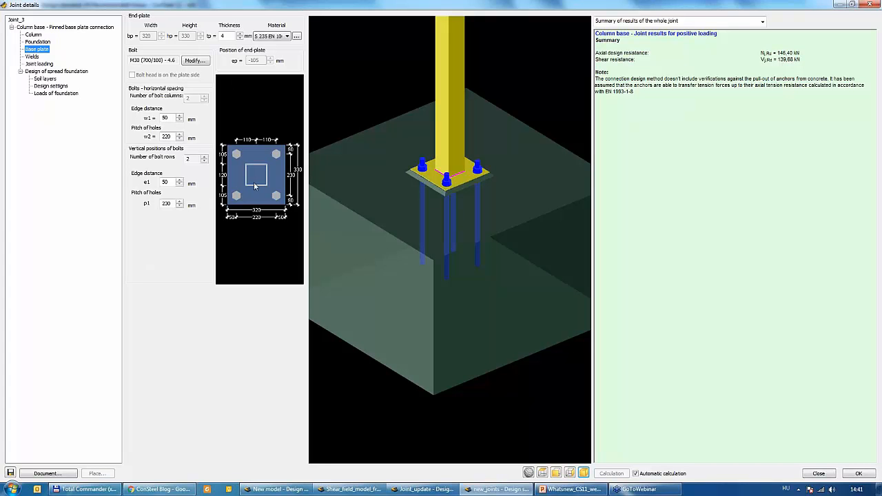
double_click(226, 37)
text(10)
click(169, 118)
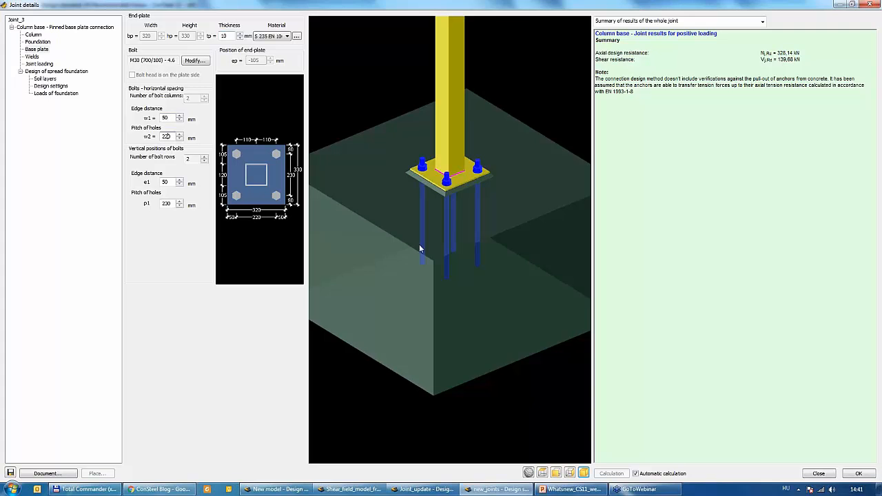
Examine the base plate, anchors and foundation block of Joint_3 in 3D and close the joint without saving changes.
middle_drag(419, 246, 422, 279)
scroll(423, 277, down, 4)
scroll(463, 214, up, 6)
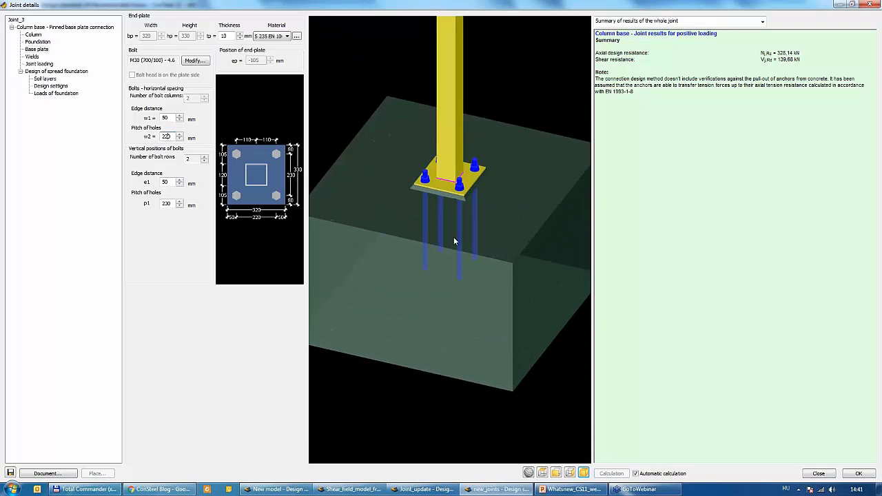
middle_drag(453, 237, 457, 263)
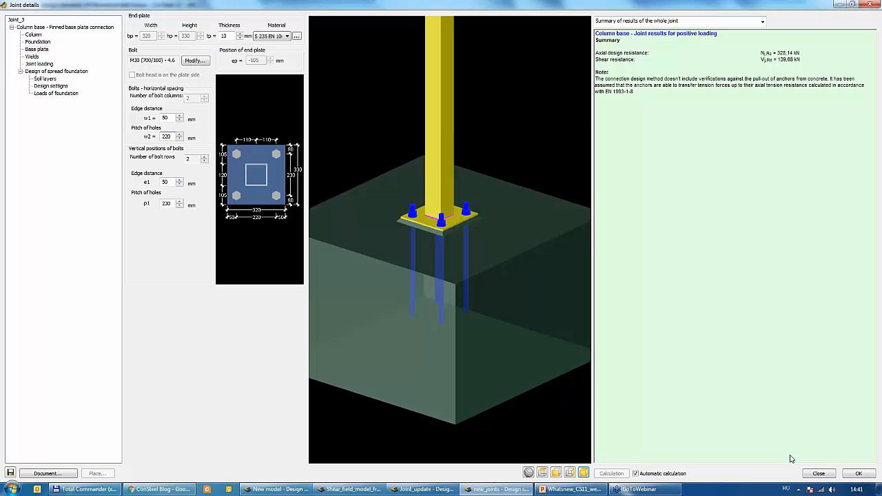
click(815, 474)
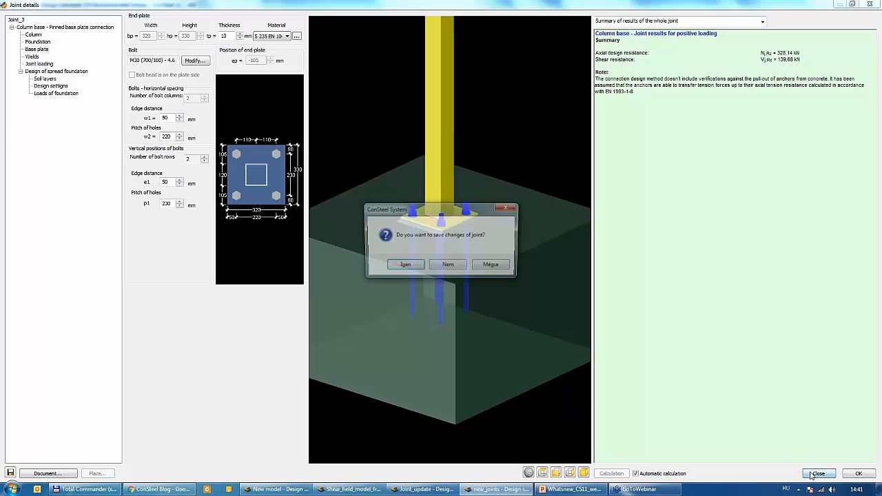
click(447, 264)
Return to the Shear_field_model_frame and New model windows, then switch to the presentation's More information slide.
click(358, 489)
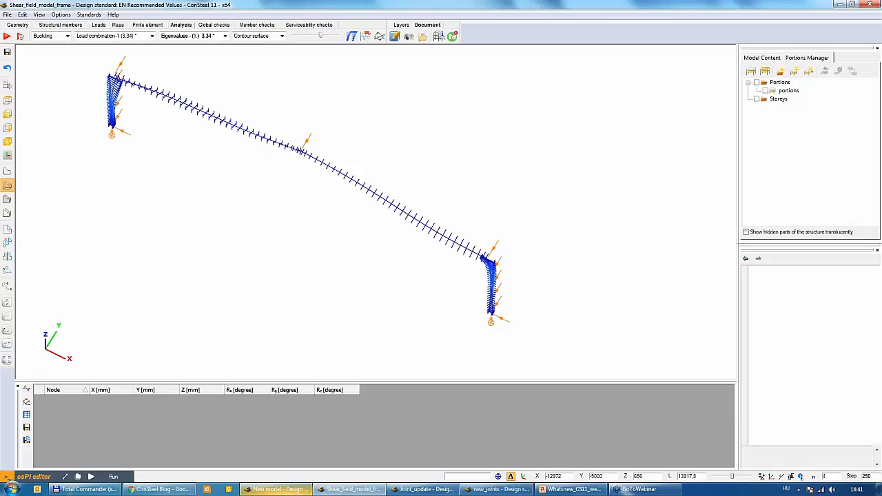
click(293, 489)
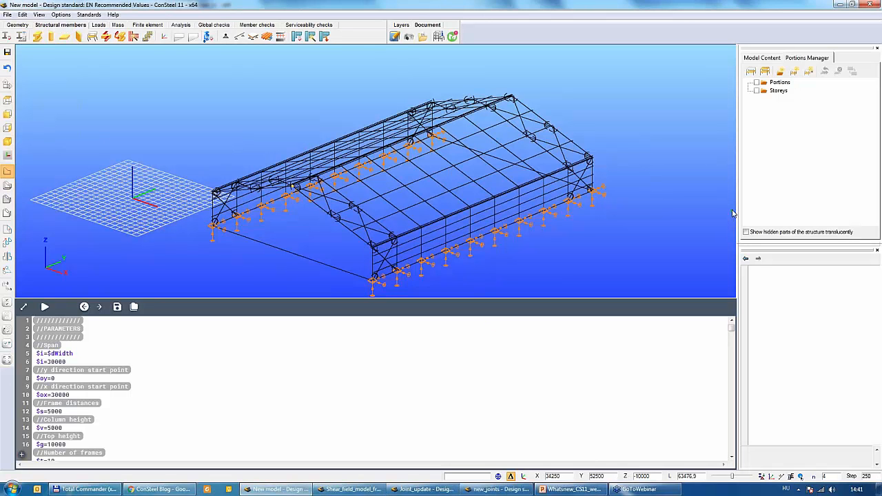
key(alt+Tab)
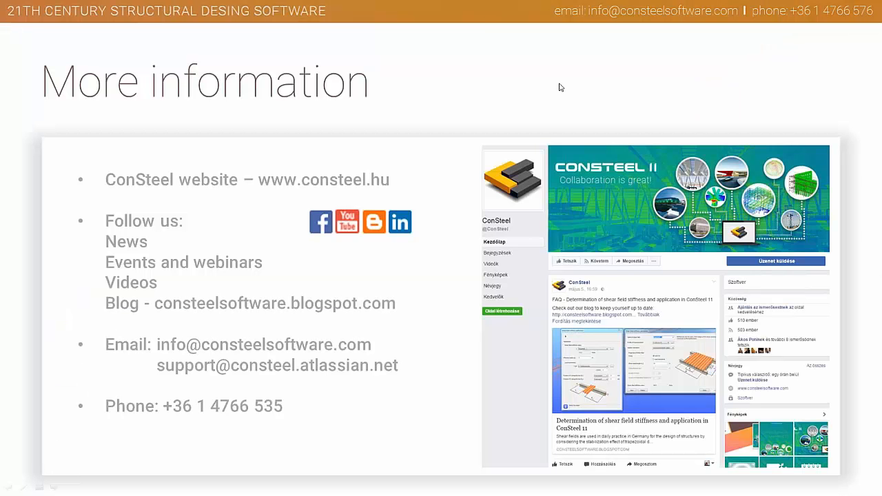